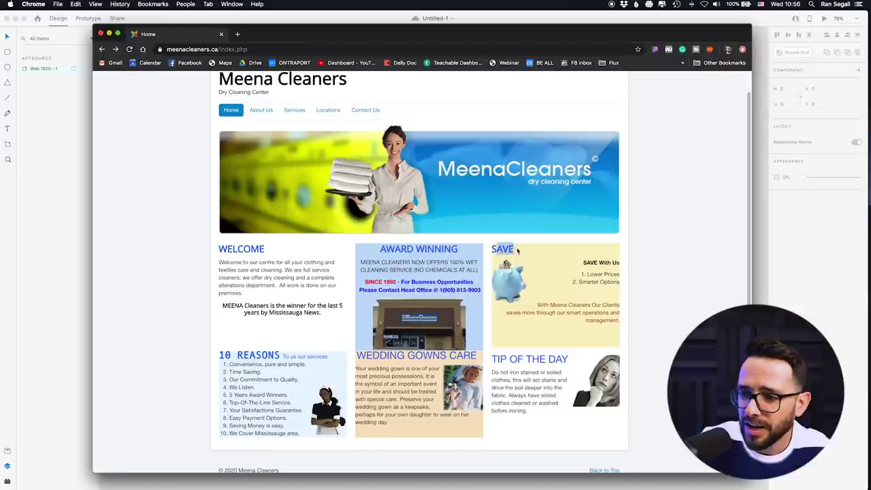
Step: Review the 10 Reasons heading, its subheading and the numbered list on the Meena Cleaners home page
drag(222, 356, 284, 355)
click(285, 355)
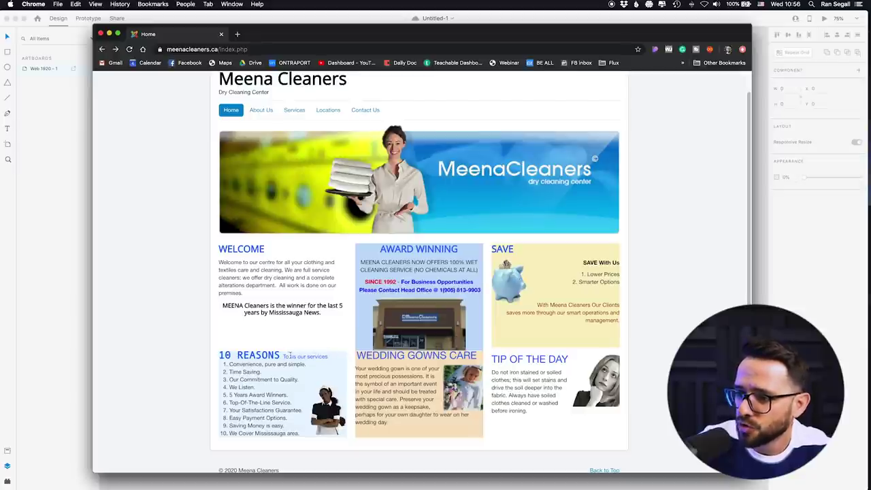
drag(284, 356, 319, 353)
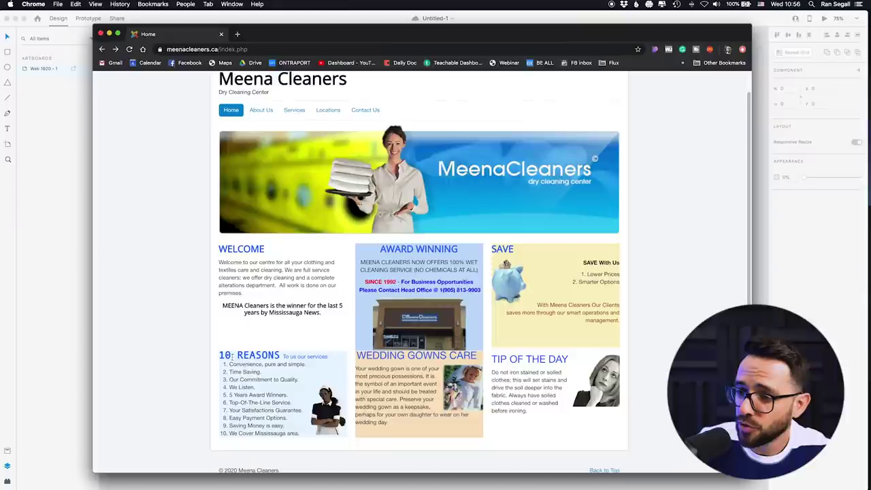
drag(230, 370, 282, 431)
click(298, 430)
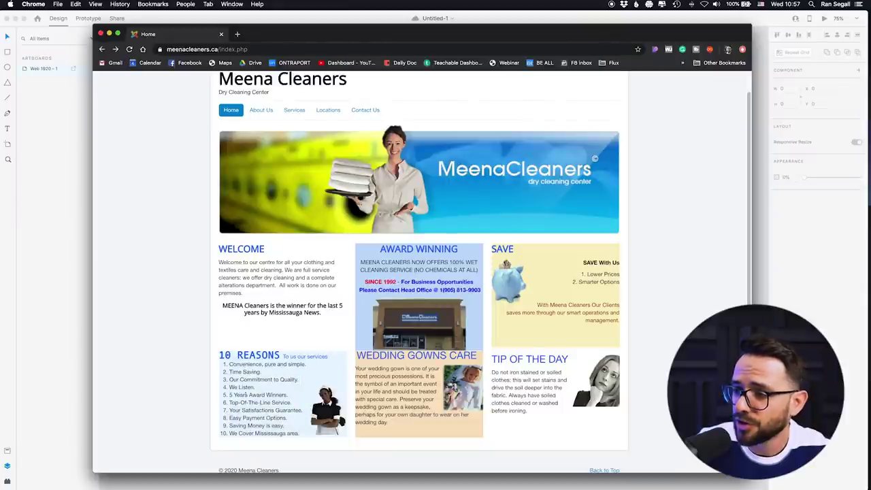
scroll(221, 326, down, 1)
scroll(222, 326, up, 3)
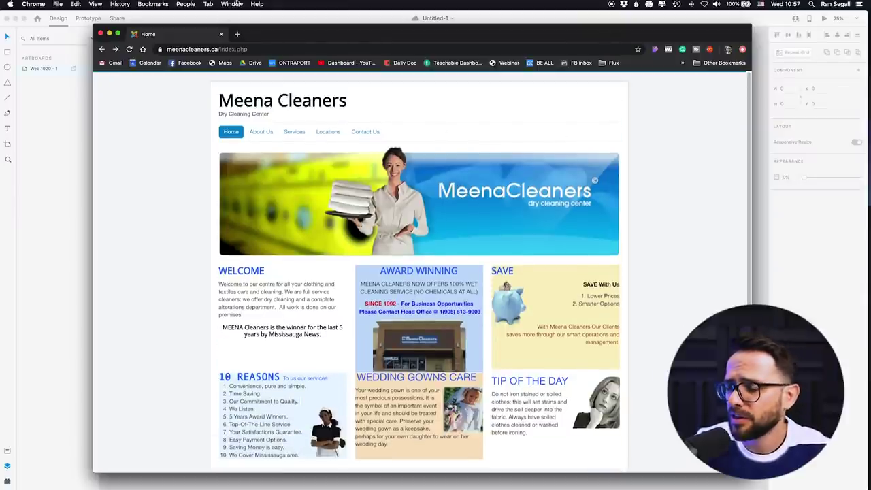
Step: Switch to Adobe XD and draw a 1920 × 124 header rectangle across the top of the artboard with a light grey fill and no border
drag(280, 38, 405, 45)
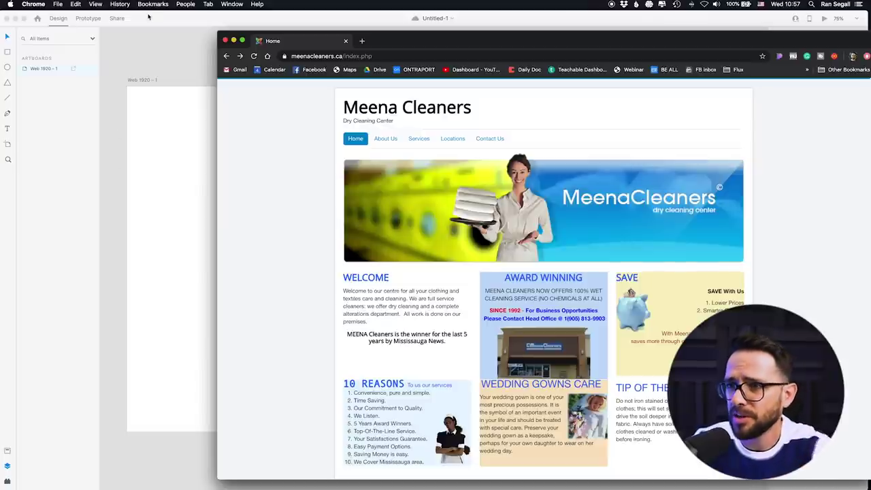
click(165, 68)
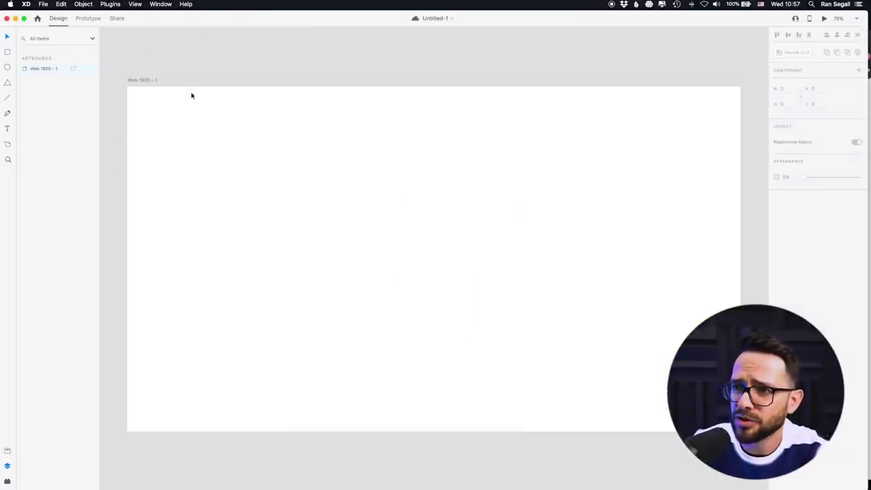
key(super+minus)
scroll(272, 99, right, 2)
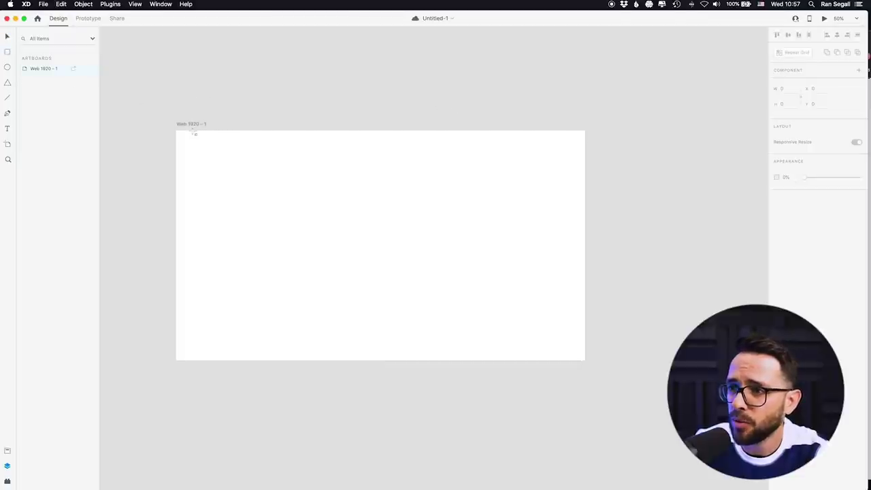
mouse_move(176, 132)
mouse_down()
mouse_move(588, 176)
mouse_move(582, 150)
mouse_move(584, 157)
mouse_up()
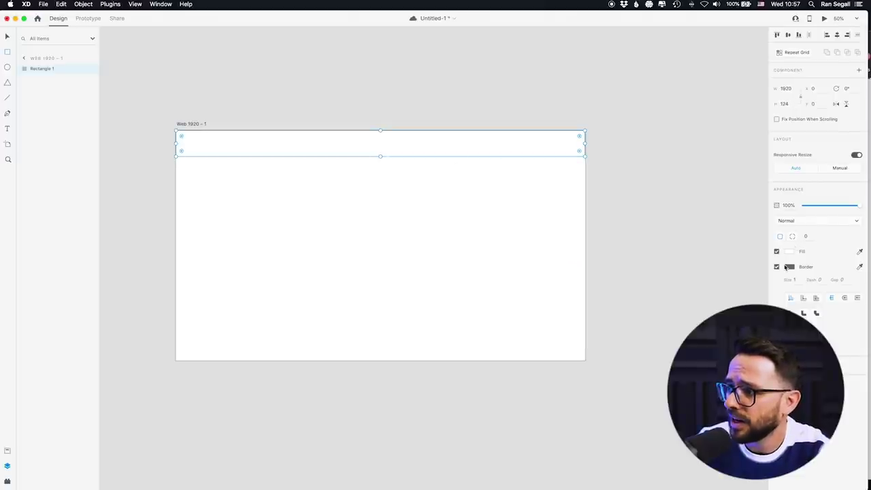
click(789, 252)
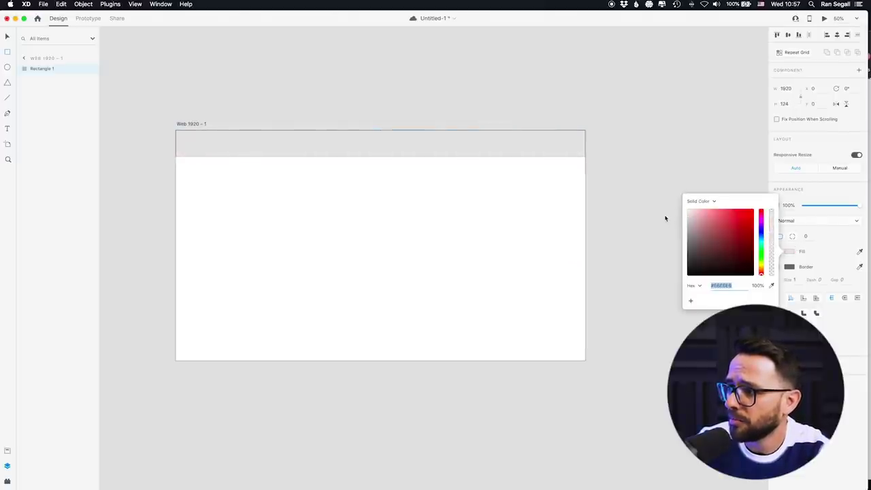
key(Escape)
Step: Consult the current site in Chrome, and add a logo placeholder and three menu-item placeholders to the grey header in Adobe XD
key(super+Tab)
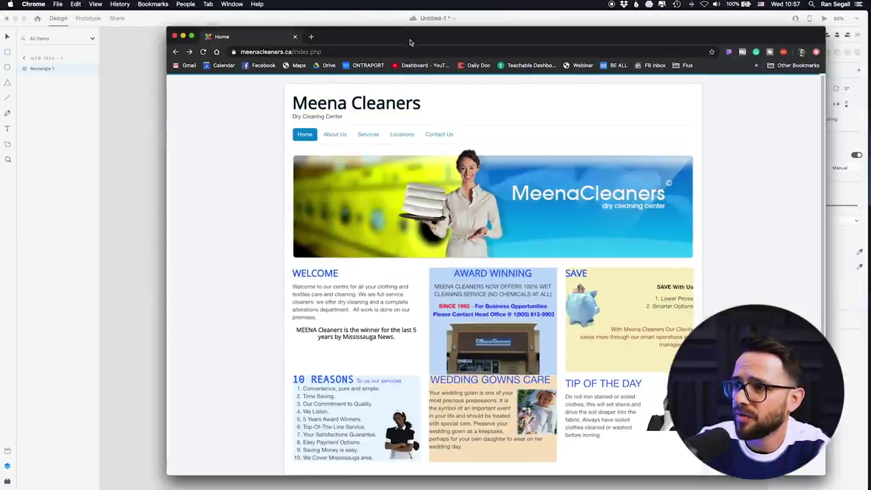
drag(461, 43, 411, 37)
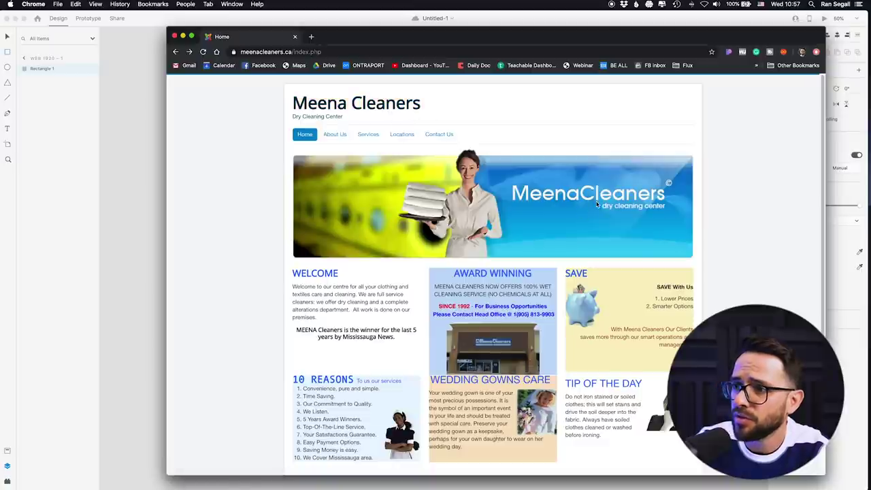
click(147, 170)
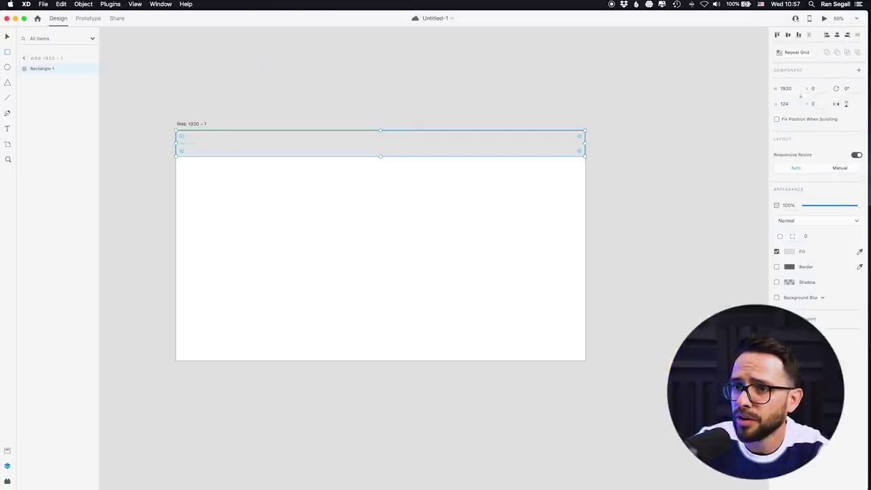
key(r)
mouse_move(196, 141)
mouse_down()
mouse_move(246, 150)
mouse_move(564, 147)
mouse_move(440, 147)
mouse_up()
click(113, 236)
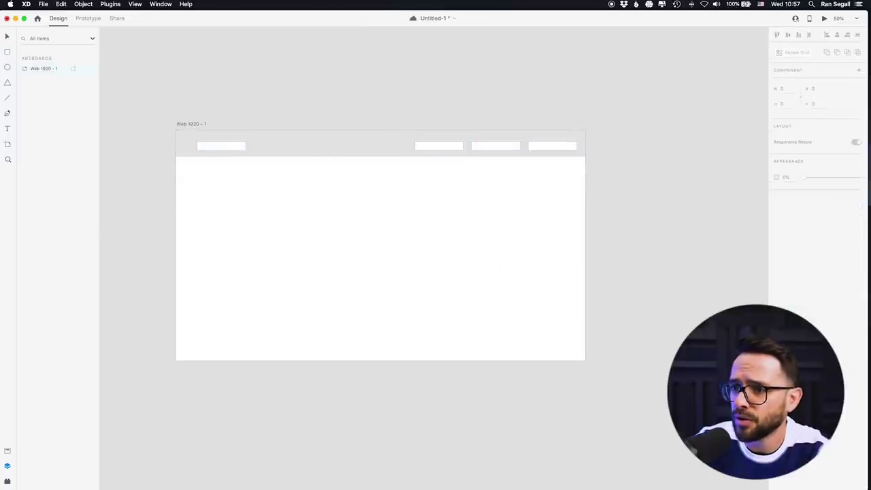
Step: Draw a 1920 × 746 hero rectangle below the header, containing a headline box about 676 wide and a button box about 257 × 75
mouse_move(175, 156)
mouse_down()
mouse_move(550, 336)
mouse_move(584, 313)
mouse_up()
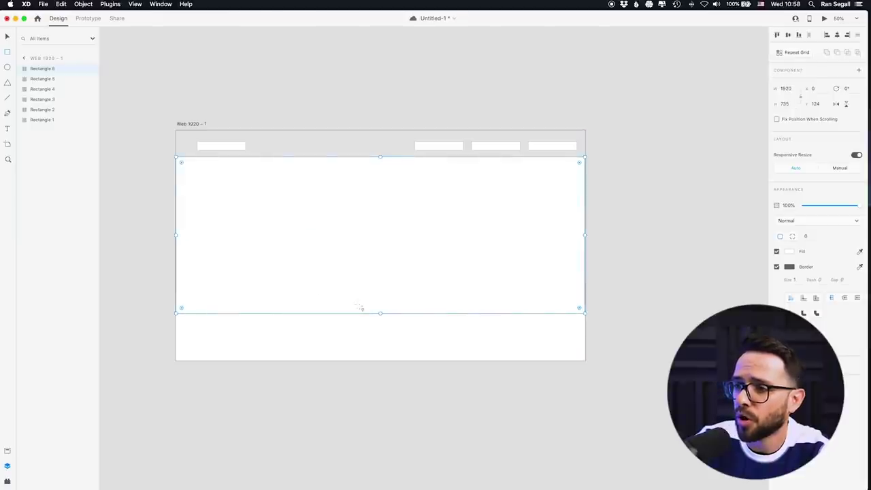
drag(380, 313, 379, 315)
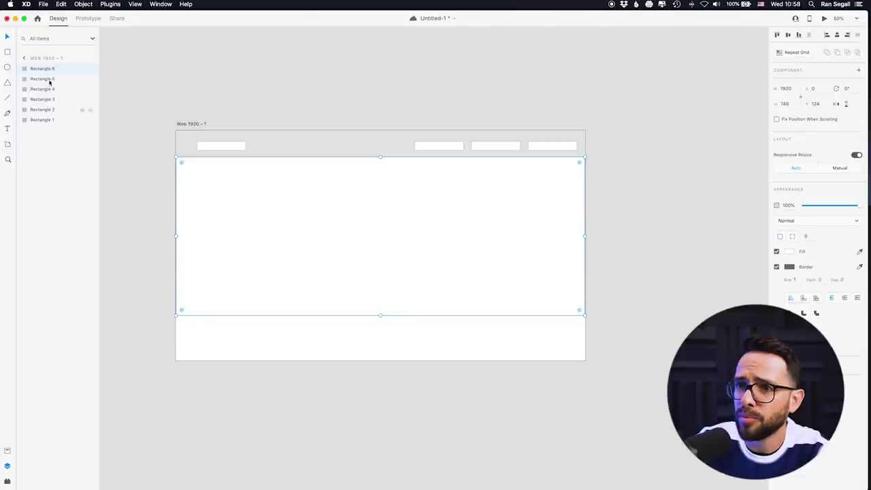
drag(221, 197, 365, 232)
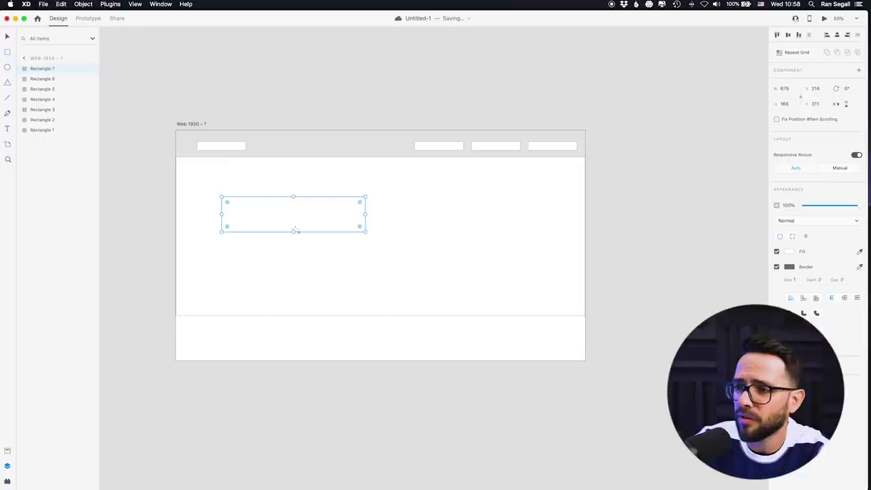
drag(293, 232, 305, 256)
drag(364, 254, 248, 258)
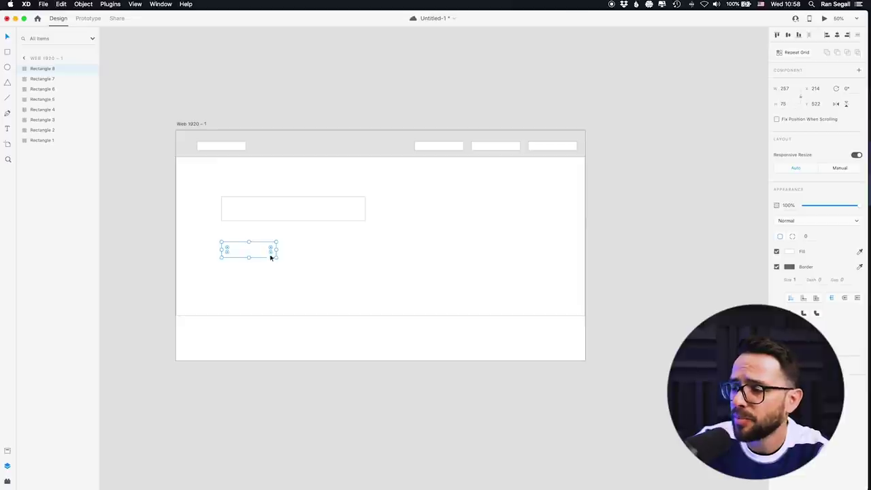
Step: Check the current site in Chrome, and extend the Web 1920 – 1 artboard downward in Adobe XD to make room below the hero
key(super+Tab)
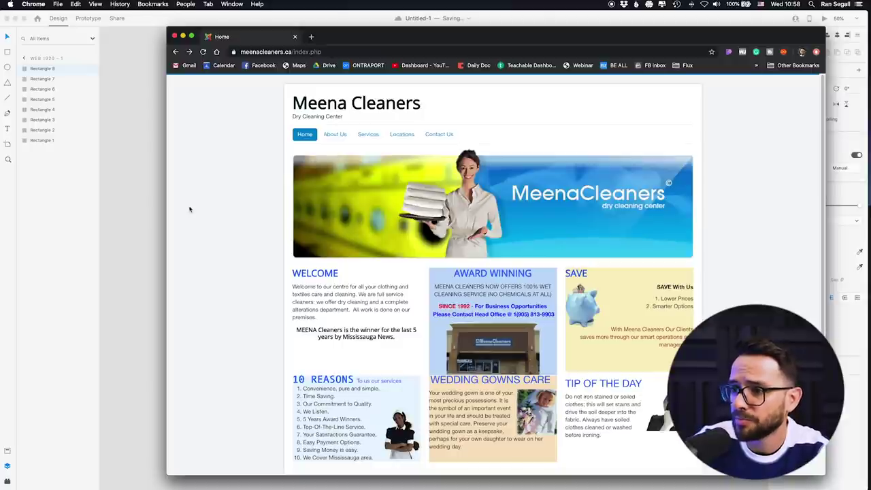
click(159, 196)
click(171, 237)
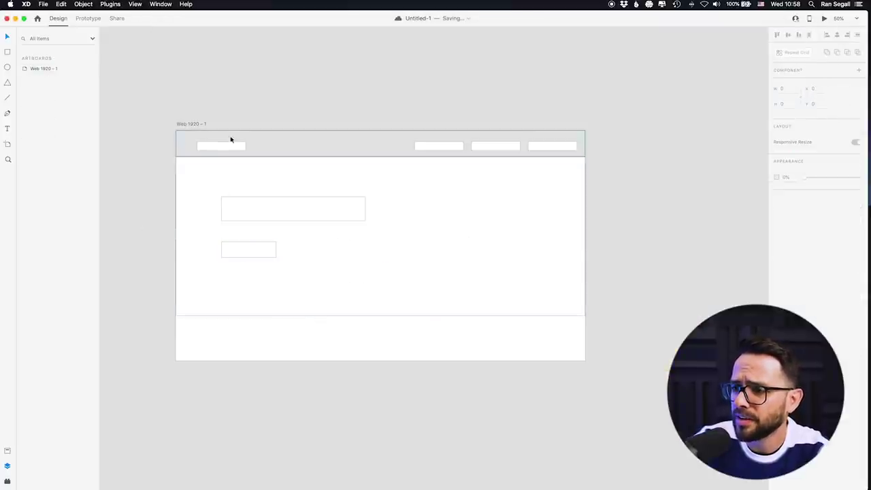
click(195, 125)
drag(379, 361, 387, 471)
scroll(400, 404, down, 3)
drag(379, 383, 388, 436)
click(589, 233)
scroll(417, 210, up, 5)
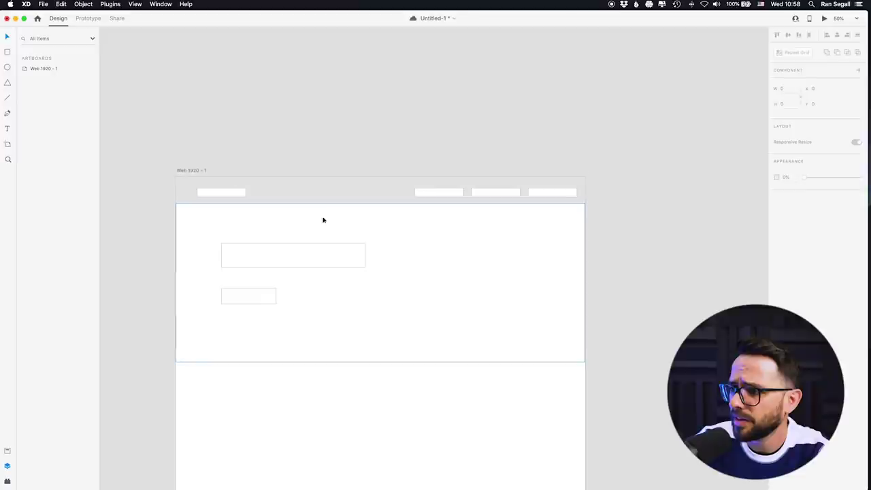
Step: Copy the "For Business Opportunities" contact line from the site in Chrome and paste it into the wireframe beneath the header's menu placeholders
key(super+Tab)
drag(474, 306, 554, 315)
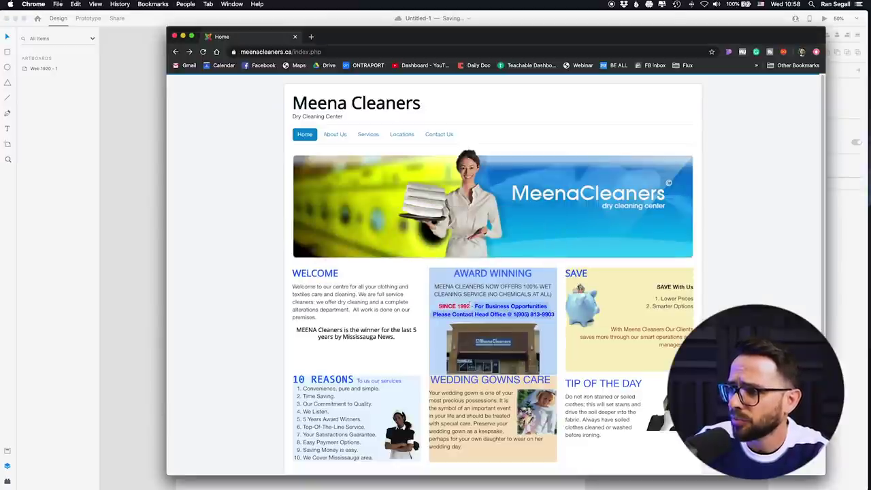
click(491, 309)
drag(475, 306, 554, 315)
key(super+c)
click(154, 212)
key(super+v)
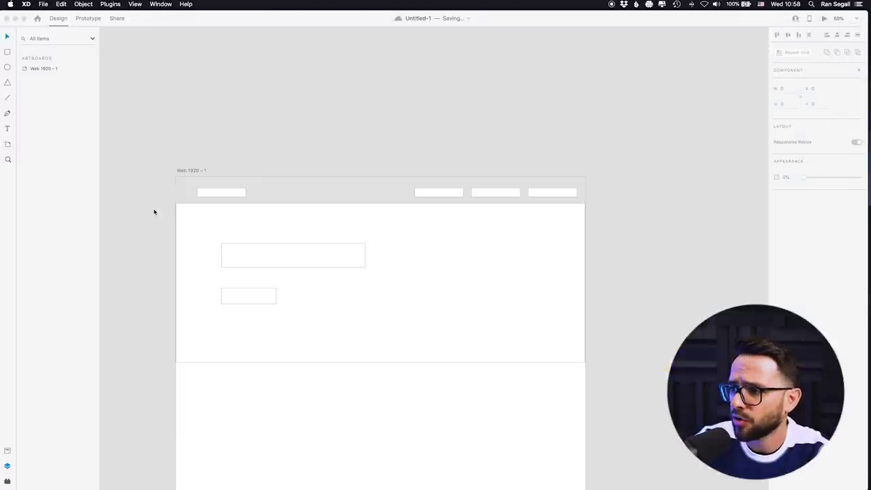
drag(444, 259, 530, 220)
drag(459, 268, 522, 208)
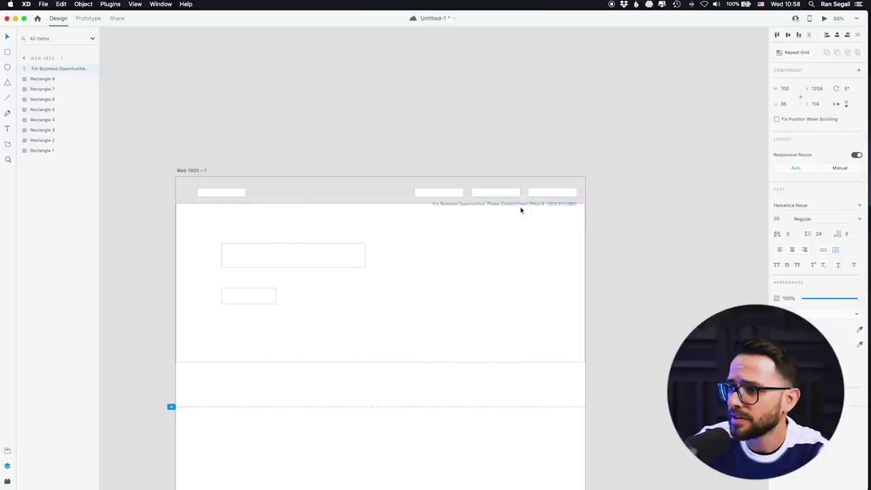
Step: Increase the header rectangle's height to 154 and reposition the business contact line inside it, just below the menu placeholders
click(377, 201)
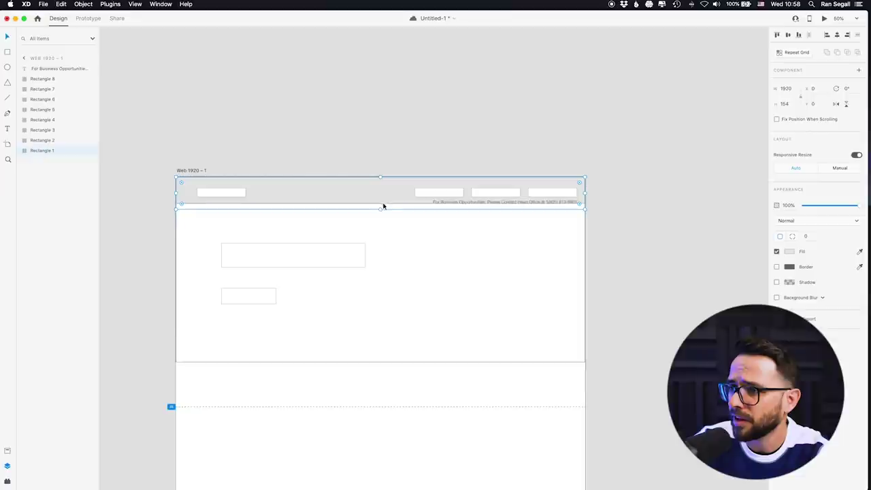
click(382, 210)
drag(381, 203, 382, 209)
click(379, 192)
key(Escape)
drag(478, 208, 469, 203)
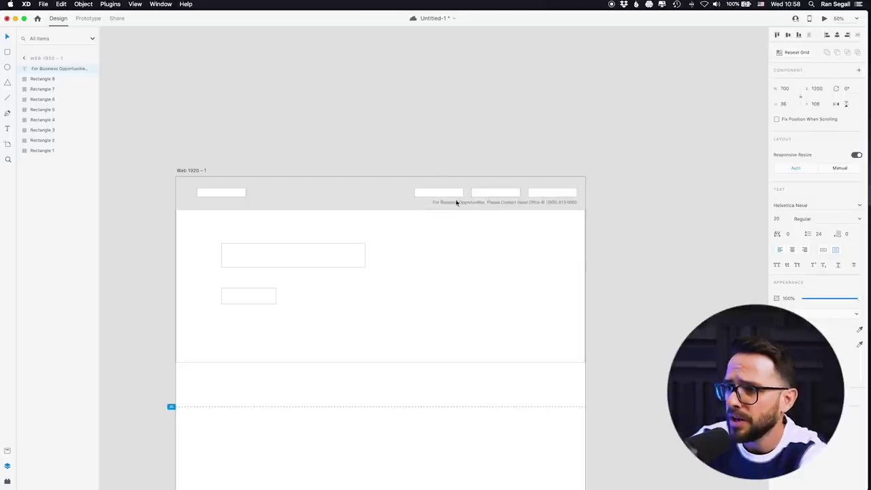
click(422, 165)
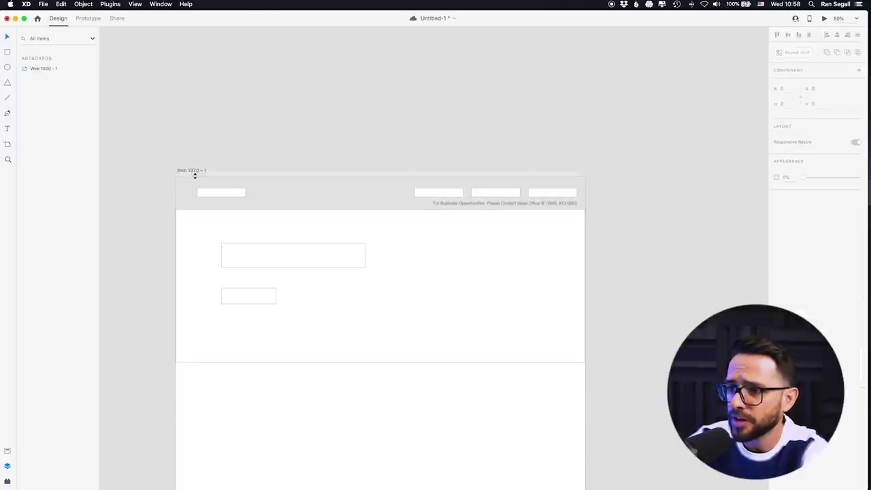
Step: Compare the wireframe with the site in Chrome, reading the Welcome section and its Mississauga News award sentence
scroll(180, 218, up, 1)
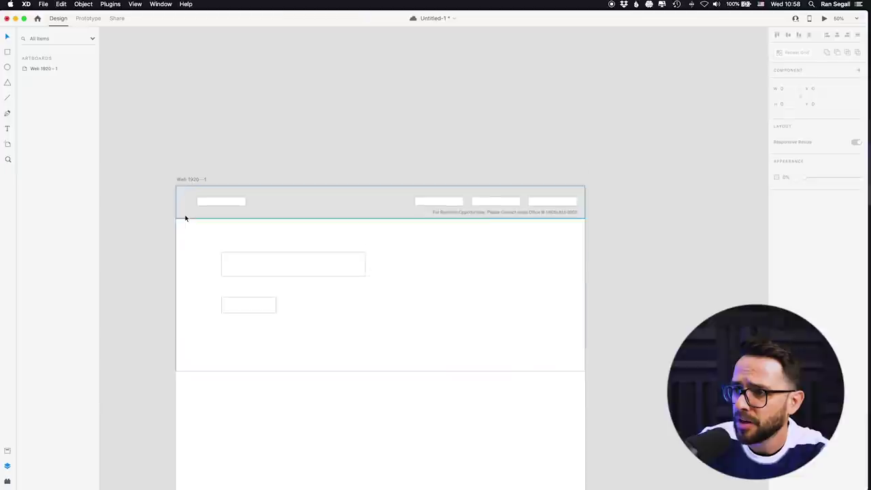
scroll(186, 217, down, 5)
key(super+Tab)
scroll(422, 328, down, 1)
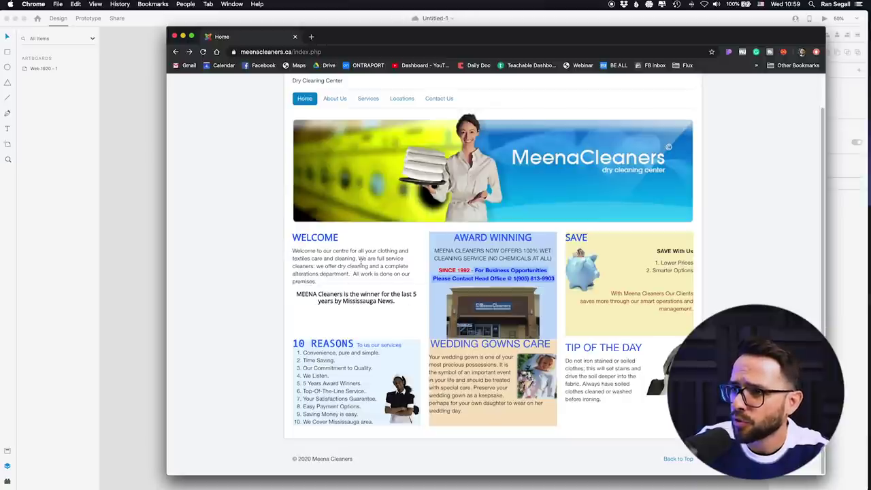
key(super+Tab)
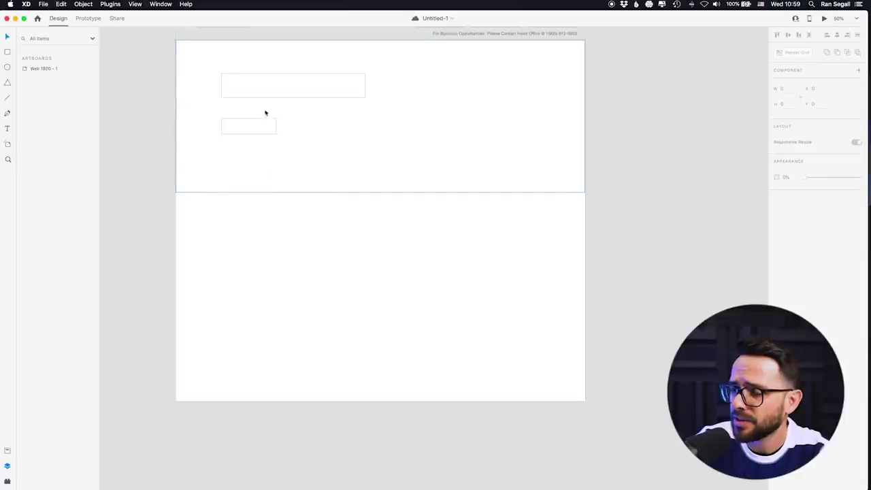
key(super+Tab)
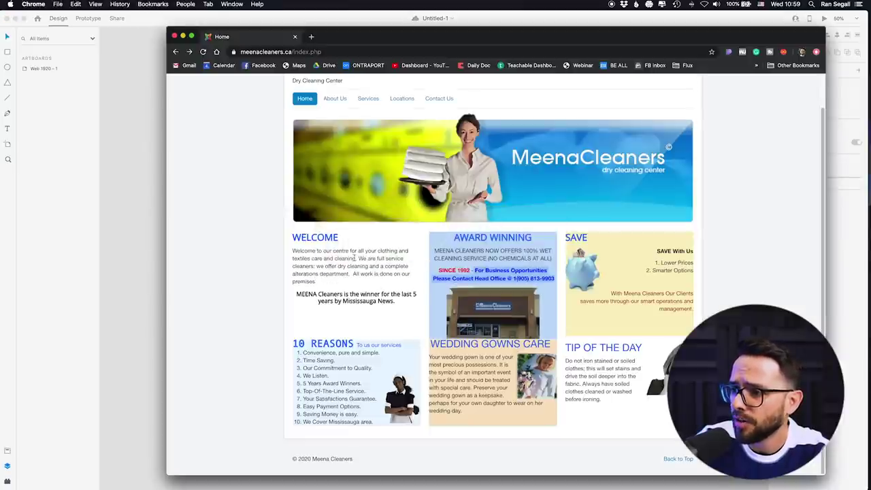
drag(296, 297, 406, 308)
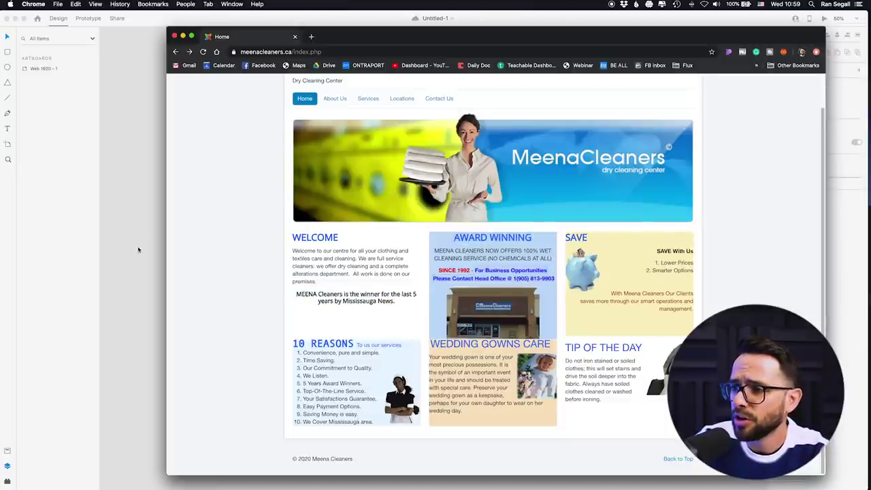
click(122, 212)
scroll(345, 212, up, 2)
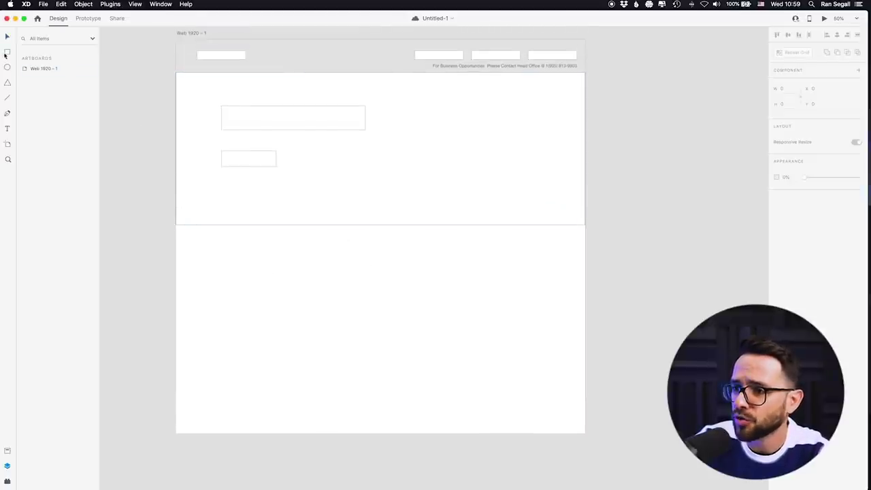
Step: Draw a 1920 × 181 strip directly below the hero and place a circle about 132 × 122 inside it, left of centre
key(r)
mouse_move(174, 224)
mouse_down()
mouse_move(490, 284)
mouse_move(586, 264)
mouse_up()
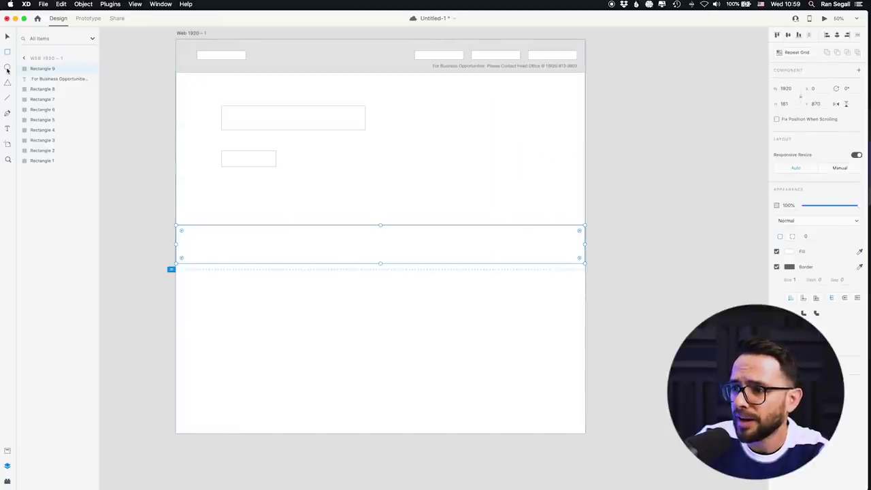
key(e)
drag(309, 230, 338, 259)
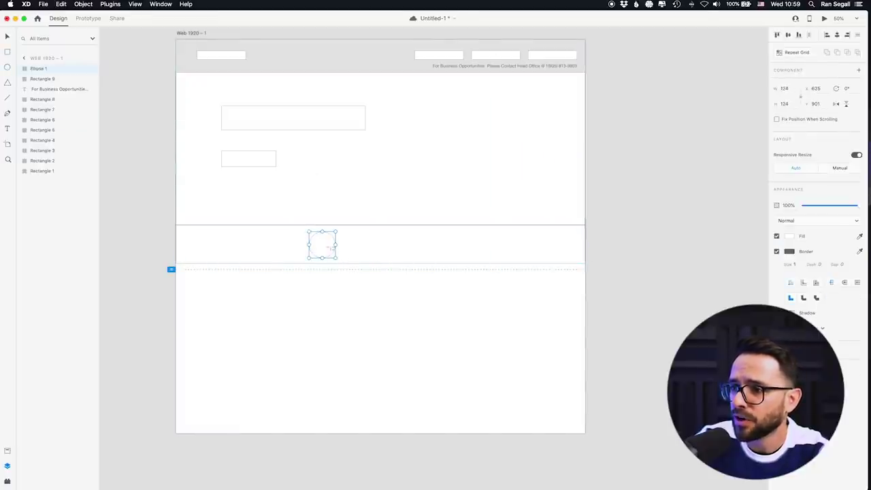
drag(308, 232, 306, 230)
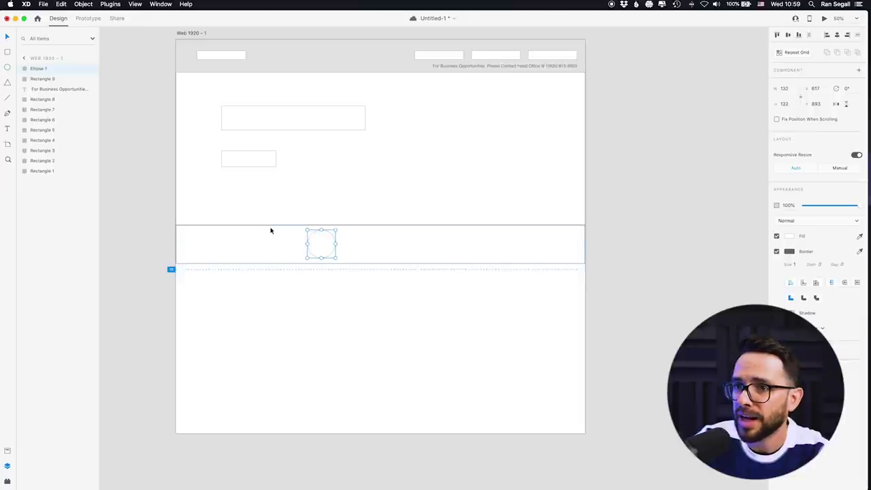
Step: Draw a 570 × 41 text placeholder beside the circle in the strip below the hero and centre it vertically with the circle
click(7, 52)
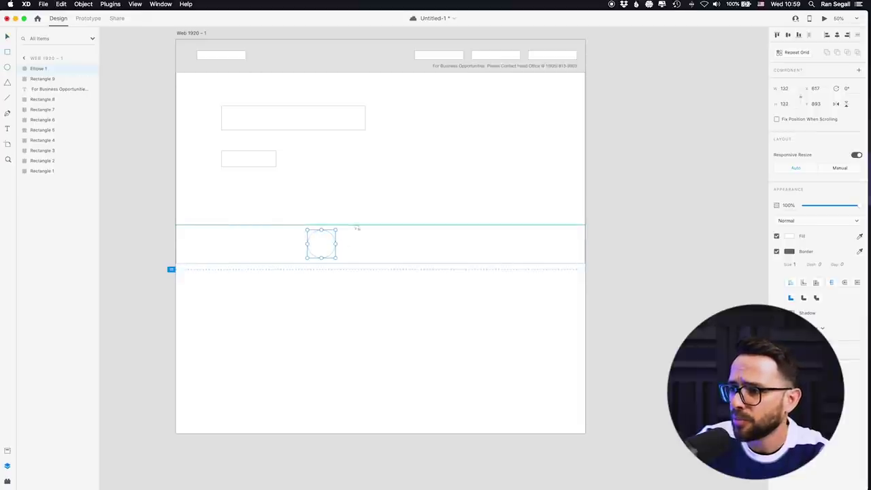
drag(350, 242, 471, 249)
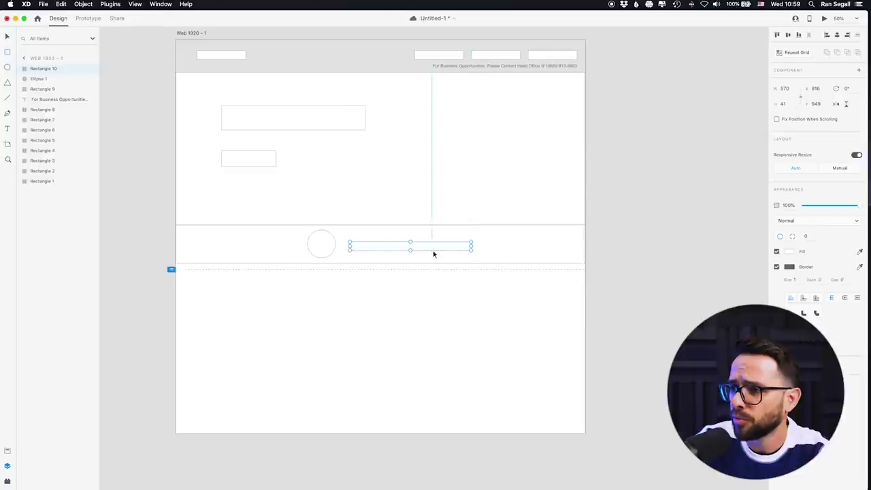
drag(351, 243, 365, 243)
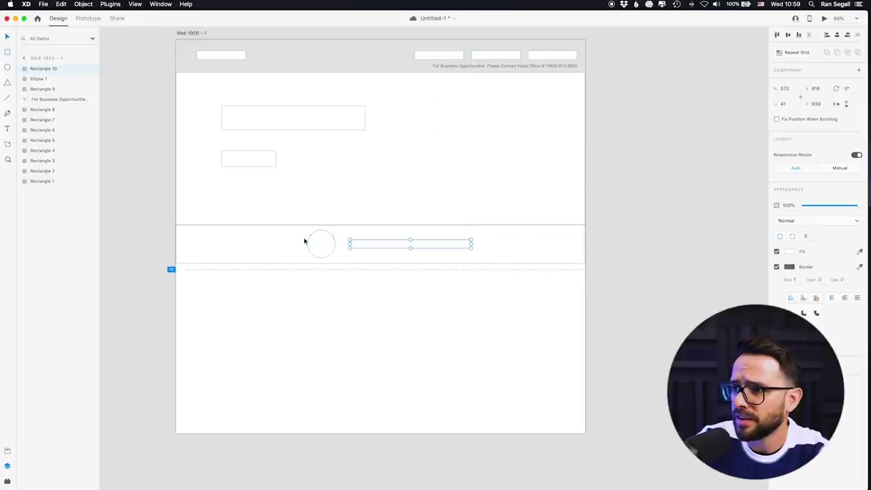
scroll(262, 142, up, 5)
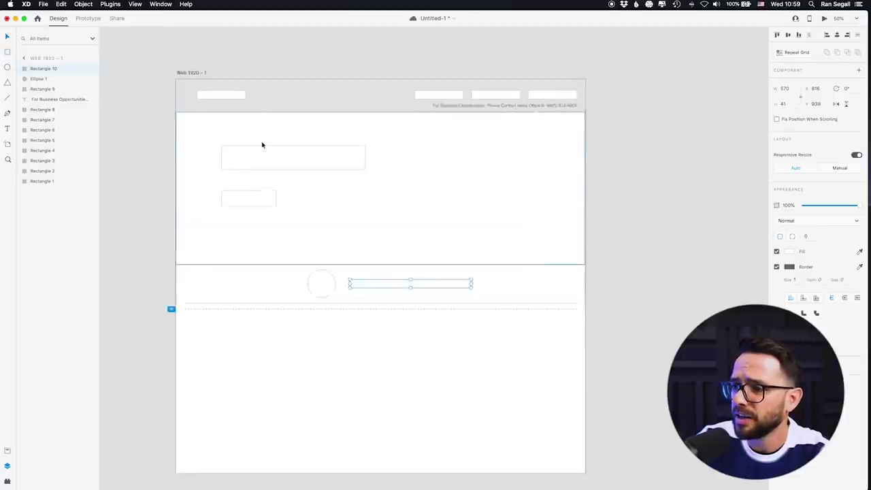
scroll(247, 265, down, 2)
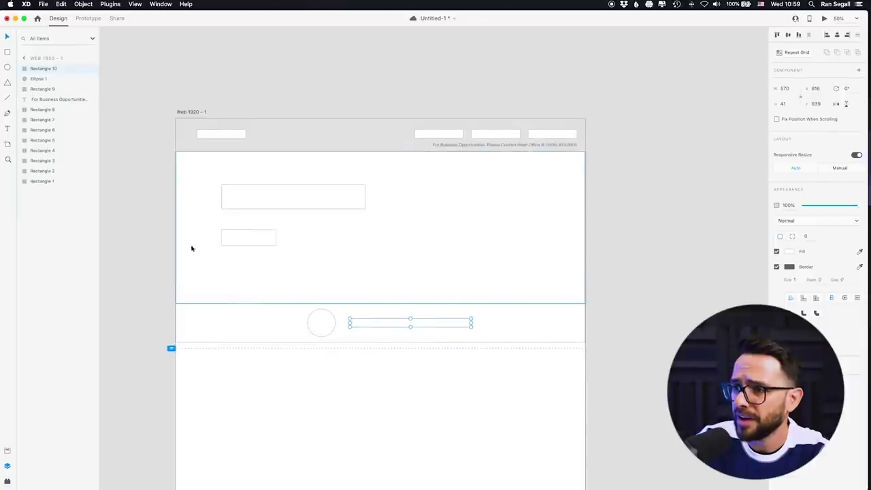
click(152, 190)
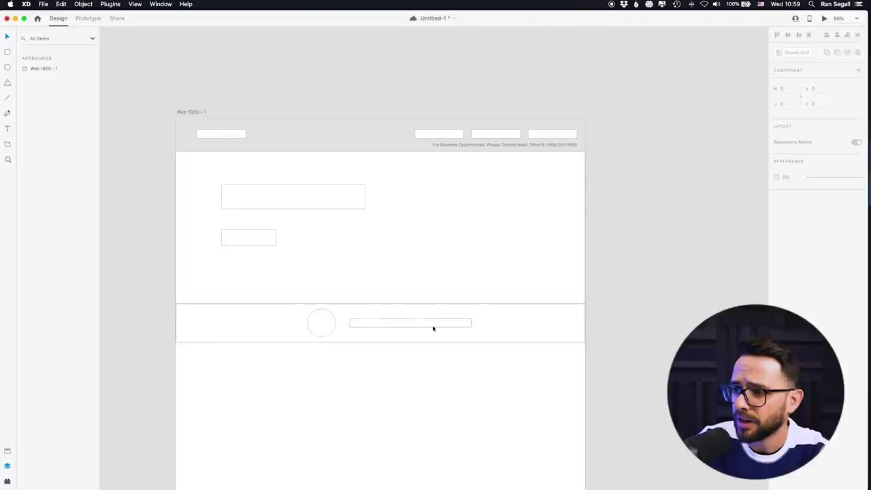
Step: Review the Welcome, Award Winning, Save and 10 Reasons sections of the existing site in Chrome against the wireframe
scroll(286, 300, down, 1)
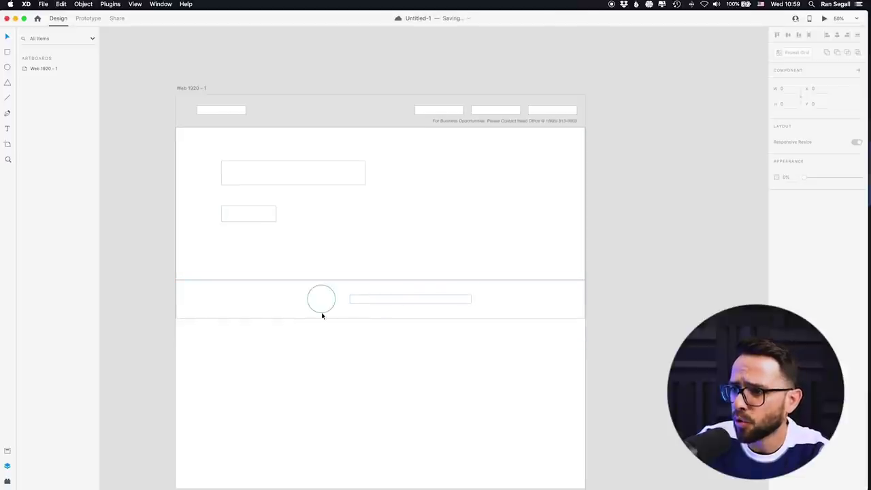
scroll(293, 311, down, 2)
key(super+Tab)
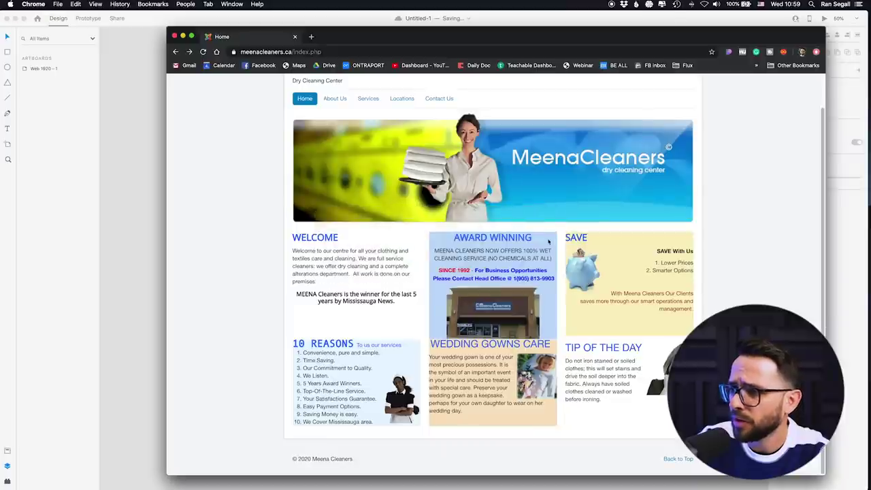
drag(292, 233, 412, 300)
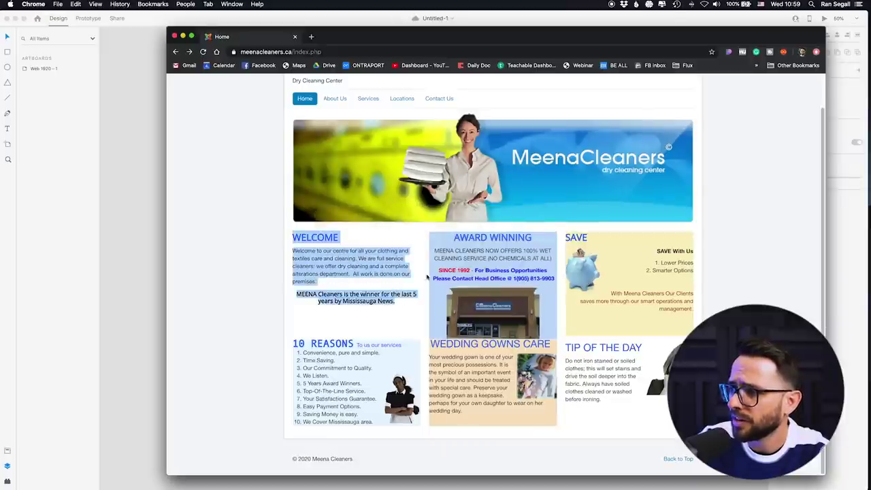
drag(452, 235, 527, 309)
click(565, 302)
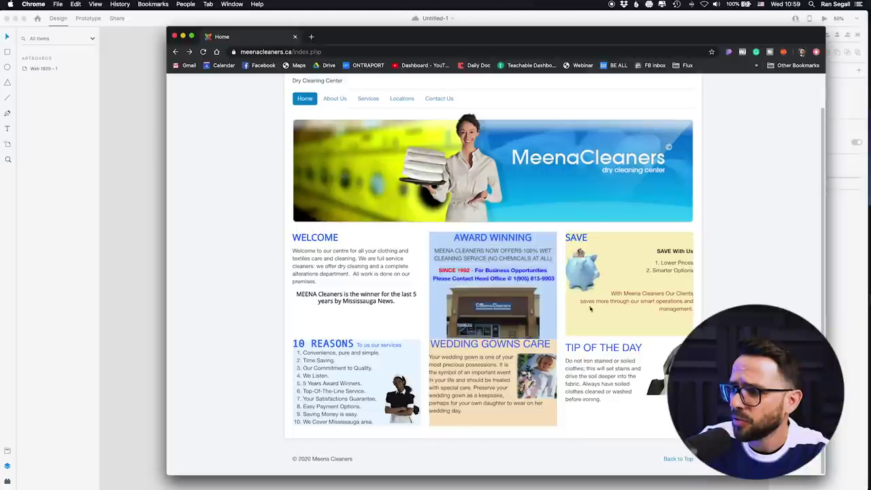
drag(294, 344, 360, 415)
click(294, 361)
click(109, 265)
scroll(334, 277, down, 2)
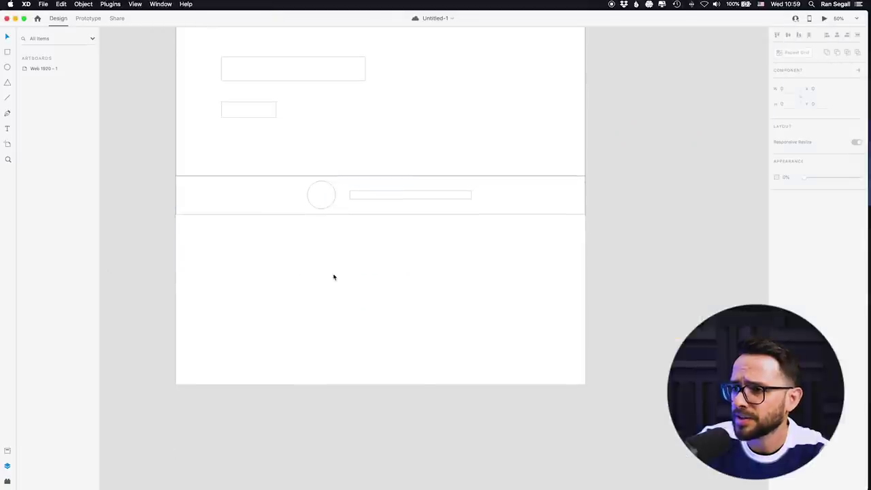
Step: Extend the Web 1920 – 1 artboard downward to a height of 2039
scroll(414, 327, up, 3)
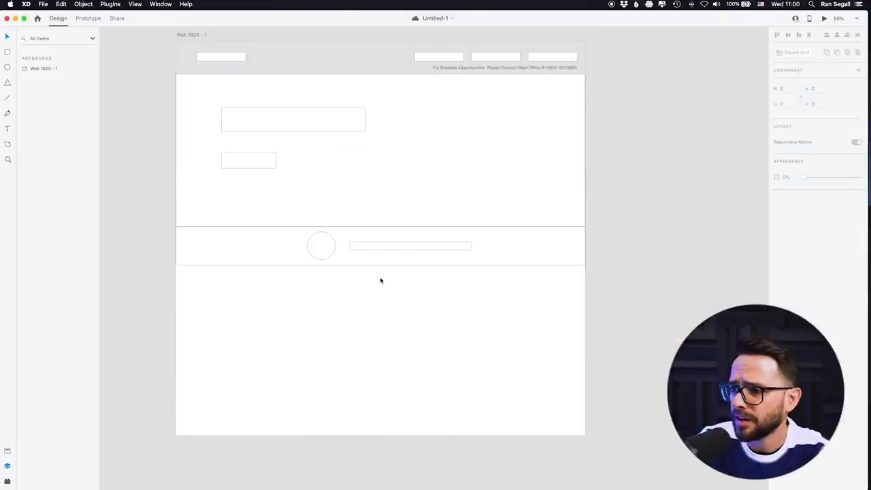
click(196, 35)
scroll(393, 311, down, 3)
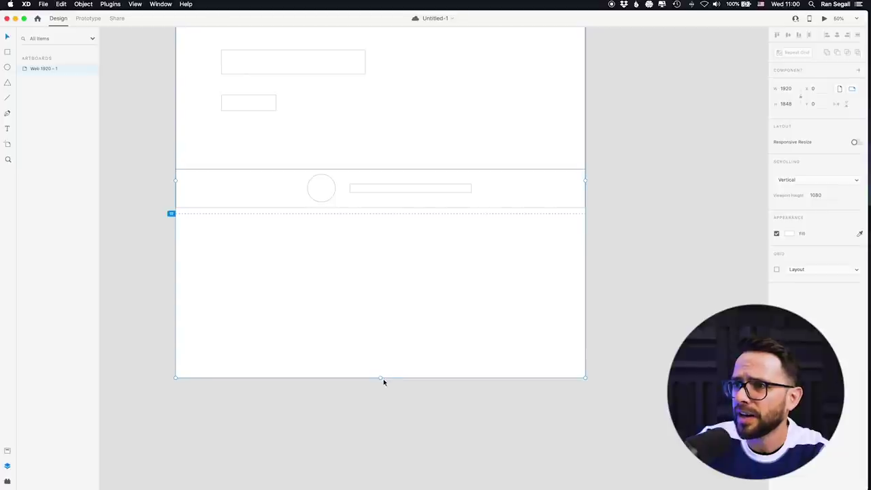
scroll(378, 375, up, 4)
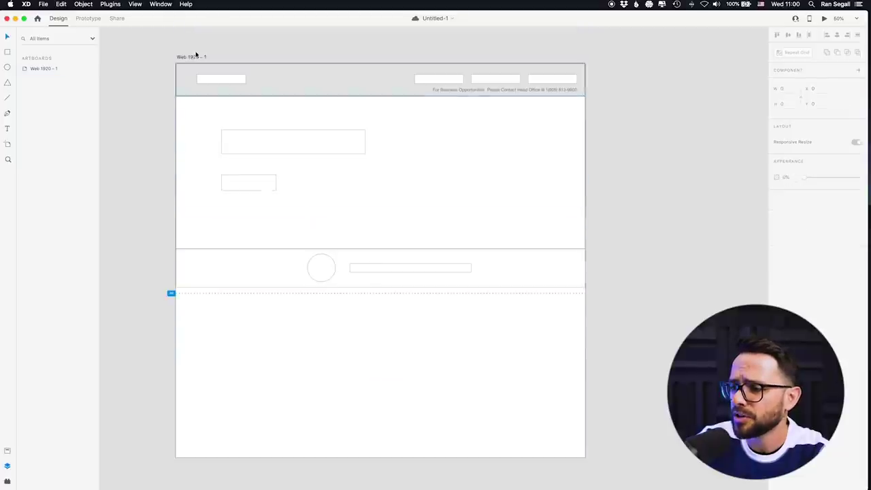
click(192, 58)
scroll(260, 123, down, 2)
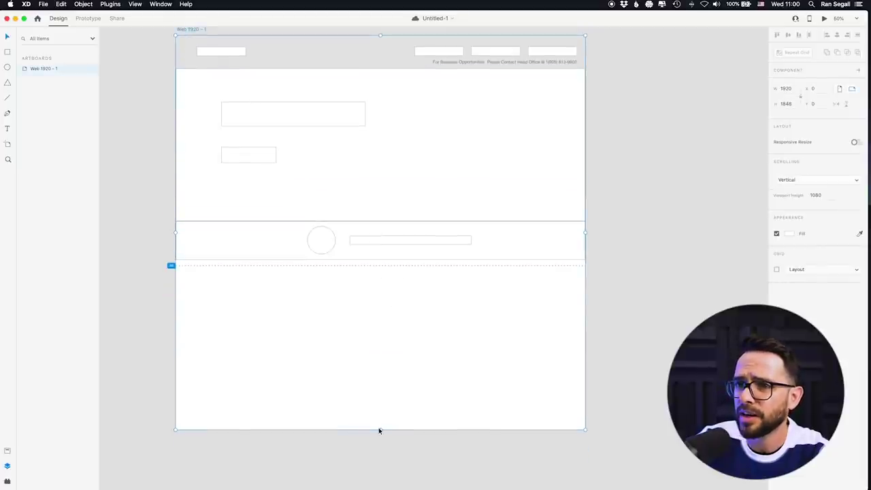
drag(380, 430, 381, 471)
scroll(292, 307, down, 1)
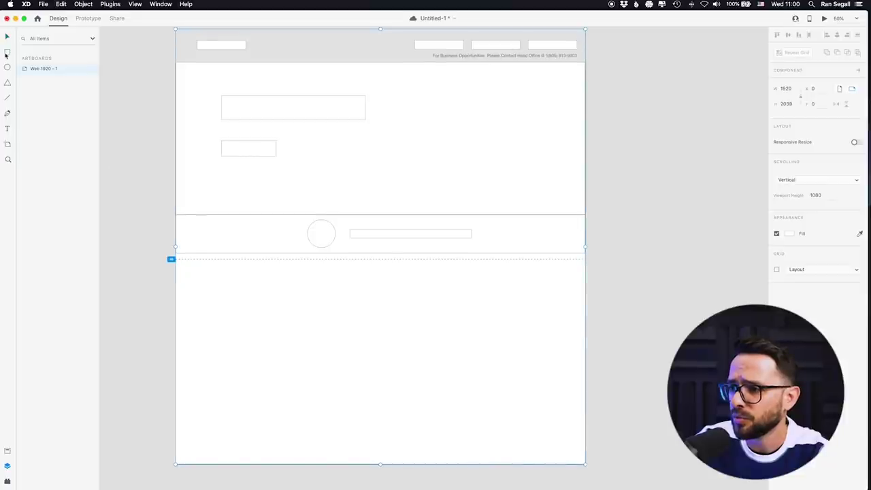
Step: Draw a wide heading placeholder below the circle strip and three narrower 635 × 103 placeholders stacked beneath it
mouse_move(286, 280)
mouse_down()
mouse_move(509, 307)
mouse_move(482, 302)
mouse_up()
drag(433, 281, 431, 320)
drag(286, 330, 334, 385)
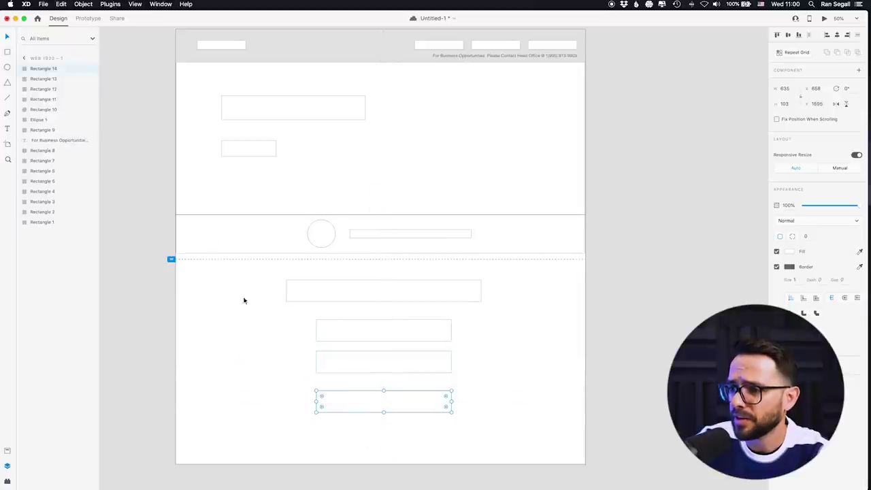
Step: Check the remaining site content in Chrome and extend the wireframe artboard's height to 3023
key(super+Tab)
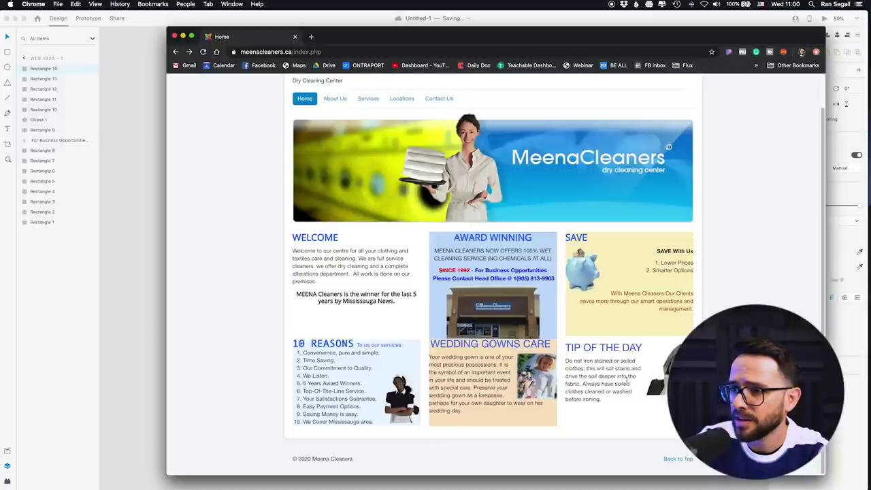
click(117, 247)
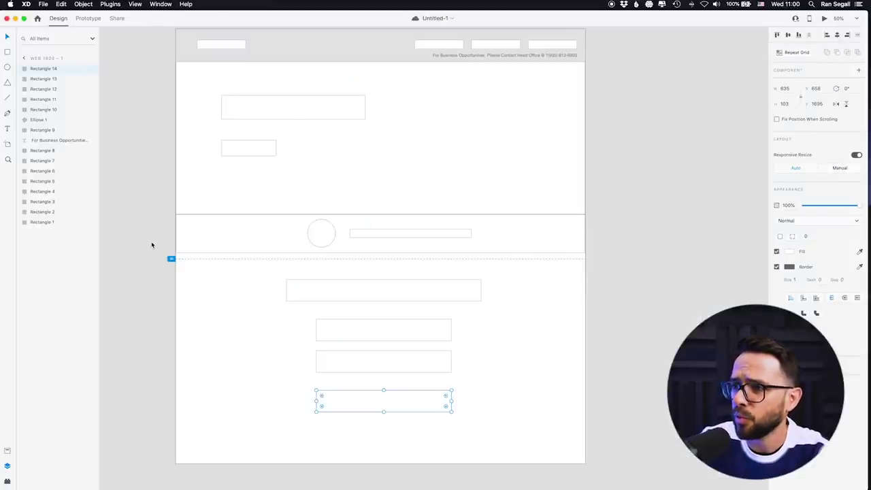
key(super+minus)
click(319, 139)
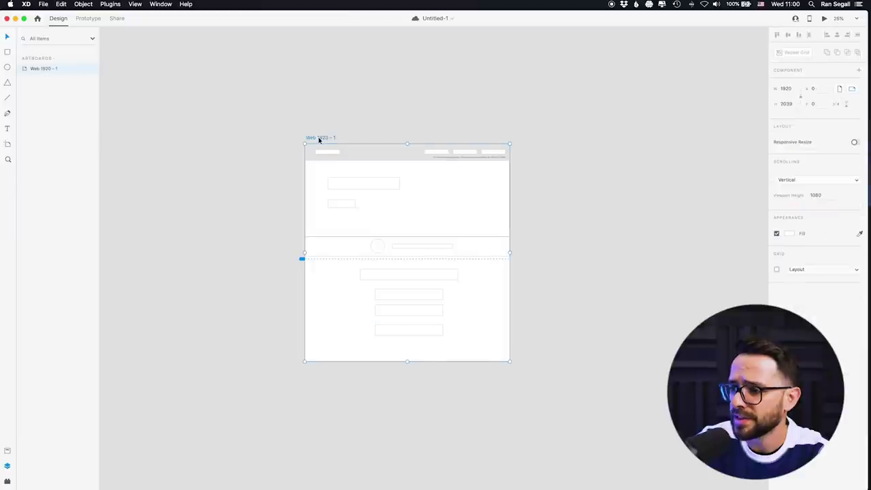
drag(407, 362, 407, 466)
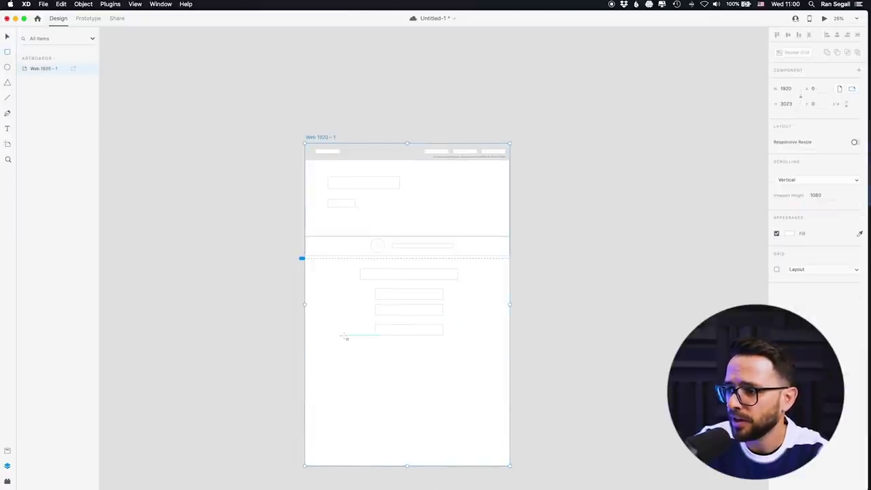
Step: Draw a 1920 × 621 section below the stacked placeholders and another full-width section beneath it containing a placeholder about 548 × 92
mouse_move(305, 343)
mouse_down()
mouse_move(502, 381)
mouse_move(508, 407)
mouse_up()
scroll(486, 399, down, 5)
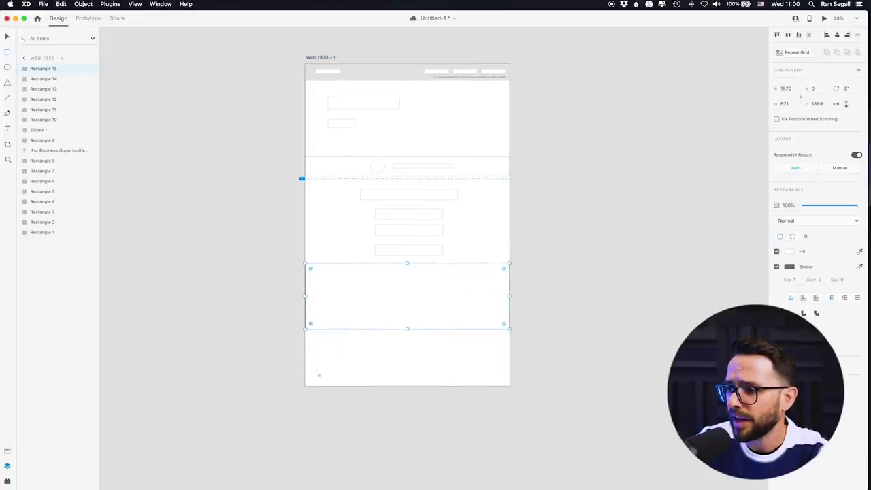
drag(305, 329, 511, 387)
mouse_move(379, 337)
mouse_down()
mouse_move(453, 346)
mouse_move(440, 346)
mouse_up()
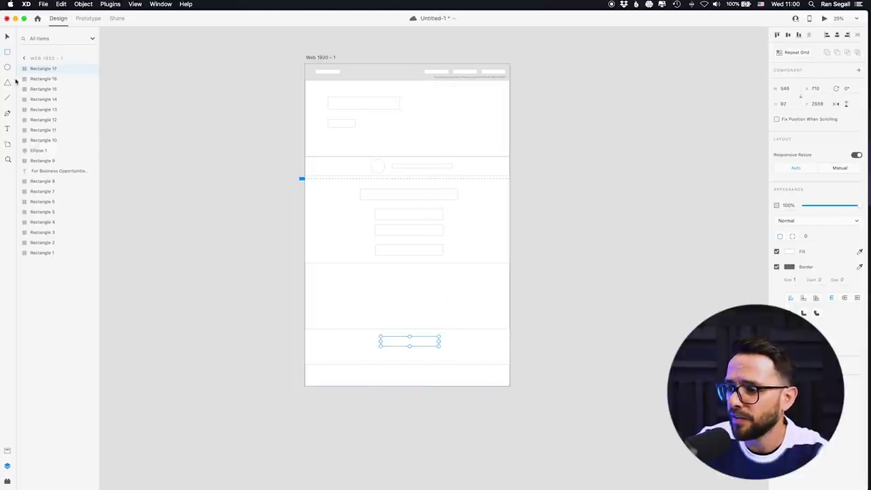
Step: Place a row of four evenly spaced 32 × 32 circles centred below the placeholder in the lower section
key(e)
drag(385, 357, 388, 362)
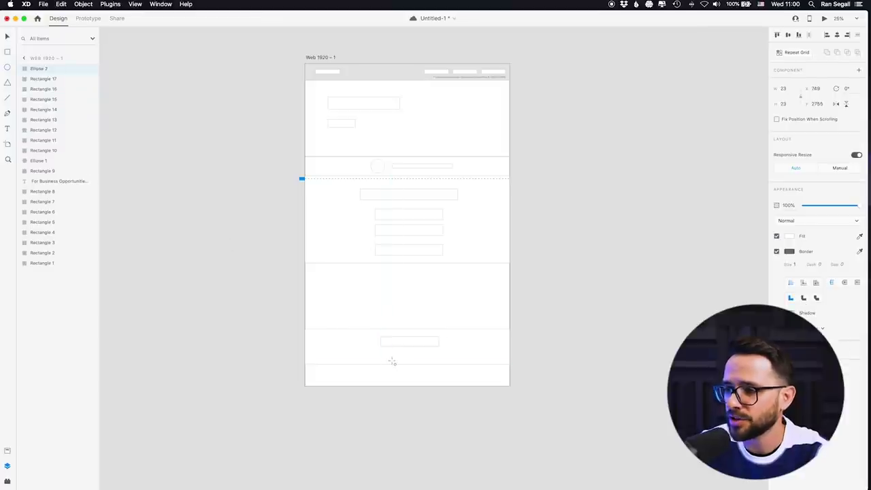
scroll(388, 359, up, 3)
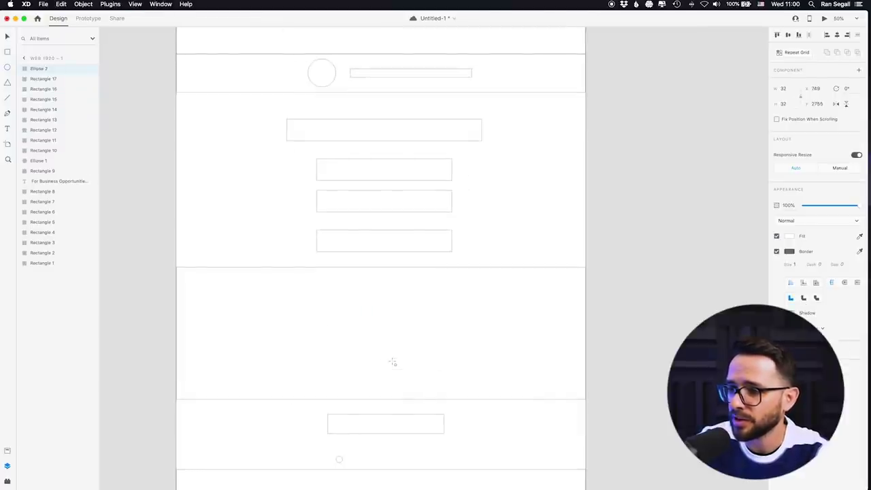
drag(360, 338, 407, 340)
drag(337, 330, 429, 334)
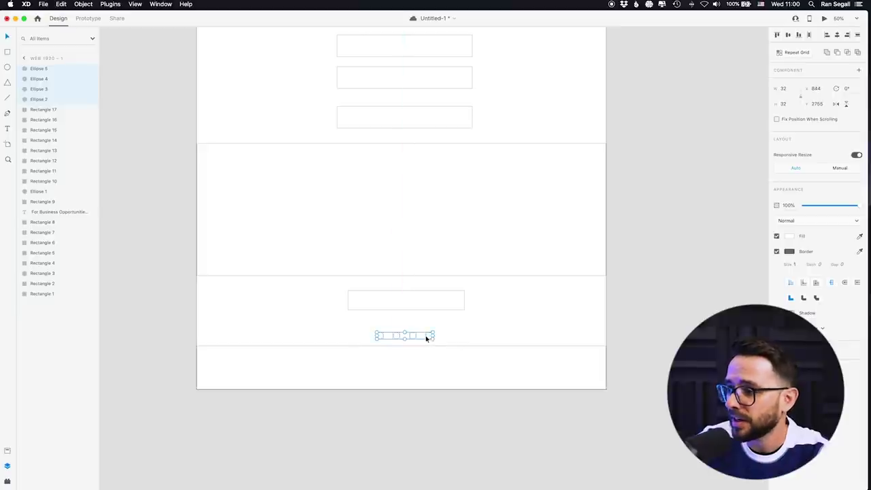
Step: Read the Tip of the Day section on the existing site in Chrome
key(super+Tab)
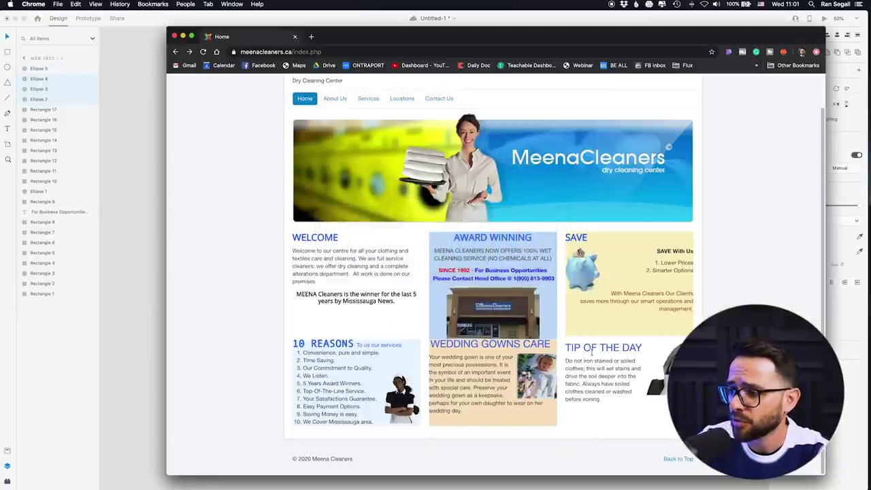
drag(566, 361, 606, 400)
click(613, 394)
scroll(408, 272, up, 2)
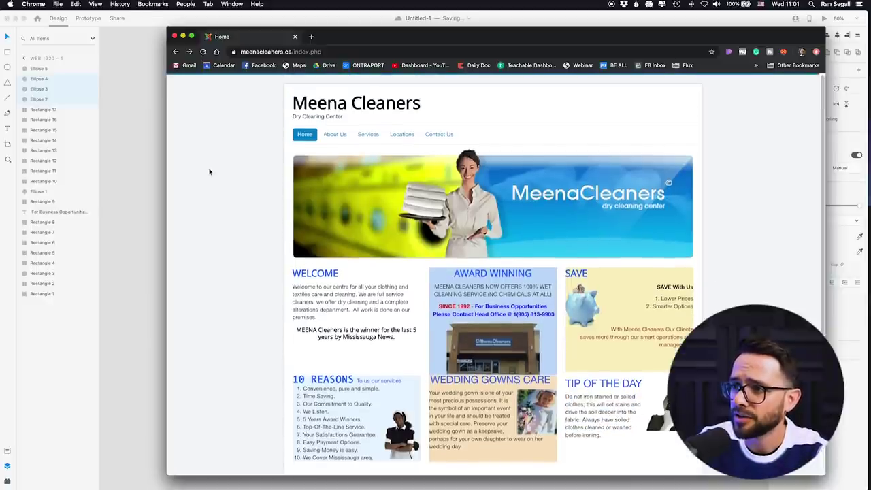
Step: Copy the "Meena Cleaners" title from the site in Chrome and paste it as text into the wireframe's header, beside the logo placeholder
drag(423, 104, 293, 104)
key(super+c)
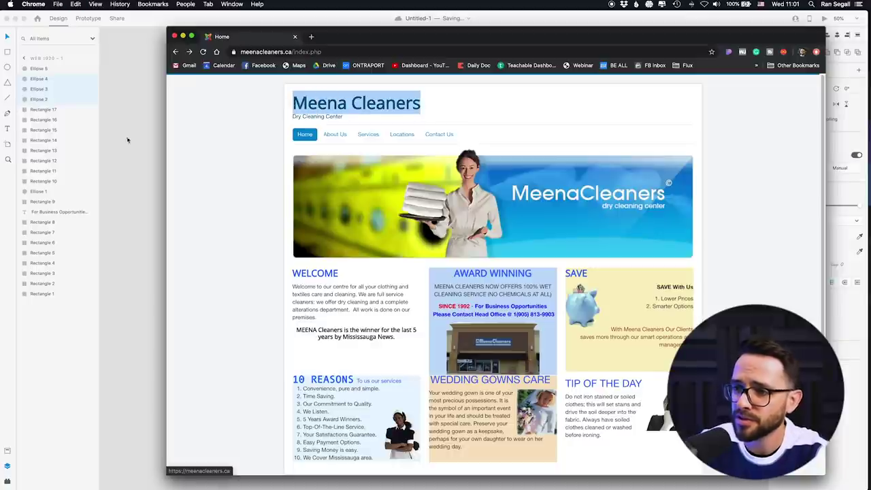
click(150, 132)
scroll(339, 164, up, 10)
scroll(327, 160, up, 3)
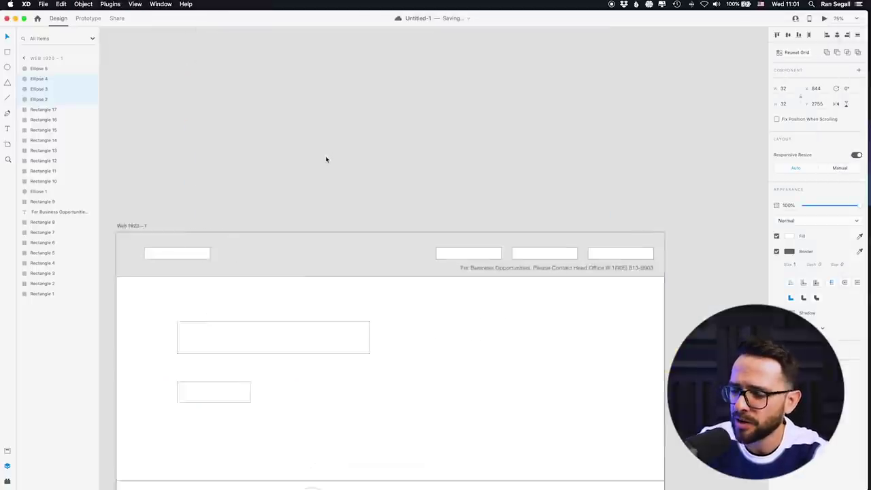
scroll(326, 160, left, 5)
key(t)
click(376, 233)
key(super+v)
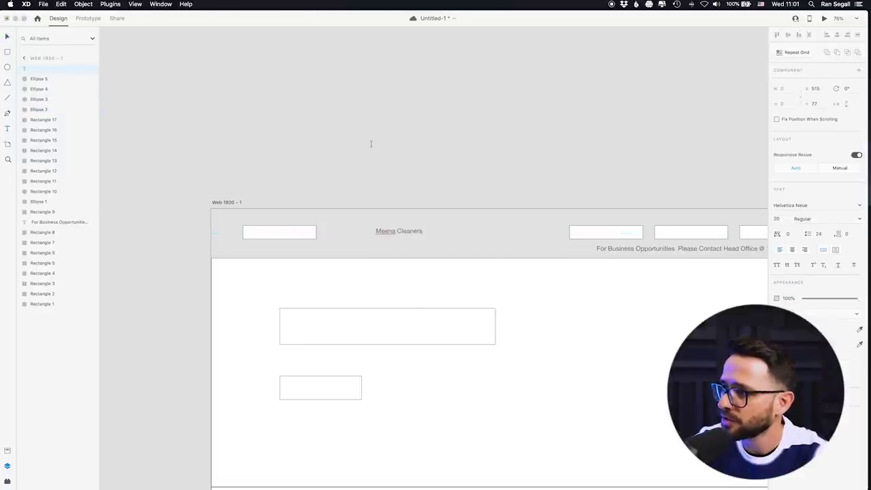
key(Escape)
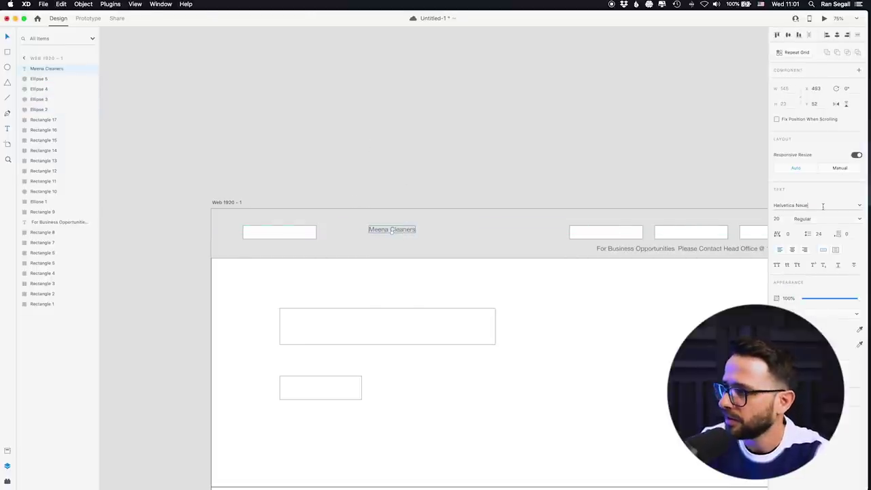
Step: Set the Meena Cleaners text's font to Futura Medium and compare it with the banner logo on the site in Chrome
click(823, 206)
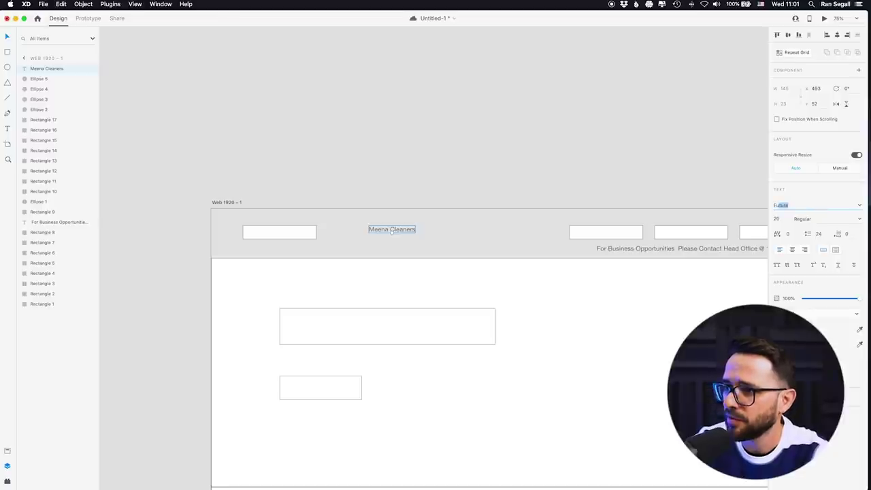
key(super+Tab)
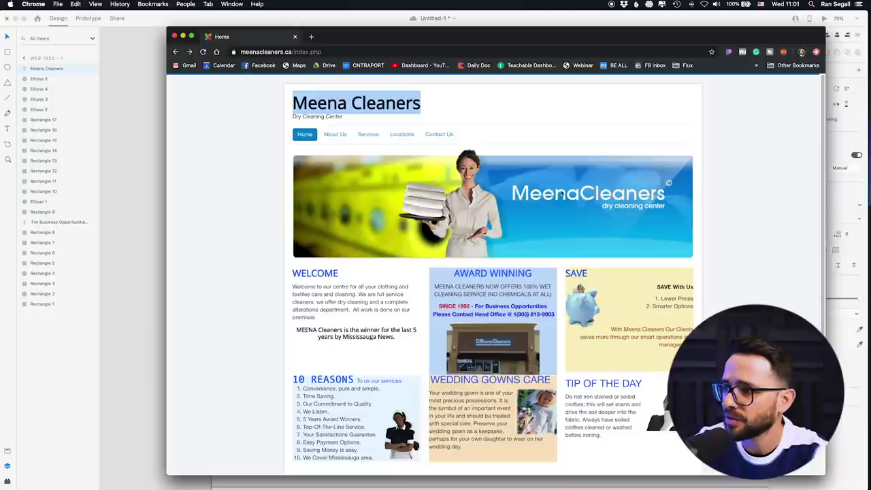
key(super+Tab)
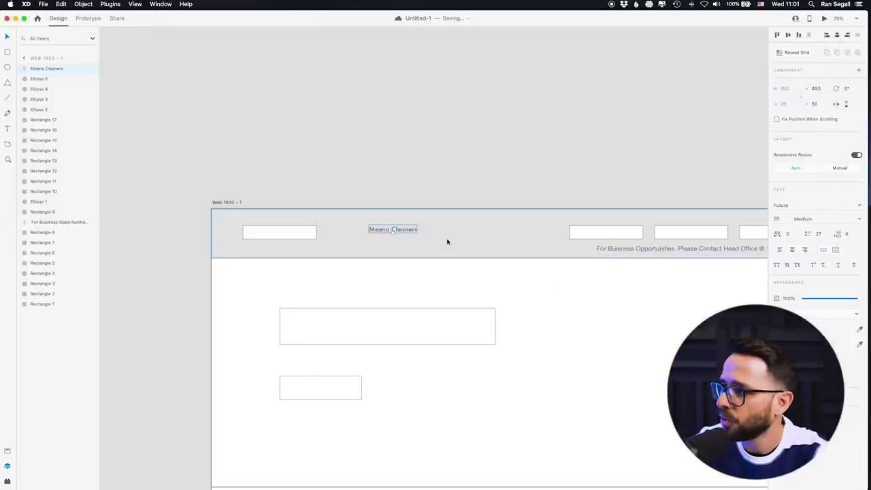
Step: Set the Meena Cleaners text's weight to Bold and move it just below the header's logo placeholder
click(859, 219)
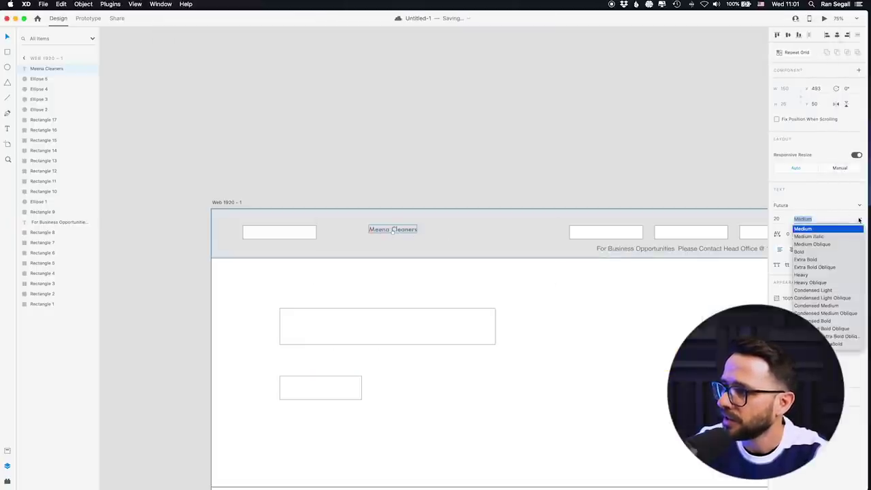
click(811, 252)
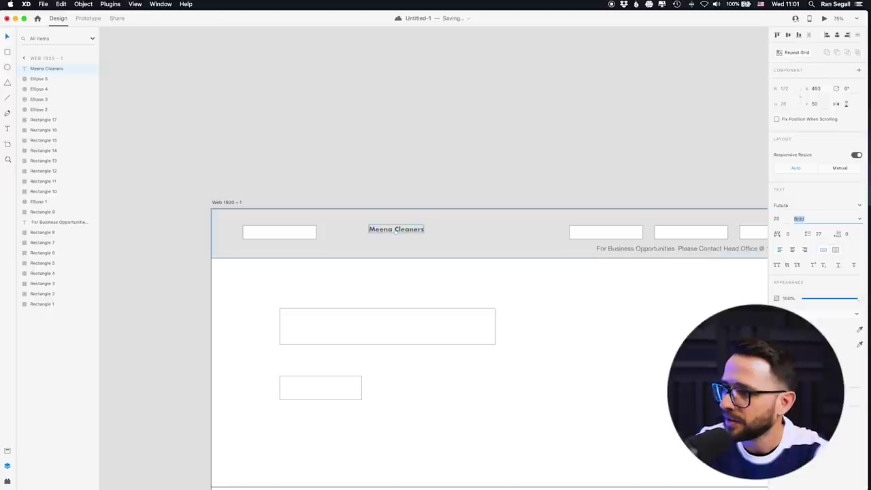
click(455, 136)
click(372, 226)
drag(372, 226, 315, 249)
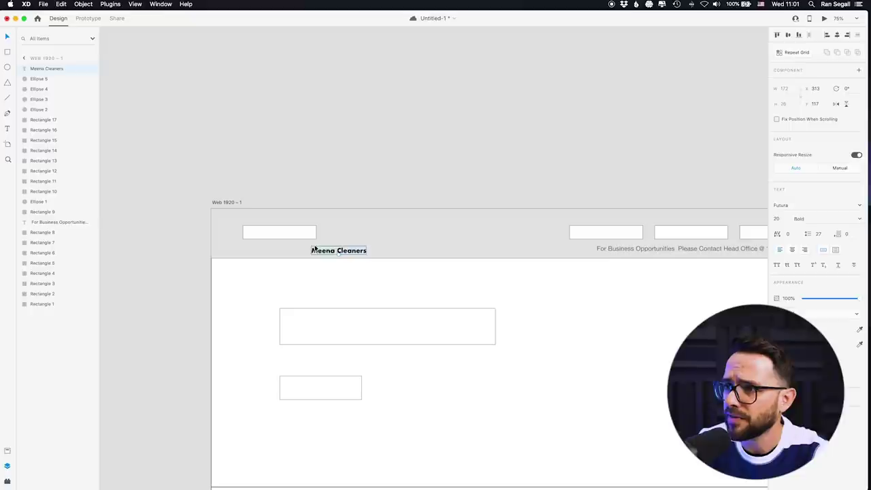
Step: Check the banner logo on the site in Chrome, return to XD and move the Meena Cleaners text beside the logo placeholder
key(super+minus)
key(super+Tab)
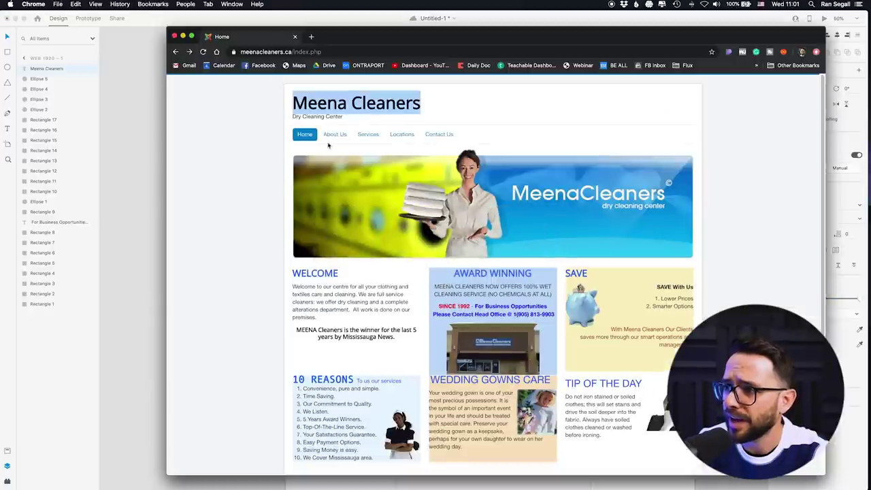
click(374, 216)
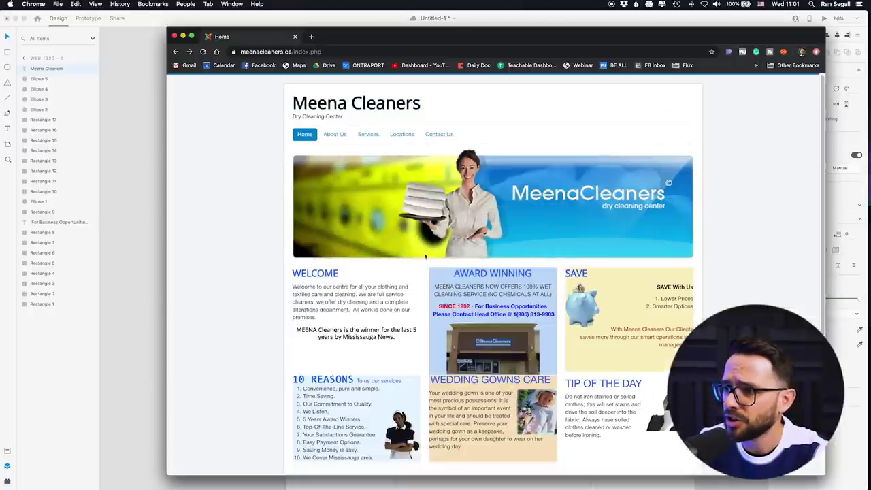
click(144, 200)
drag(385, 255, 386, 245)
key(super+plus)
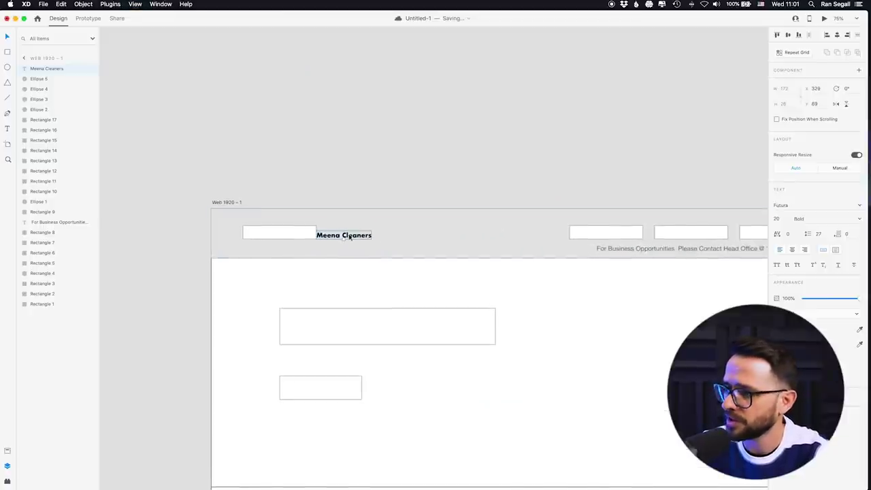
Step: Set the Meena Cleaners text's size to 40 and place it over the logo placeholder, flush with its left edge
click(781, 218)
text(45)
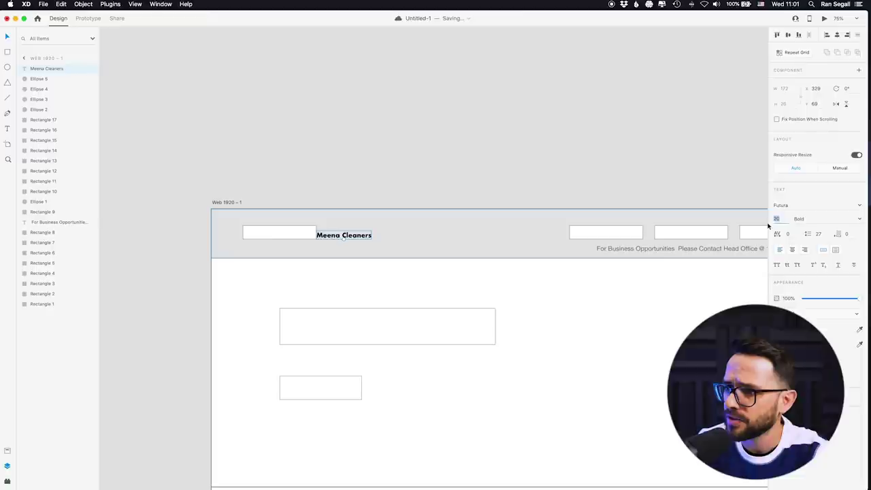
key(Return)
drag(422, 233, 349, 233)
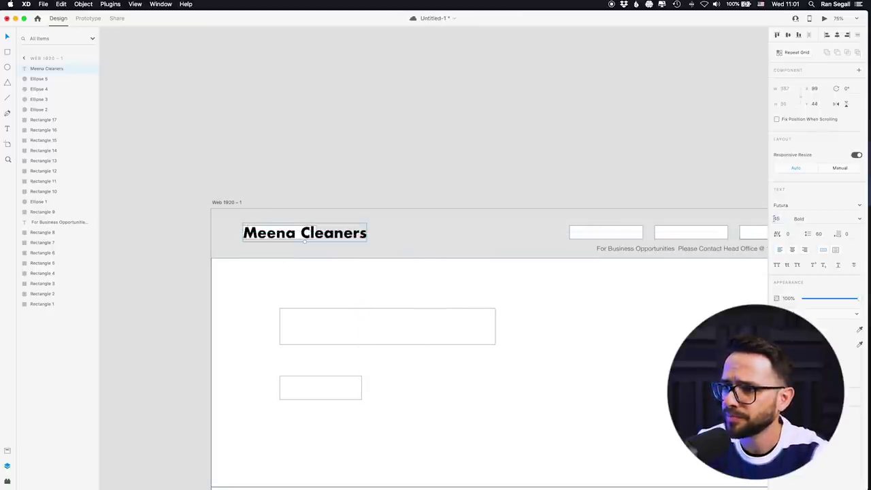
text(40)
key(Return)
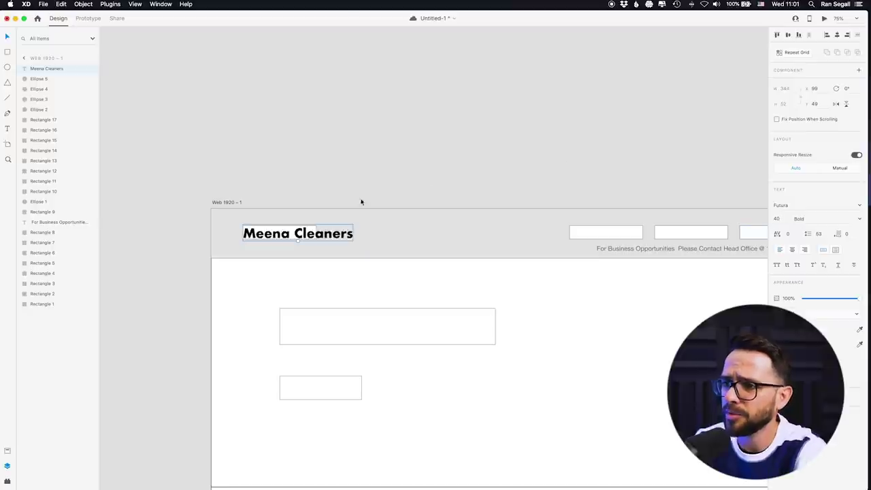
Step: Move the Meena Cleaners text slightly aside and delete the logo placeholder rectangle behind it
mouse_move(285, 232)
mouse_down()
mouse_move(337, 230)
mouse_move(284, 237)
mouse_move(292, 235)
mouse_up()
click(272, 225)
click(268, 233)
key(BackSpace)
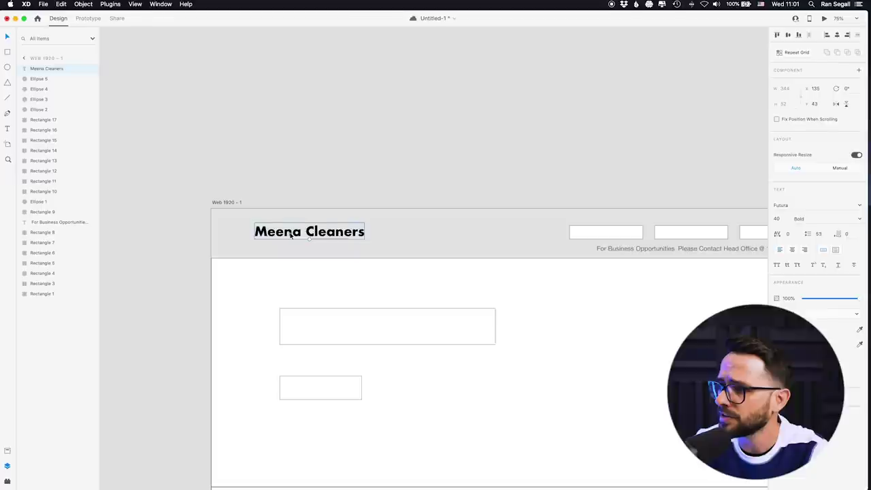
Step: Show the artboard's layout grid and align the Meena Cleaners logo text with the first column at X 140, Y 55
key(super+minus)
click(661, 139)
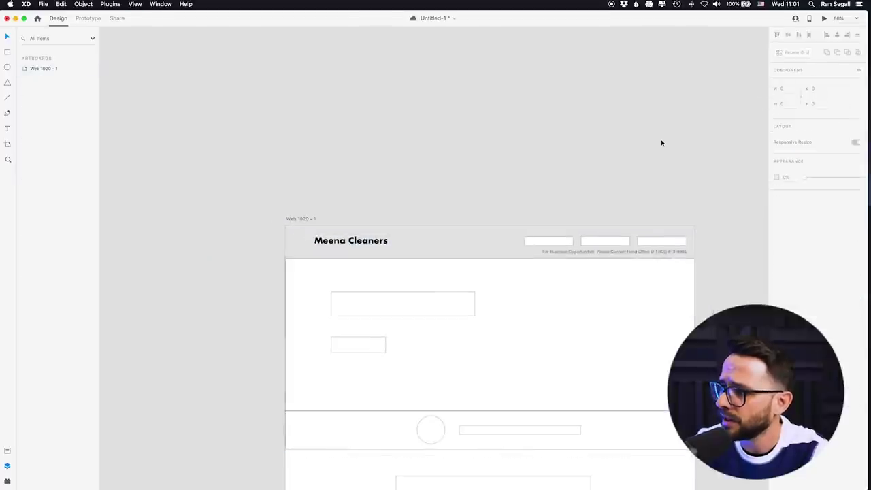
click(307, 220)
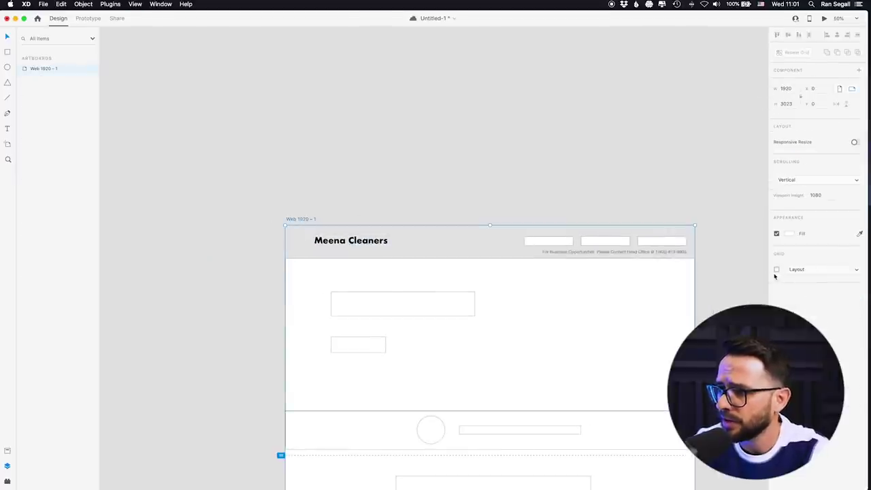
click(776, 269)
click(318, 243)
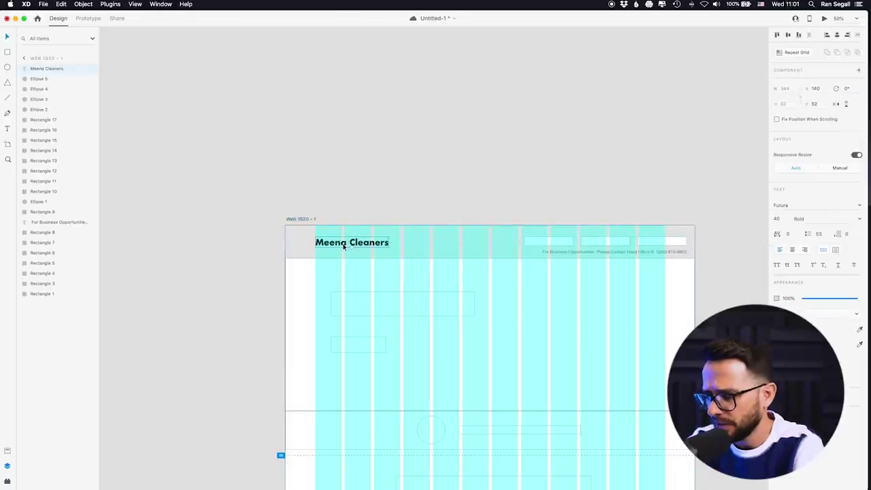
key(Down)
key(Down)
key(Down)
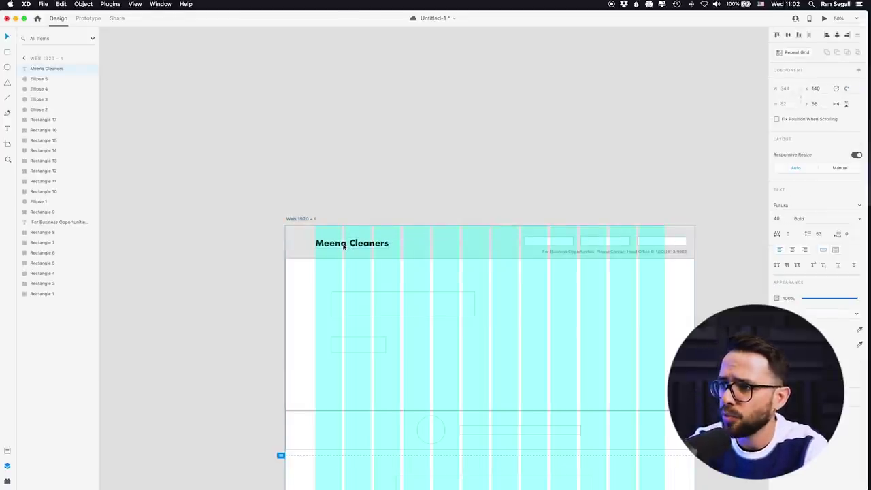
Step: Duplicate the logo text to the right within the header and set the copy to Medium weight, size 18
key(super+equal)
drag(511, 188, 361, 165)
drag(176, 210, 398, 217)
click(855, 218)
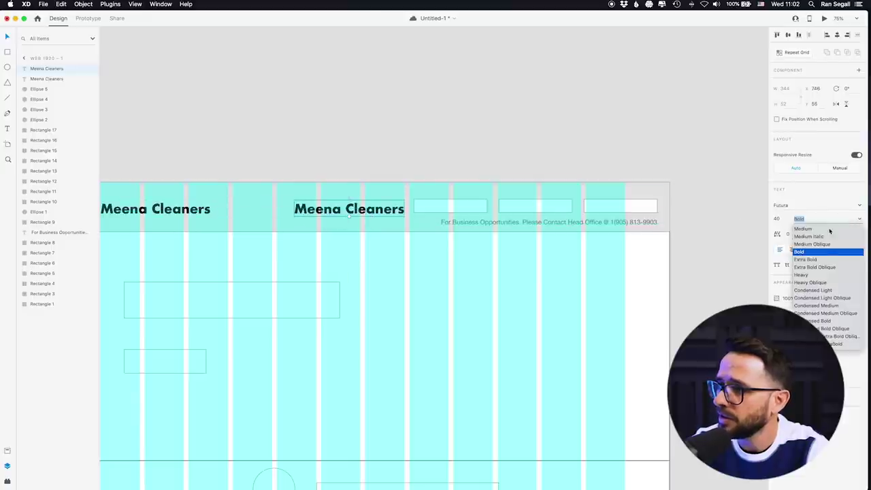
click(803, 229)
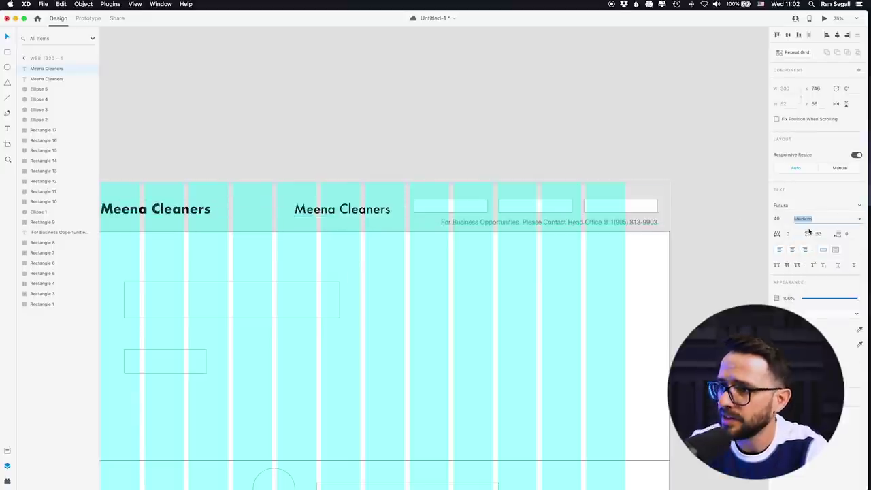
click(777, 218)
text(18)
key(Return)
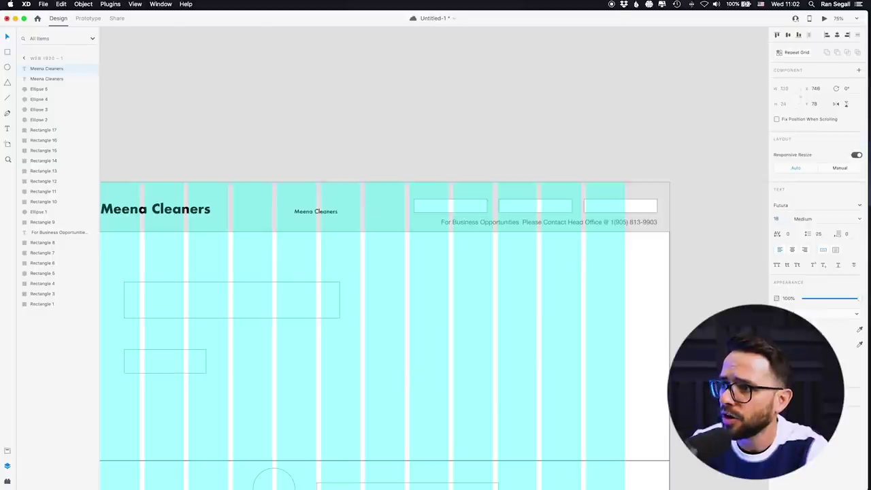
Step: Check the navigation on the site in Chrome, then delete the three menu placeholder rectangles in the wireframe's header
key(super+Tab)
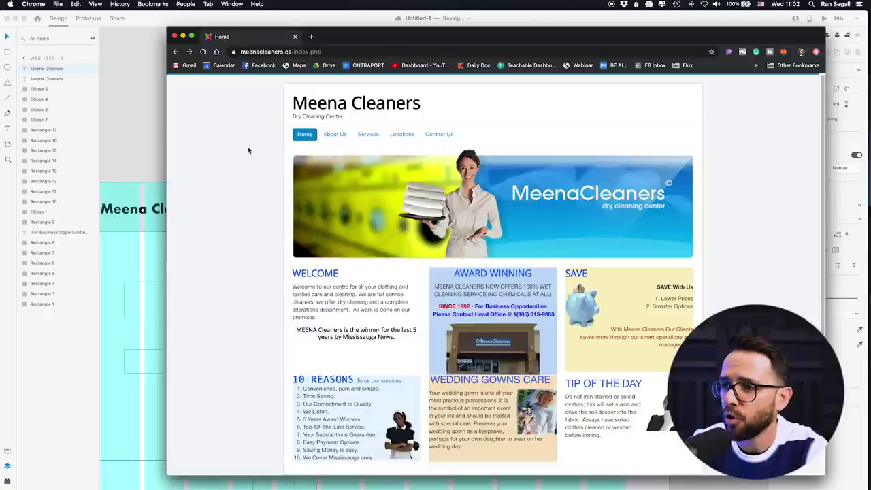
click(142, 136)
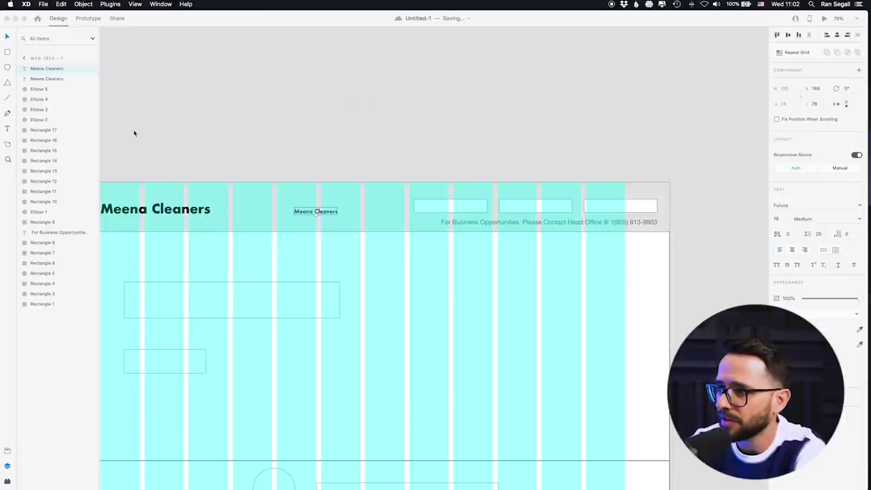
click(431, 208)
key(Delete)
click(538, 213)
key(Delete)
click(622, 208)
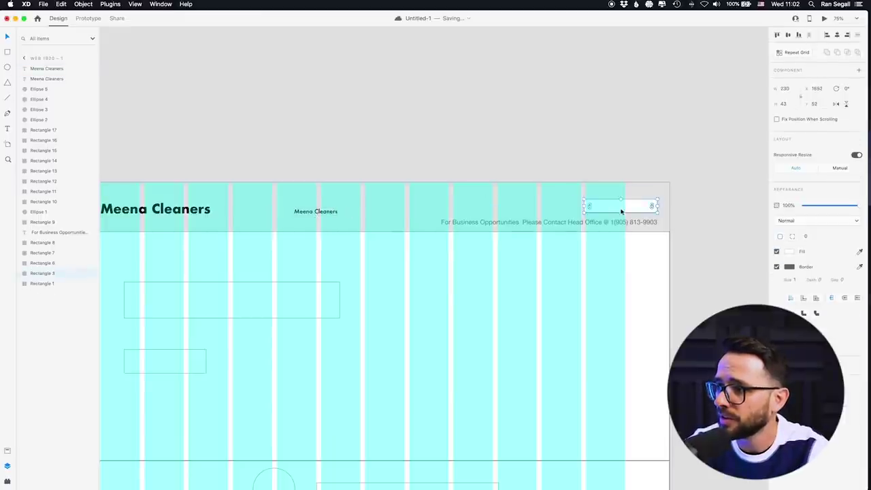
key(Delete)
Step: Line up copies of the small text as menu items across the header's right side and change the last one to "Contact"
drag(325, 210, 461, 208)
click(619, 209)
text(Conta)
key(Escape)
Step: Change the menu text before Contact to "Locations", checking the site's navigation names in Chrome
double_click(548, 207)
key(super+Tab)
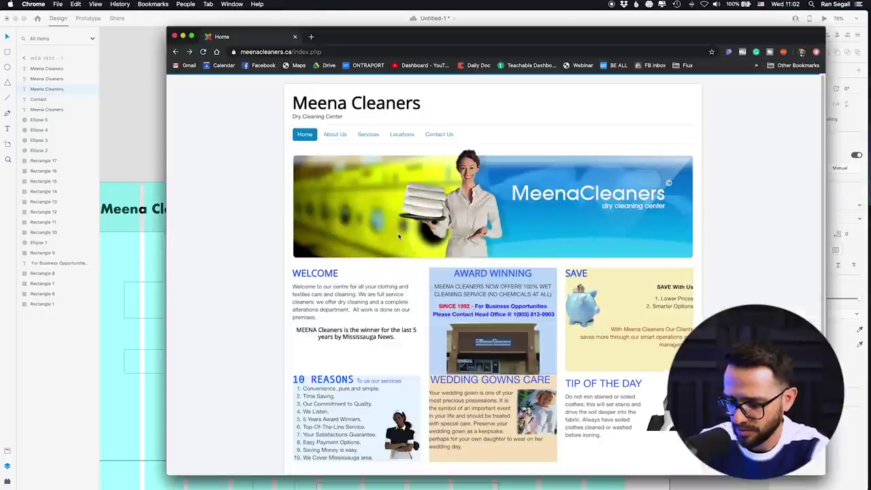
key(super+Tab)
text(Loca)
key(BackSpace)
key(BackSpace)
key(BackSpace)
key(BackSpace)
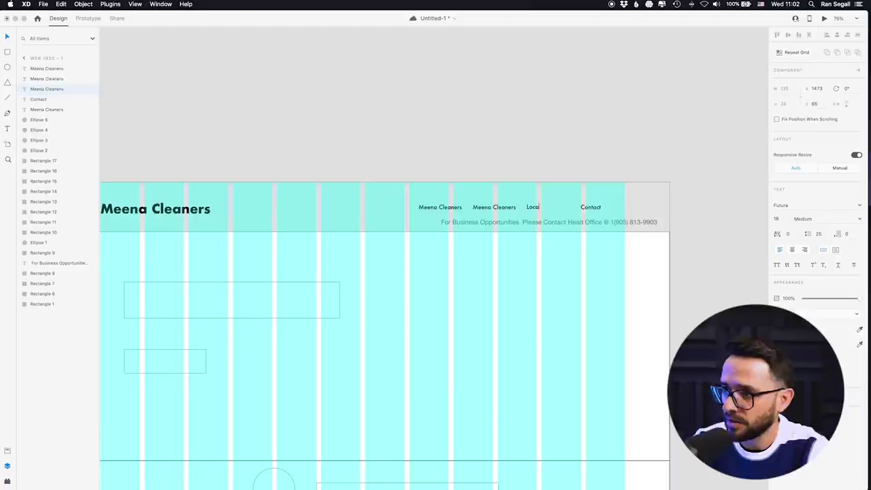
Step: Change the text before Locations to "About", recheck the menu order in Chrome and move About to the front of the row
double_click(501, 207)
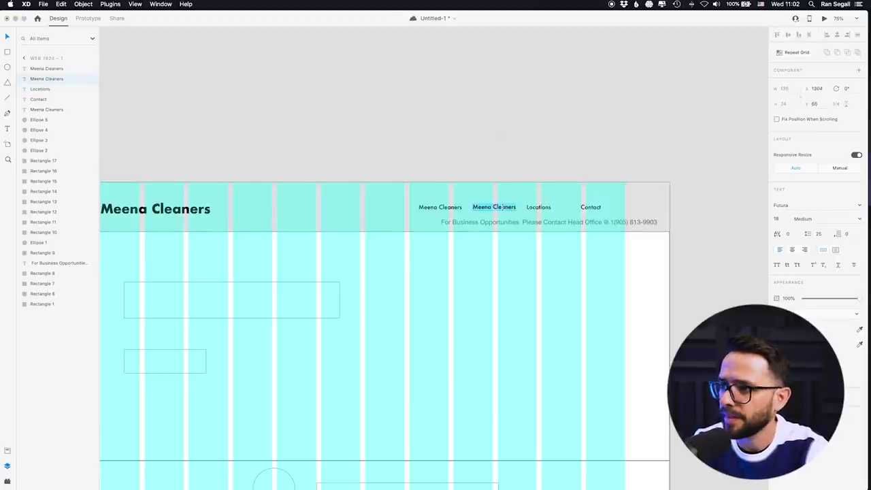
text(About)
key(super+Tab)
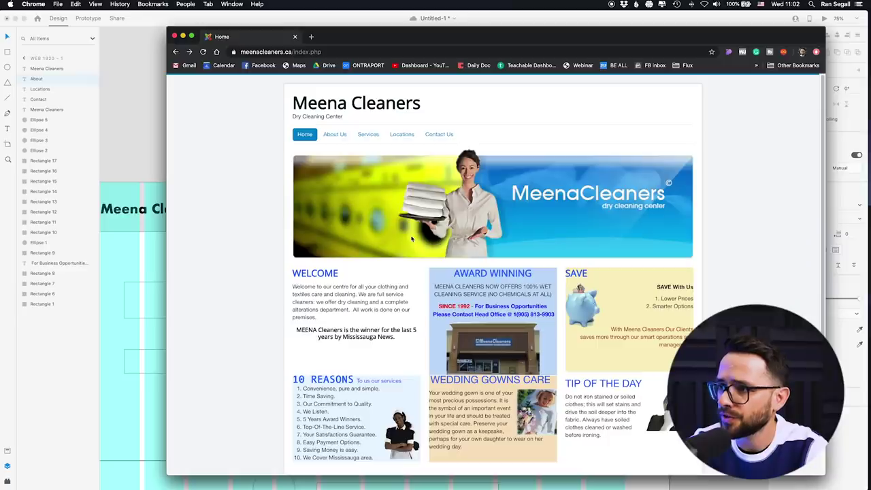
key(super+Tab)
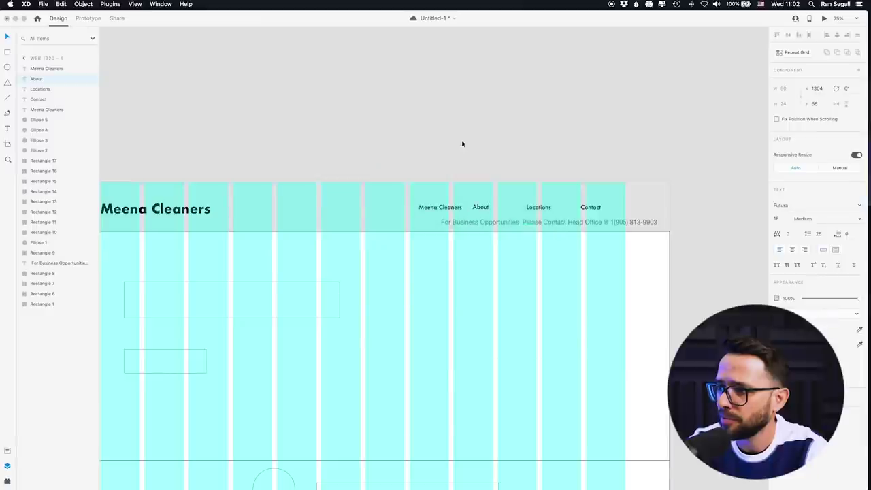
drag(479, 207, 366, 207)
Step: Change the remaining small Meena Cleaners menu text to "Services"
click(436, 210)
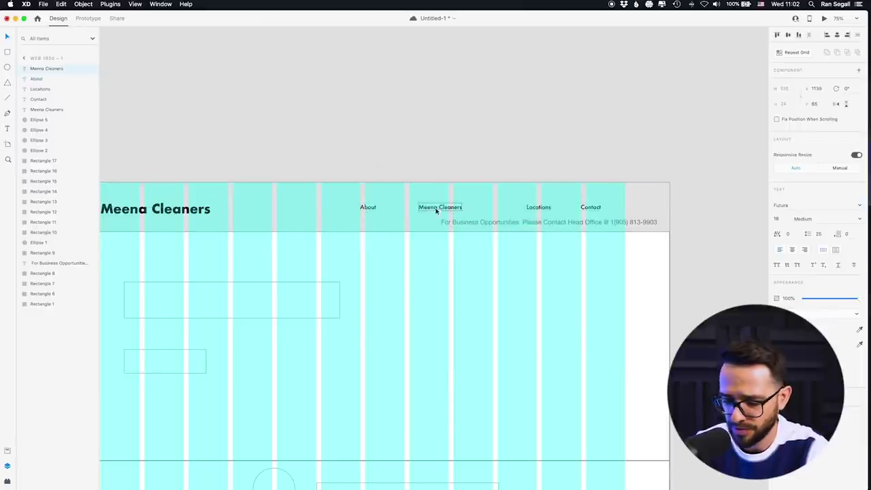
double_click(437, 209)
text(Services)
key(Escape)
Step: Arrange the menu items as About, Services, Locations and Contact, with Contact ending at the last grid column's right edge
drag(449, 207, 486, 206)
drag(362, 209, 442, 209)
drag(588, 207, 614, 207)
click(537, 209)
drag(538, 209, 563, 209)
drag(489, 209, 506, 209)
Step: Distribute the four menu items evenly and align the business opportunities line's right end with the last grid column
shift+click(442, 209)
shift+click(564, 206)
shift+click(616, 207)
click(821, 34)
click(565, 147)
drag(634, 220, 601, 219)
Step: Turn off the header background rectangle's fill and hide the artboard's layout grid
click(662, 209)
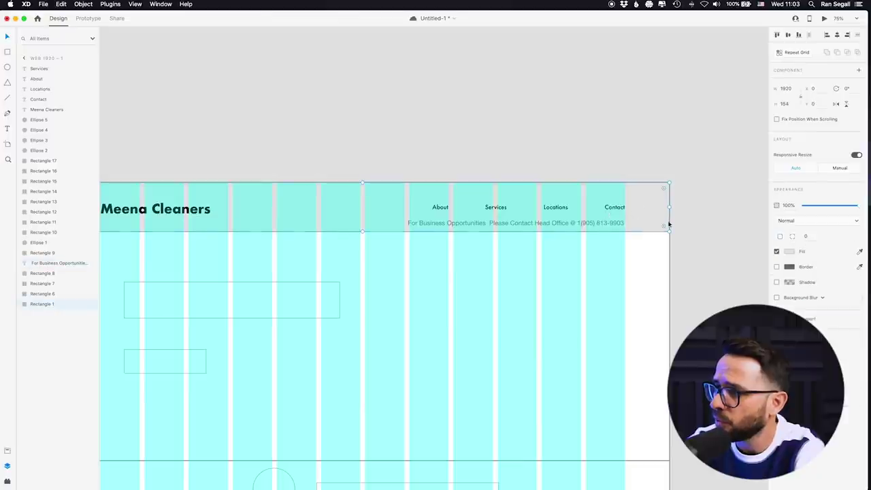
click(776, 252)
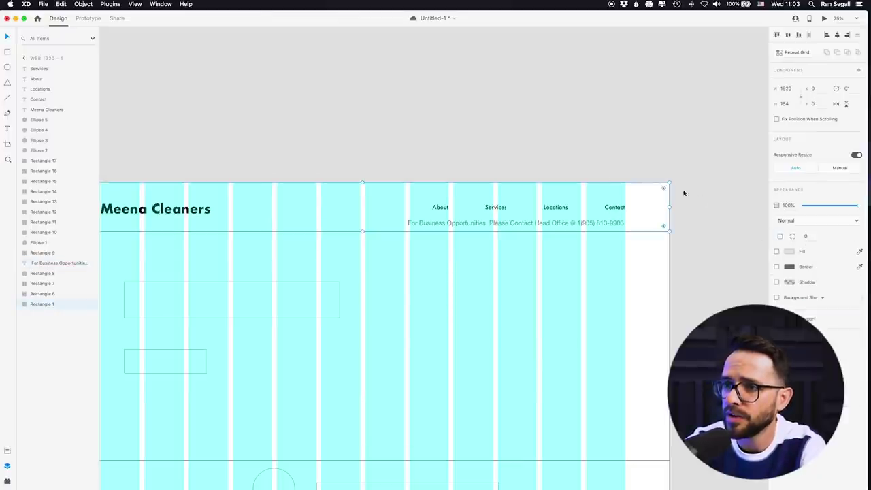
drag(182, 170, 289, 167)
click(190, 177)
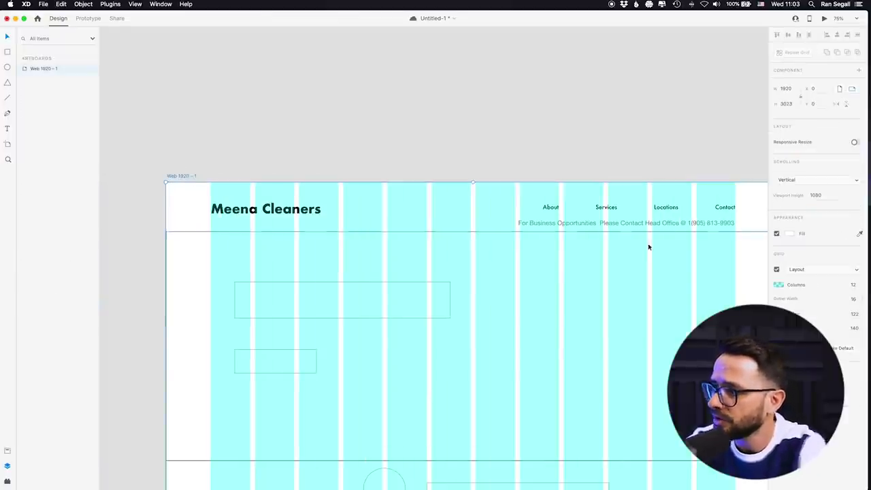
click(777, 269)
scroll(567, 126, right, 2)
scroll(567, 127, right, 3)
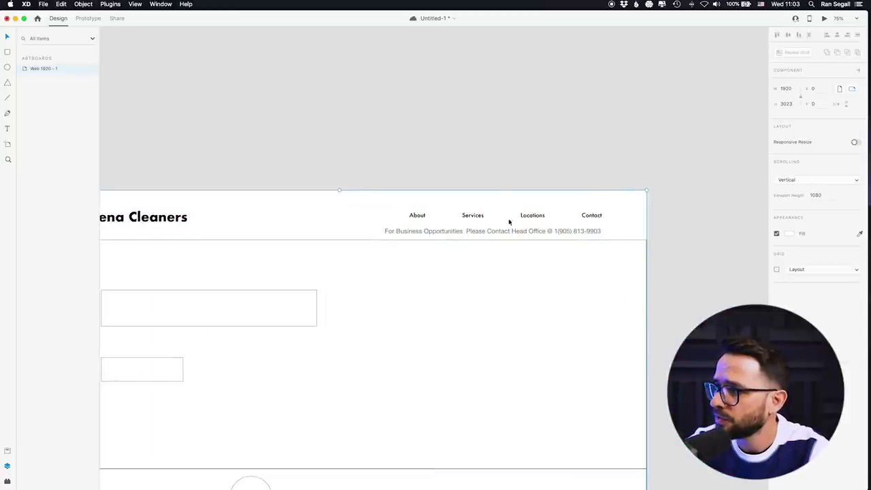
Step: Set the business opportunities line to Futura Medium, size 18, narrow its text box to 632 and align it under the menu's right end
click(510, 232)
click(803, 205)
text(Futura)
key(Return)
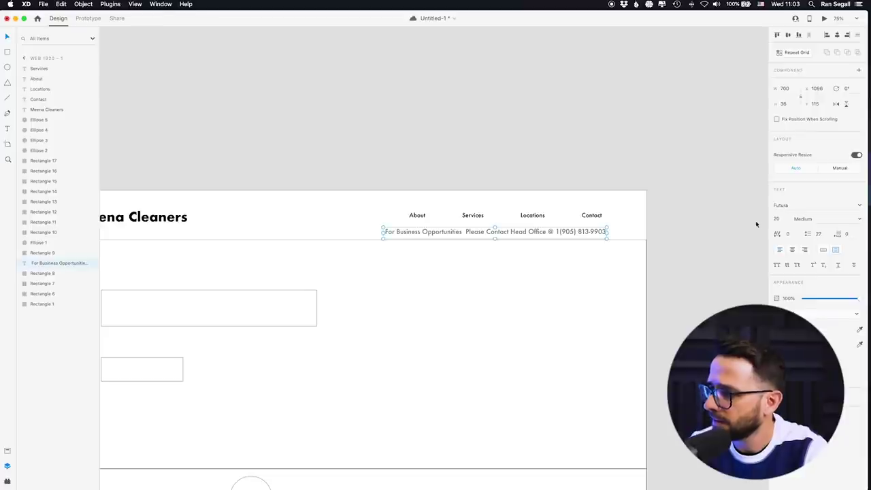
click(777, 218)
text(18)
key(Return)
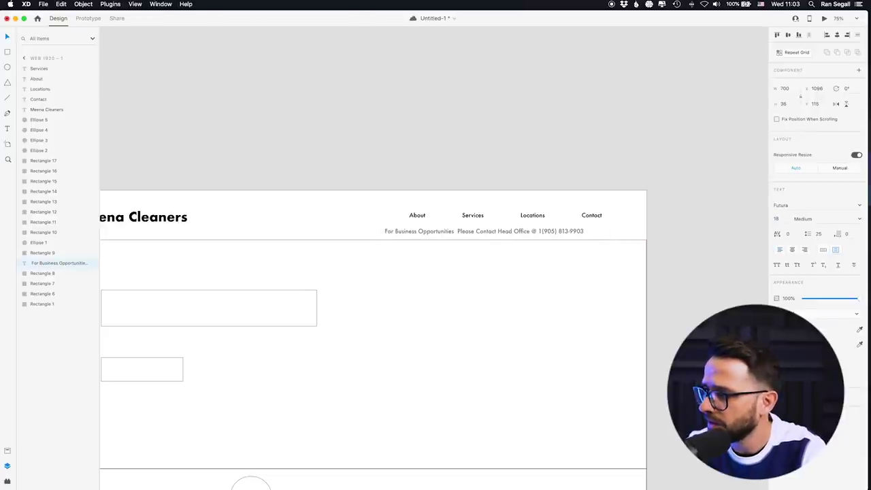
click(561, 238)
drag(608, 233, 582, 229)
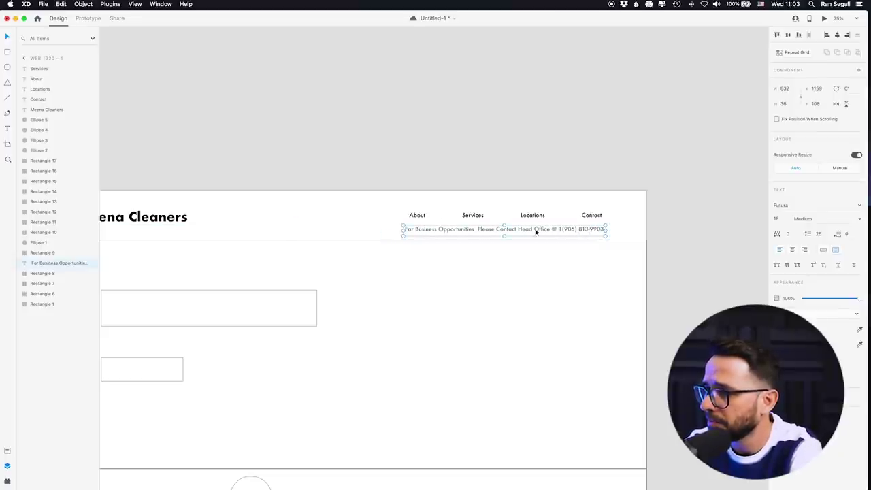
Step: Color the phone number at the end of the header's business opportunities line light blue
double_click(586, 231)
click(559, 230)
drag(560, 230, 611, 229)
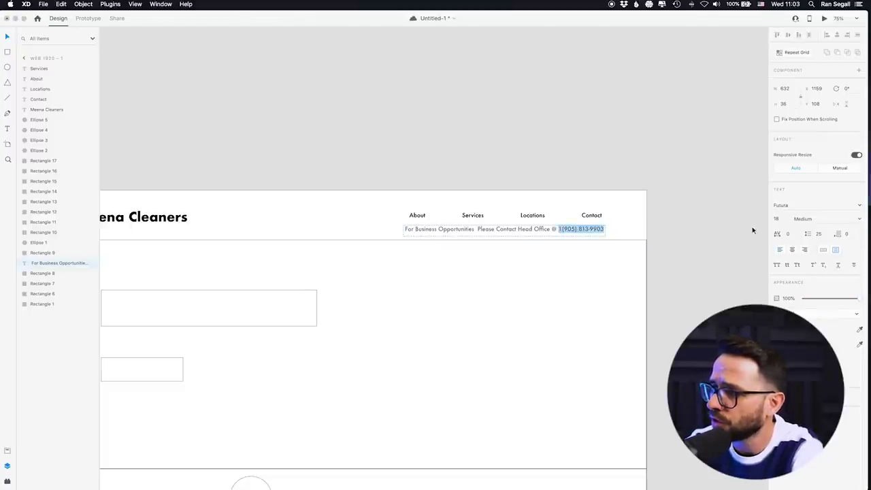
click(780, 330)
drag(761, 303, 761, 311)
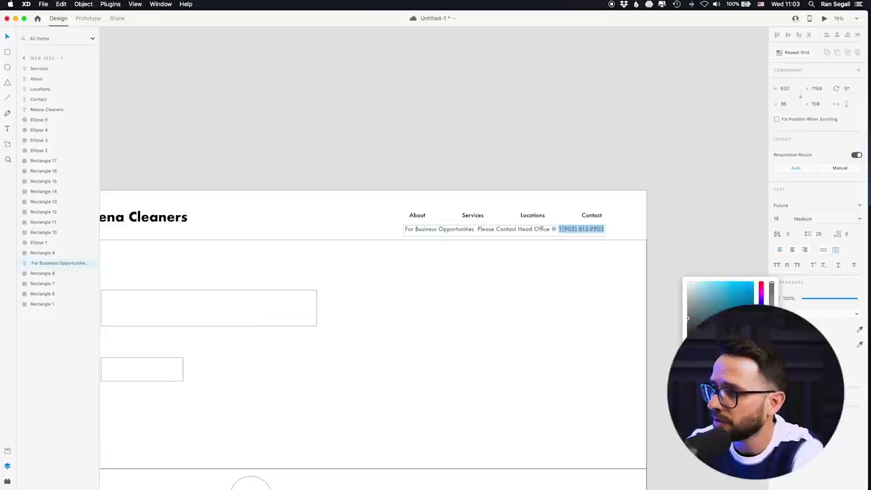
click(789, 279)
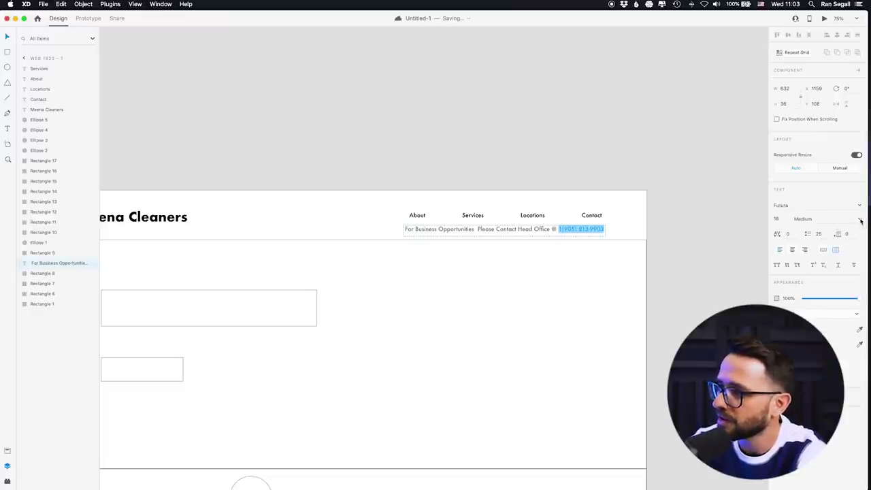
Step: Try to set the phone number in the fixed-width business opportunities line to Bold
click(861, 220)
click(801, 253)
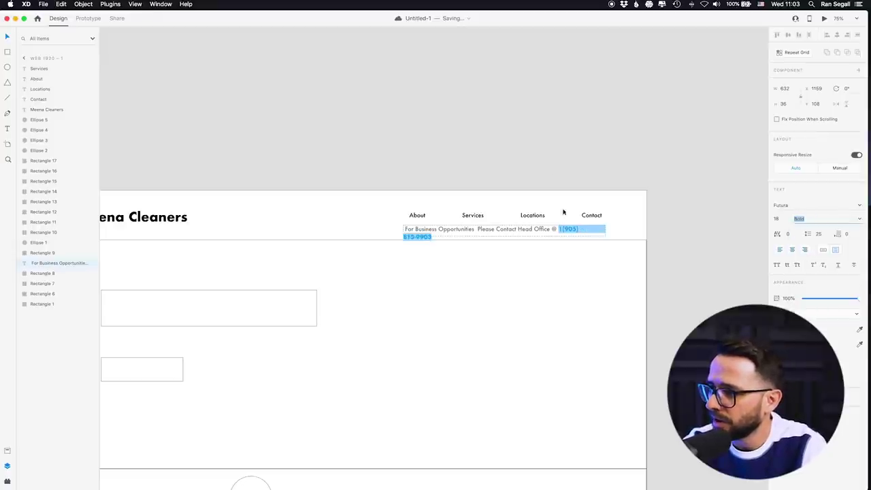
key(Escape)
key(super+z)
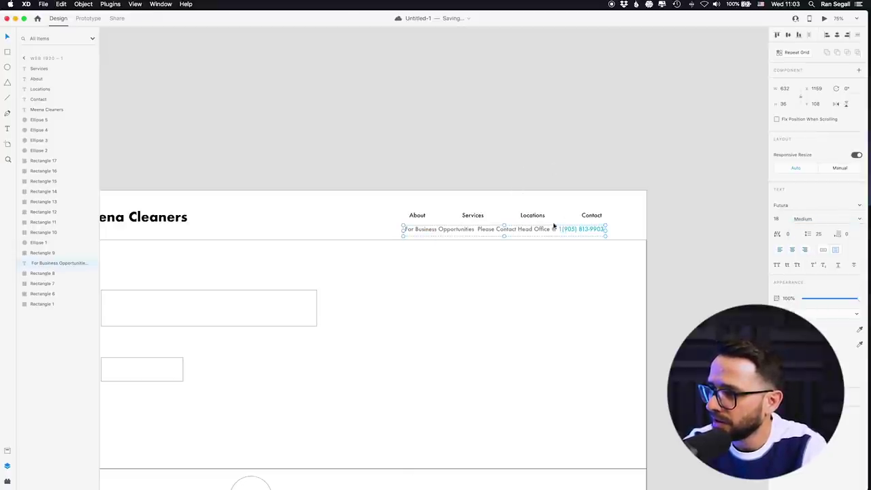
Step: Switch the business opportunities text to auto width and set its phone number to Bold
drag(607, 231, 561, 230)
double_click(611, 231)
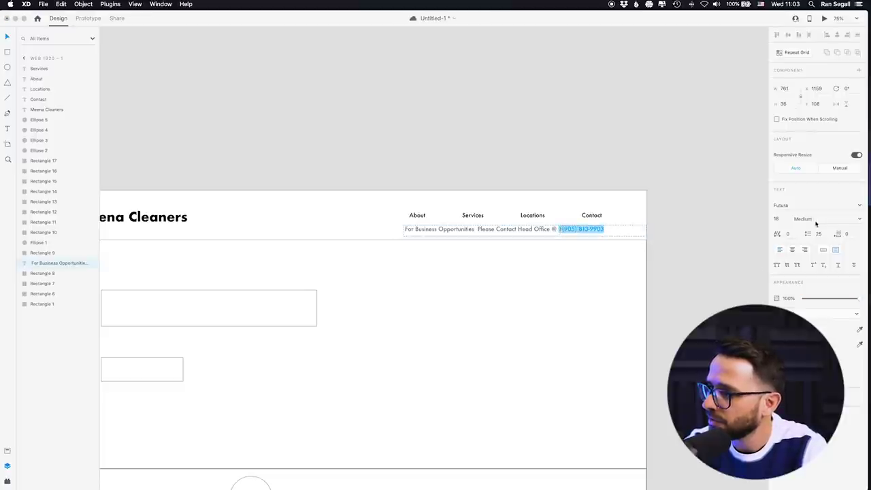
click(824, 250)
double_click(585, 230)
drag(559, 230, 622, 230)
click(859, 220)
click(853, 218)
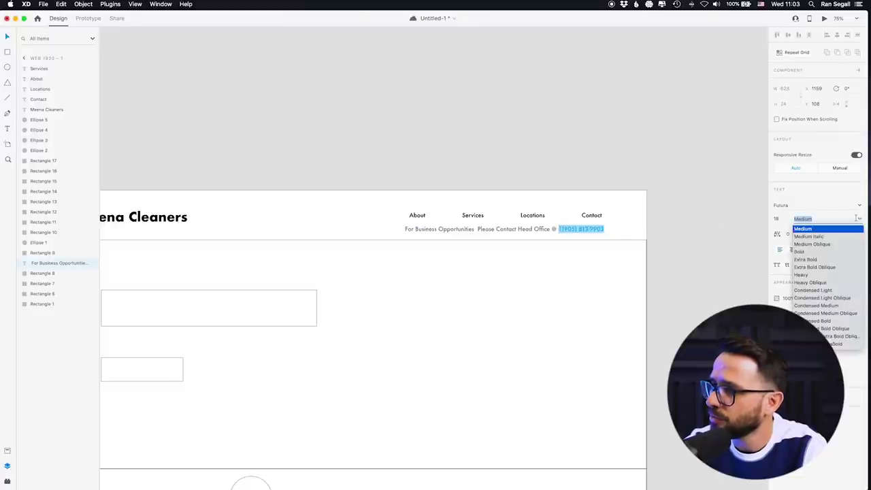
click(811, 252)
key(Escape)
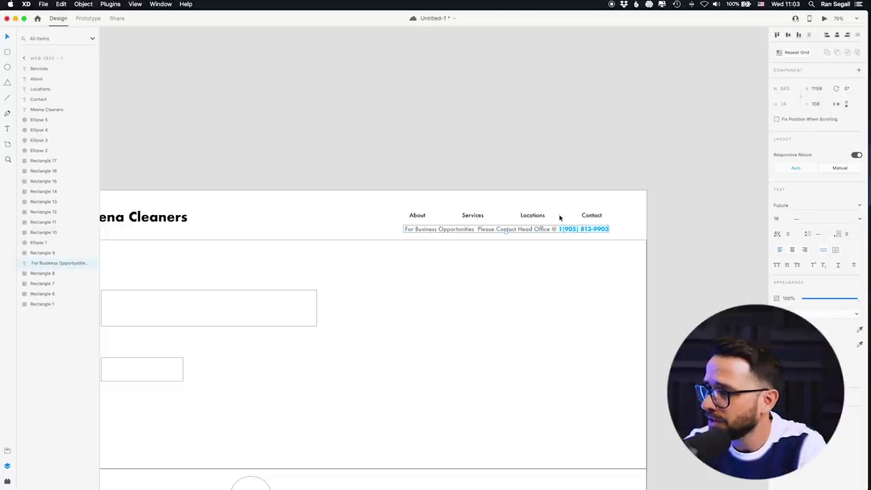
Step: Replace the @ before the phone number with a hyphen and align the line's right end with the Contact menu item
drag(558, 232, 547, 234)
double_click(547, 231)
key(Escape)
double_click(547, 229)
click(549, 228)
key(BackSpace)
text(-)
key(BackSpace)
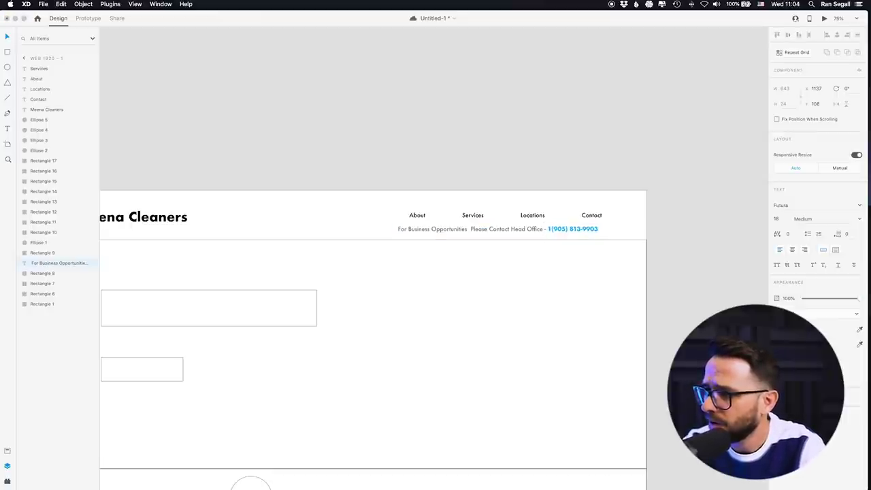
key(Escape)
drag(490, 230, 494, 232)
Step: Move About left to the start of the business opportunities line and distribute the four menu items evenly
drag(429, 215, 413, 216)
shift+click(473, 215)
shift+click(530, 215)
shift+click(590, 215)
click(800, 36)
click(534, 138)
Step: Color the business opportunities text before the phone number a lighter grey
click(535, 230)
double_click(551, 230)
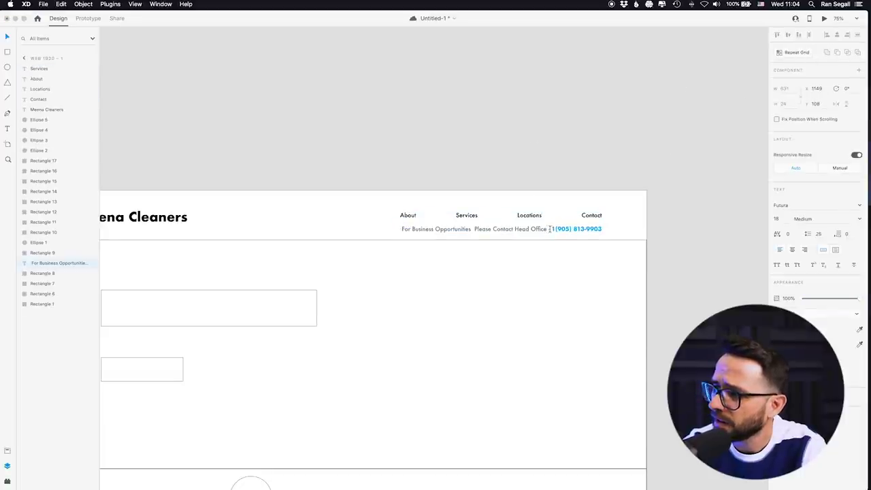
drag(550, 230, 375, 229)
click(778, 330)
drag(689, 315, 670, 307)
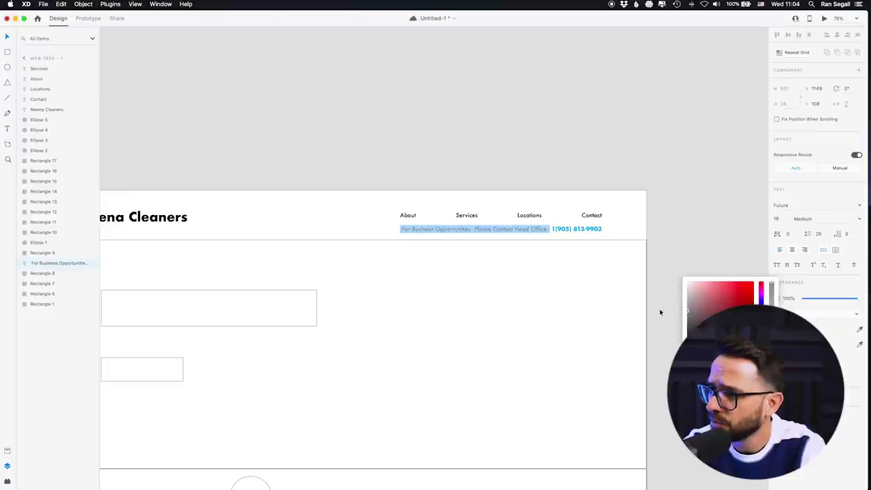
key(Escape)
Step: Remove the leading space from the business opportunities line and align About with the line's left end at X 1155
double_click(409, 230)
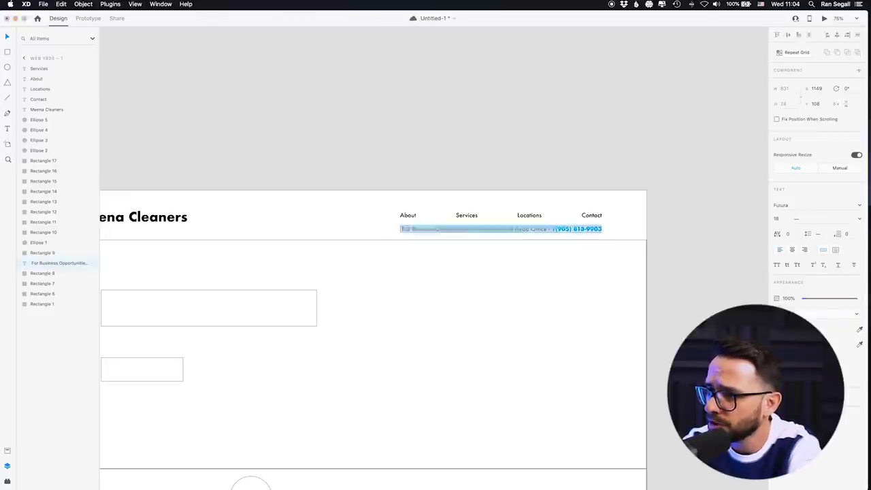
click(401, 229)
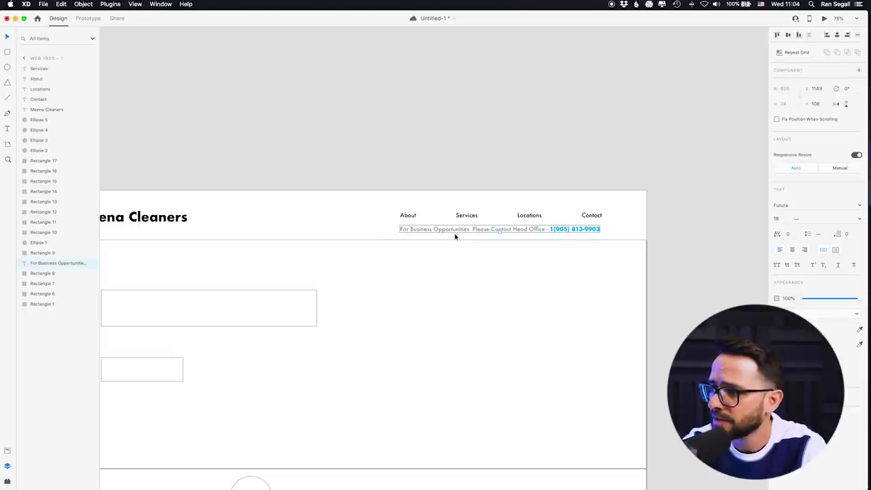
drag(416, 217, 415, 220)
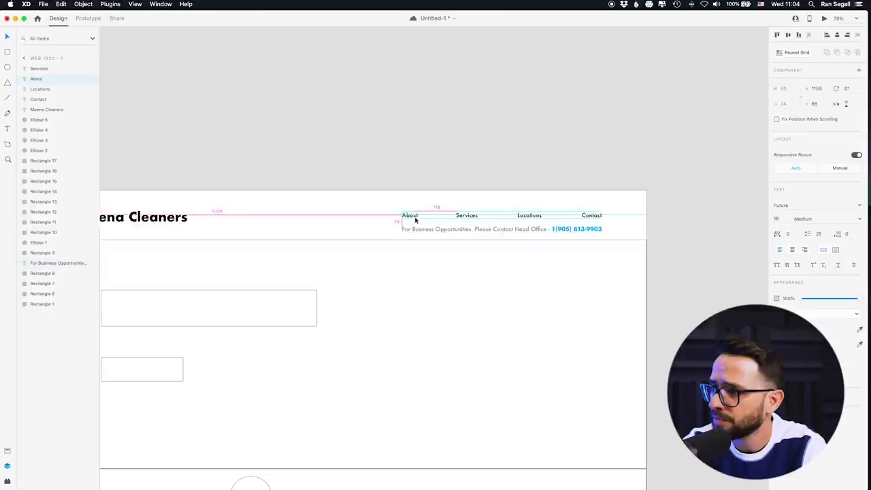
Step: Distribute About, Services, Locations and Contact evenly across the width of the line below
shift+click(467, 215)
shift+click(530, 215)
shift+click(584, 216)
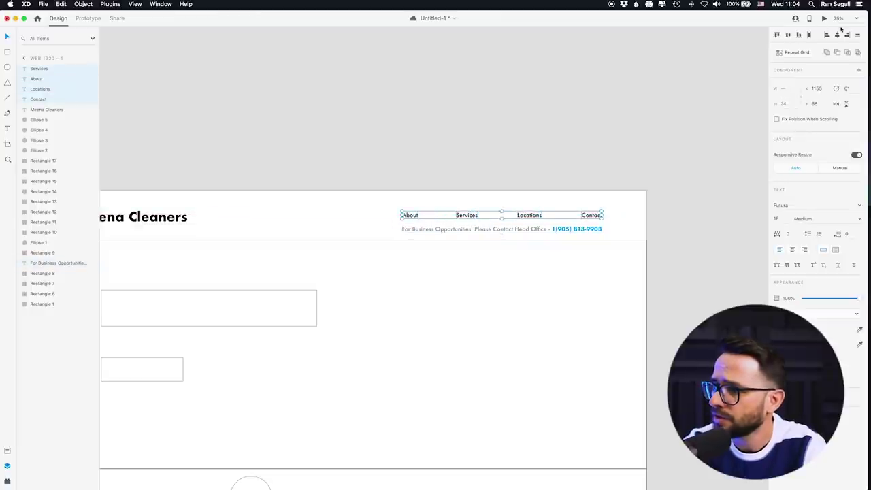
click(809, 37)
click(583, 82)
Step: Set the four header menu items About, Services, Locations and Contact to Futura Bold
drag(319, 171, 407, 114)
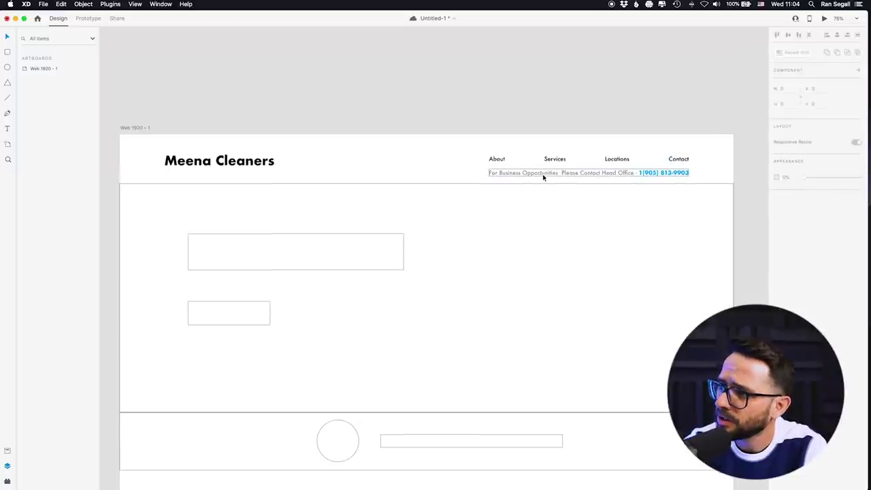
click(430, 195)
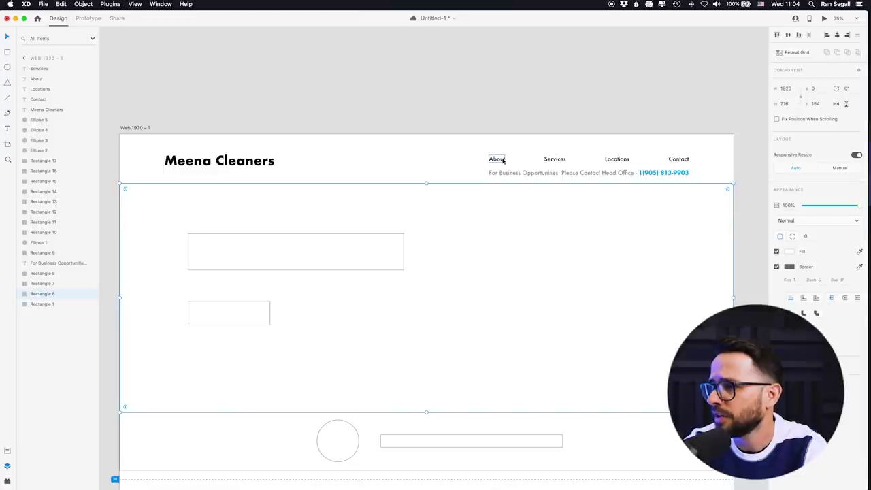
drag(487, 155, 620, 164)
shift+click(692, 159)
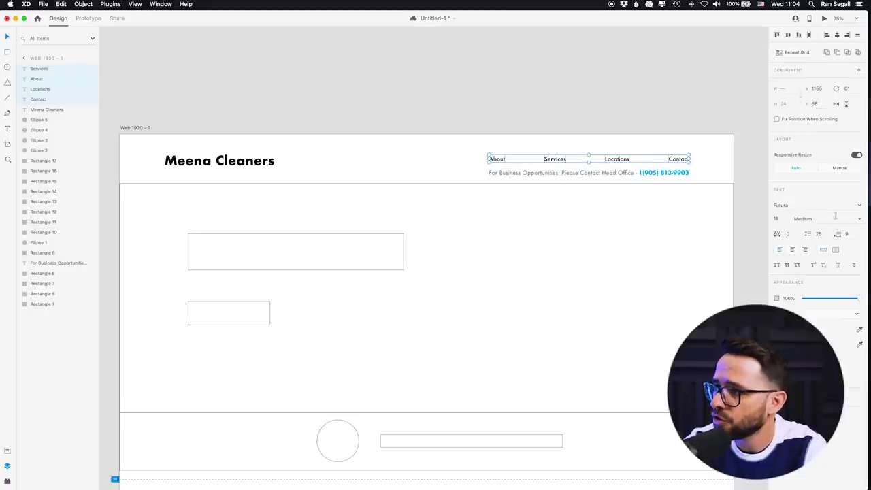
click(860, 218)
click(800, 252)
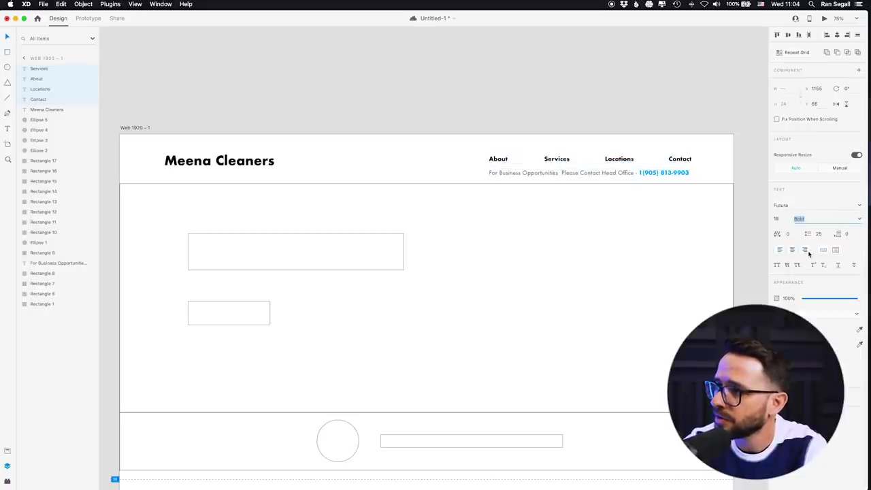
click(544, 111)
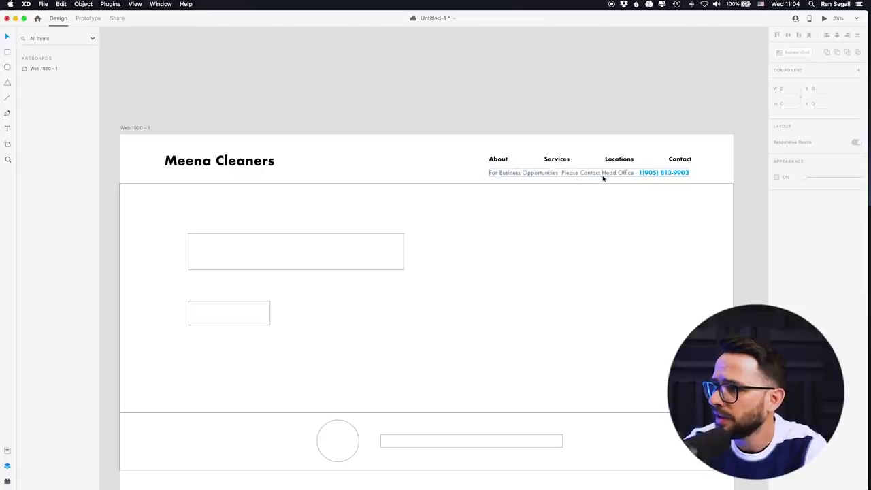
Step: Align the business opportunities line's right end with the bold Contact item and nudge About right over the line's start
drag(602, 179, 605, 178)
drag(501, 162, 503, 162)
key(Escape)
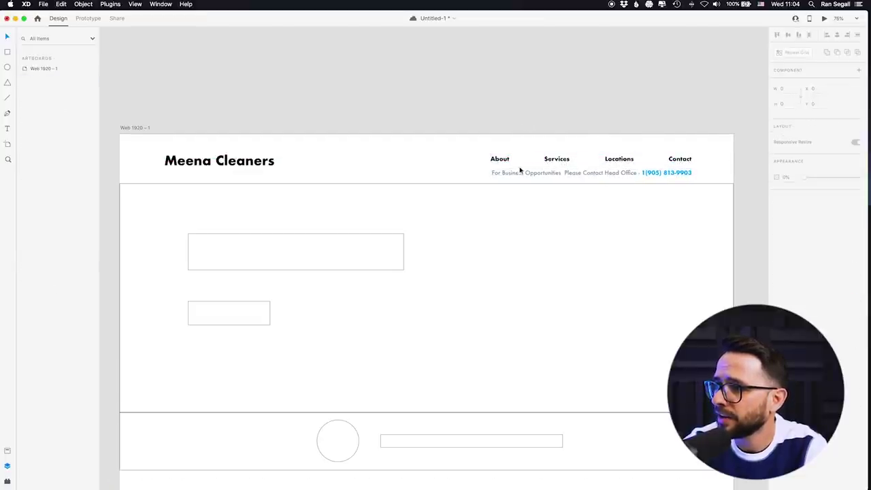
click(557, 159)
click(603, 193)
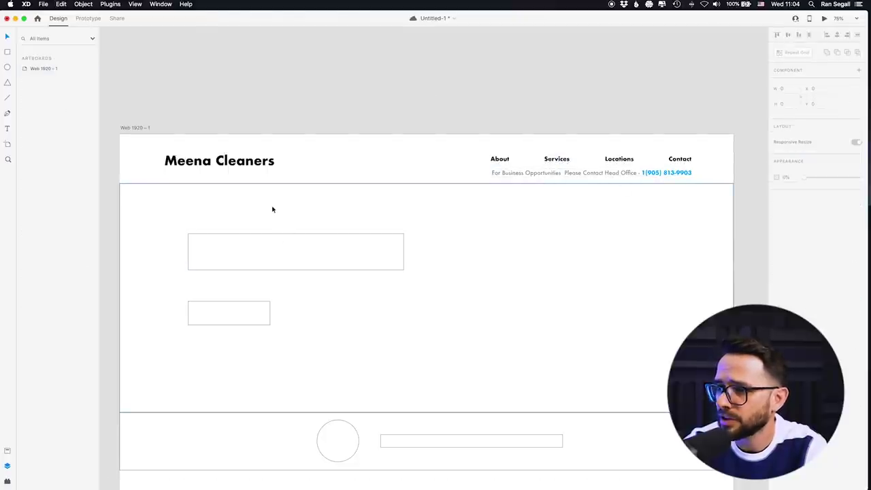
Step: Delete the two placeholder rectangles inside the hero section below the header
click(190, 256)
shift+click(210, 311)
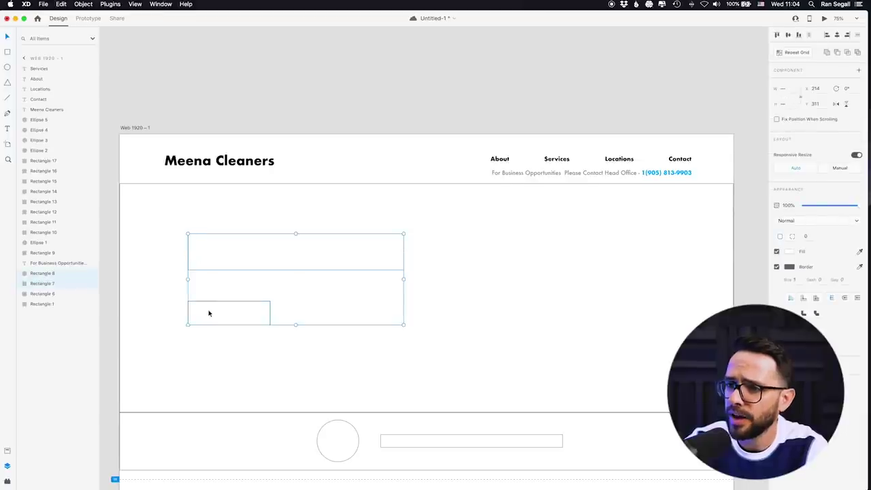
key(Delete)
Step: Switch to Chrome and open unsplash.com in a new tab
key(super+Tab)
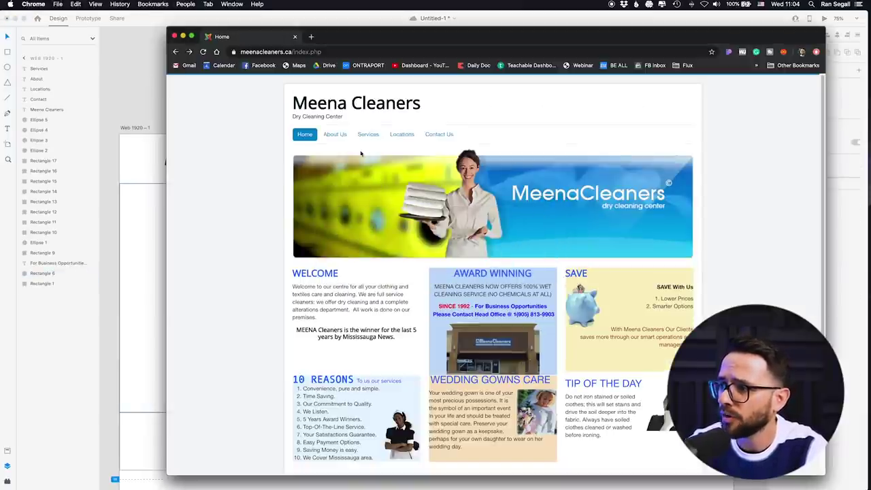
click(311, 36)
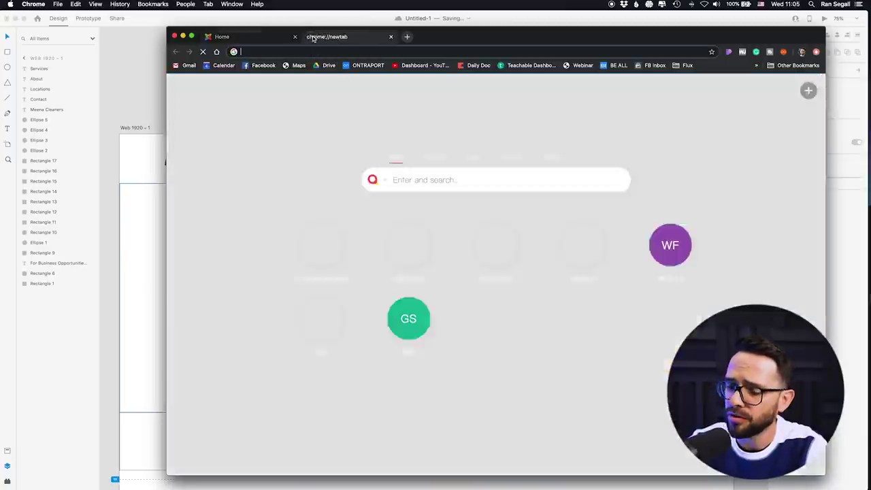
text(unsplash.com)
key(Return)
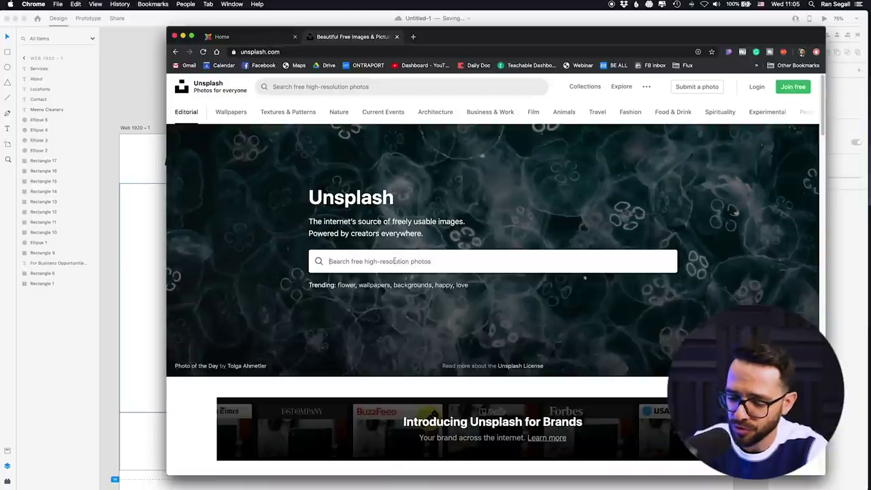
Step: Search Unsplash for "dry cleaning" photos
text(c)
key(BackSpace)
text(dry)
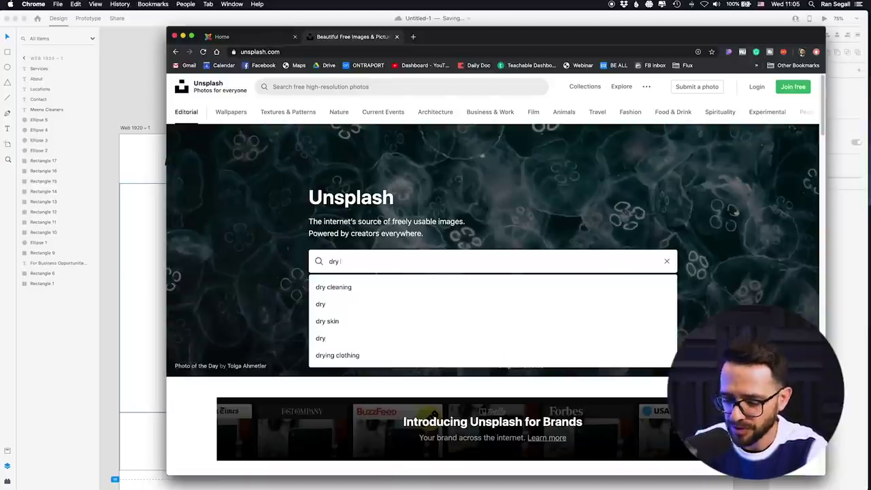
text( cleaning)
key(Return)
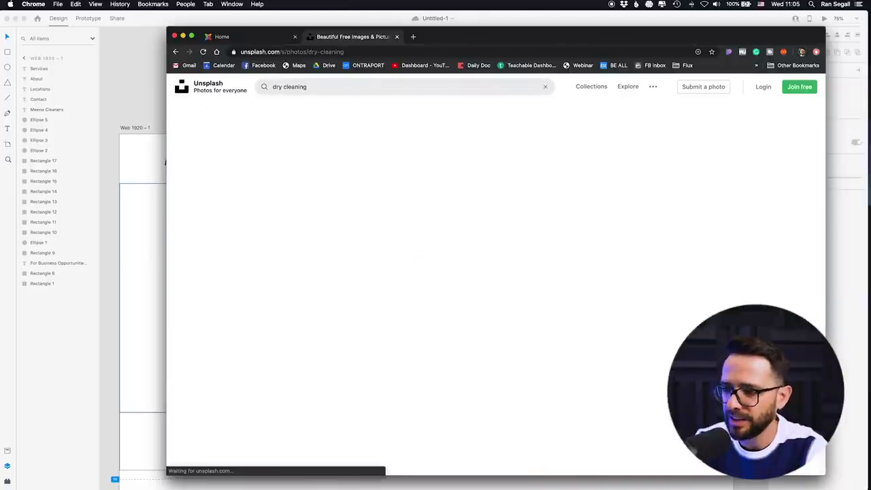
Step: Browse the dry cleaning photo results for an image suited to the home page's hero section
scroll(435, 129, down, 5)
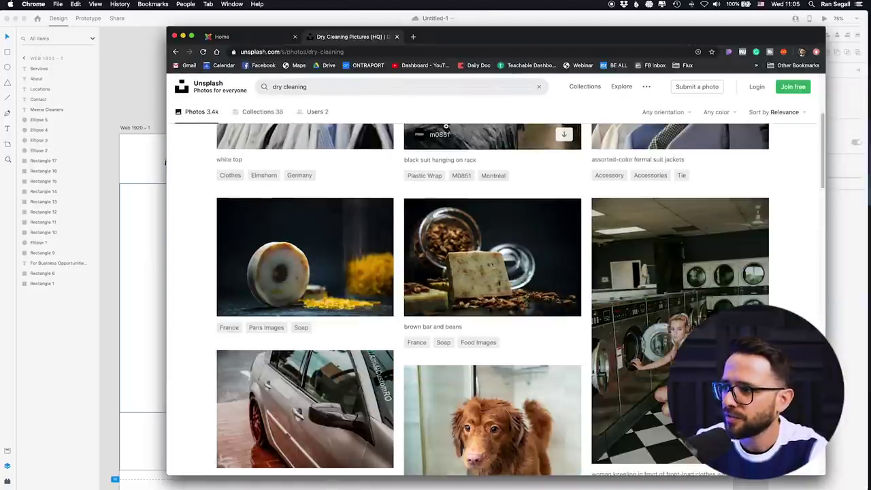
scroll(449, 130, down, 10)
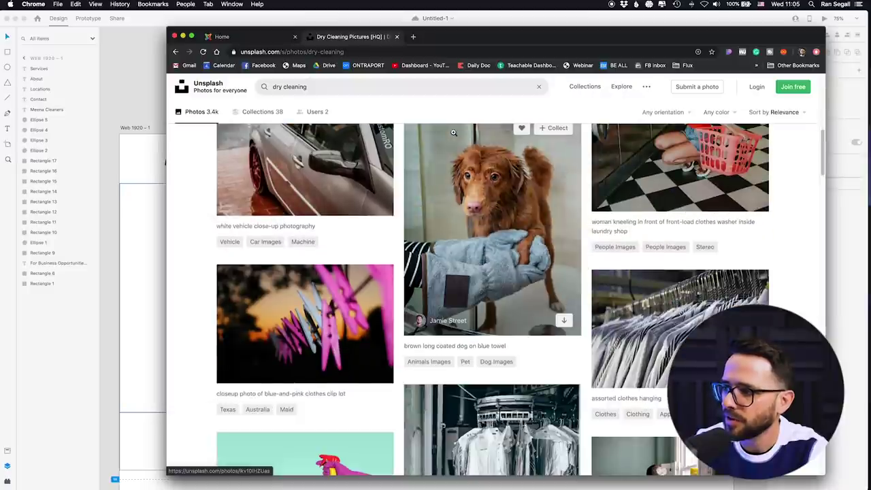
scroll(452, 134, down, 20)
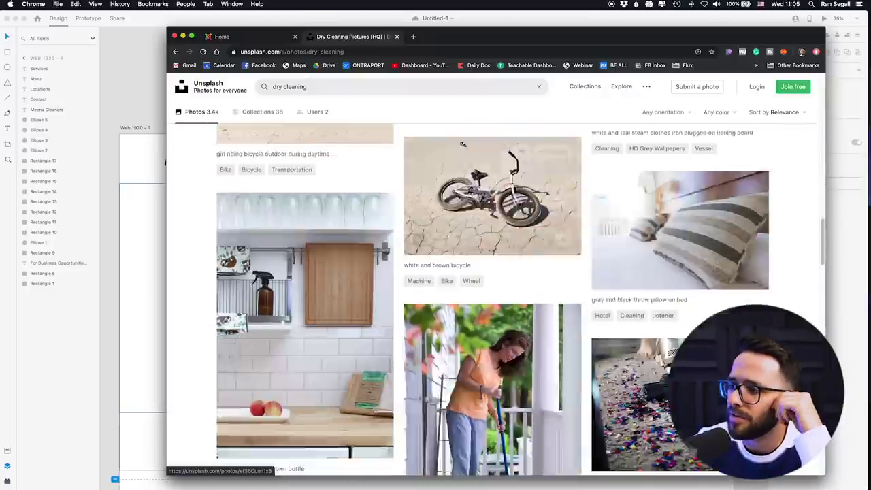
scroll(372, 185, down, 12)
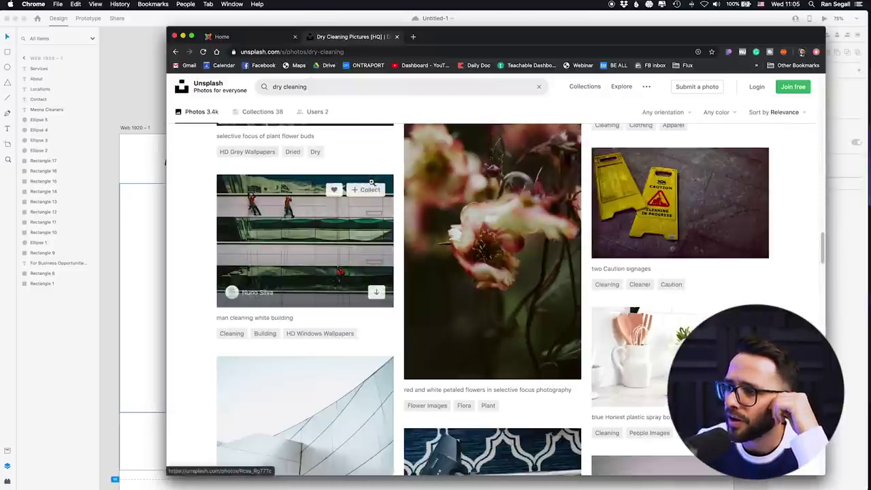
scroll(371, 185, up, 20)
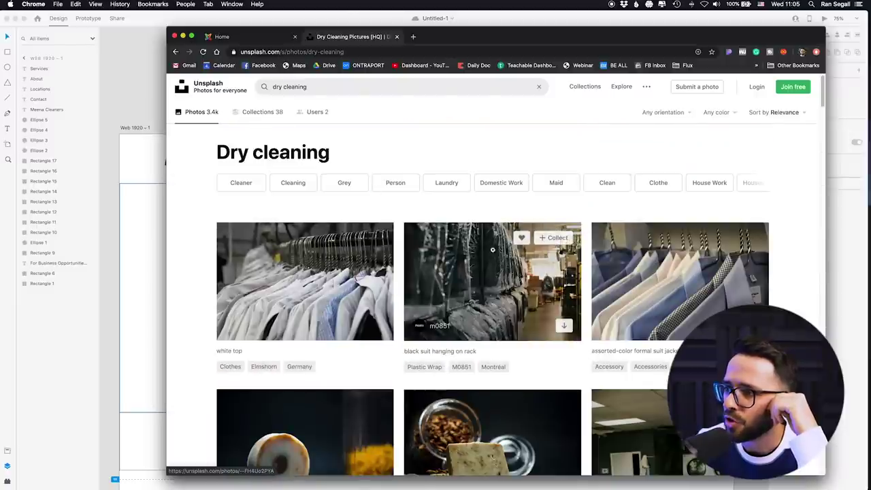
scroll(585, 259, down, 3)
scroll(274, 205, down, 2)
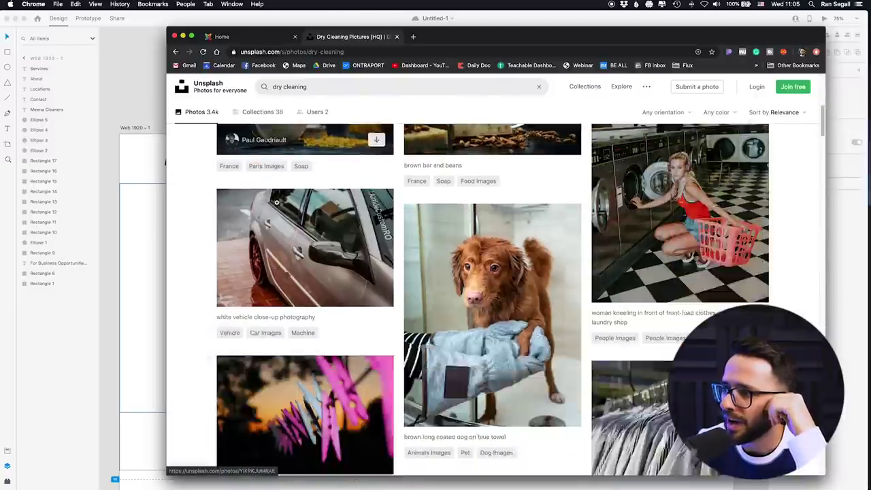
scroll(274, 204, up, 5)
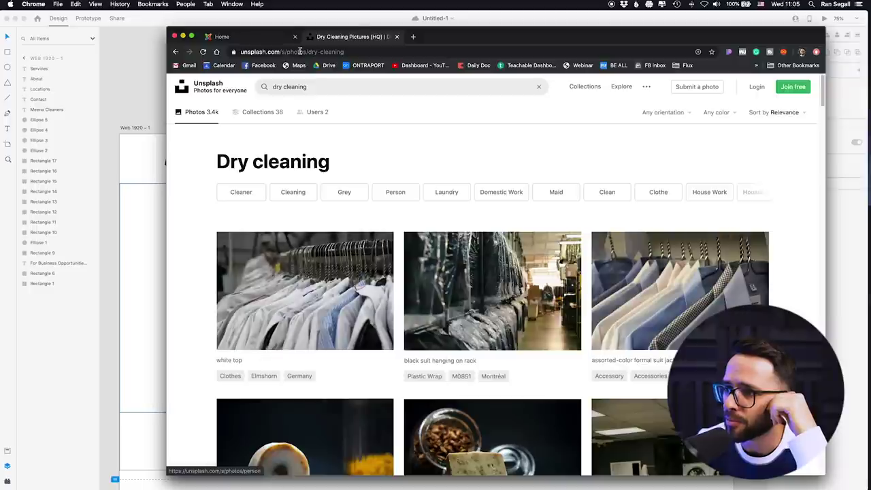
Step: Open Shutterstock in a new browser tab and search it for "dry cleaning" images
click(414, 36)
text(shu)
text(l)
key(BackSpace)
key(Return)
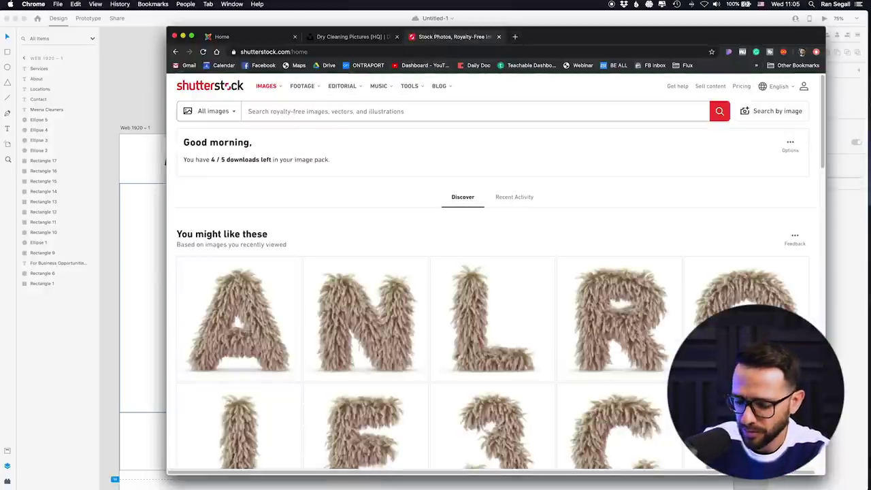
click(317, 111)
text(dry cleaning)
key(Return)
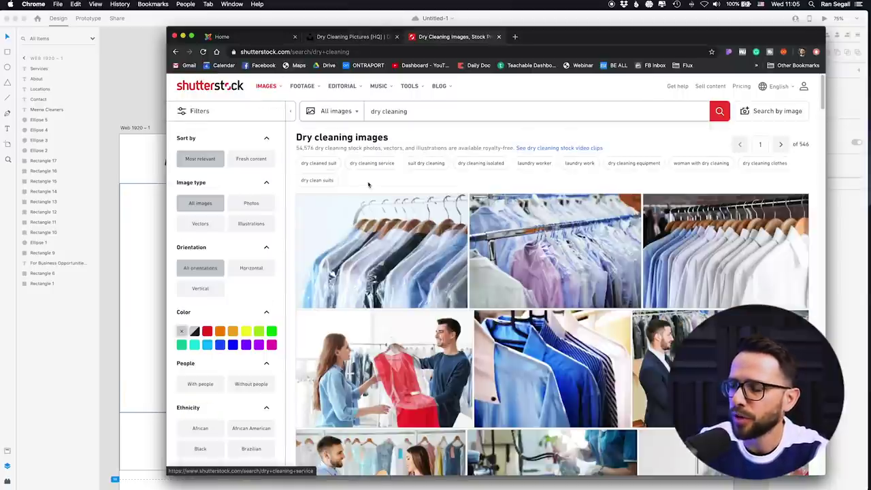
Step: Open the enlarged preview of the laundry worker writing at a counter before hanging clothes and copy the image
scroll(480, 134, down, 3)
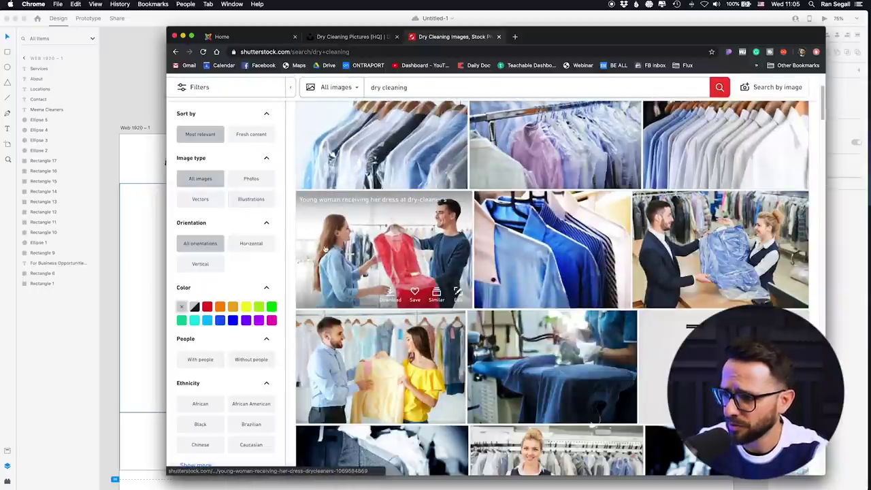
scroll(327, 245, down, 1)
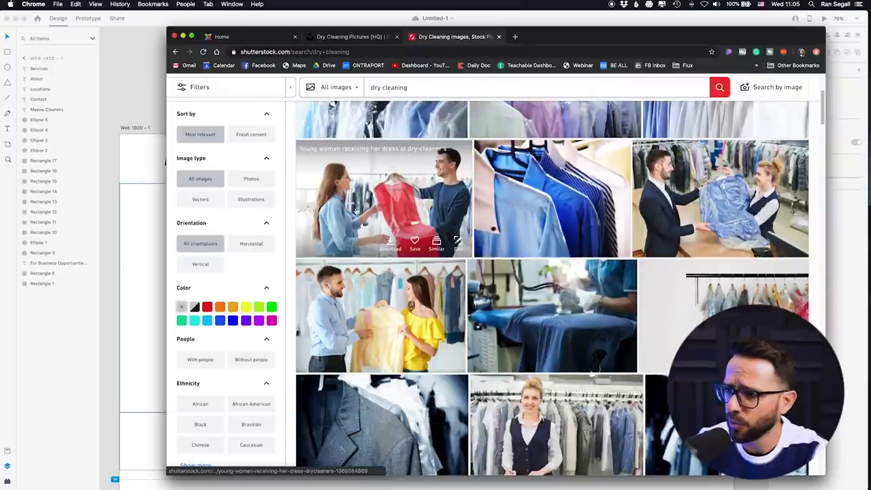
scroll(354, 211, down, 4)
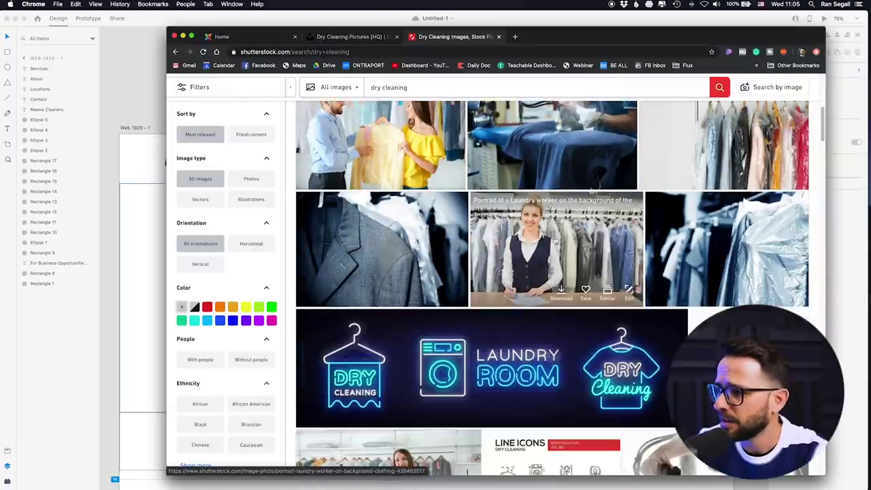
click(553, 234)
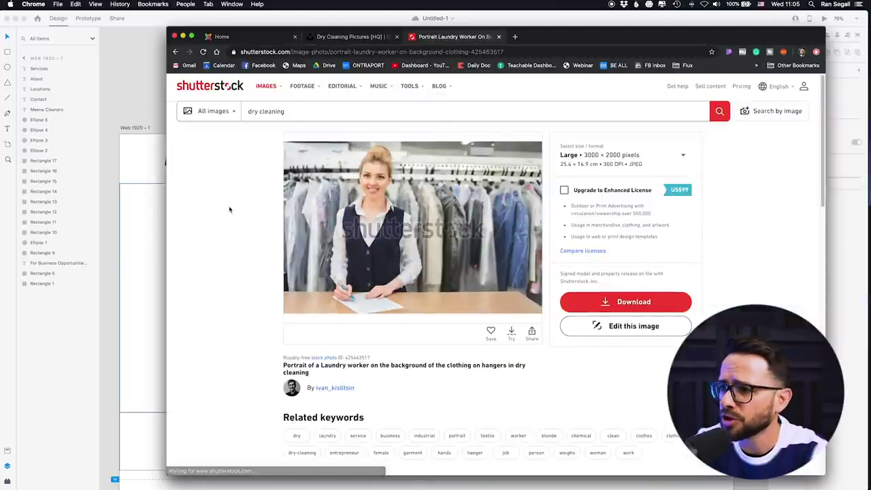
click(529, 300)
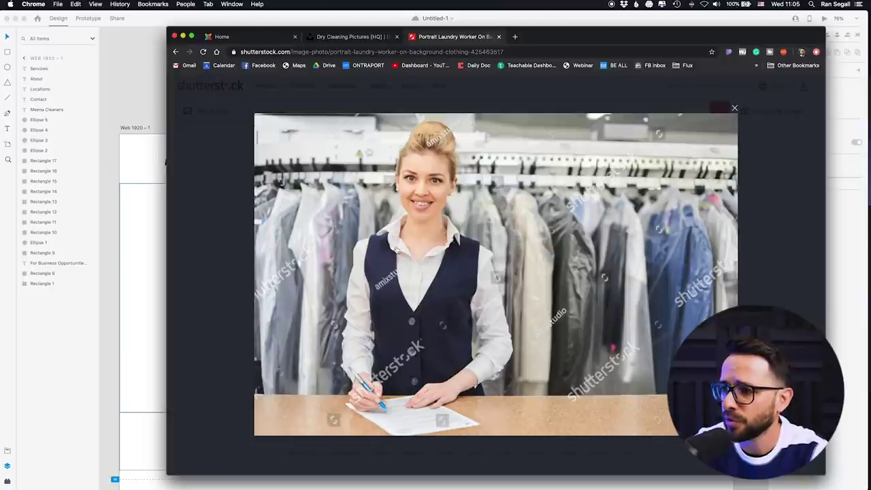
right_click(516, 236)
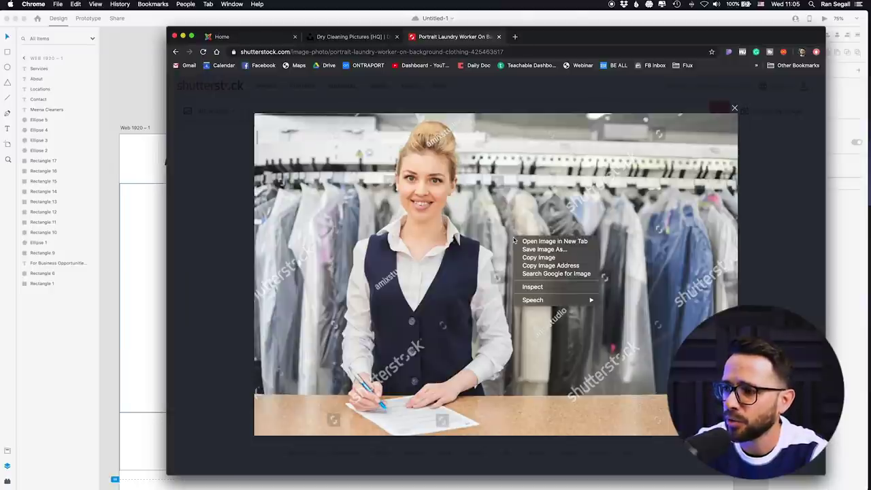
click(545, 257)
Step: Switch to Adobe XD, paste the copied photo into the hero rectangle below the header, and reposition it inside the frame
click(131, 220)
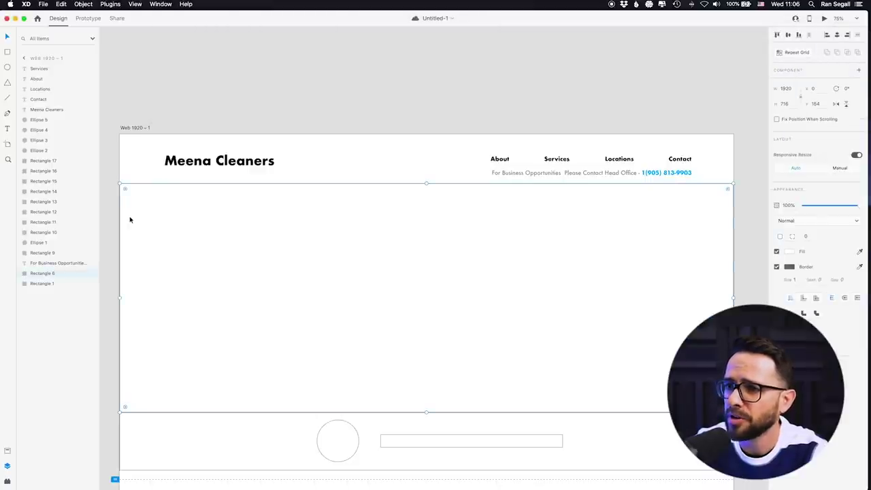
key(alt)
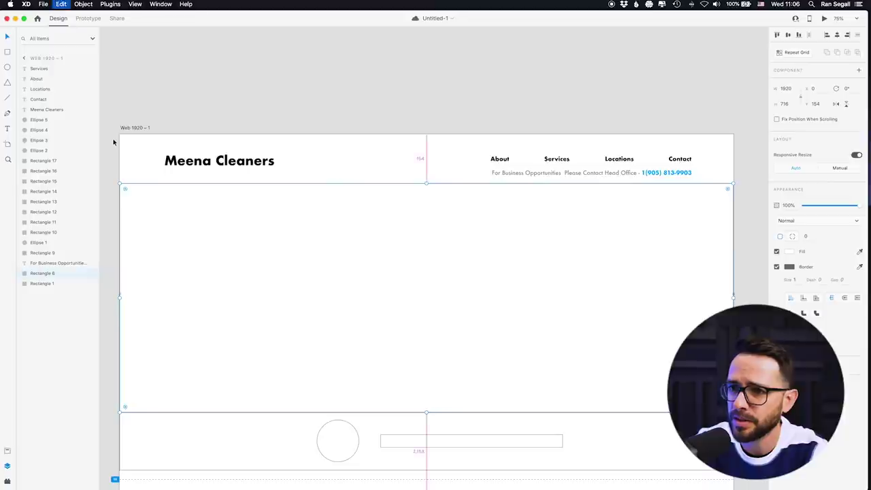
key(super+v)
double_click(430, 257)
drag(430, 257, 420, 305)
key(super+minus)
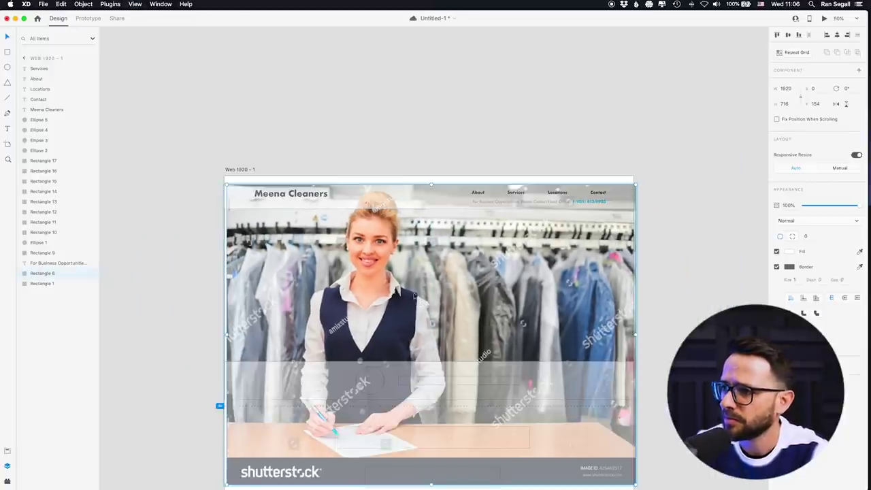
key(Escape)
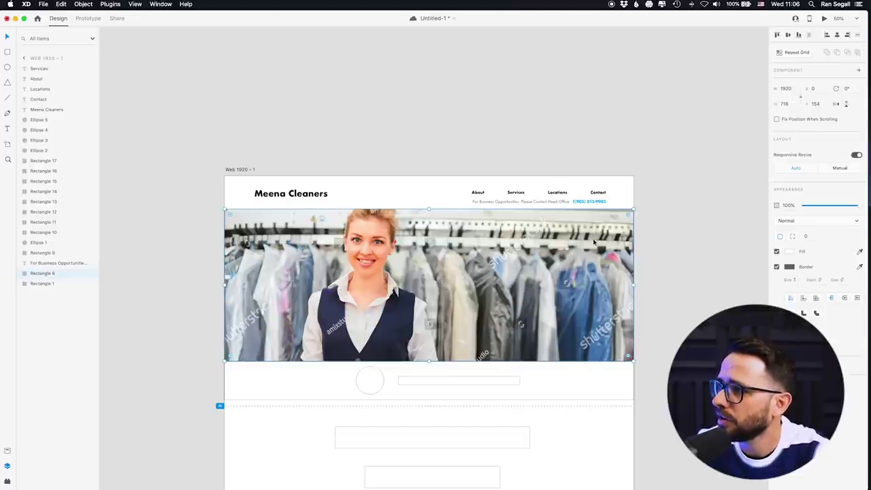
Step: Mirror the hero photo horizontally and turn off the hero rectangle's border
drag(633, 281, 224, 280)
click(276, 101)
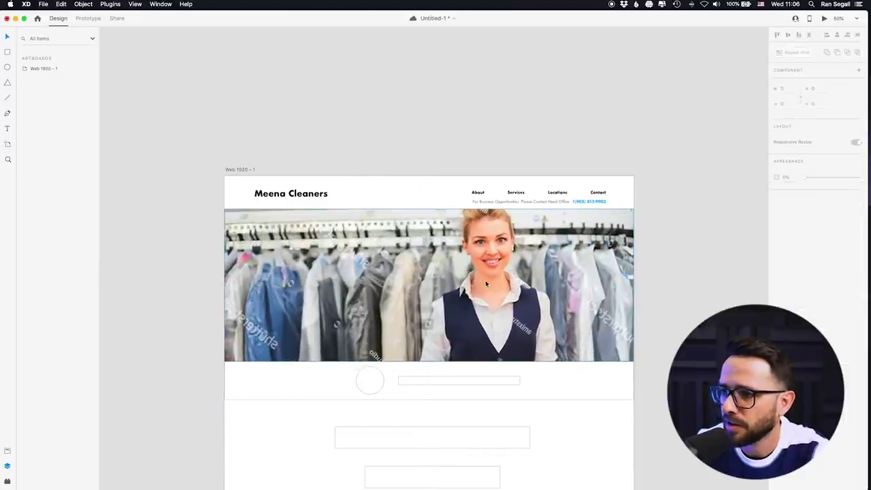
click(324, 286)
click(777, 266)
click(548, 109)
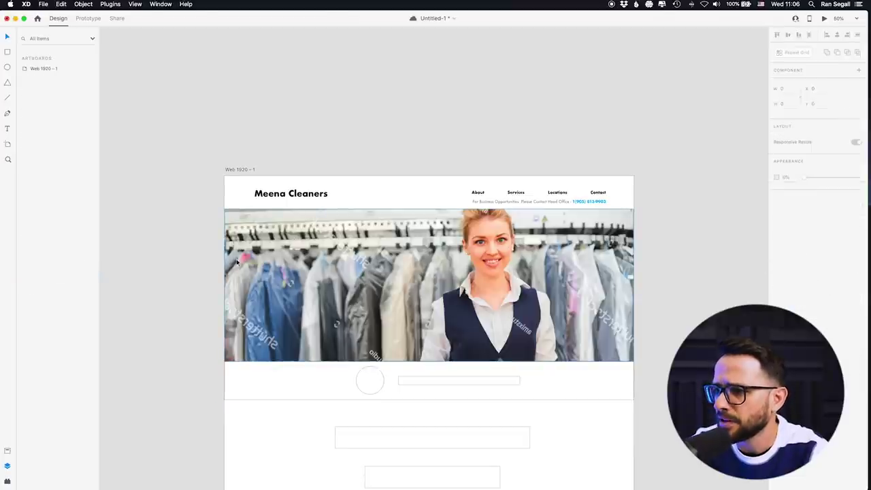
click(284, 183)
click(265, 132)
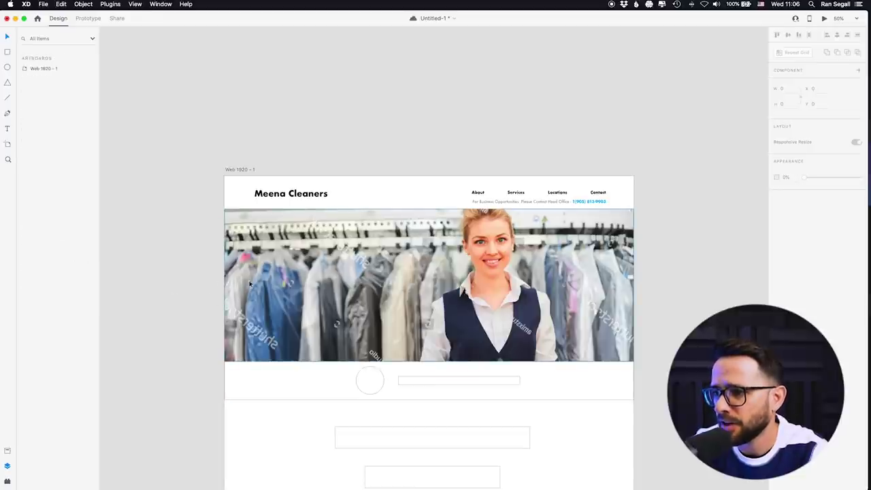
key(super+plus)
key(super+minus)
Step: Open the hero section's photo in Photoshop for editing
click(425, 283)
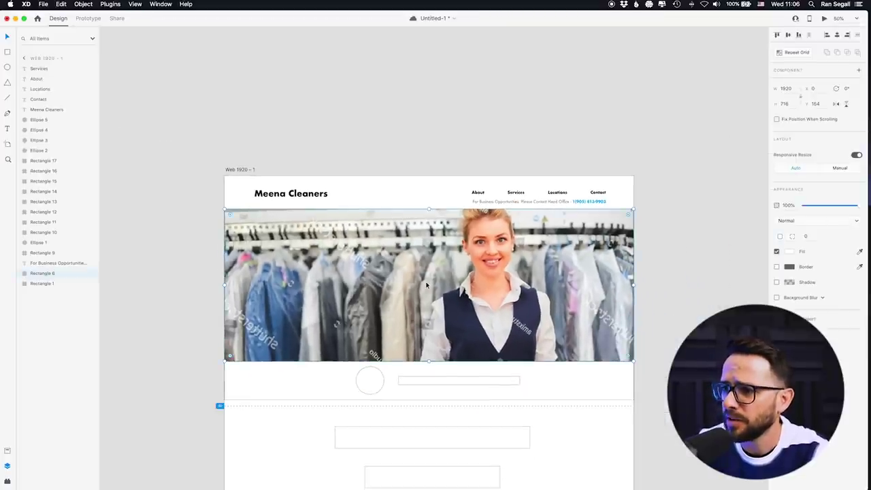
right_click(366, 262)
double_click(334, 264)
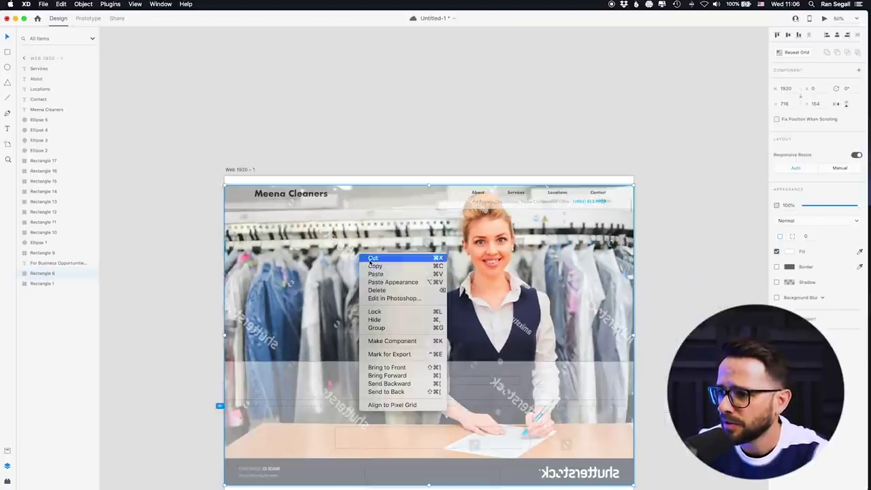
click(384, 298)
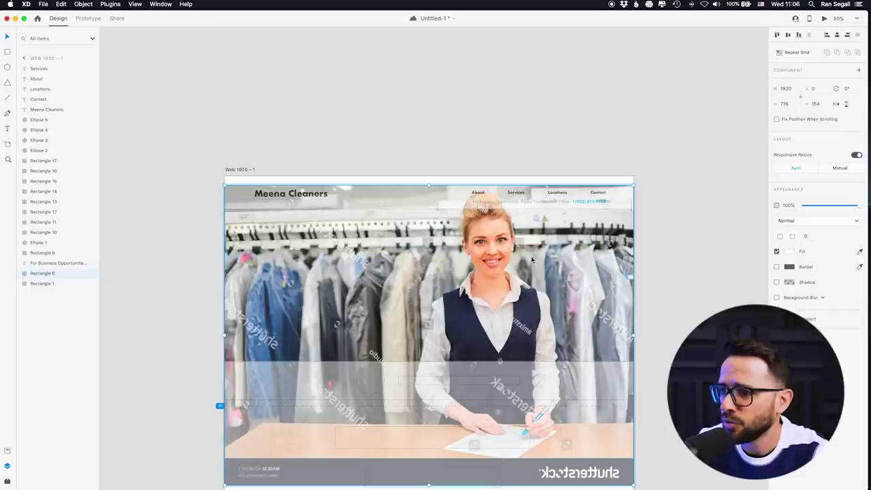
mouse_move(211, 479)
click(147, 474)
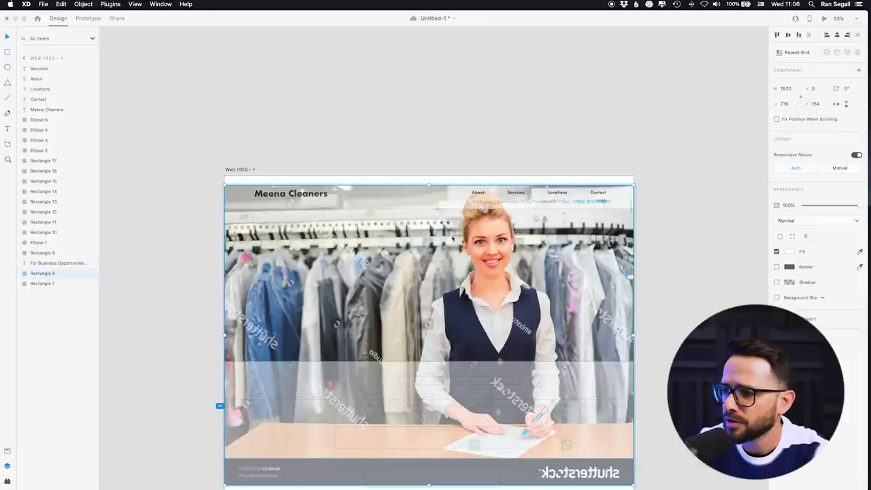
click(190, 279)
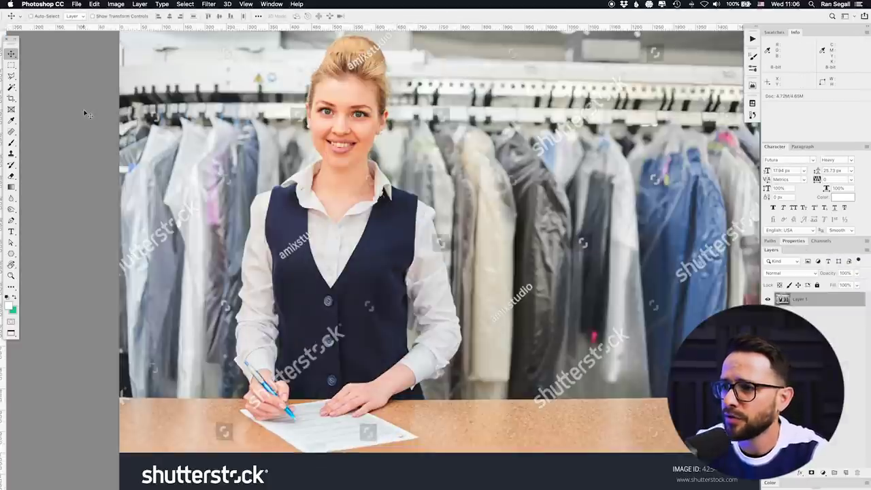
drag(487, 216, 504, 202)
key(super+minus)
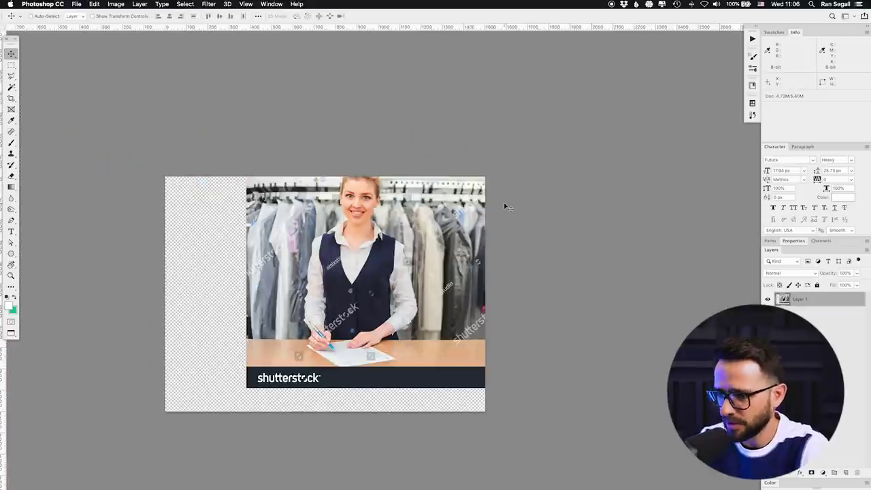
key(super+z)
Step: Start a Pen tool path at the photo's right edge and trace the counter's back edge up to the woman's waist
key(super+plus)
key(p)
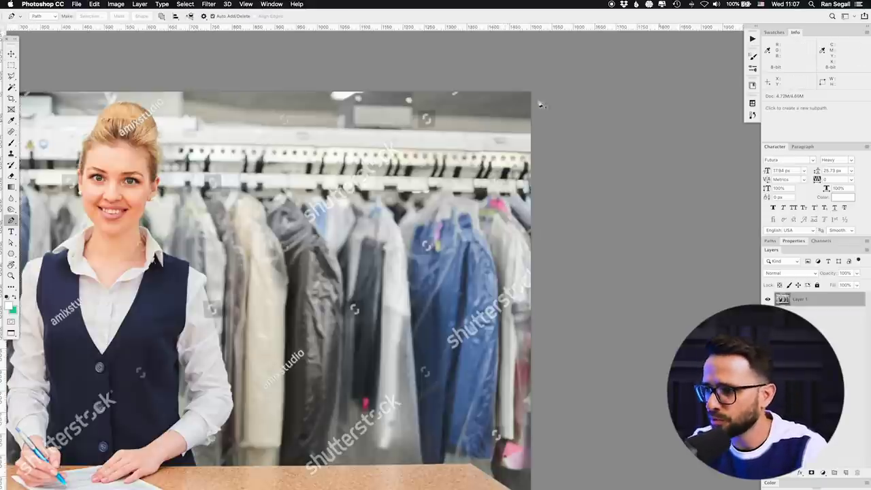
drag(506, 367, 530, 306)
click(557, 440)
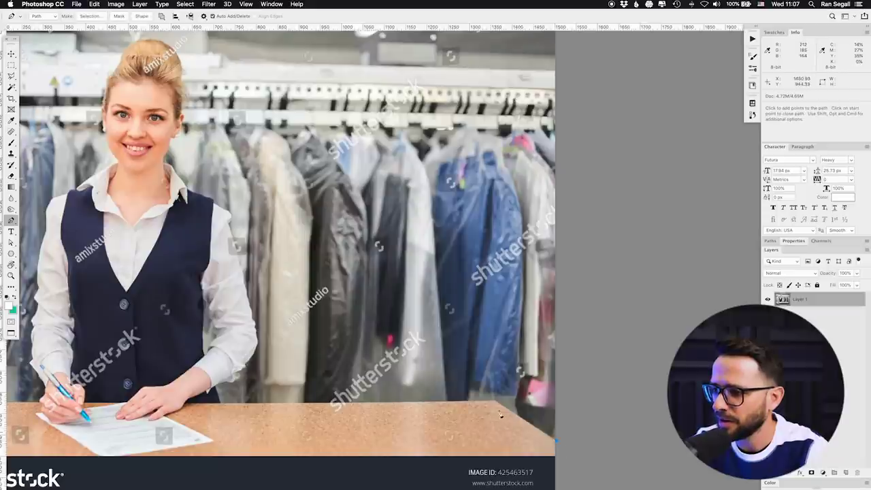
click(495, 399)
click(218, 402)
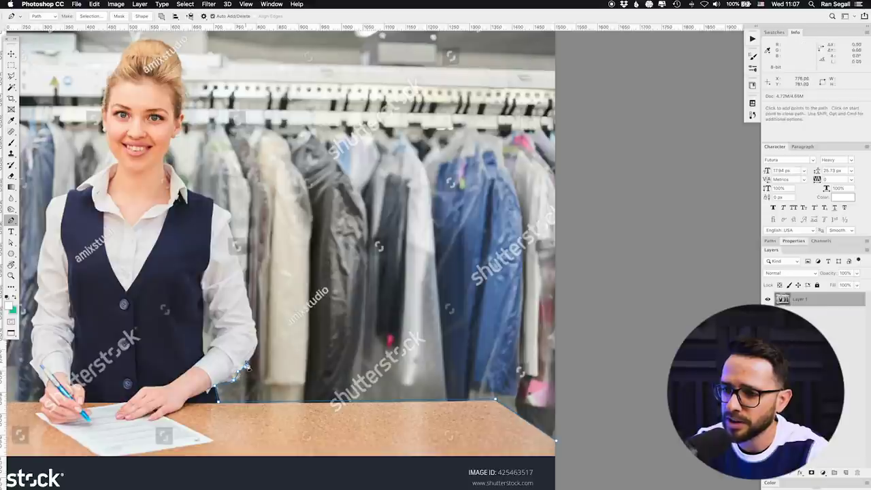
Step: Continue the path up the woman's arm on the photo's right side, over the shoulder and collar to her ear
drag(259, 349, 245, 279)
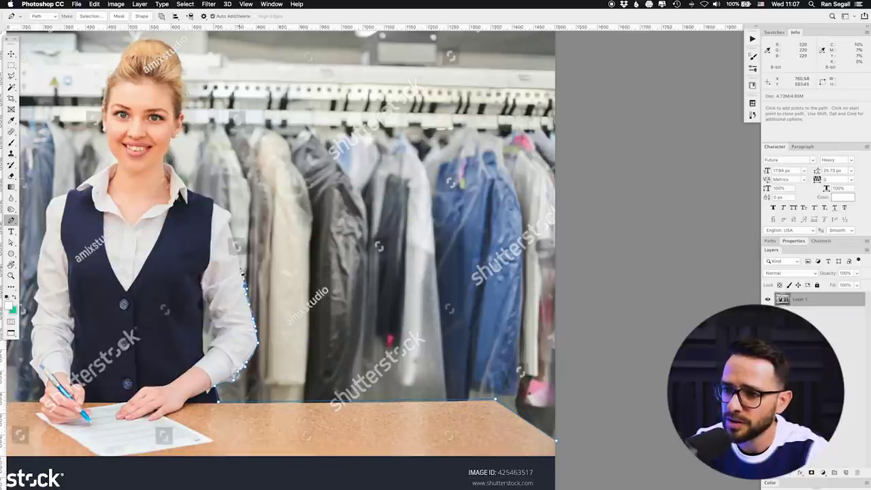
click(230, 227)
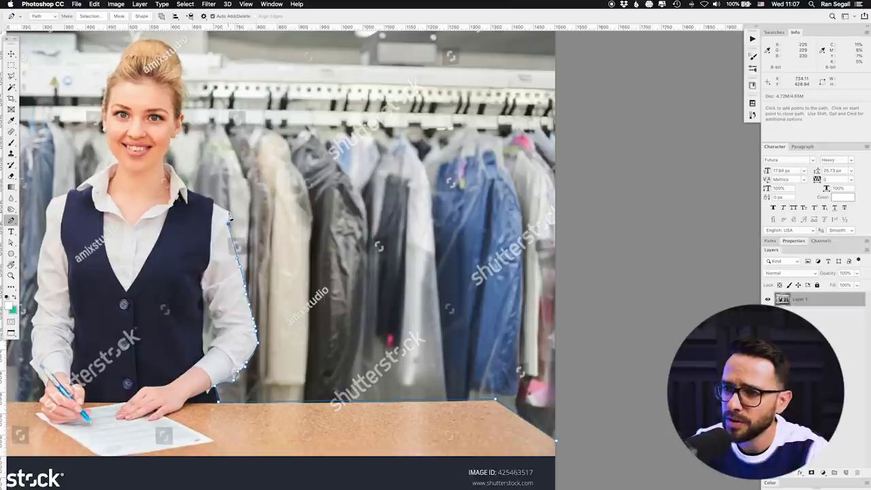
click(212, 203)
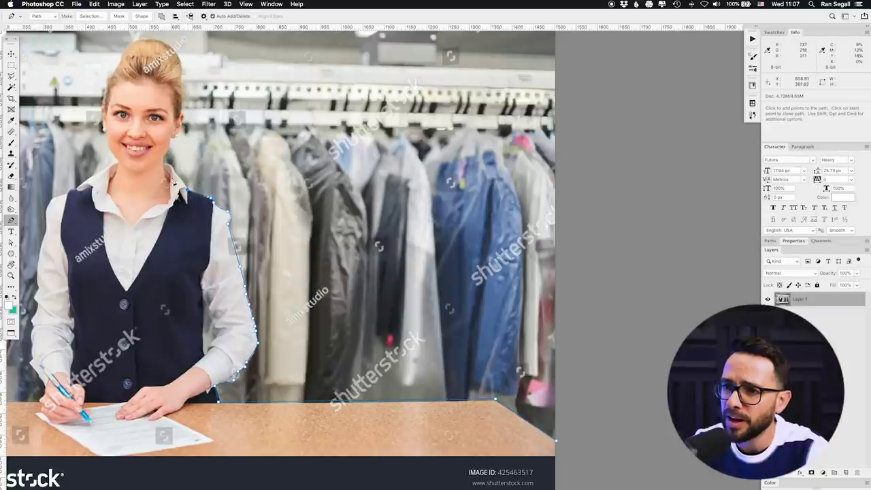
click(166, 168)
drag(171, 137, 183, 117)
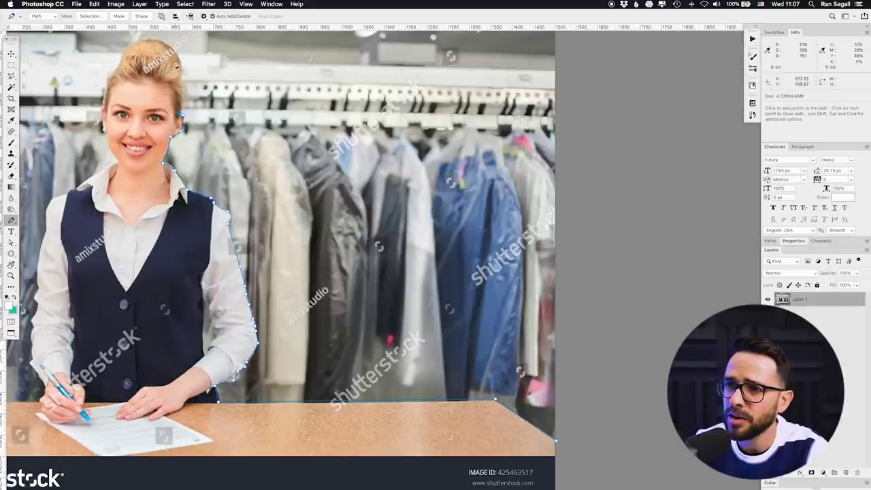
Step: Trace the path around the woman's hair and down the other side of her face to the neck
scroll(181, 117, up, 5)
drag(206, 161, 215, 174)
drag(182, 123, 131, 176)
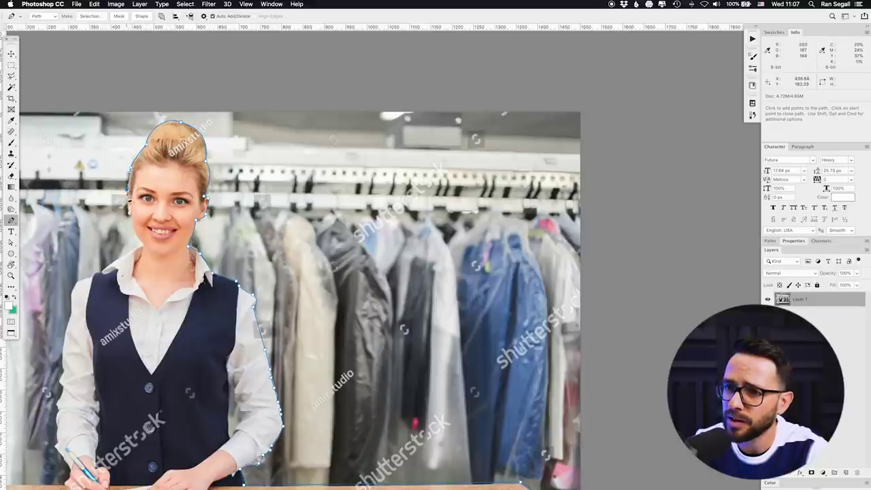
drag(134, 227, 147, 249)
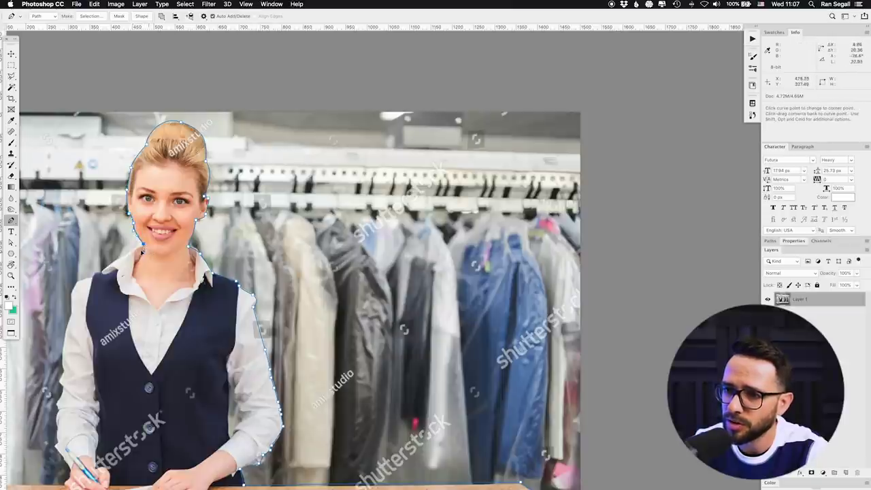
Step: Continue the path over the woman's other shoulder and down the sleeve of her writing arm
drag(104, 272, 97, 276)
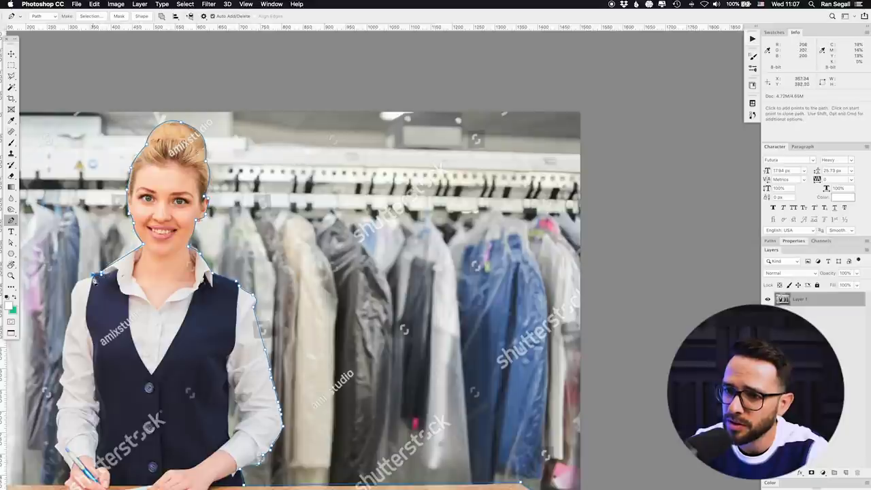
drag(108, 311, 166, 255)
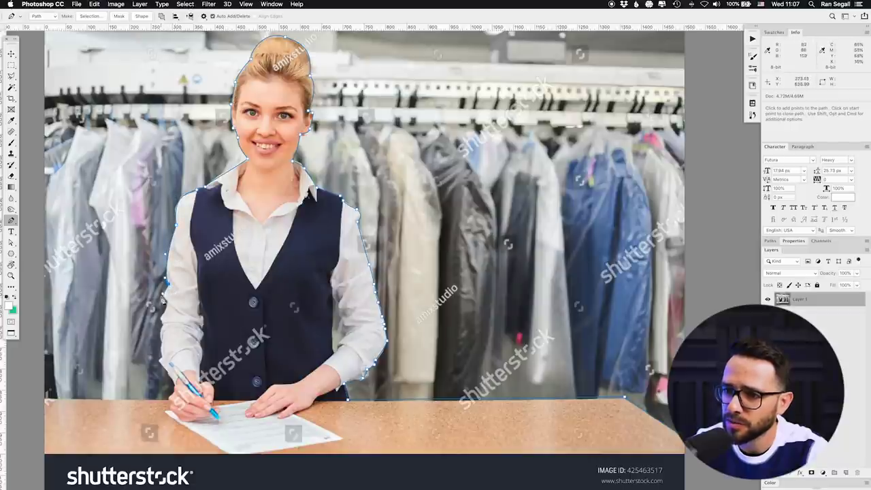
click(161, 317)
click(160, 336)
click(161, 353)
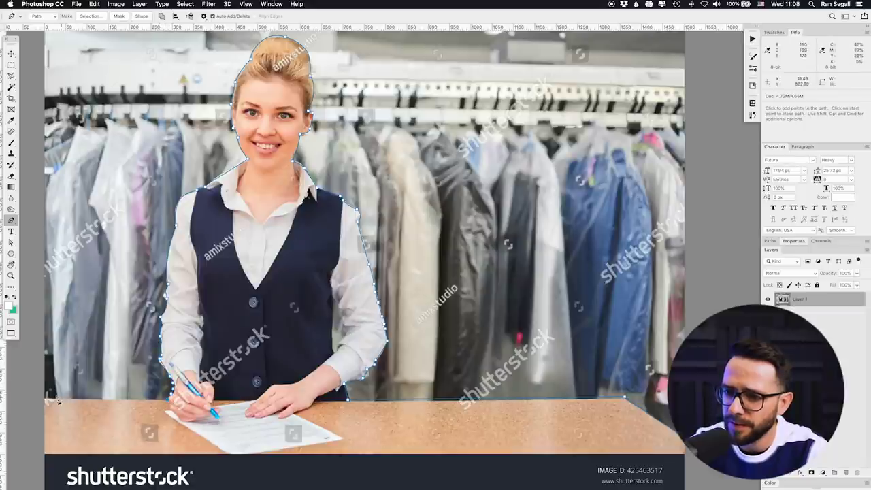
Step: Extend the path along the counter, close it around the background outside the canvas, and convert it to a selection
click(34, 402)
key(super+minus)
click(202, 116)
click(420, 89)
click(654, 109)
click(590, 361)
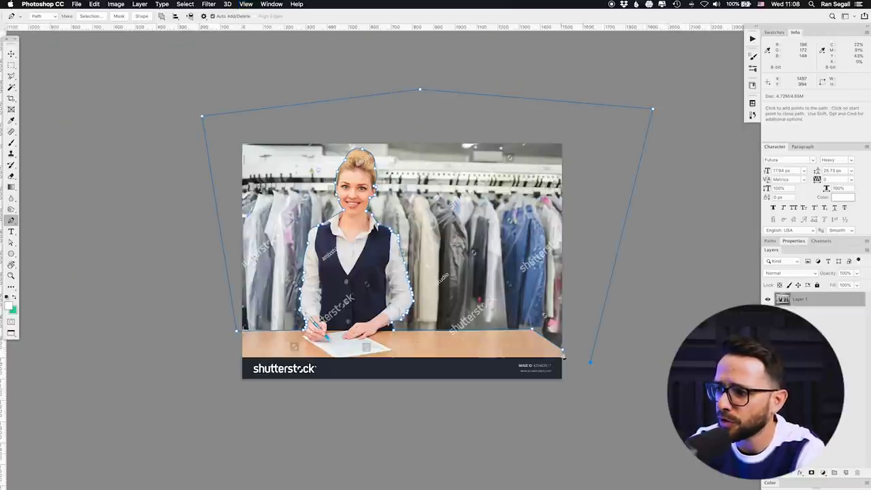
click(563, 351)
key(super+Return)
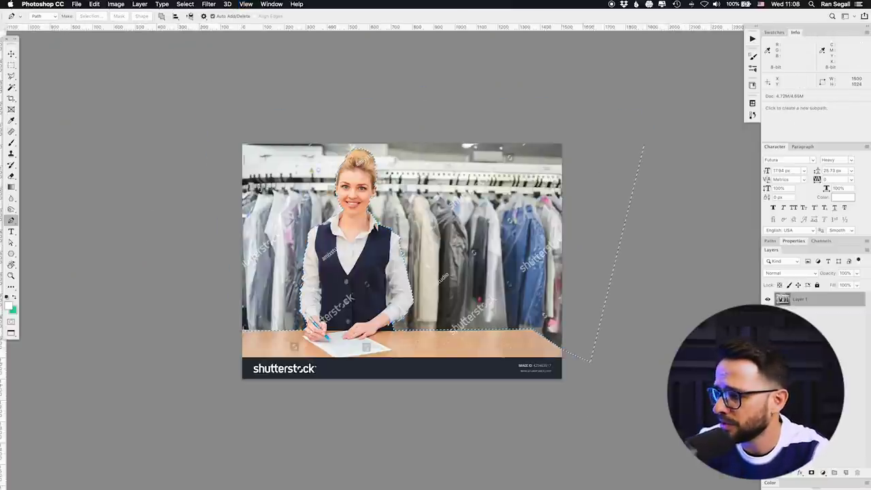
Step: Add a new layer and fill the background selection on it with a light blue foreground colour
click(846, 473)
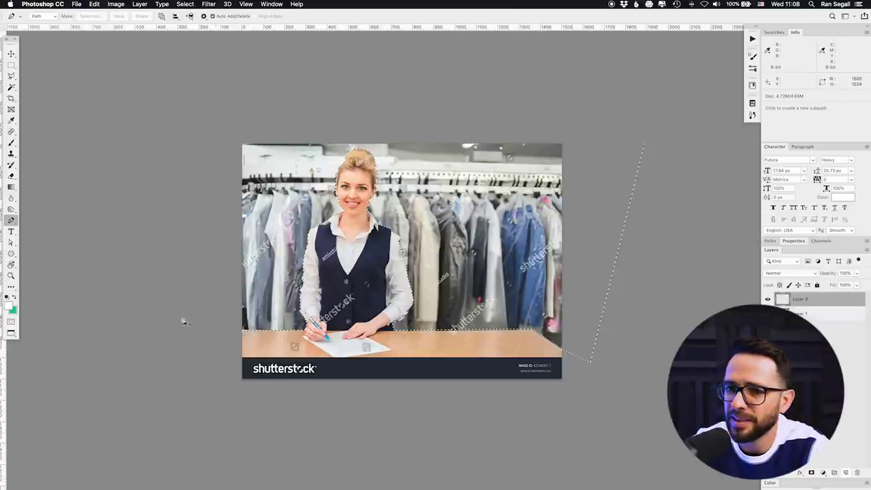
click(10, 303)
drag(279, 161, 279, 149)
mouse_move(216, 118)
mouse_down()
mouse_move(201, 82)
mouse_move(210, 76)
mouse_up()
click(360, 99)
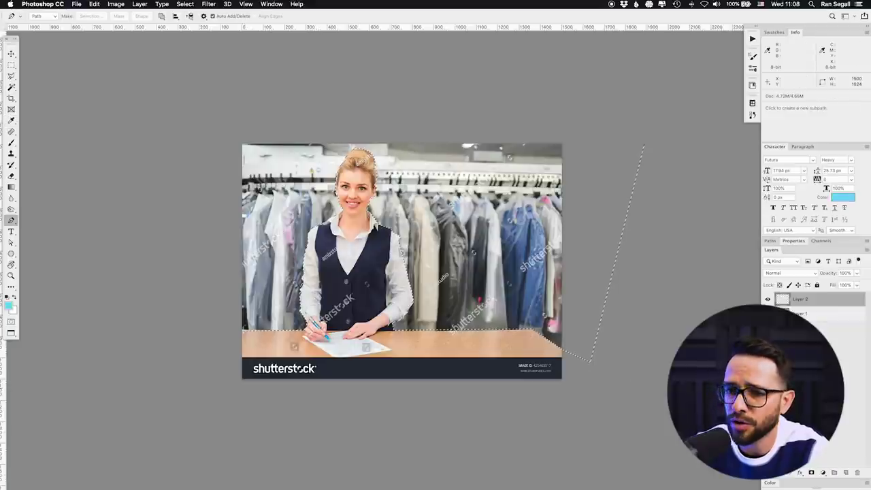
key(alt+BackSpace)
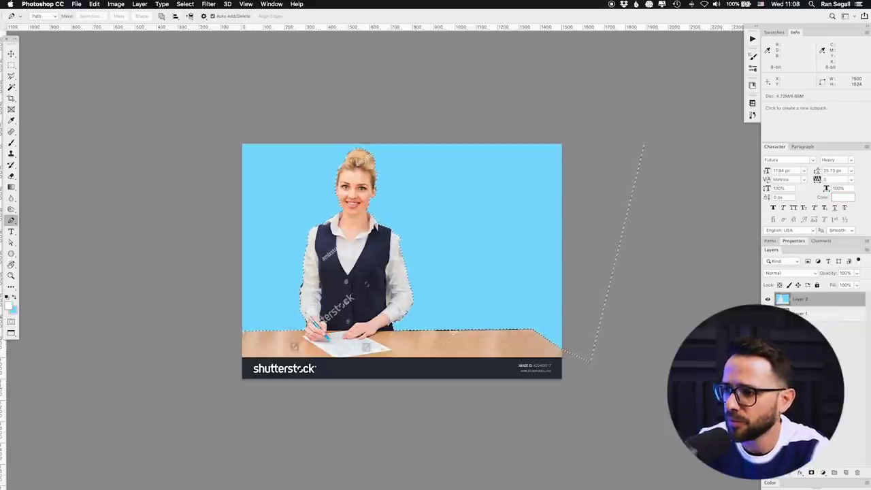
Step: Cycle through the blue layer's blend modes and settle on Linear Burn to tint the clothes background
key(shift+minus)
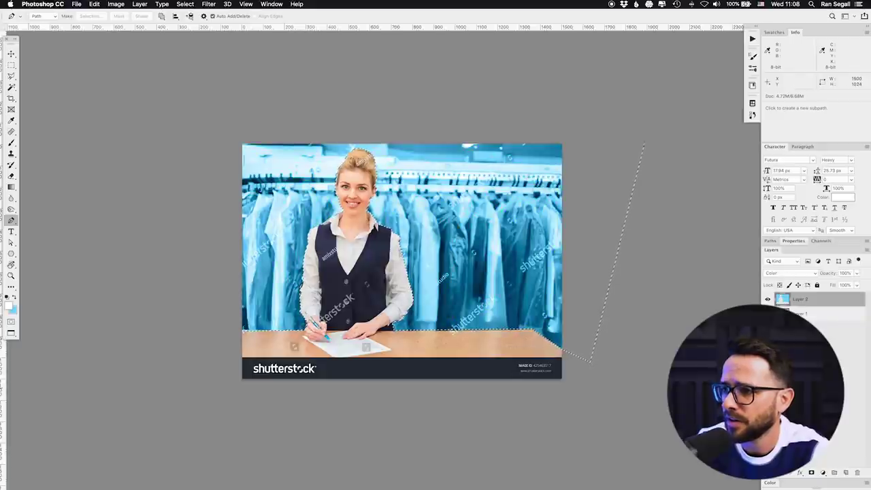
key(shift+minus)
key(shift+minus)
key(shift+minus)
key(shift+minus)
key(shift+minus)
key(shift+minus)
key(shift+minus)
key(shift+minus)
key(shift+minus)
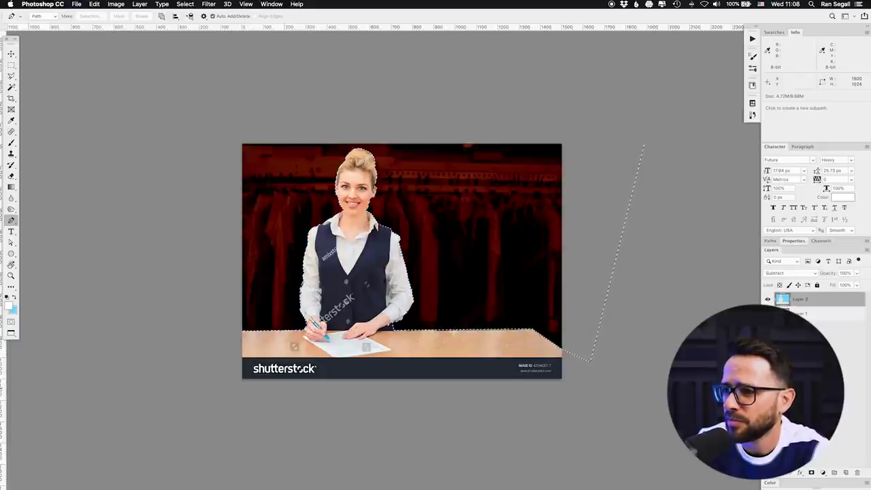
key(shift+minus)
key(shift+minus)
key(shift+minus)
key(shift+minus)
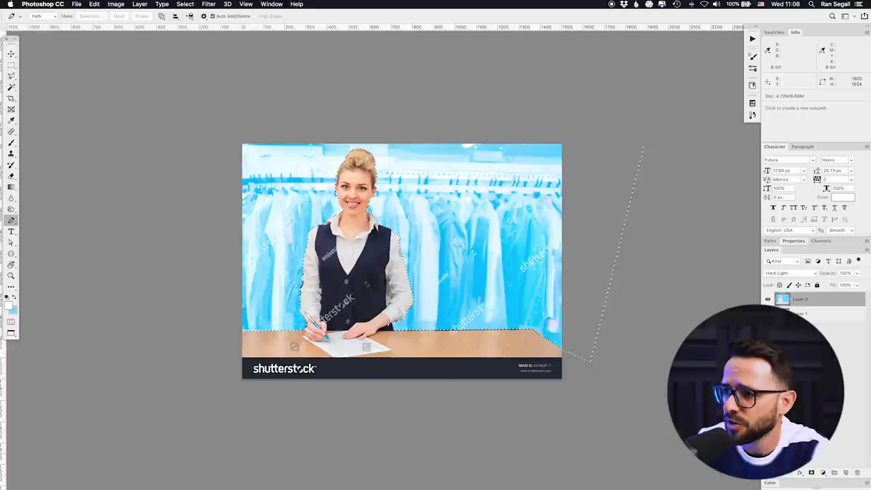
key(shift+minus)
key(shift+minus)
key(shift+minus)
key(shift+minus)
key(shift+minus)
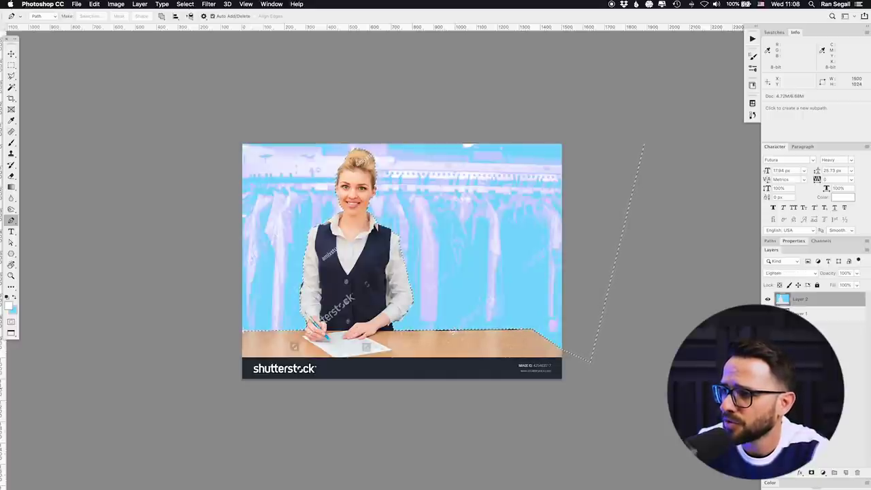
key(shift+plus)
key(shift+minus)
key(shift+minus)
key(shift+minus)
key(shift+minus)
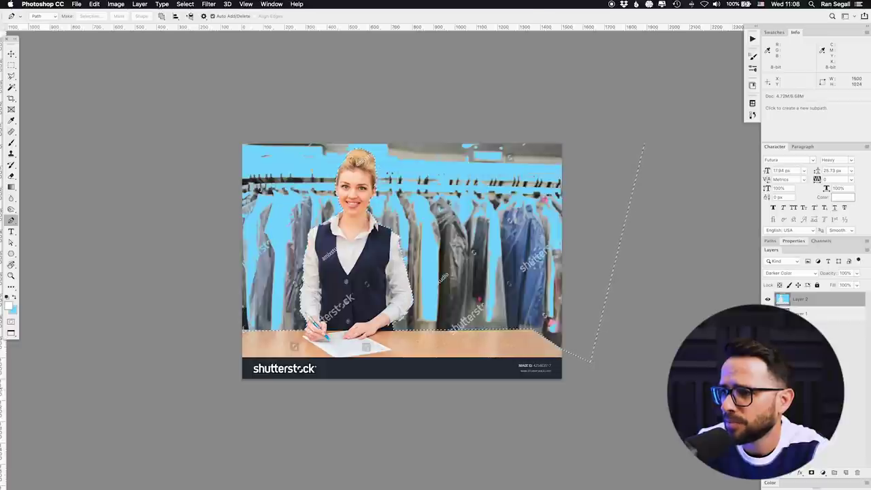
key(shift+plus)
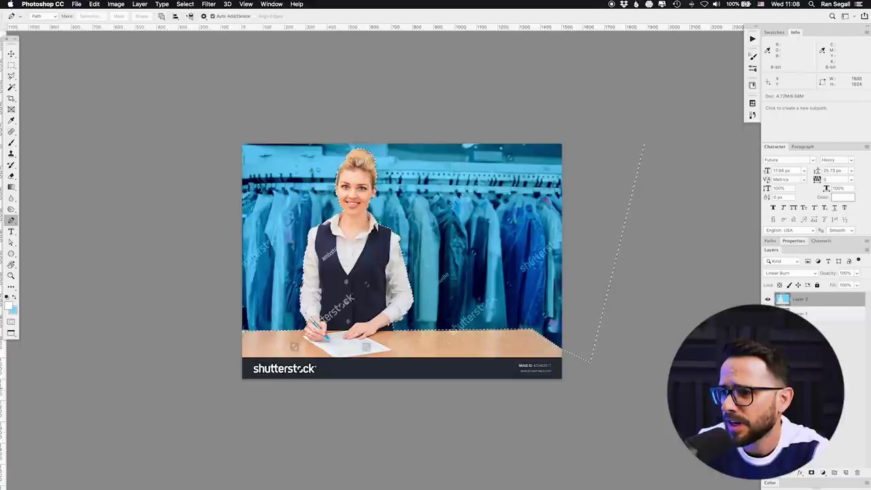
Step: Deselect, return to the windowed view, save the photo, and switch to Adobe XD to check the updated hero image
key(super+d)
key(f)
key(f)
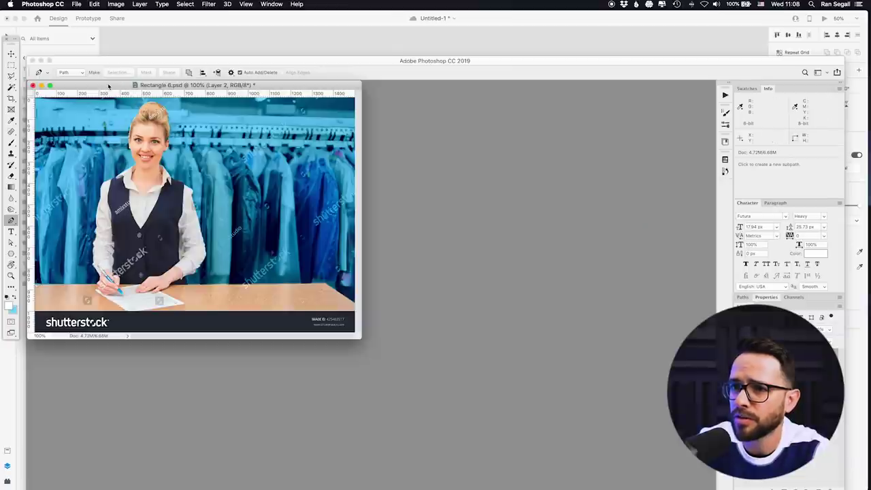
key(super+Tab)
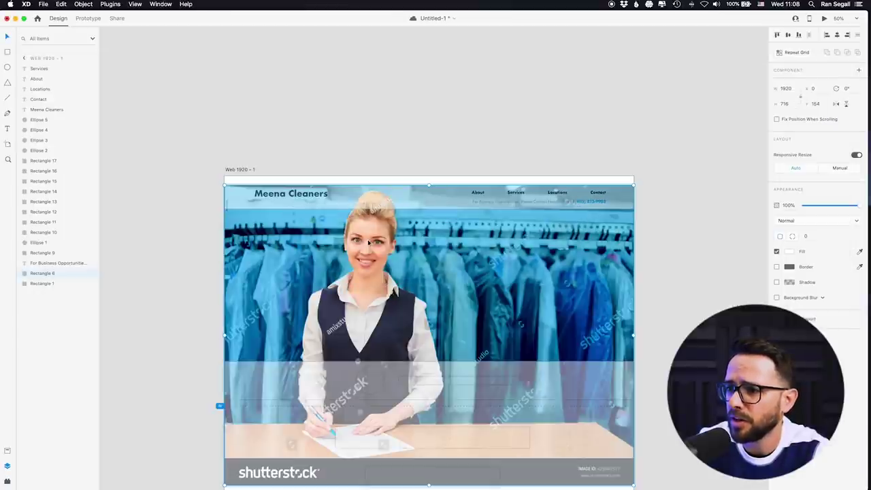
click(304, 122)
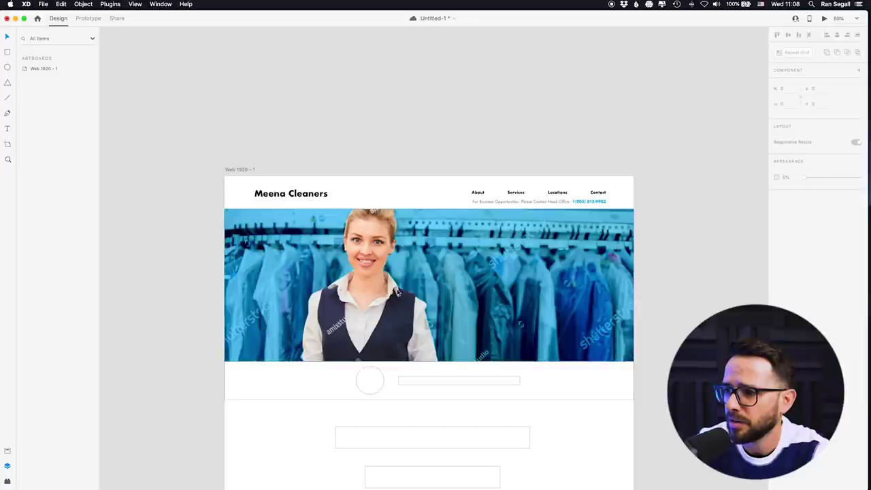
click(335, 270)
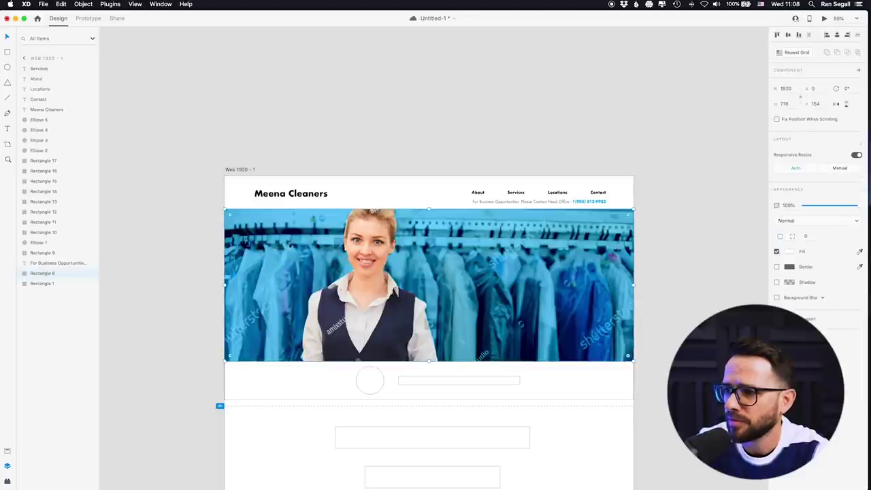
Step: Flip the photo's canvas horizontally in Photoshop, save it, and return to Adobe XD
key(super+Tab)
click(95, 4)
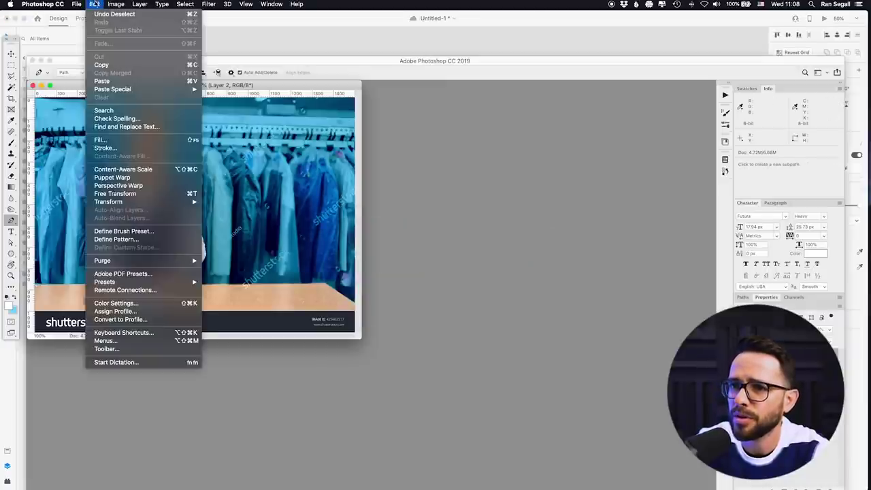
mouse_move(117, 4)
mouse_move(133, 86)
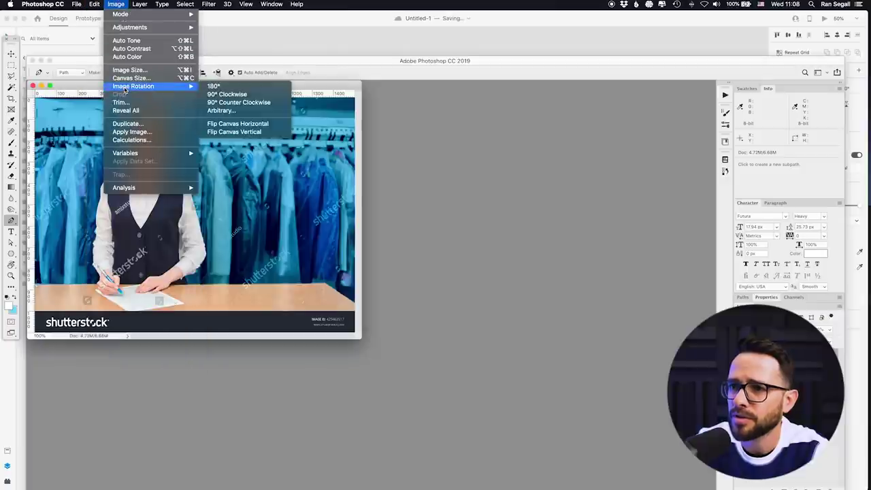
click(252, 126)
key(super+s)
key(super+Tab)
click(321, 89)
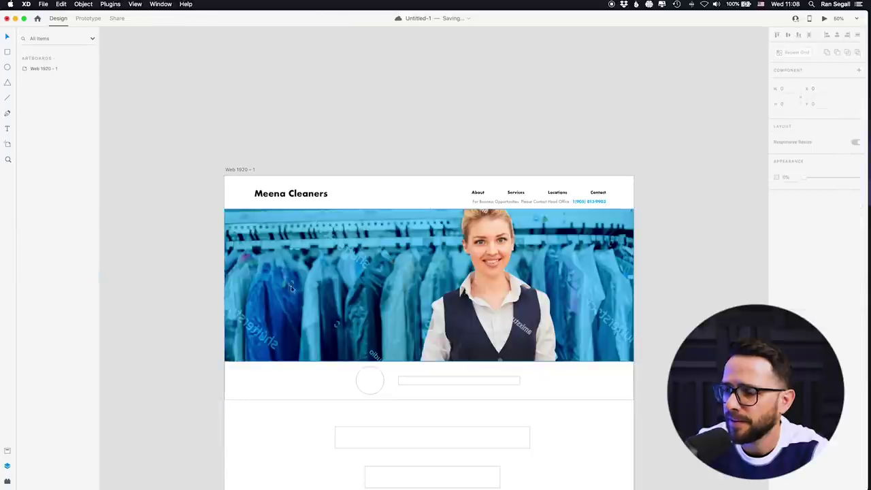
Step: Duplicate the Meena Cleaners logo text down onto the hero image and colour the copy white
drag(291, 195, 291, 260)
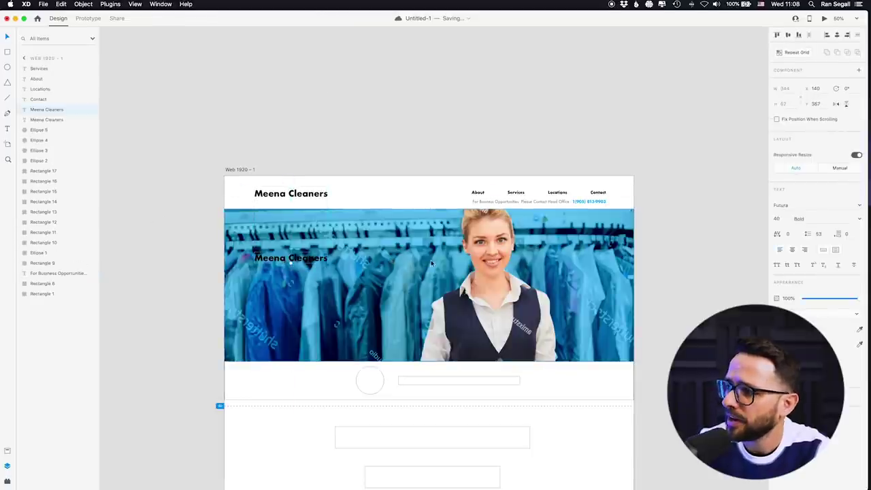
click(789, 330)
drag(689, 299, 637, 260)
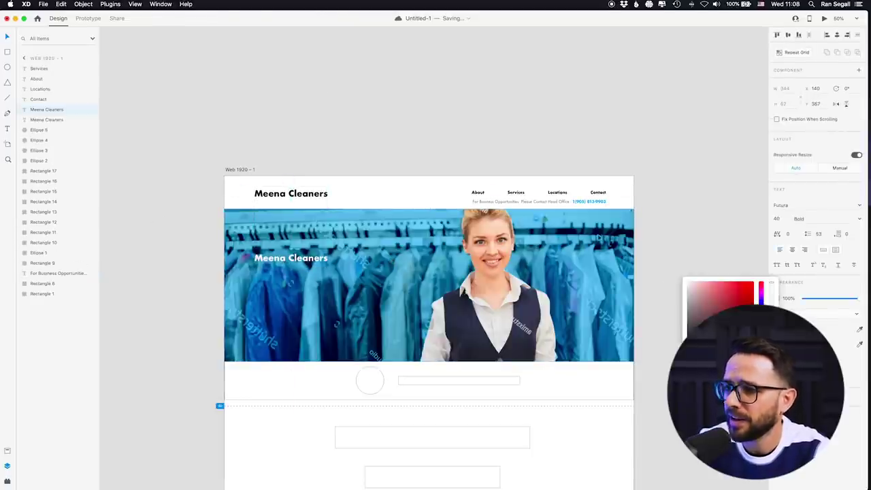
key(Escape)
Step: Set the white hero text's font size to 70 and place it at about X 164, Y 488
click(273, 264)
drag(273, 264, 273, 269)
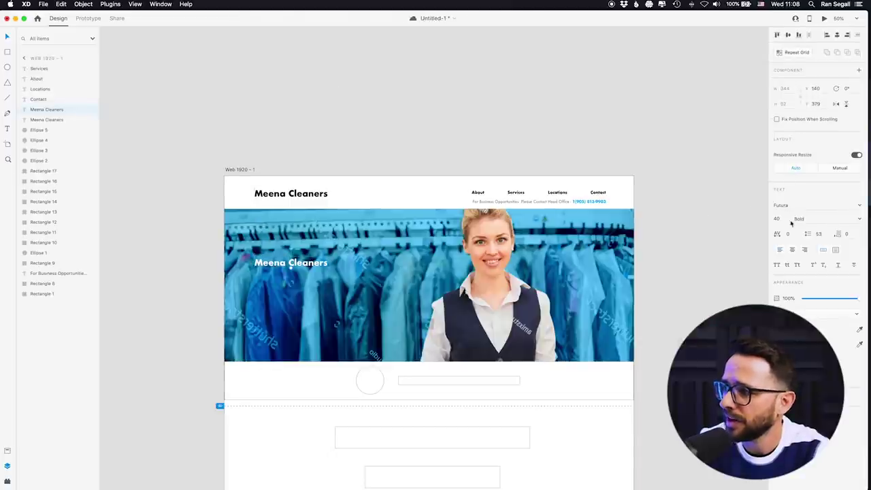
text(70)
key(Return)
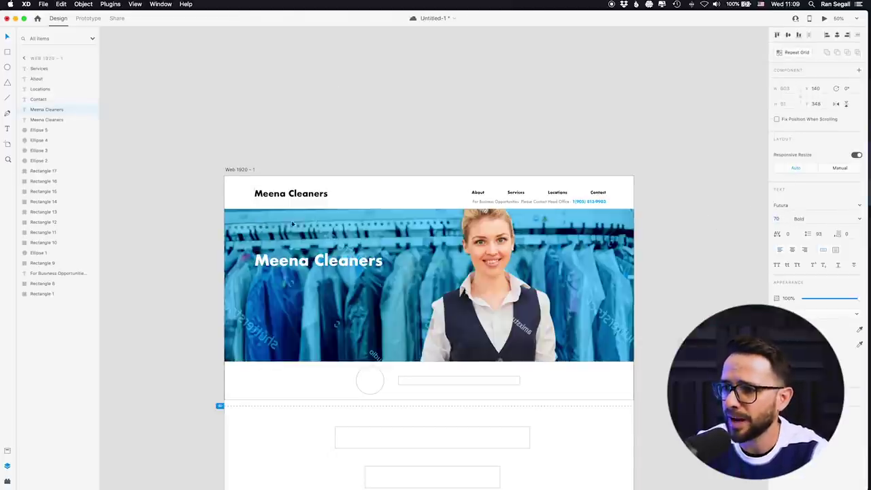
drag(264, 263, 271, 269)
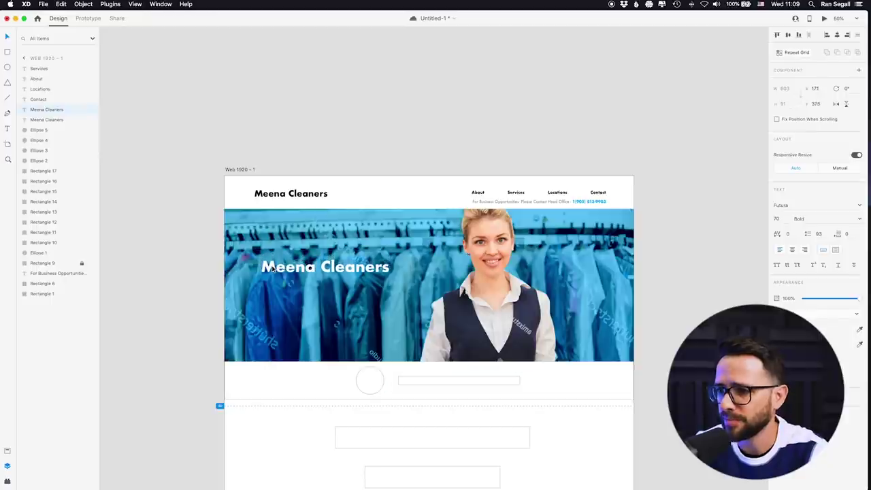
click(214, 224)
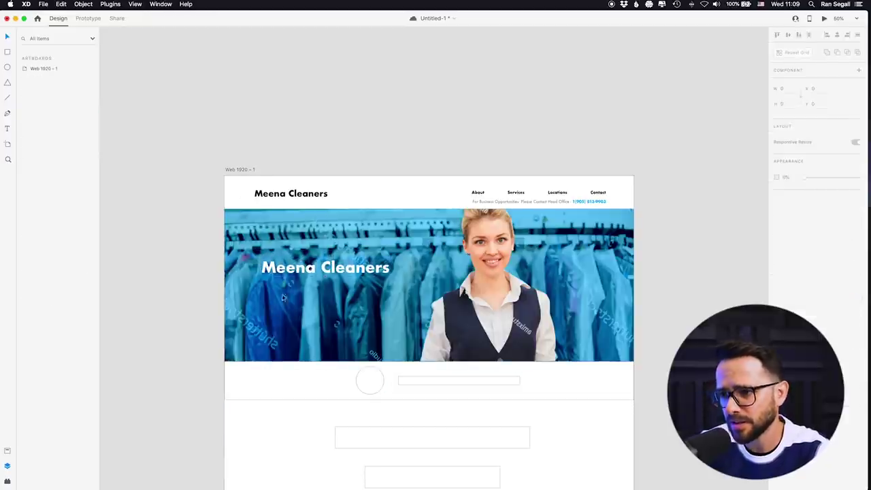
drag(316, 271, 308, 294)
Step: Consult the existing Meena Cleaners site in Chrome and, back in XD, replace the hero text with "Save money by using our dry cleaning services"
key(super+Tab)
key(super+Tab)
click(265, 37)
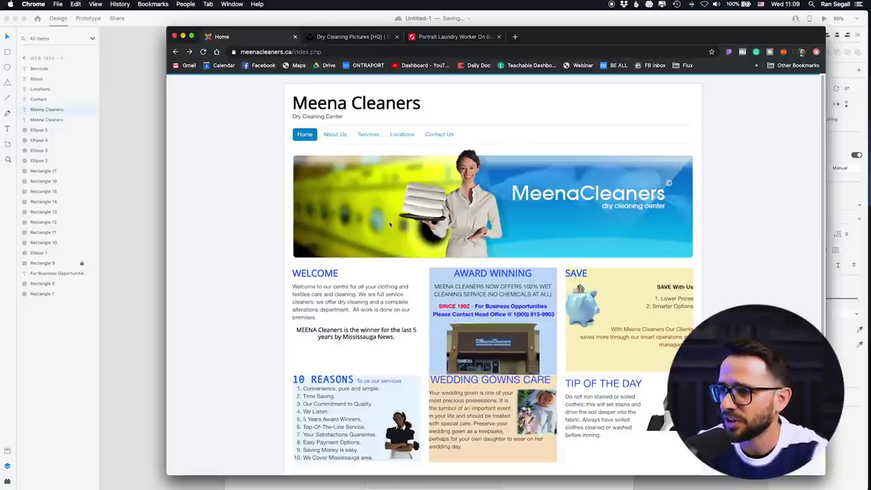
key(super+Tab)
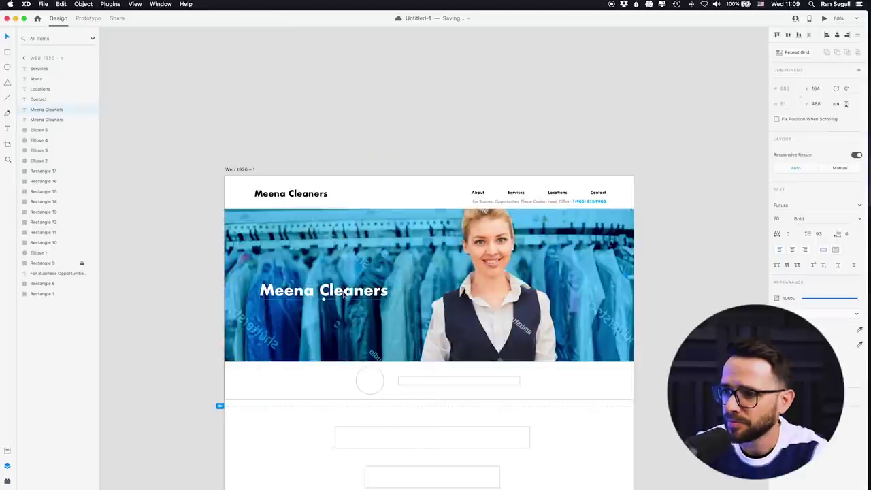
double_click(345, 293)
text(Save m)
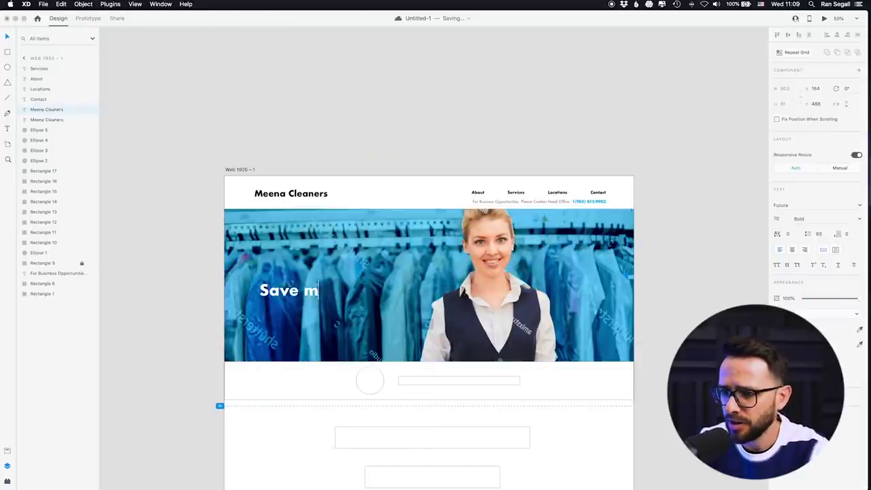
text(oney by using o)
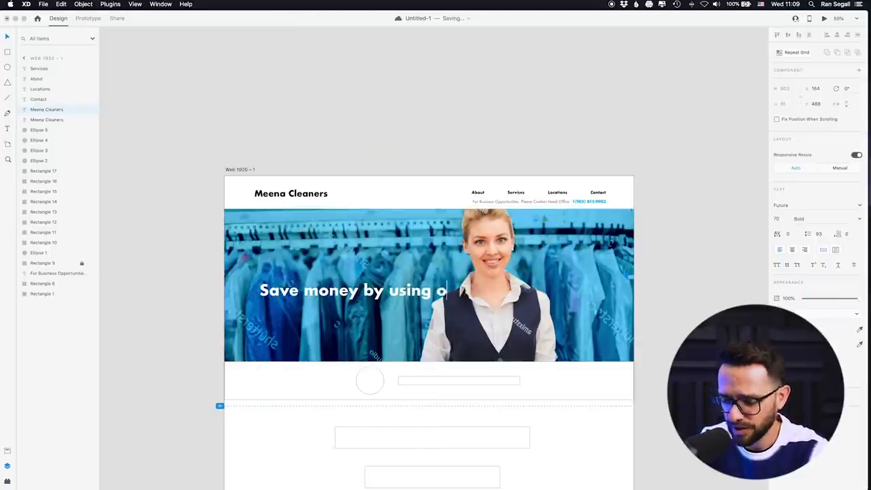
text(ur dry cleaning )
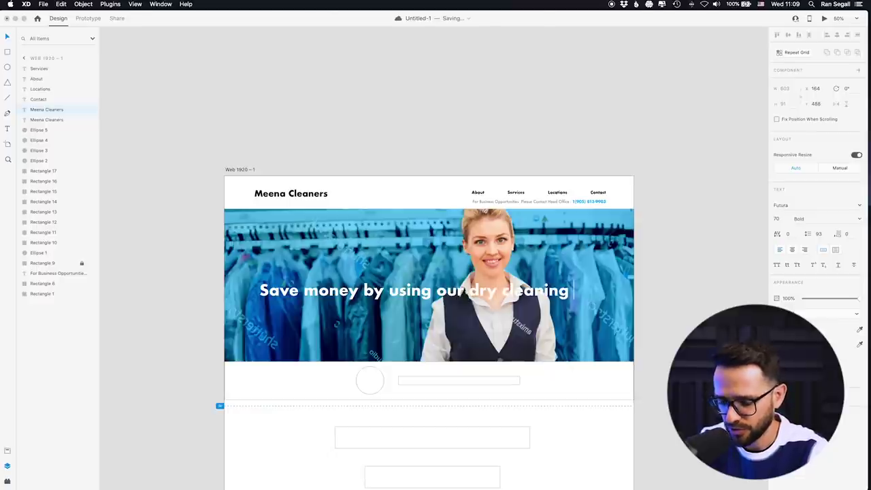
text(services)
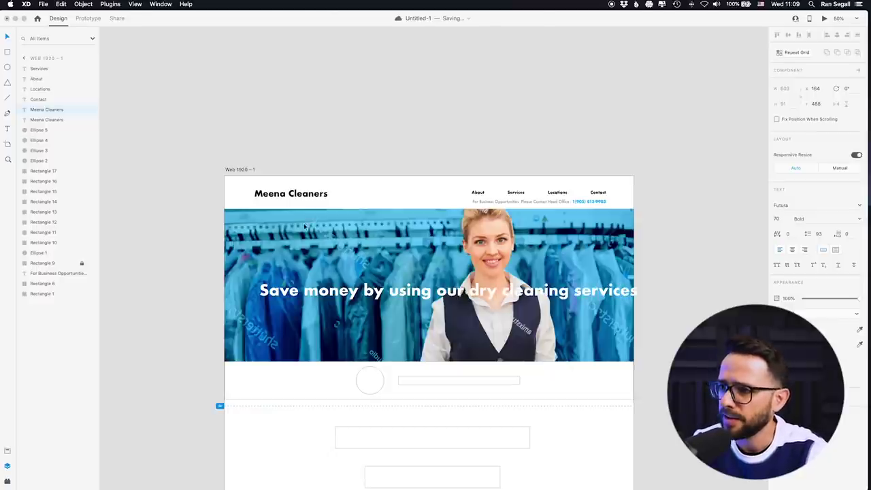
key(Escape)
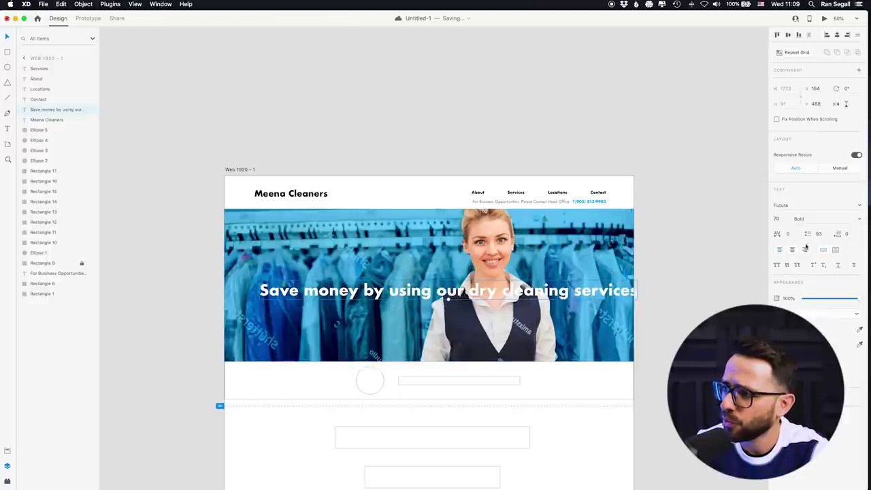
Step: Turn the headline into a wrapping text box about 874 by 222 and move it to about X 151, Y 473
drag(636, 290, 422, 290)
drag(338, 300, 340, 327)
key(super+z)
drag(422, 305, 446, 304)
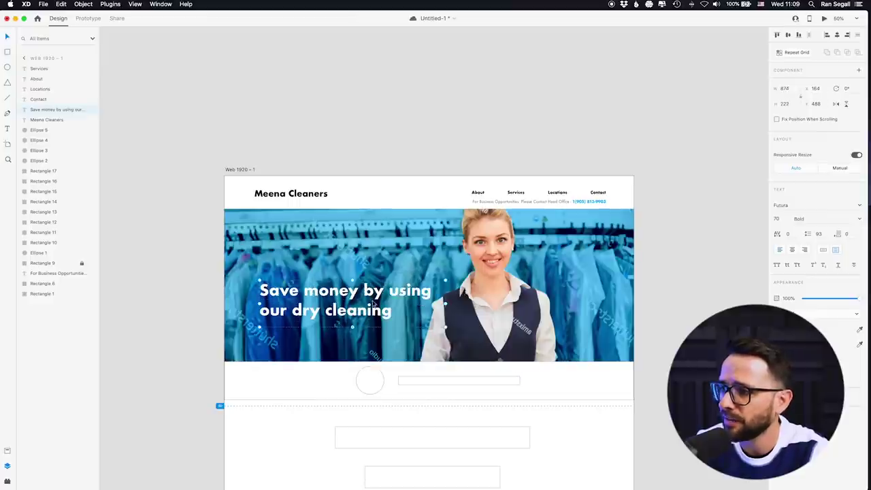
drag(374, 303, 371, 300)
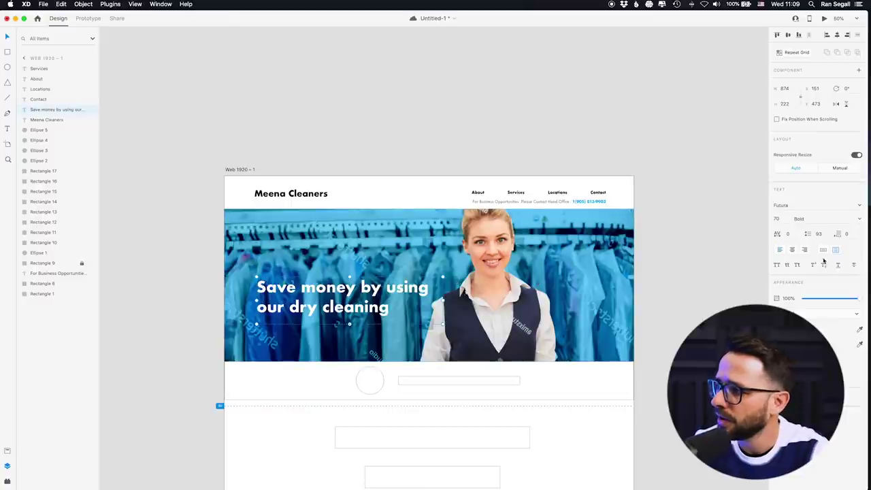
Step: Set the hero headline to title case and its line spacing to 88
click(798, 265)
drag(311, 298, 309, 293)
click(819, 234)
key(Down)
key(Down)
key(Down)
key(Down)
key(Down)
Step: Align the headline's left edge with the header logo at X 140 and raise it to about Y 444
click(288, 122)
drag(281, 294, 275, 291)
drag(276, 290, 276, 291)
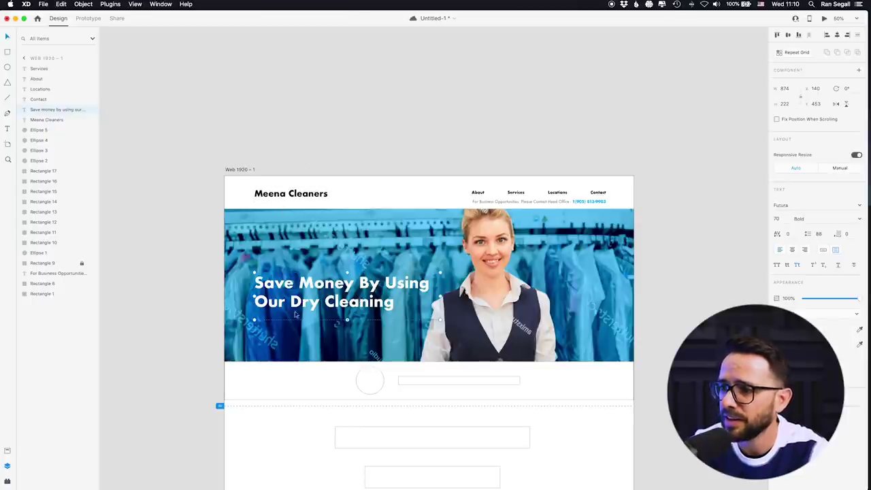
key(Escape)
click(354, 310)
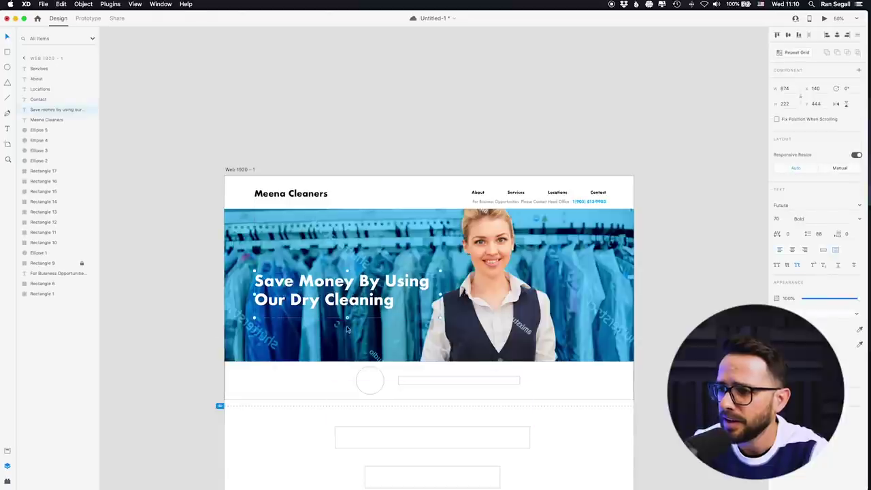
click(341, 146)
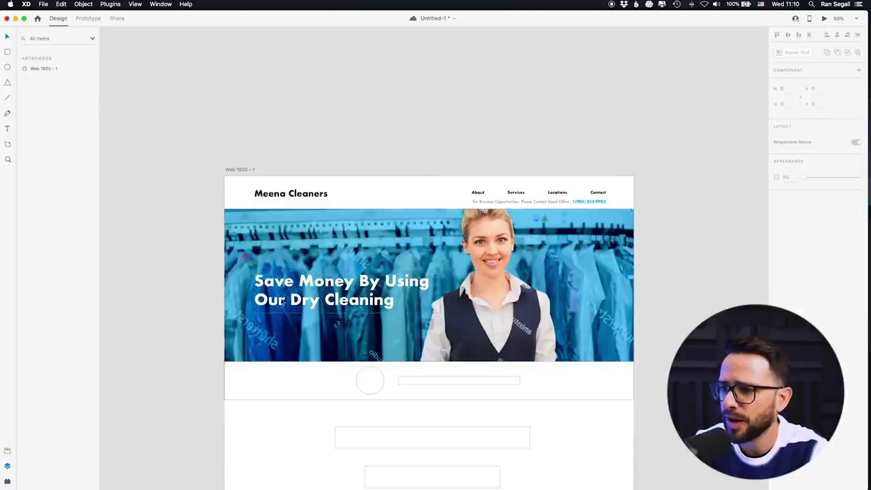
Step: Read the welcome text on the existing Meena Cleaners site in Chrome for hero wording, and return to XD
key(super+Tab)
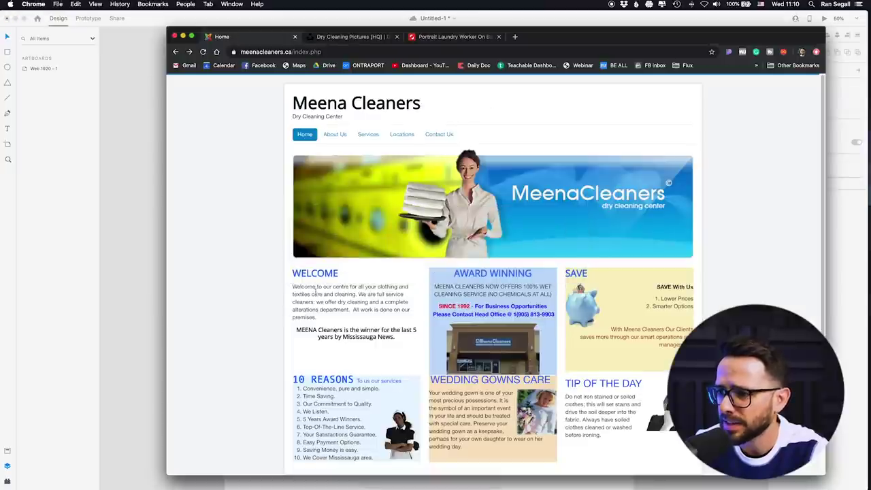
drag(293, 286, 325, 319)
click(327, 285)
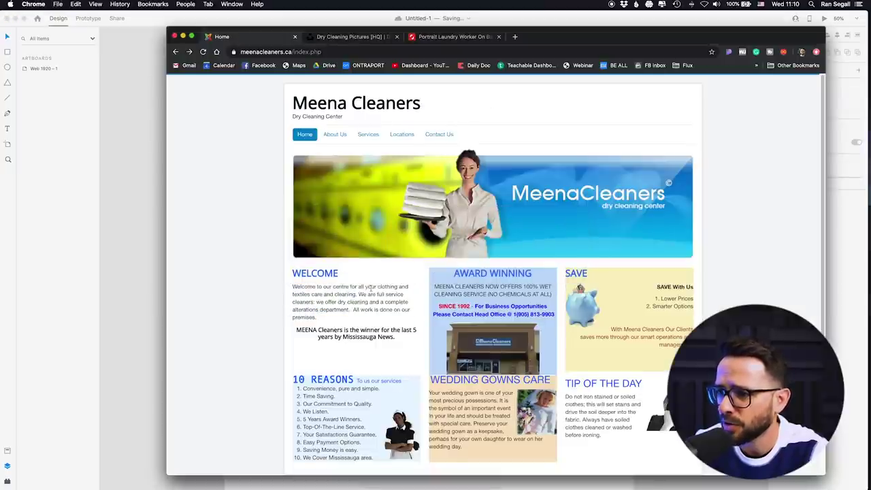
drag(358, 293, 380, 330)
click(369, 302)
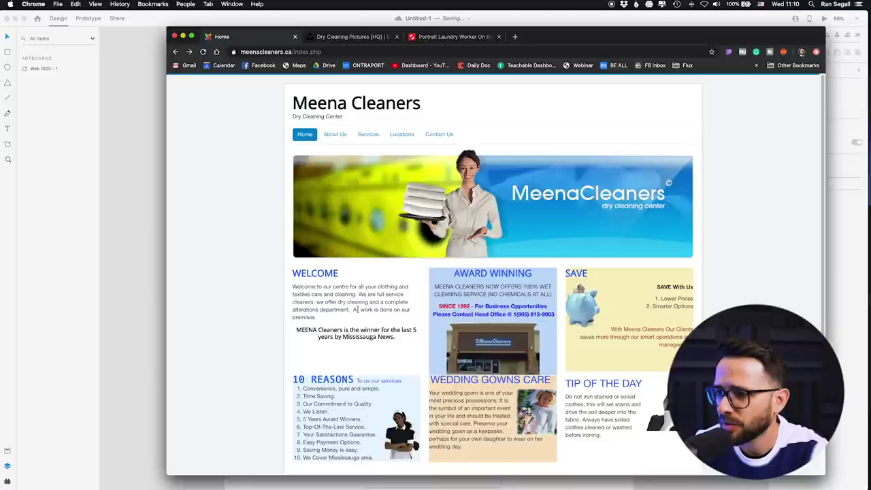
scroll(358, 313, down, 1)
drag(284, 267, 329, 305)
click(306, 292)
click(125, 239)
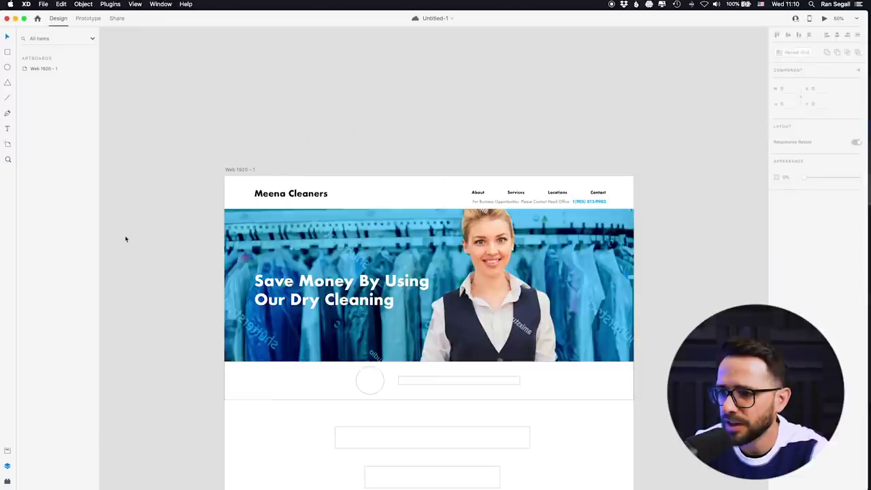
Step: Draw a rounded white borderless button about 389 by 86 under the hero headline and place a copy of the "Services" label on it
mouse_move(256, 314)
mouse_down()
mouse_move(344, 334)
mouse_move(324, 330)
mouse_move(341, 324)
mouse_move(295, 334)
mouse_move(333, 290)
mouse_up()
key(super+plus)
drag(606, 109, 253, 313)
click(295, 311)
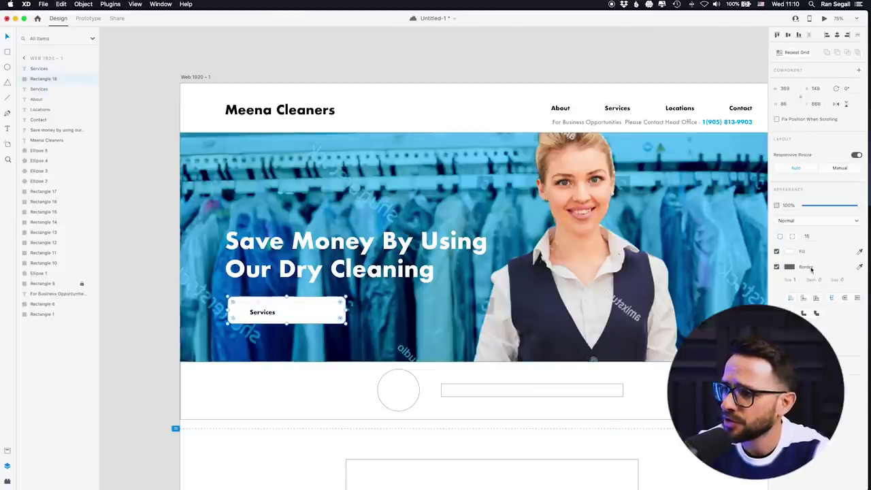
click(777, 268)
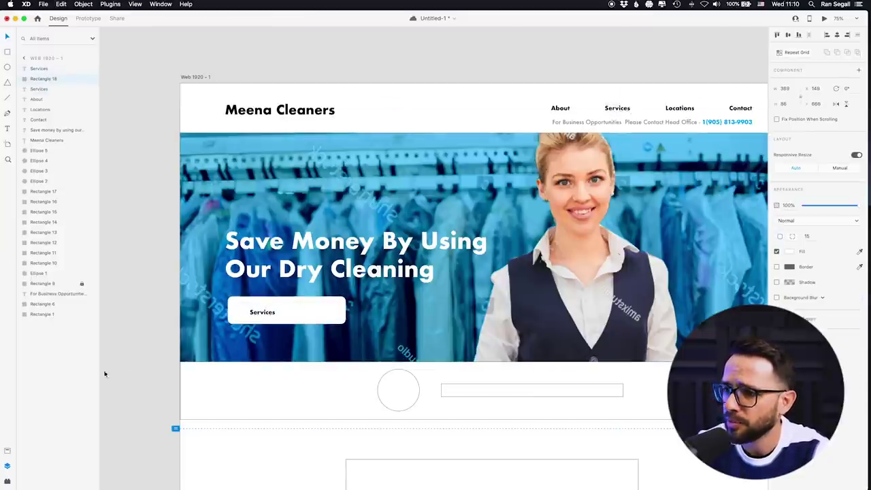
Step: Replace the hero button's label with "Find location need me" and set it to uppercase
double_click(258, 312)
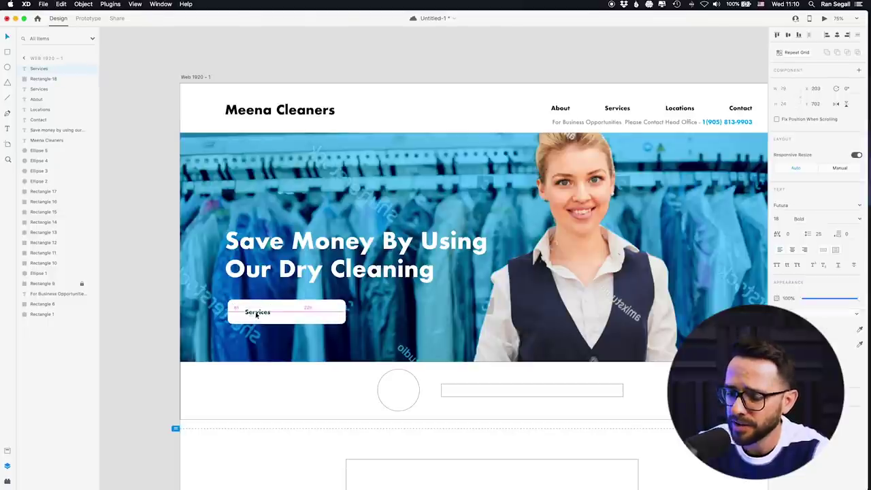
text(Find location need me)
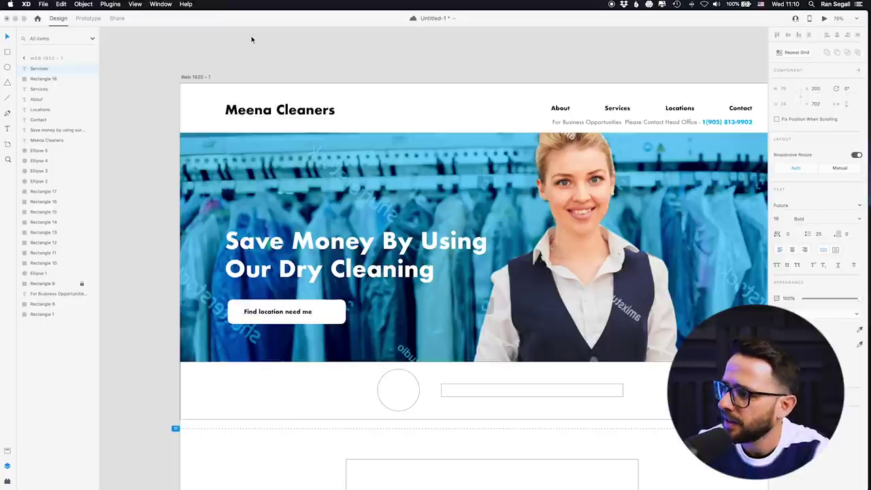
key(Escape)
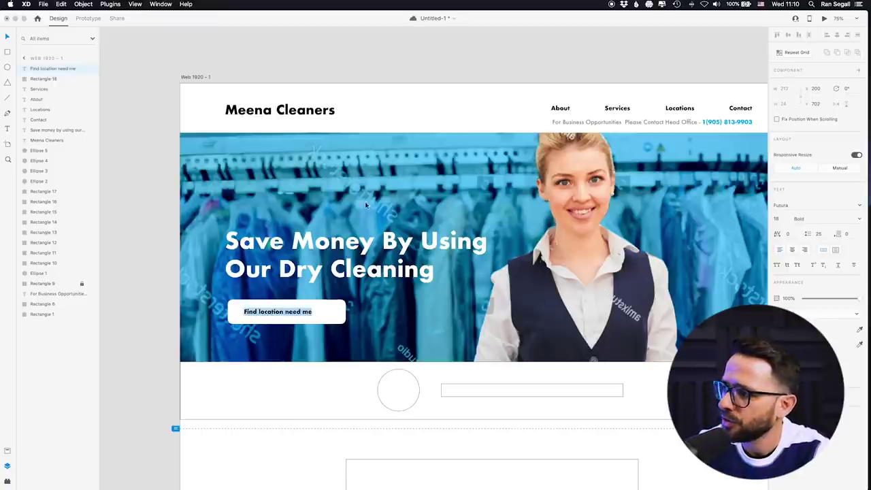
click(778, 265)
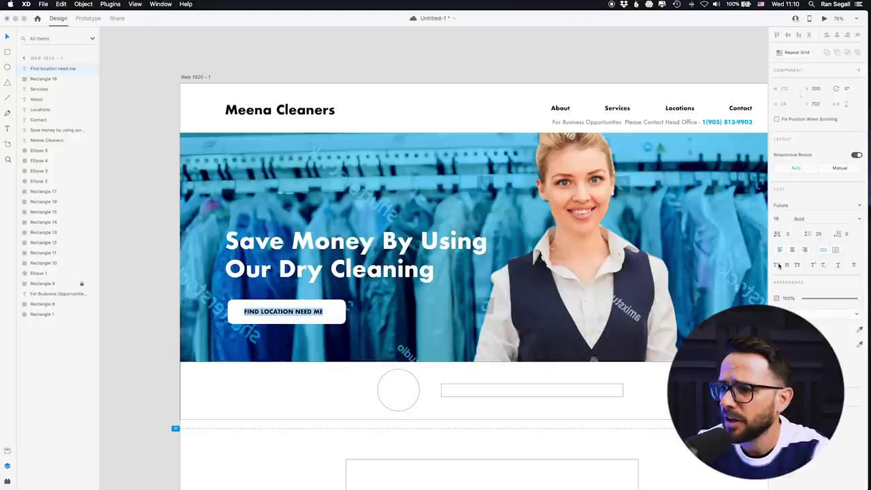
click(355, 69)
Step: Shift the label within the hero button and narrow the button to fit its text
drag(293, 313, 286, 313)
click(344, 315)
drag(346, 311, 328, 316)
click(288, 313)
click(314, 43)
Step: Group the hero headline with the button and raise the group to about Y 422, keeping it aligned at X 140
key(super+minus)
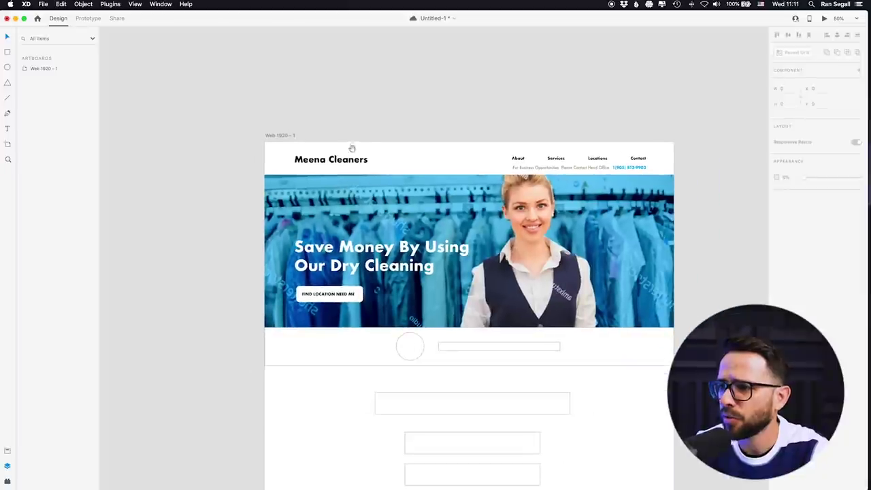
drag(366, 143, 329, 124)
scroll(329, 124, right, 3)
click(265, 249)
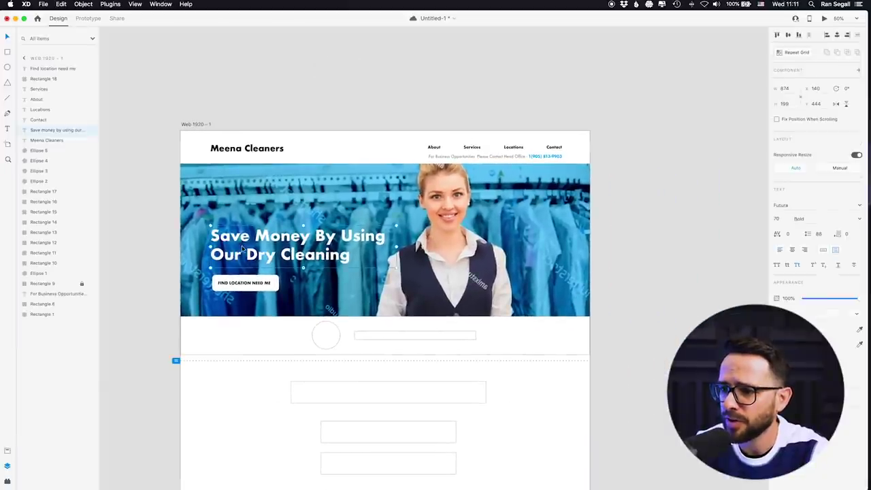
shift+click(242, 284)
key(super+g)
drag(243, 281, 246, 260)
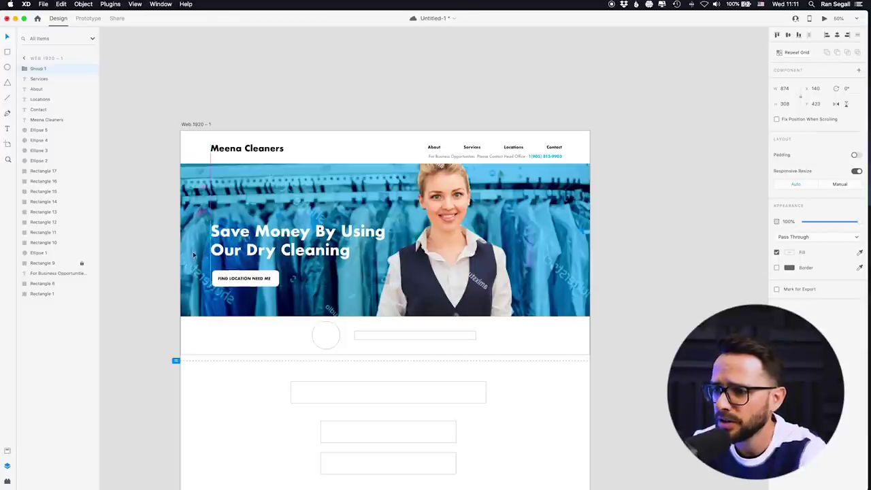
click(62, 222)
scroll(652, 307, down, 2)
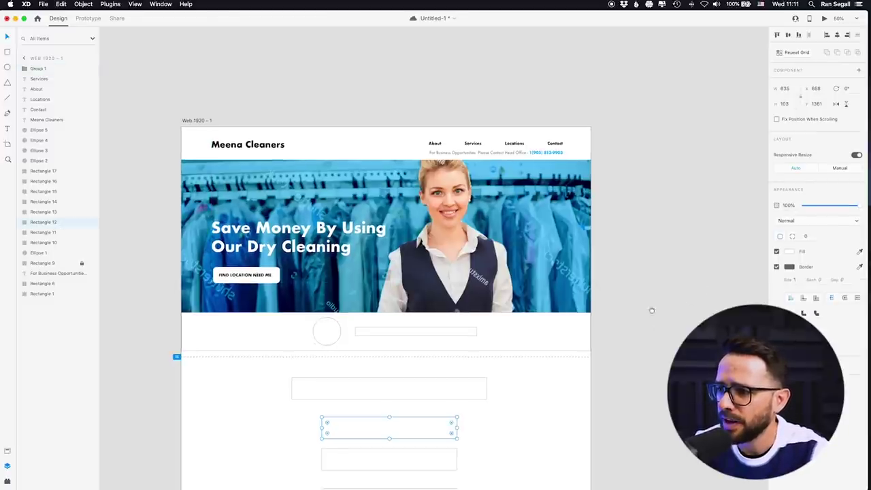
key(super+equal)
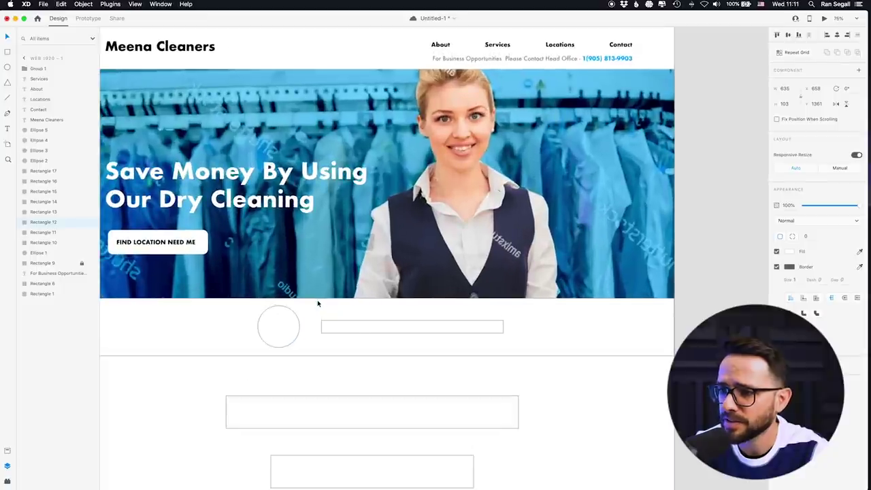
key(super+minus)
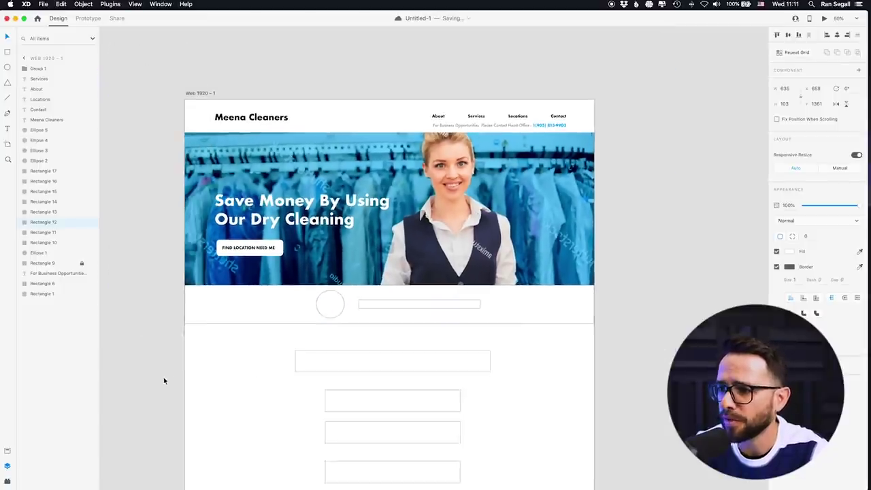
click(154, 358)
Step: Switch to Chrome, open iconfinder.com in a new tab and search for "award" icons
key(super+Tab)
click(372, 246)
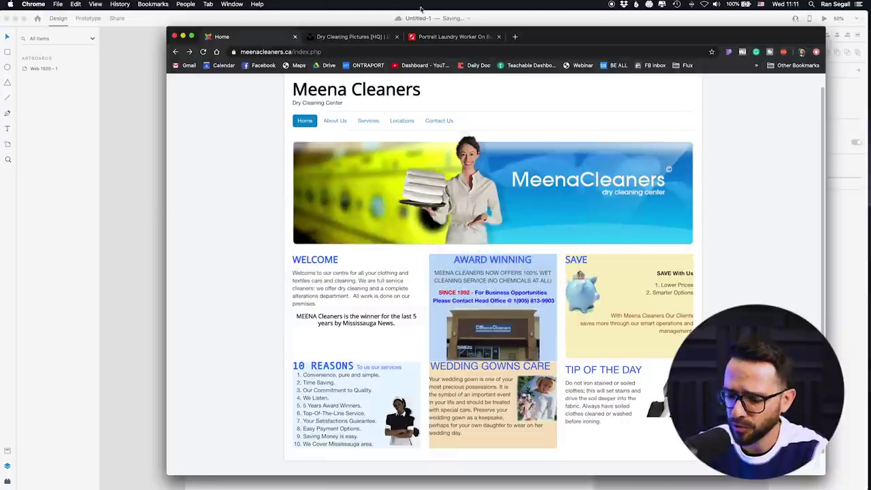
click(515, 37)
text(iconfinder.com)
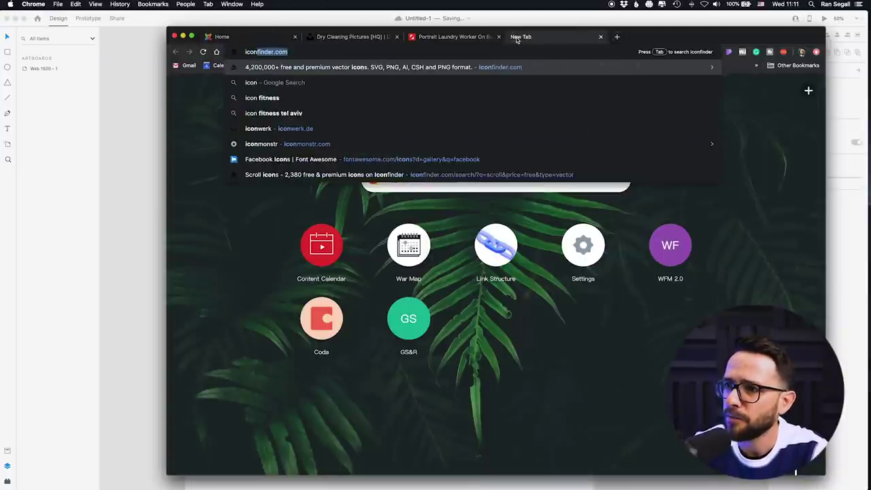
key(Return)
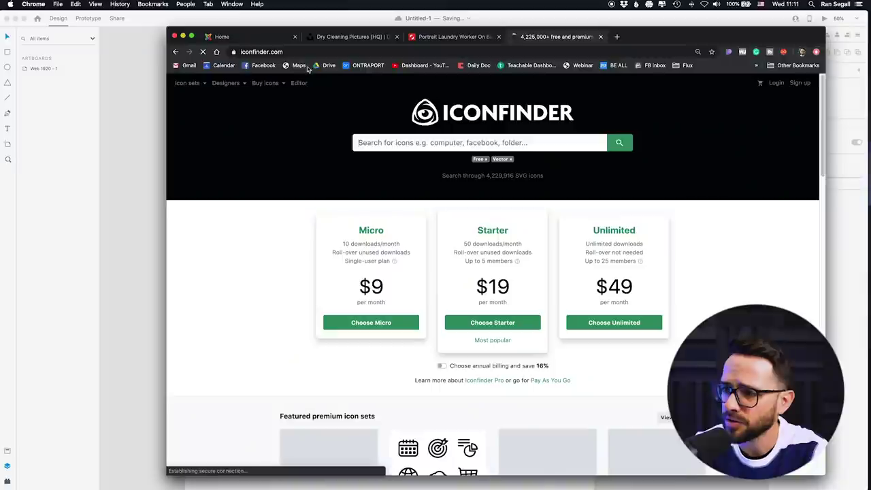
click(390, 143)
text(award)
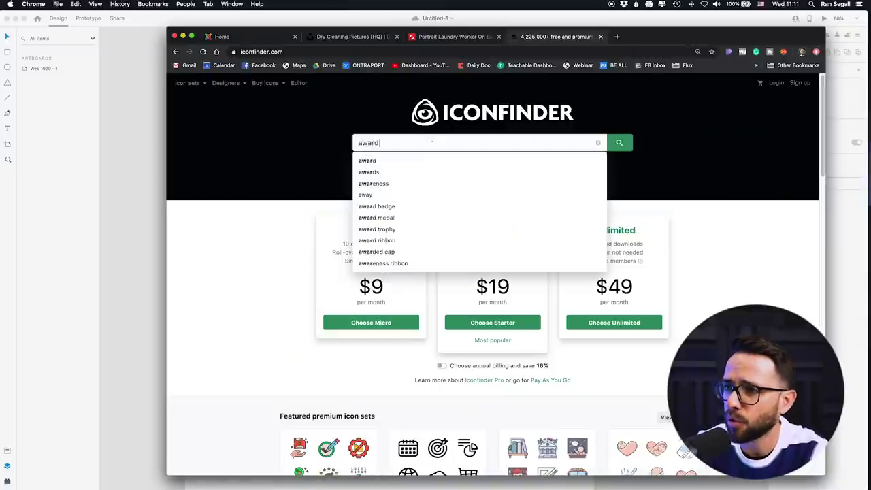
key(Return)
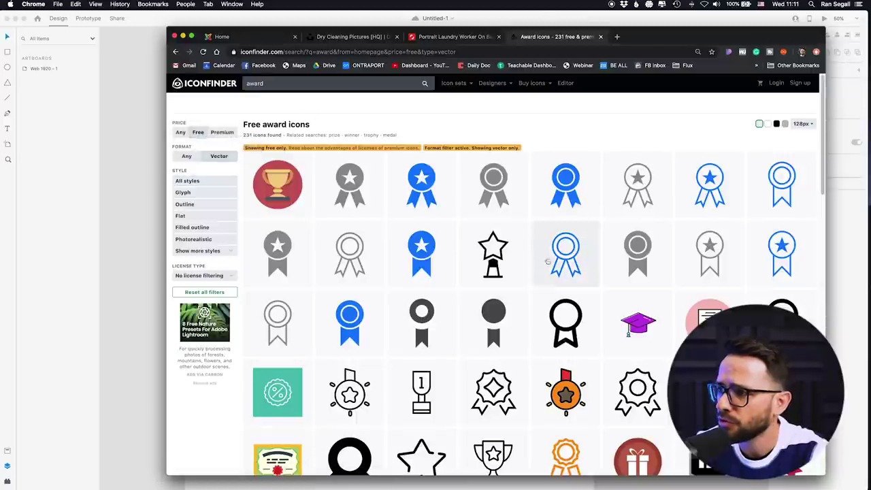
Step: Look through the free award icons and download the solid blue ribbon with a star as an SVG to the Desktop
scroll(322, 207, down, 1)
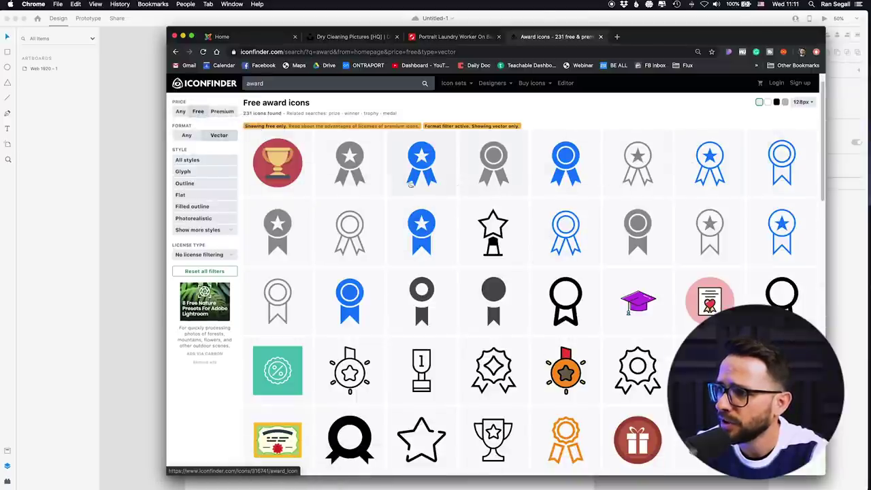
scroll(517, 173, down, 3)
scroll(477, 167, up, 2)
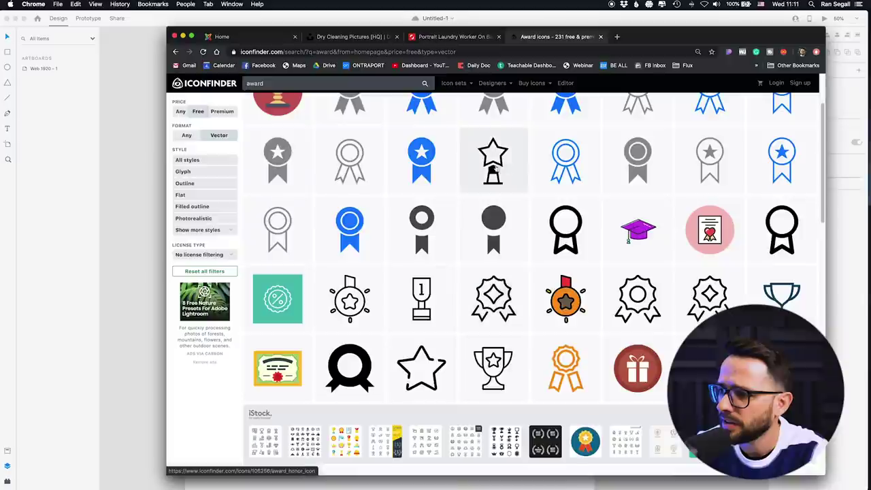
scroll(447, 164, down, 8)
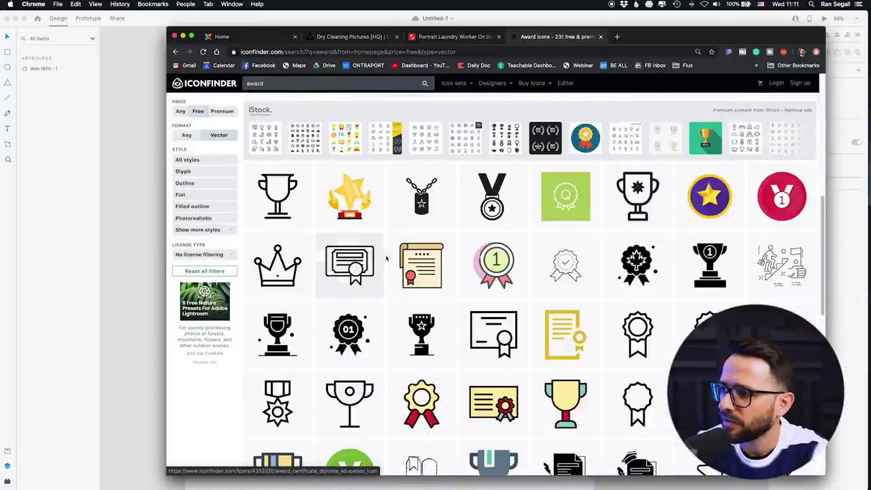
scroll(462, 302, down, 1)
scroll(462, 303, down, 3)
scroll(612, 238, up, 8)
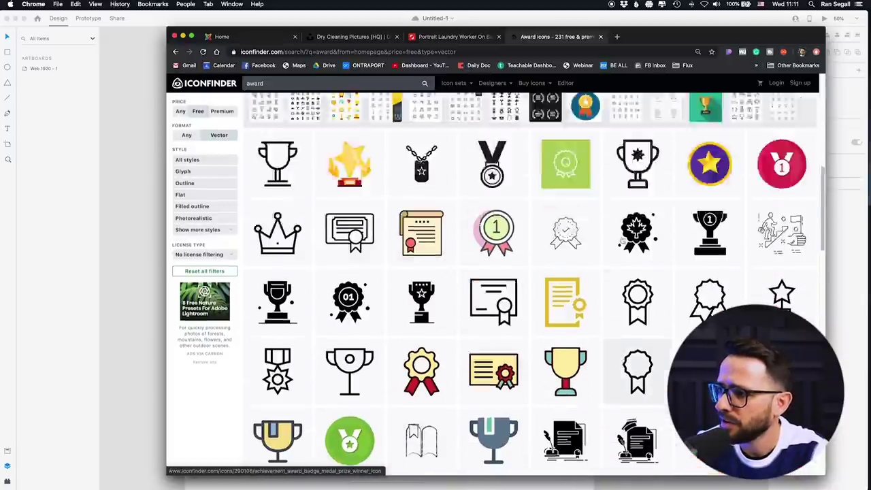
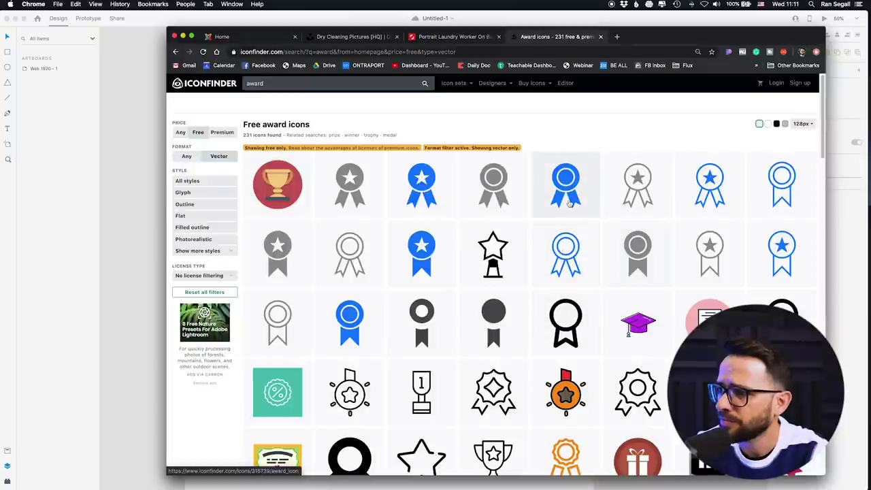
click(428, 186)
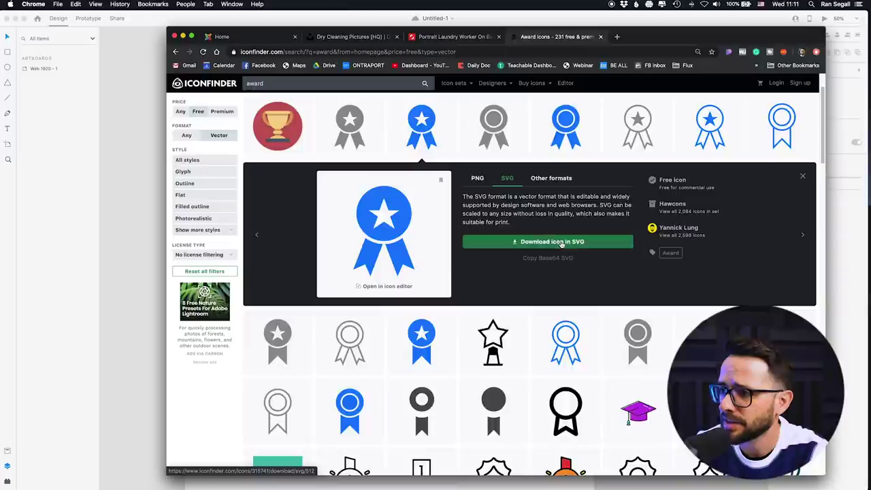
click(562, 242)
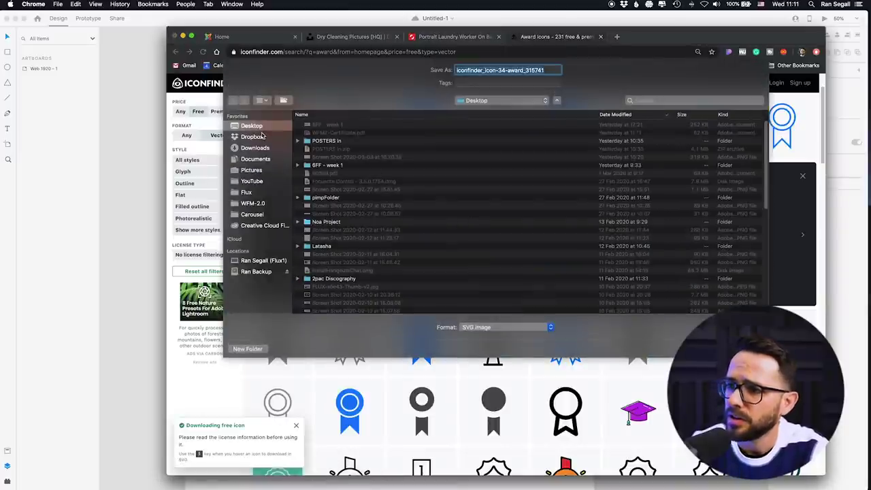
key(Return)
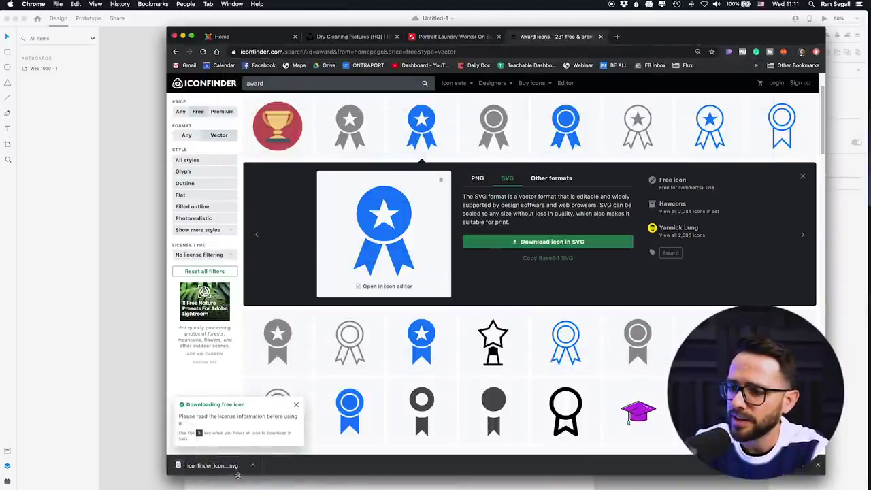
Step: Bring the downloaded award SVG from Finder into the XD artboard, replacing the placeholder circle below the hero, and nudge it into place
click(254, 465)
click(261, 469)
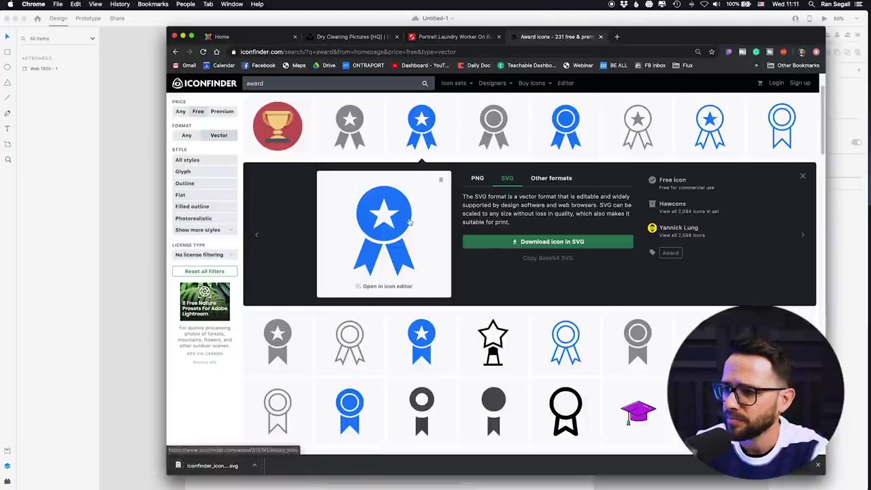
key(super+Tab)
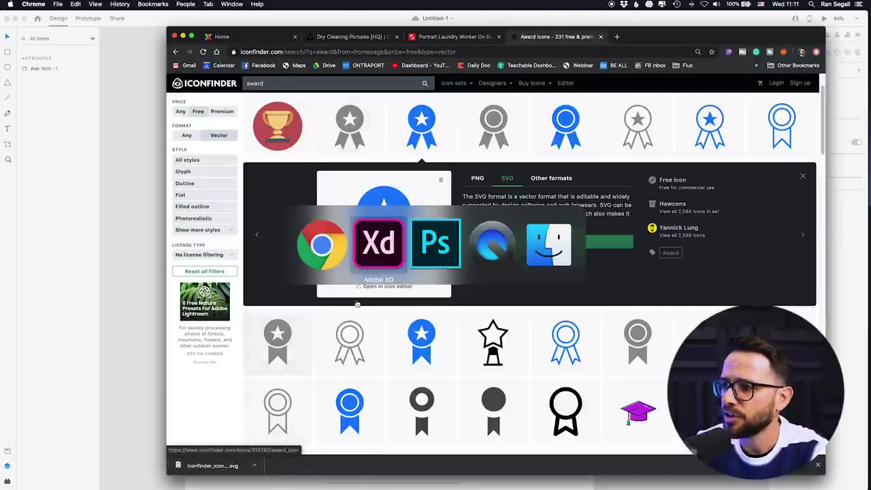
key(super+Tab)
key(super+Tab)
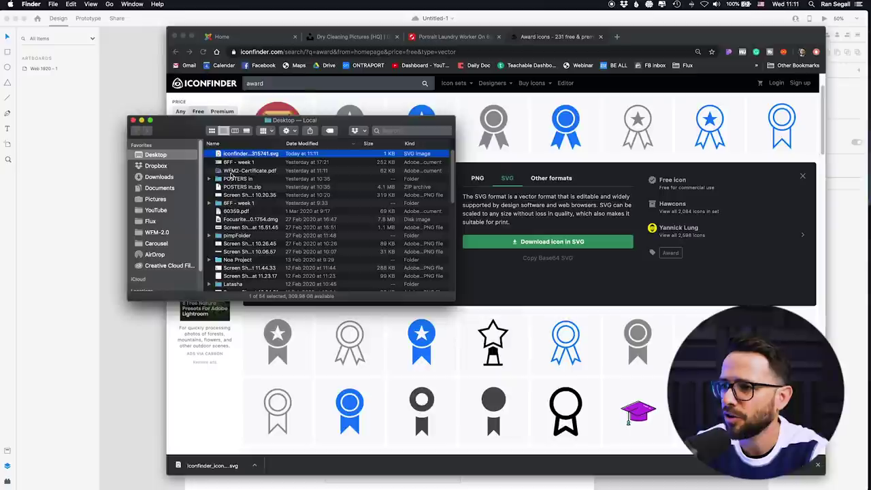
key(super+Tab)
key(super+Tab)
drag(240, 158, 325, 313)
click(325, 313)
key(Delete)
key(shift+Right)
key(Right)
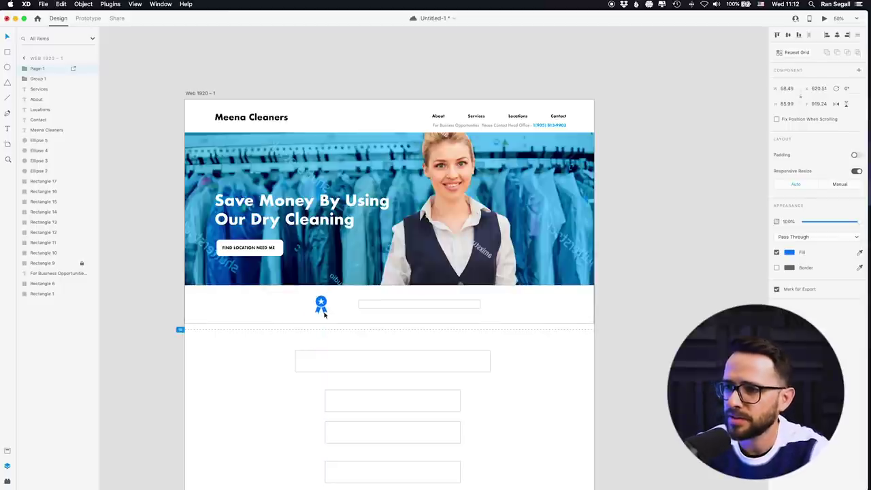
Step: Delete the placeholder bar beside the award icon and put a copy of the "Services" navigation text in its place
key(super+equal)
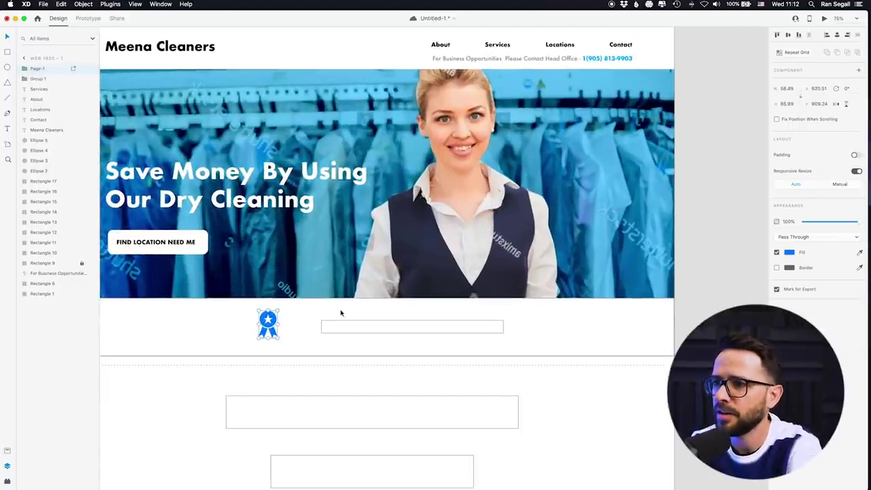
click(343, 325)
key(Delete)
drag(490, 45, 317, 332)
Step: Switch to Chrome and copy "winner for the last 5 years by Mississauga News" from the Welcome section of the Meena Cleaners home page
key(super+Tab)
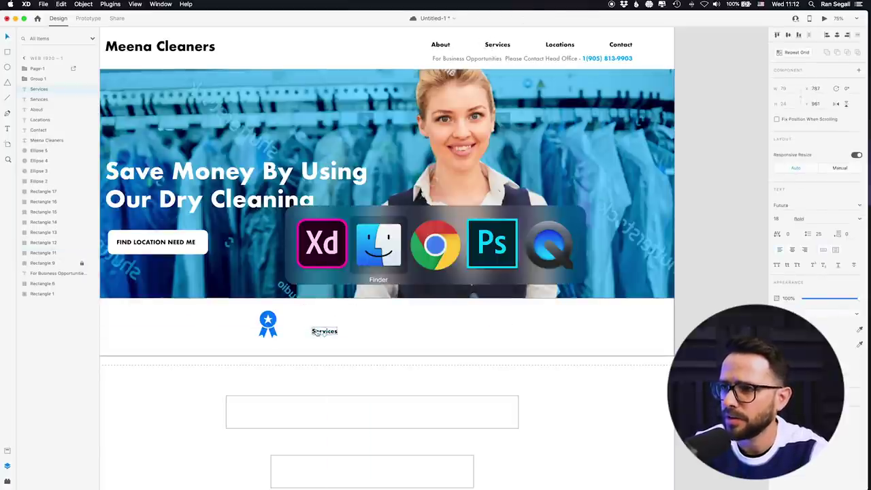
key(super+Tab)
click(256, 38)
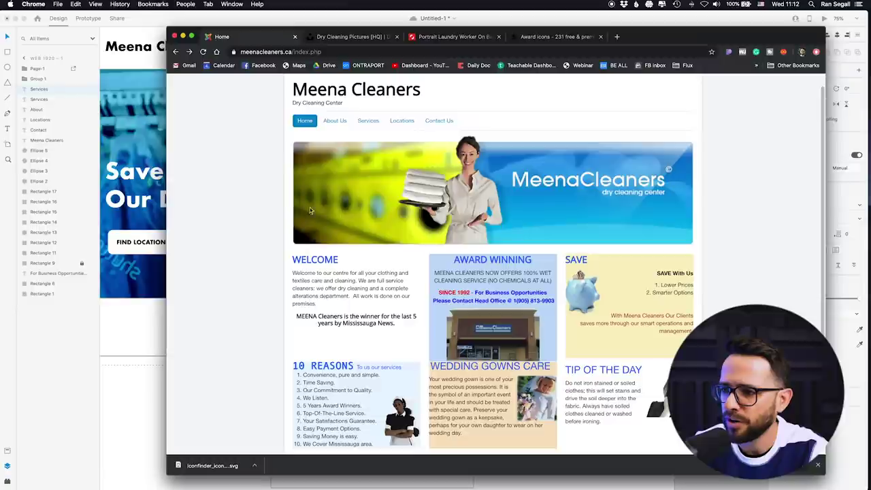
drag(359, 315, 379, 324)
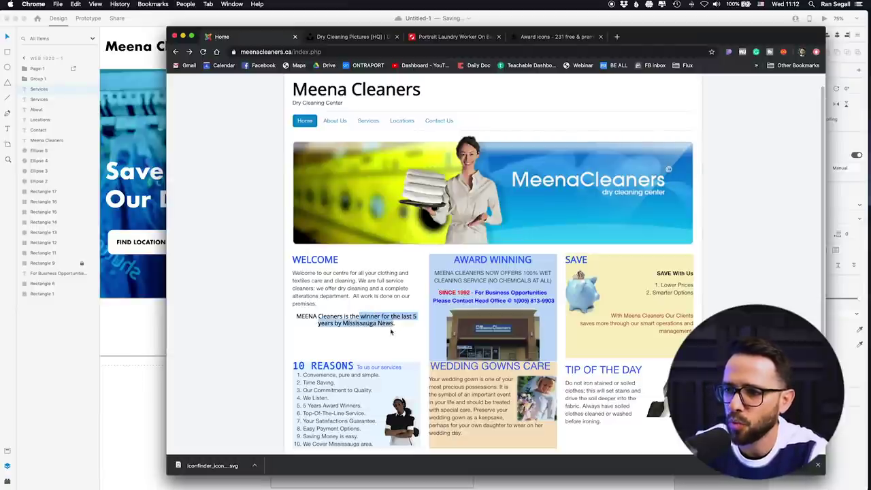
key(super+c)
Step: Return to XD, replace the duplicated "Services" text with the copied award sentence and align it beside the award icon at about X 769, Y 949
click(154, 330)
double_click(319, 331)
key(super+v)
key(Escape)
drag(326, 335, 324, 331)
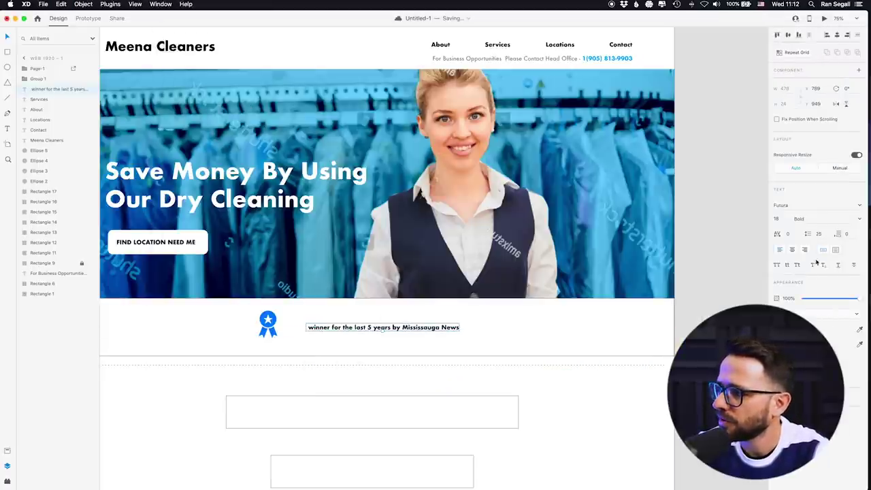
Step: Set the award sentence's Futura font weight to Medium
click(860, 219)
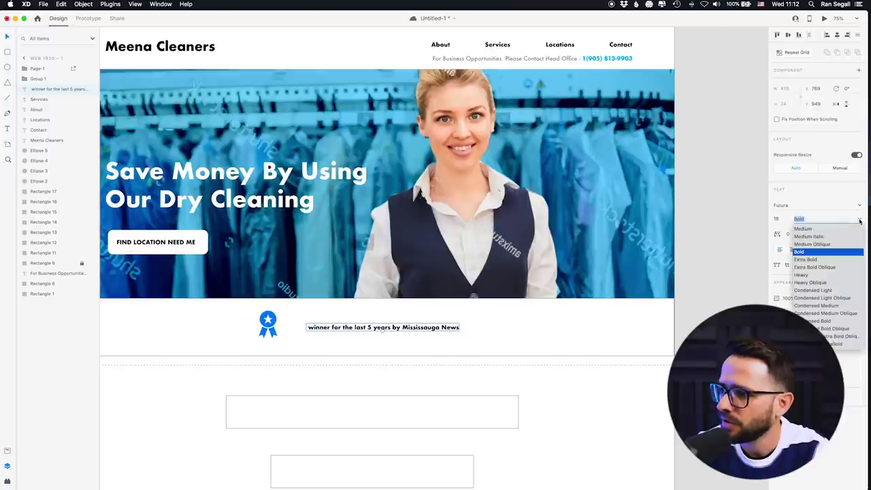
click(821, 229)
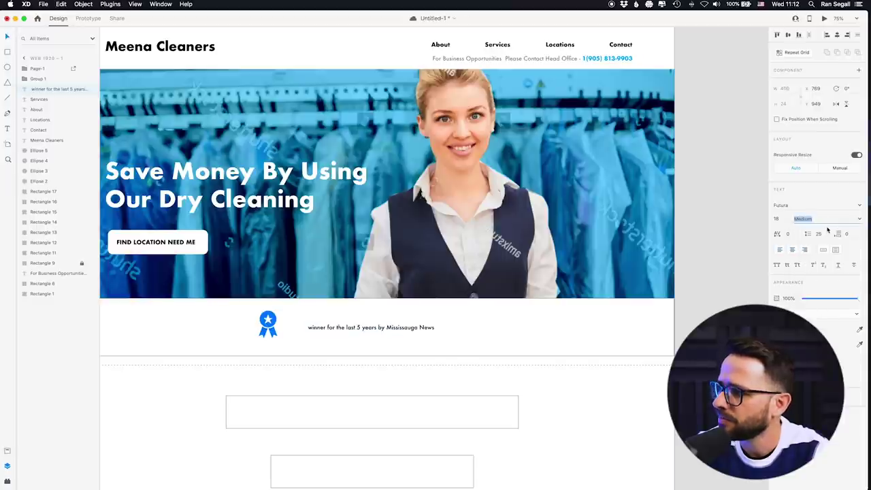
click(865, 220)
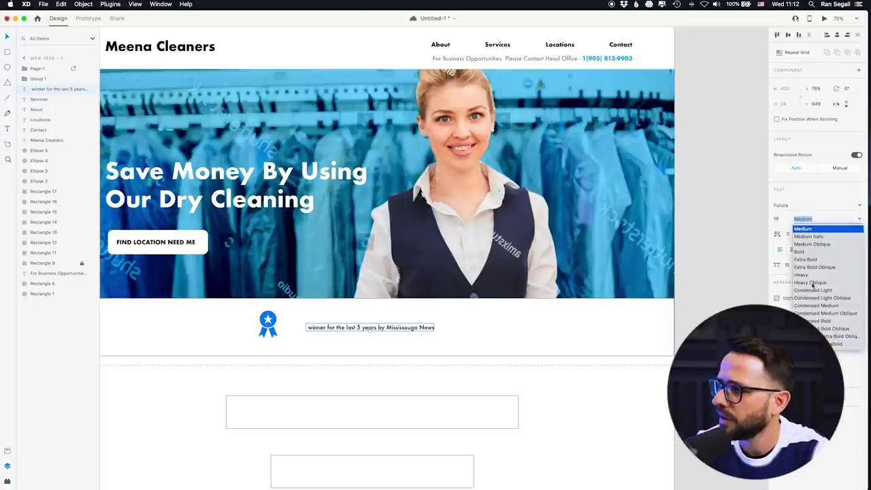
click(818, 213)
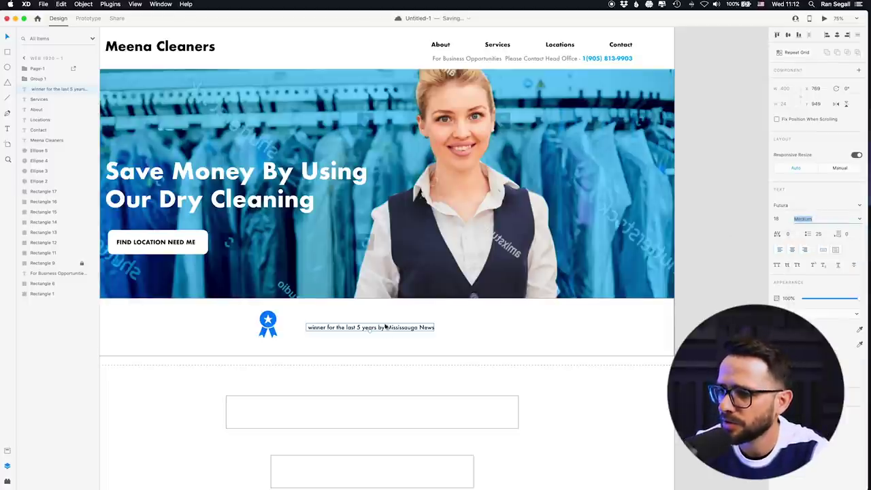
Step: Open the award sentence for editing and select the first letter of "winner"
double_click(310, 328)
click(309, 327)
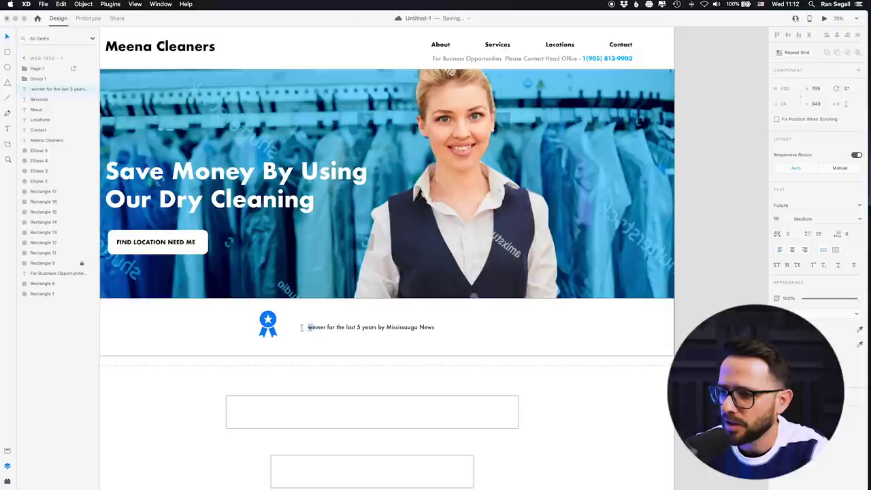
Step: Capitalize the first letter of the award line so it reads "Winner", and set its font size to 25
text(W)
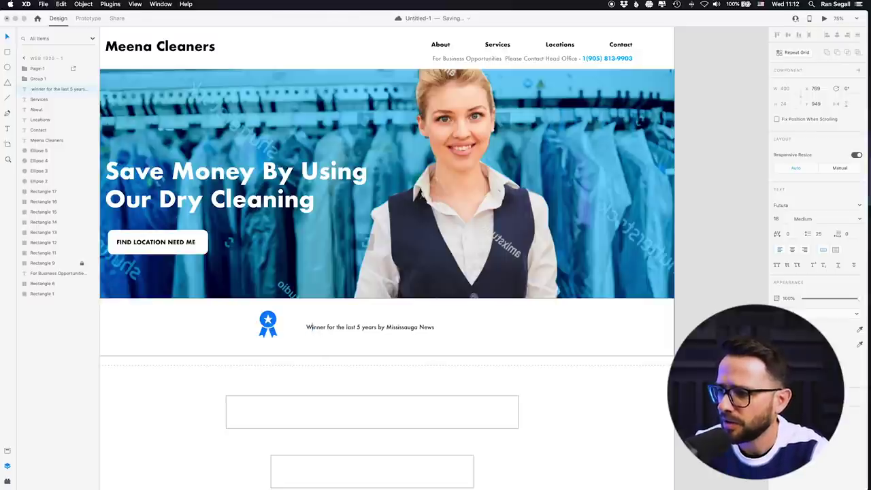
key(Escape)
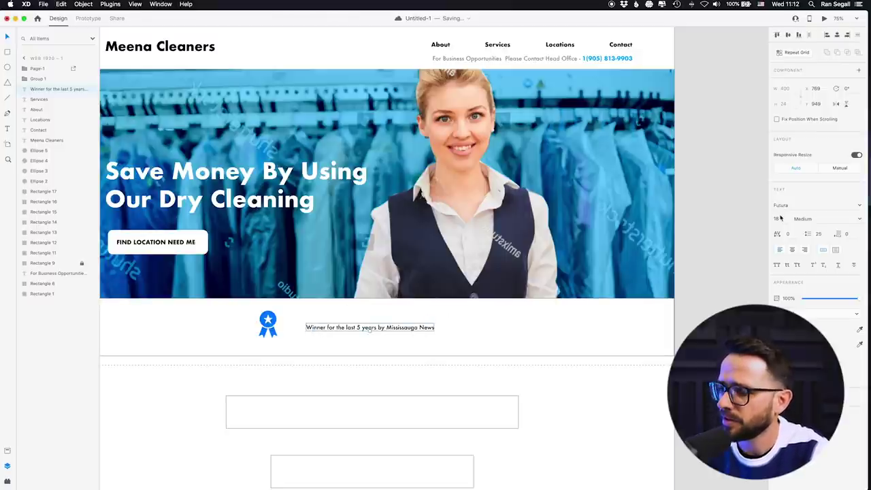
text(26)
key(Return)
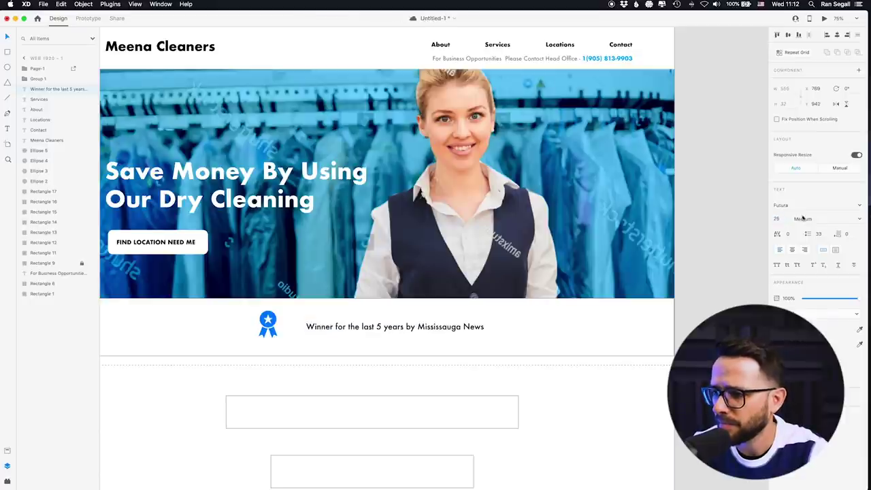
Step: Move the award line closer to the blue ribbon icon and level it with the icon
drag(429, 329, 412, 327)
click(653, 307)
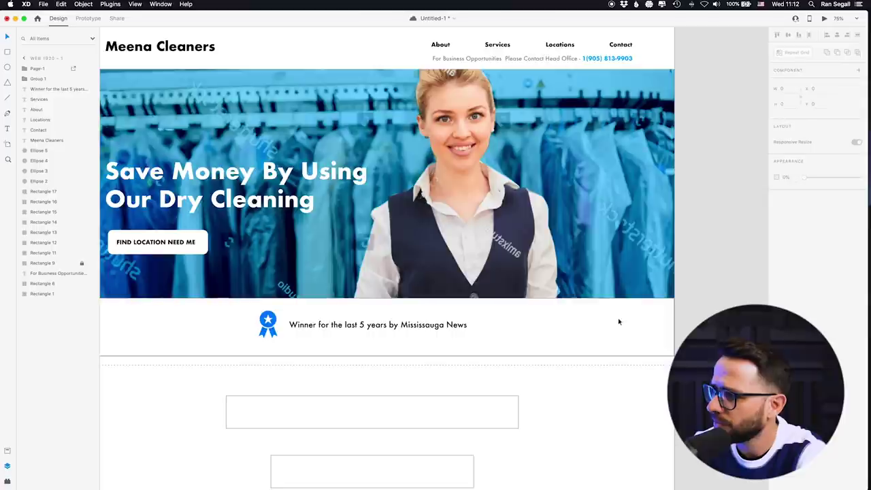
Step: Unlock the white rectangle behind the award line and remove its border
click(395, 290)
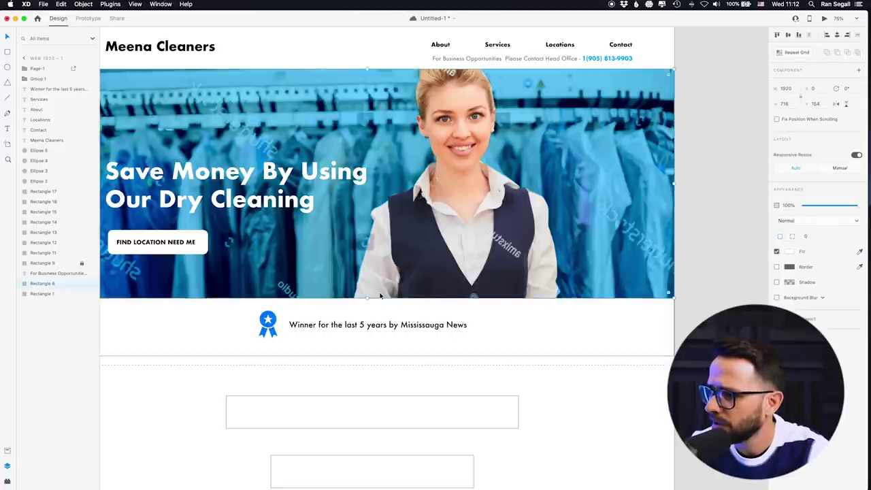
click(708, 248)
key(super+equal)
click(572, 440)
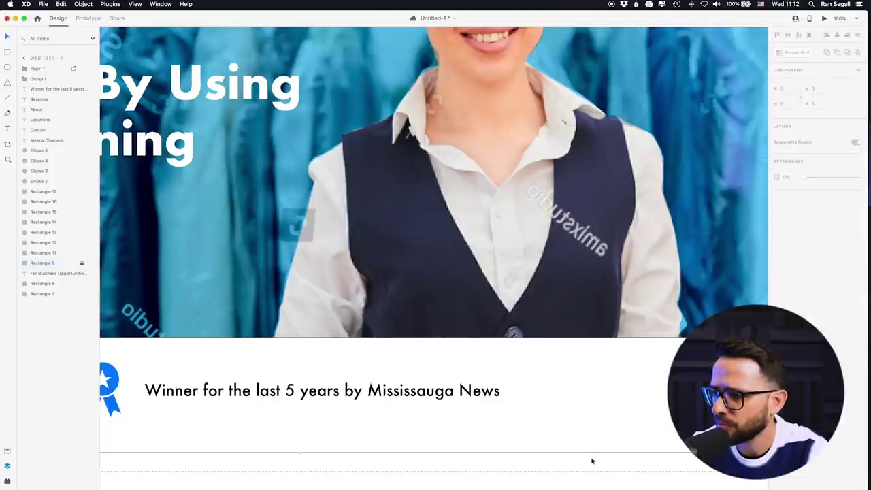
key(super+minus)
key(super+minus)
key(super+minus)
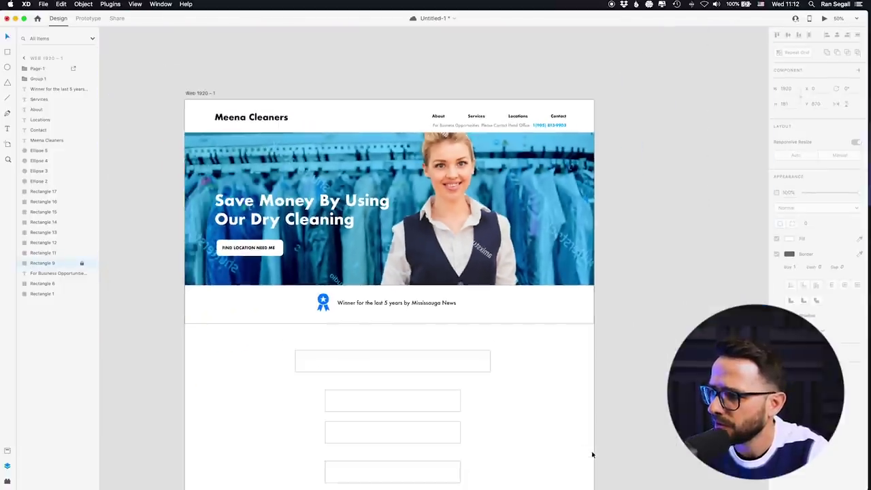
click(694, 294)
click(534, 321)
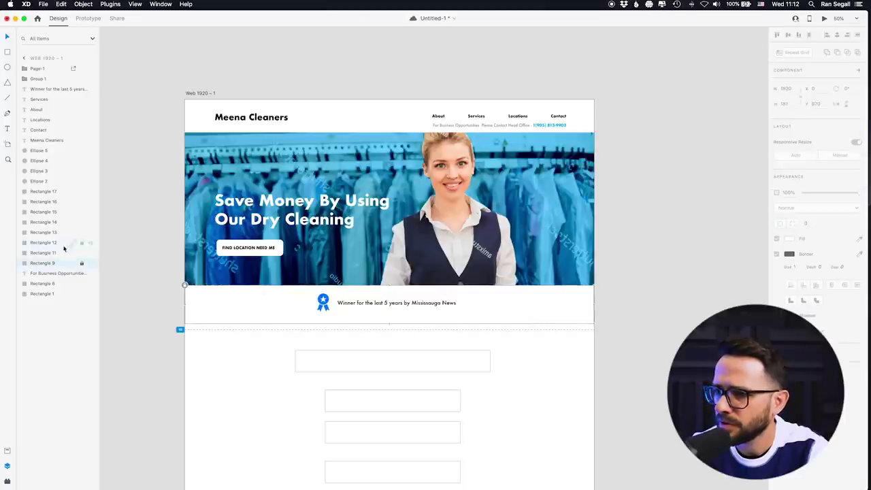
click(82, 264)
click(158, 301)
click(230, 319)
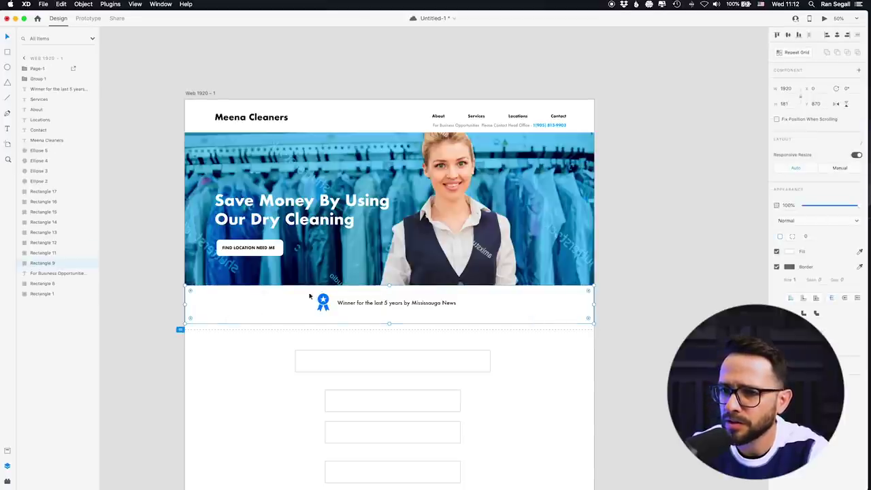
click(681, 300)
Step: Group the ribbon icon with the award line and center the group horizontally on the white strip
click(339, 306)
click(320, 307)
shift+click(322, 307)
key(Escape)
click(366, 304)
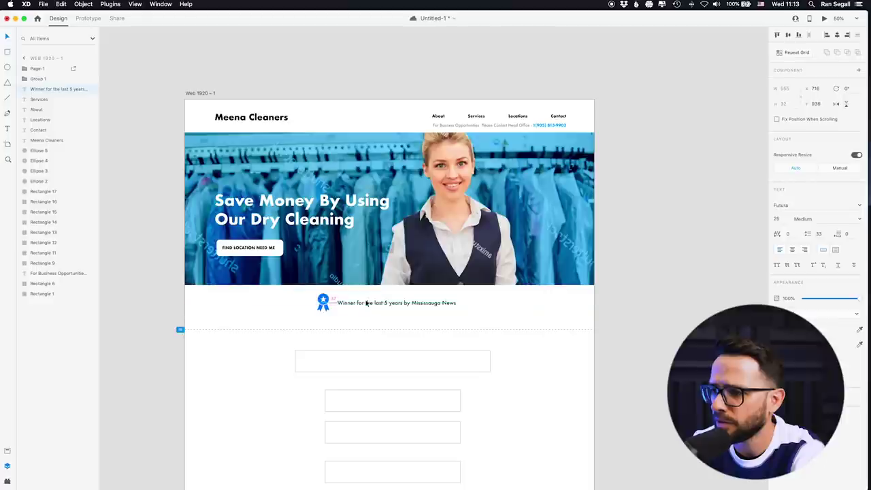
shift+click(327, 308)
key(super+g)
shift+click(498, 307)
click(837, 34)
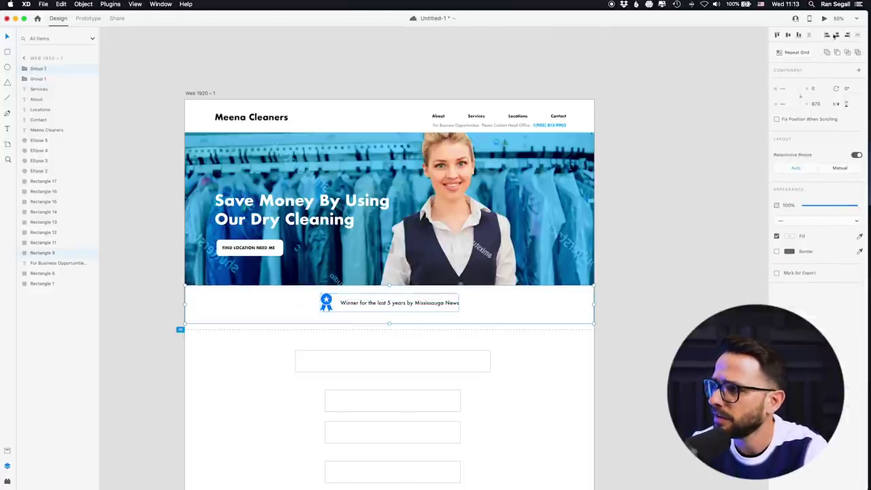
click(647, 130)
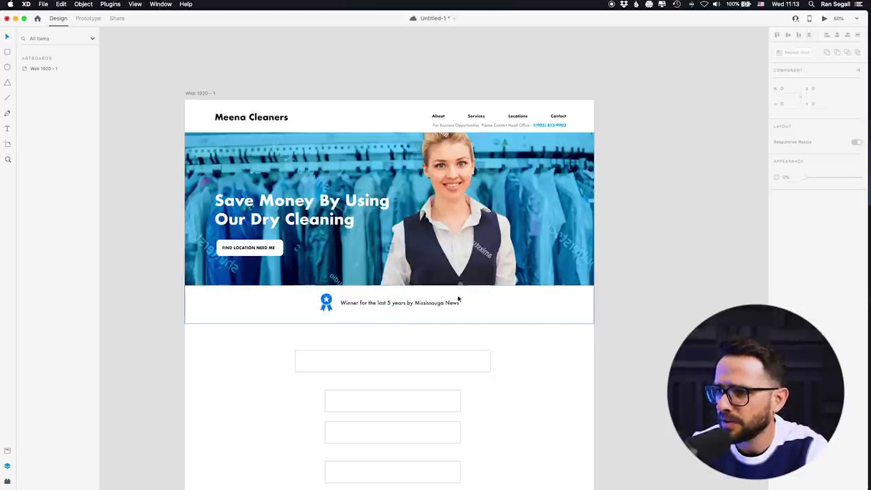
Step: Recolor the Meena Cleaners logo text with the ribbon icon's blue and nudge it slightly up
click(227, 120)
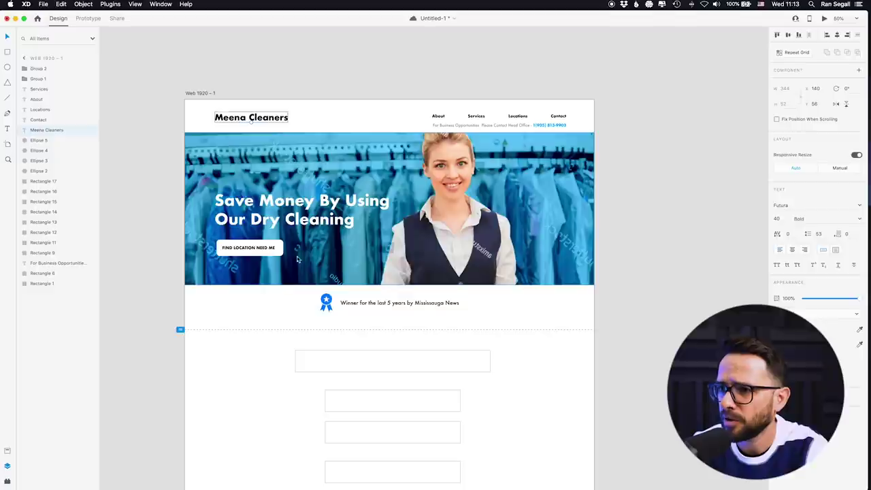
click(324, 305)
click(113, 204)
click(280, 118)
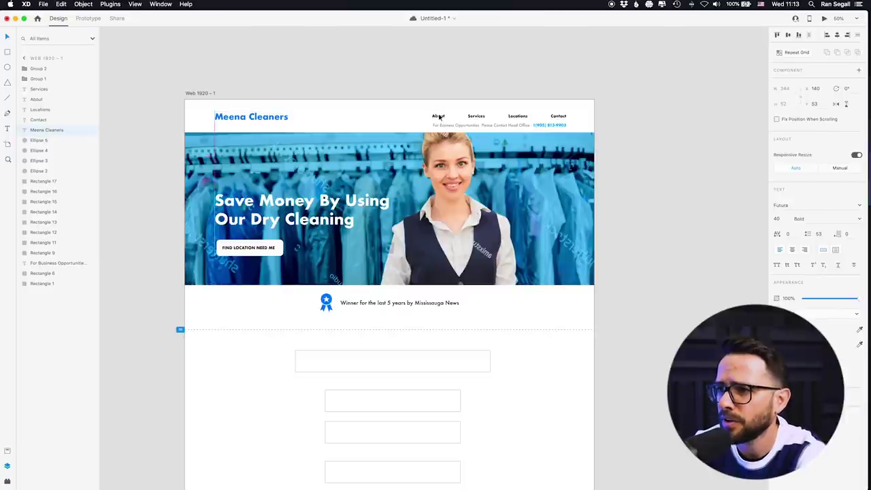
Step: Nudge the navigation links, contact line and header background up together to about Y -14
drag(595, 109, 404, 126)
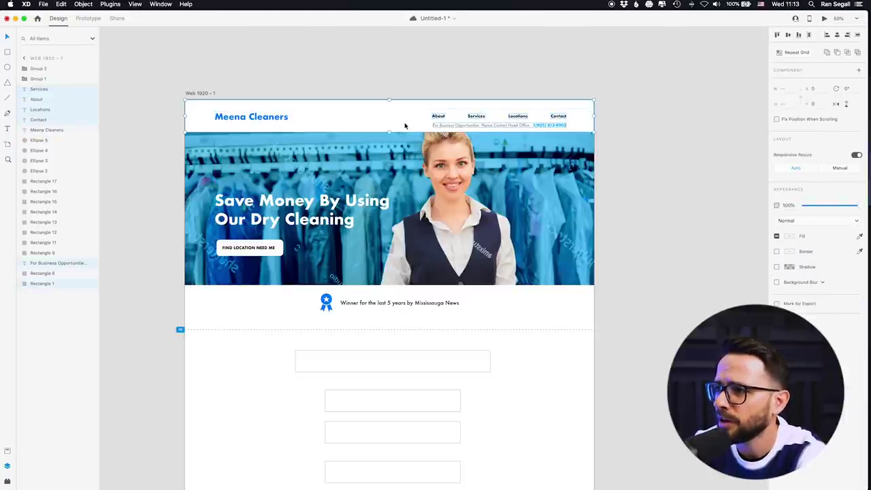
key(shift+Up)
key(Up)
key(Up)
key(Up)
key(Up)
key(Up)
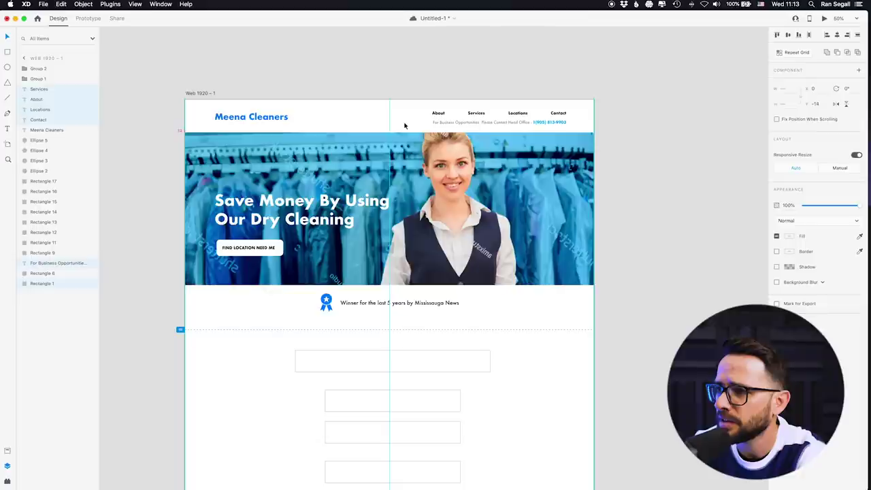
click(345, 68)
Step: Duplicate the full-width white section rectangle to just below the award strip and send the copy to the back
scroll(232, 340, down, 3)
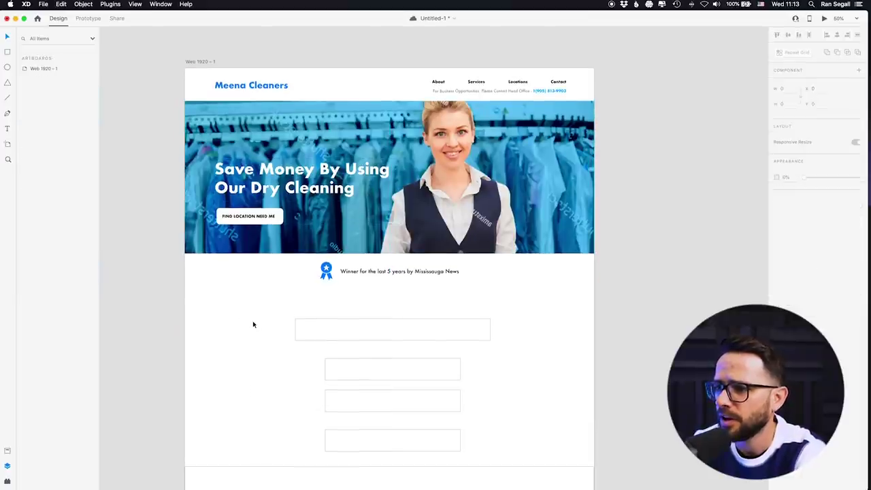
scroll(252, 324, down, 2)
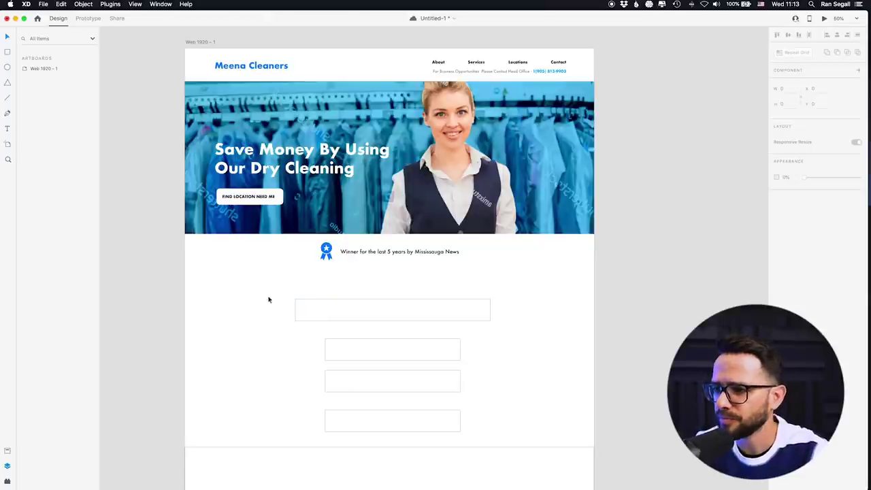
drag(231, 469, 241, 304)
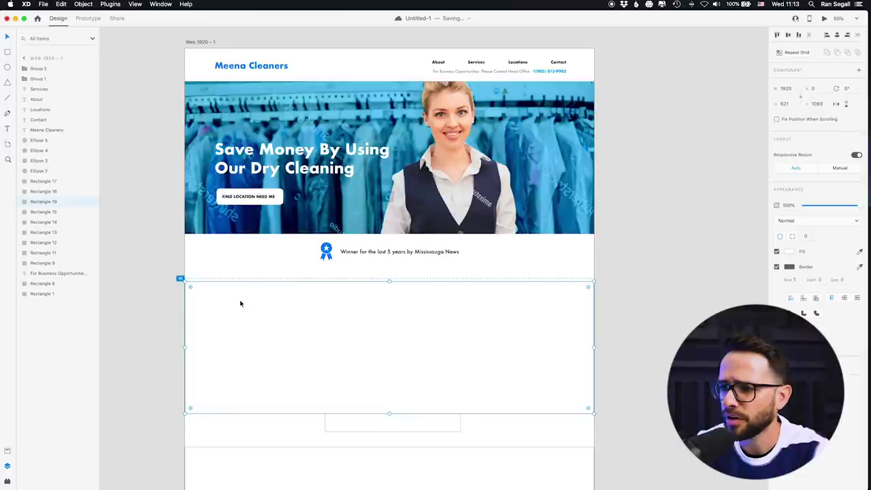
key(super+shift+bracketleft)
drag(240, 303, 241, 300)
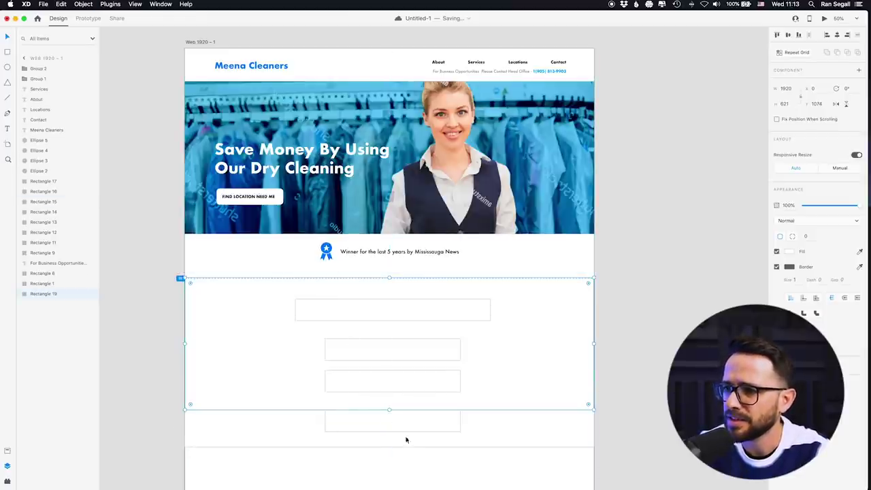
Step: Move the copied rectangle up to Y 1044 without a border, and send it and the award strip's rectangle to the back
drag(220, 319, 221, 320)
key(shift+Up)
key(super+shift+bracketright)
click(202, 250)
key(super+shift+bracketleft)
click(199, 323)
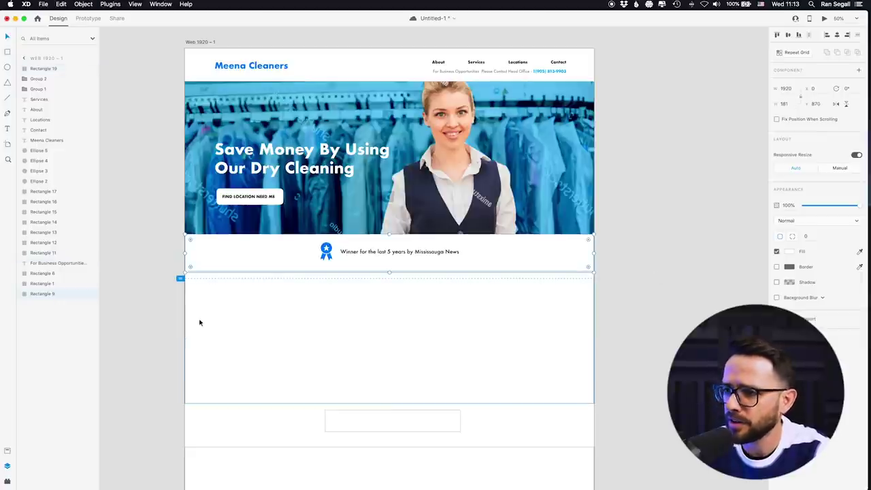
key(super+shift+bracketleft)
click(191, 259)
click(260, 333)
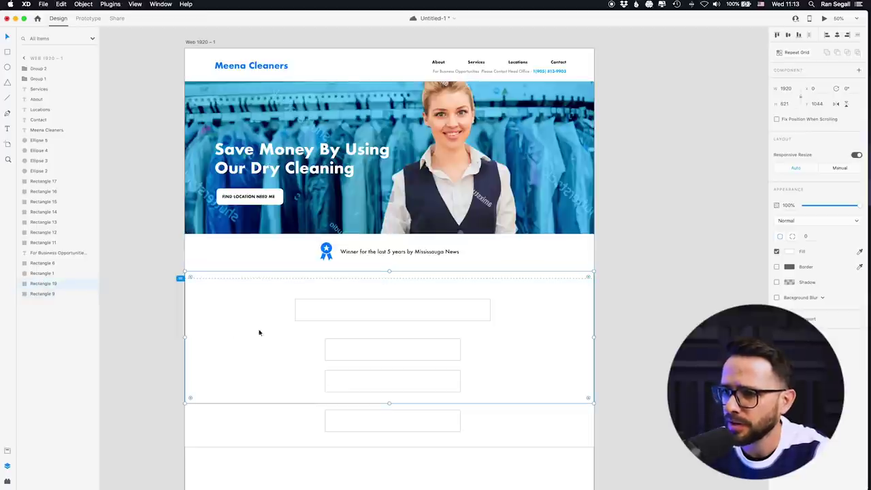
Step: Fill the borderless section rectangle below the award strip with a pale cyan-blue
click(790, 253)
drag(736, 255, 667, 213)
key(Return)
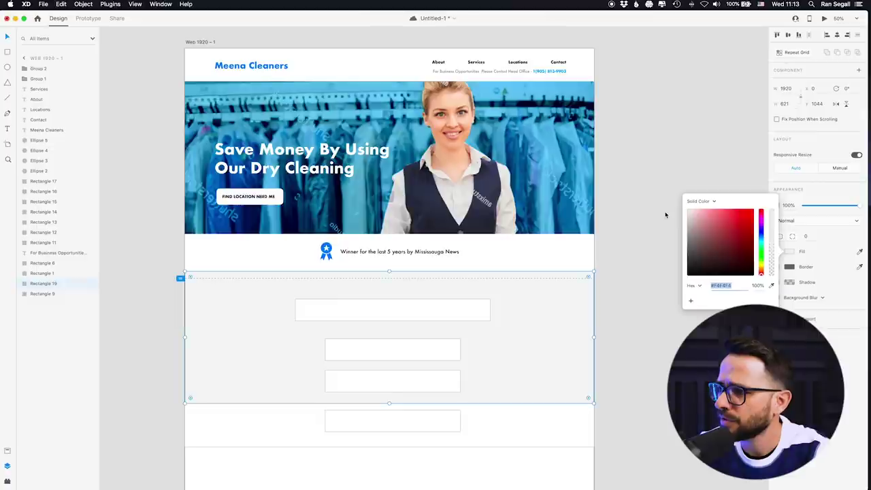
drag(760, 240, 755, 241)
drag(699, 216, 693, 211)
click(620, 241)
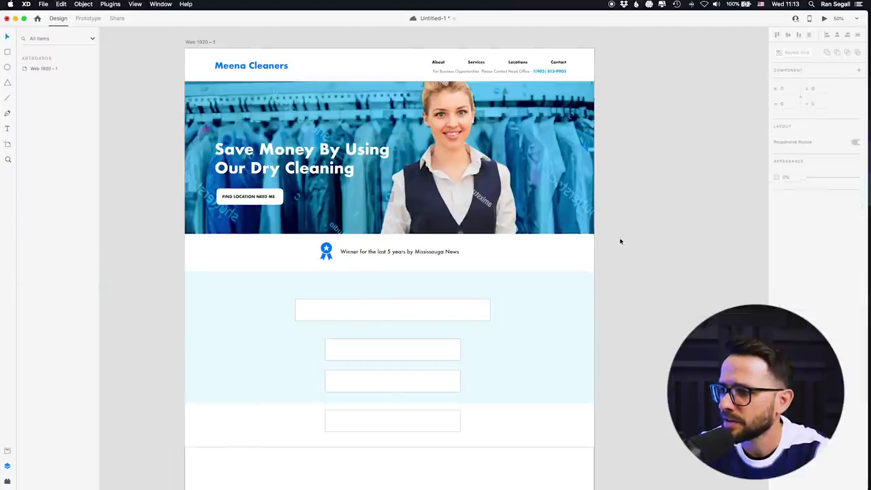
Step: Extend the pale blue section downward to a height of about 970 so it contains all the placeholder boxes
scroll(620, 241, down, 2)
click(528, 338)
drag(389, 366, 387, 440)
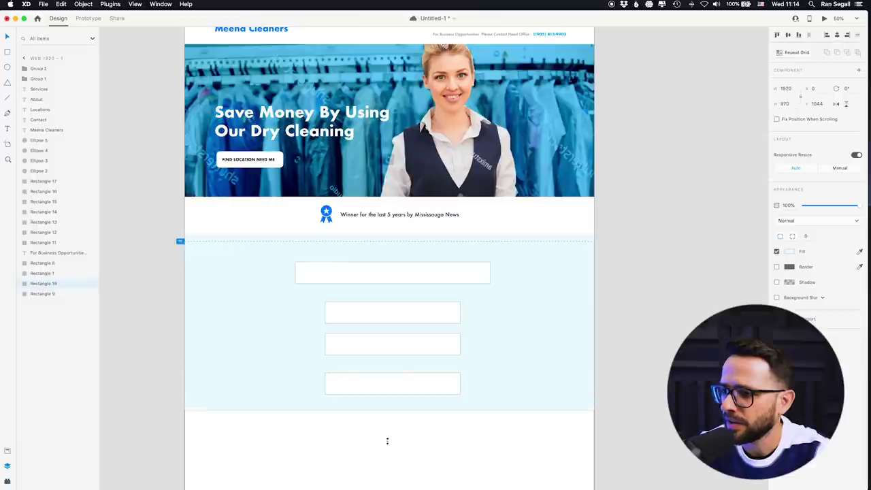
Step: Lower the upper edge of the white section rectangle below the blue area, reducing its height to about 394
scroll(434, 388, down, 10)
click(368, 248)
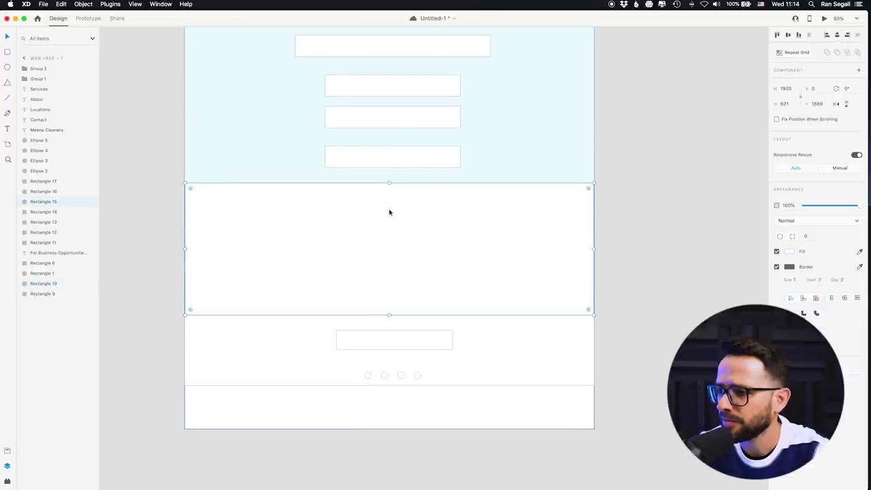
drag(389, 184, 390, 231)
scroll(324, 230, up, 12)
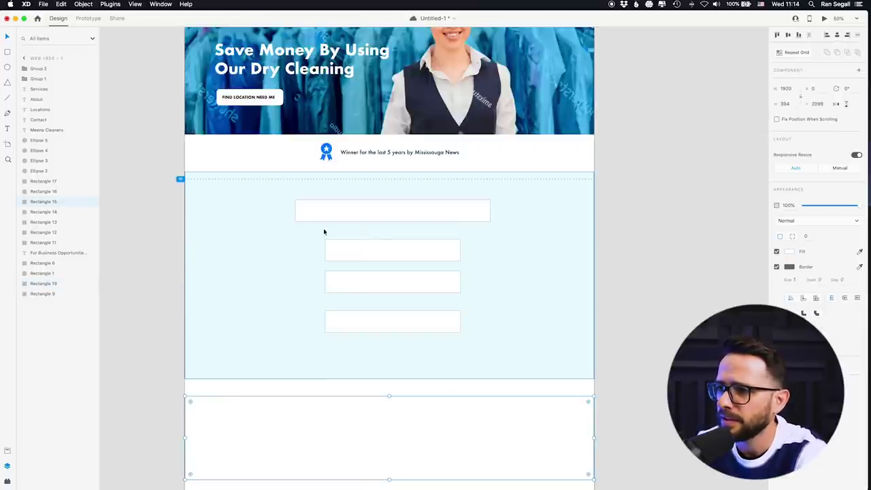
click(308, 173)
drag(312, 196, 302, 340)
key(super+z)
Step: Copy the hero headline out of its group and place the duplicate in the pale blue section
double_click(293, 173)
key(super+c)
key(super+shift+a)
key(super+v)
drag(294, 173, 406, 369)
Step: Copy the heading "10 REASONS To us our services" from the Meena Cleaners site in Chrome and replace the duplicated headline's text in XD
key(super+Tab)
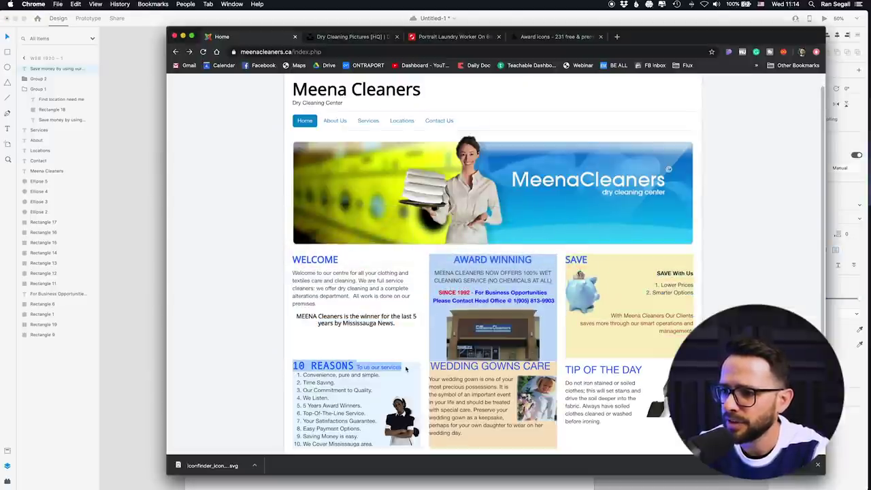
click(142, 326)
double_click(274, 367)
key(super+v)
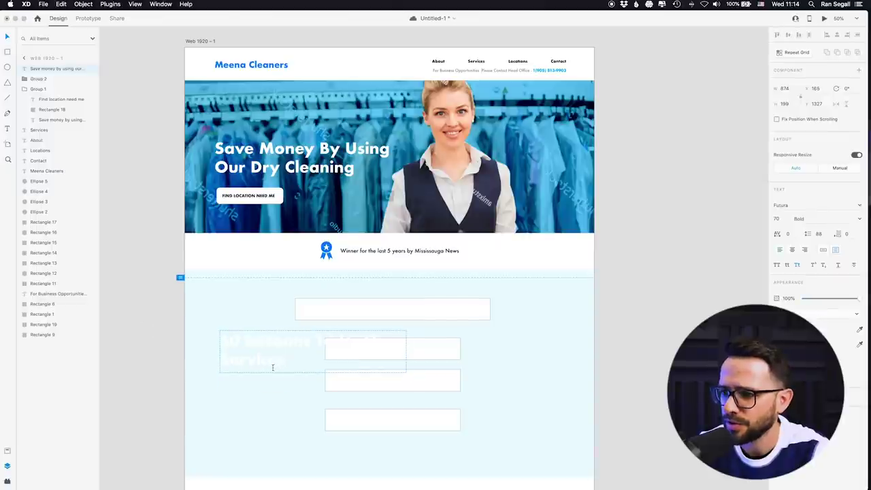
key(Escape)
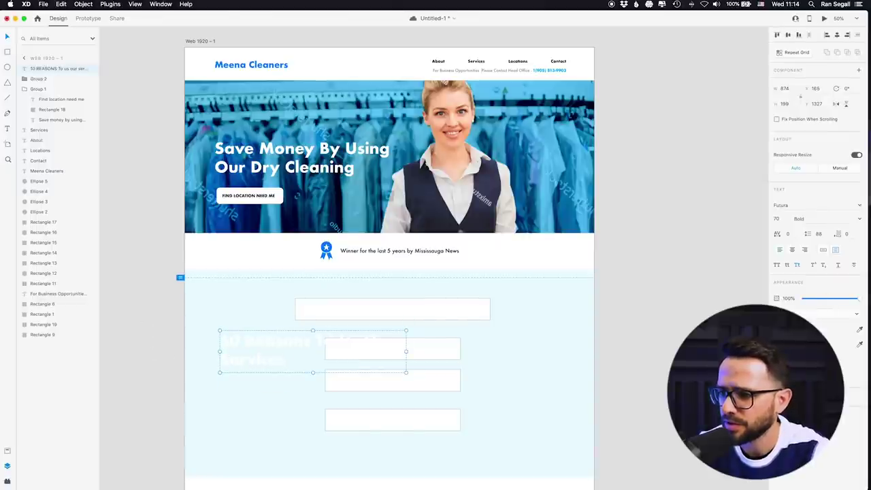
Step: Change the "10 Reasons" heading's text color to dark gray
click(778, 329)
click(688, 323)
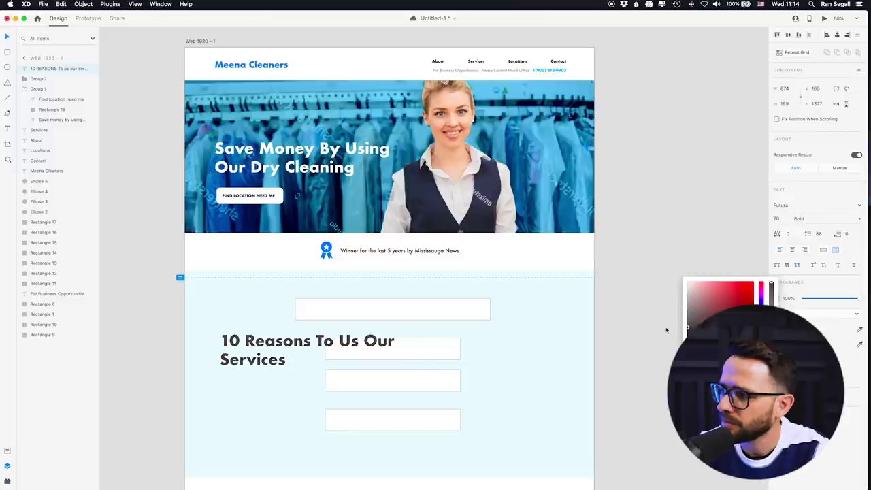
click(160, 331)
Step: Correct the heading's wording to "10 Reasons To Use Our Services"
double_click(358, 341)
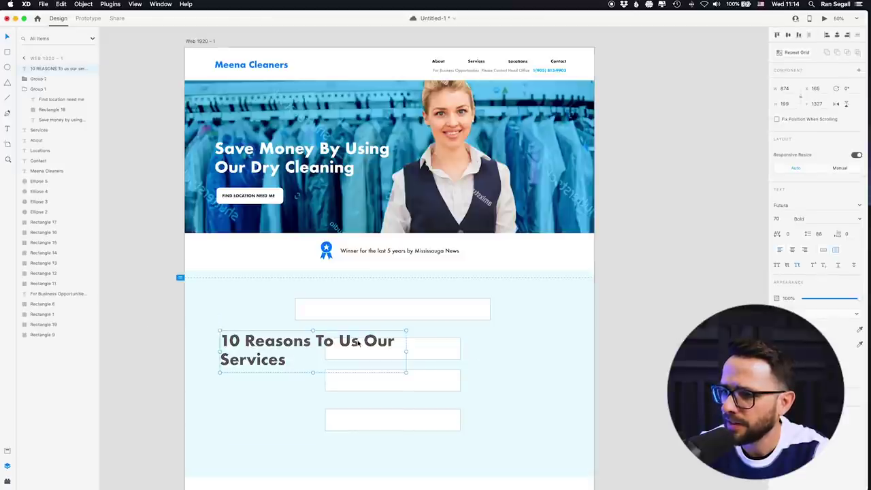
text(e)
key(Escape)
Step: Widen the heading's text box to about 1227 so it fits on one line, and move it to about X 291, Y 1278
drag(232, 344, 239, 334)
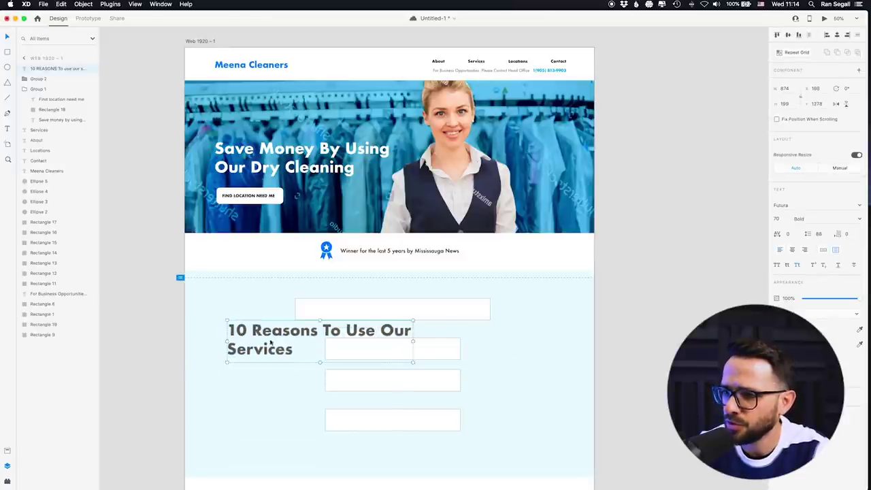
drag(413, 341, 488, 341)
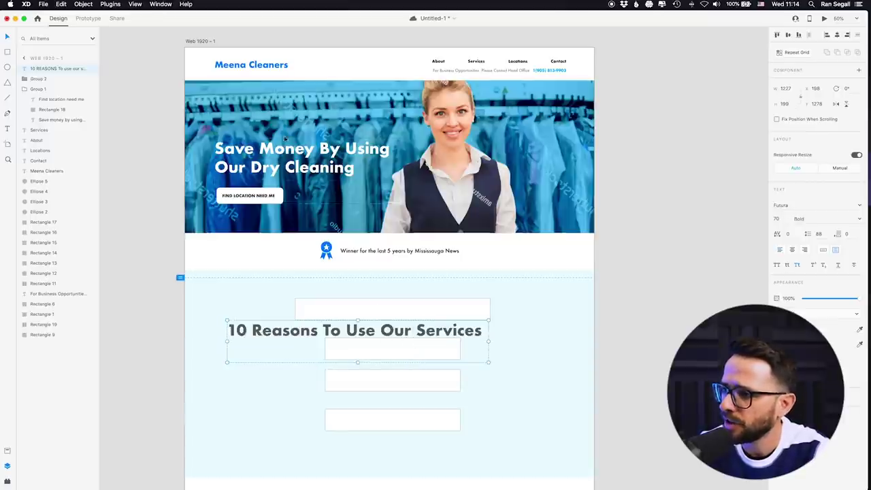
drag(303, 338, 322, 338)
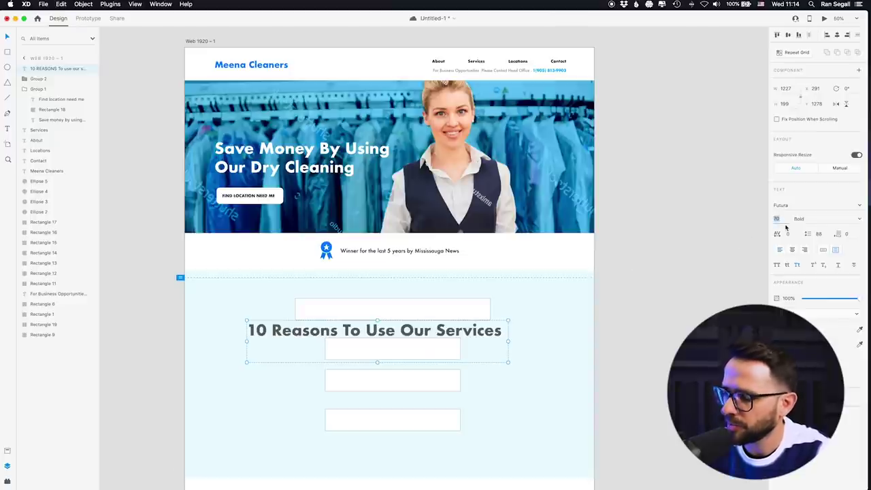
Step: Set the "10 Reasons" heading's font size to 55, switch it to auto width and center it near the section's upper edge
text(56)
key(Return)
click(263, 329)
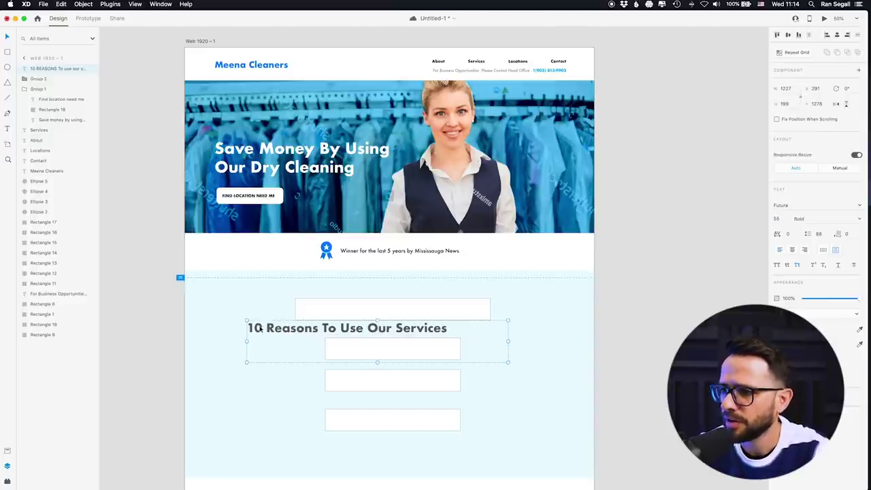
click(826, 251)
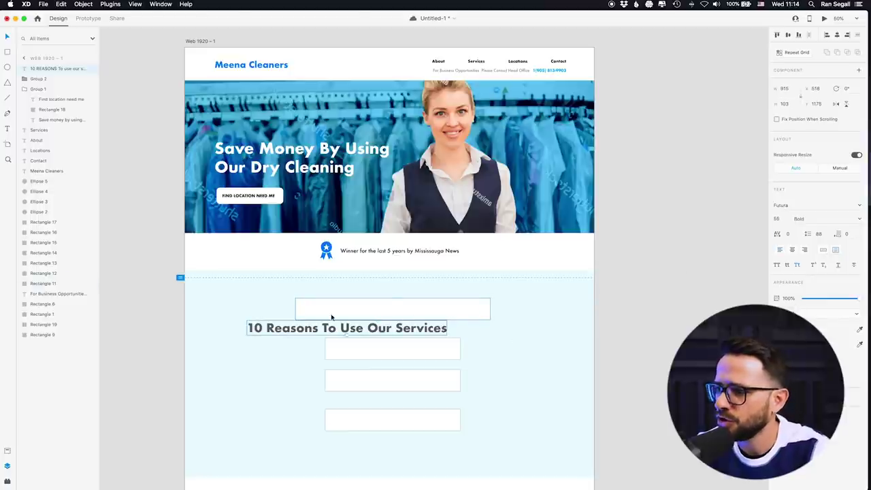
drag(269, 330, 318, 305)
Step: Delete the three remaining white placeholder rectangles below the "10 Reasons" heading
click(343, 348)
scroll(390, 369, down, 1)
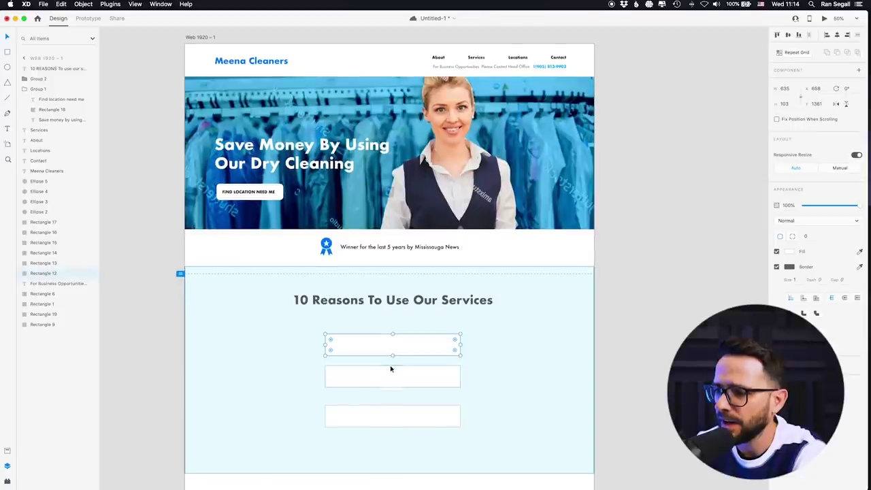
scroll(391, 369, up, 3)
scroll(408, 306, down, 3)
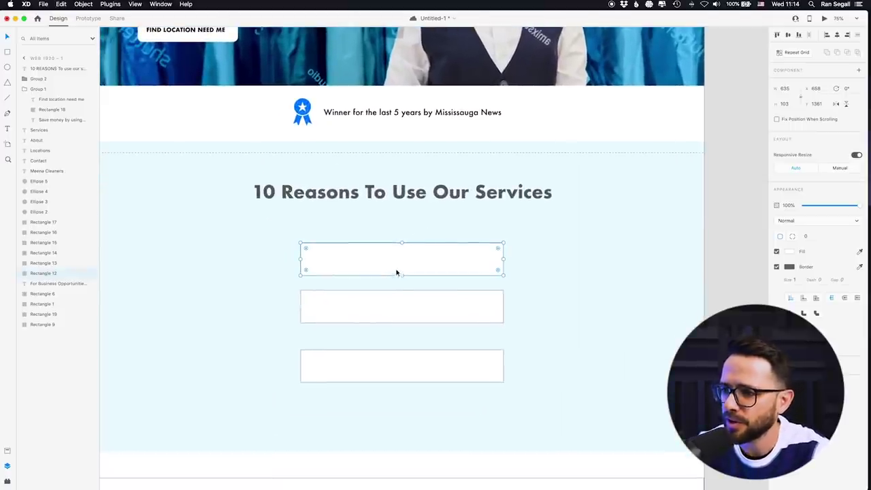
click(401, 300)
key(Delete)
click(395, 366)
key(Delete)
click(395, 247)
key(Delete)
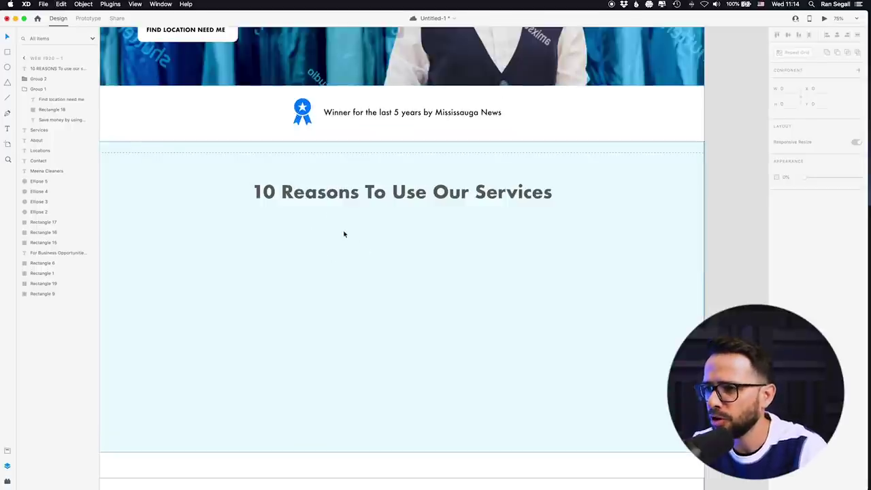
Step: Add a borderless circle about 68 px wide below the heading, filled with the blue sampled from the award icon
click(9, 68)
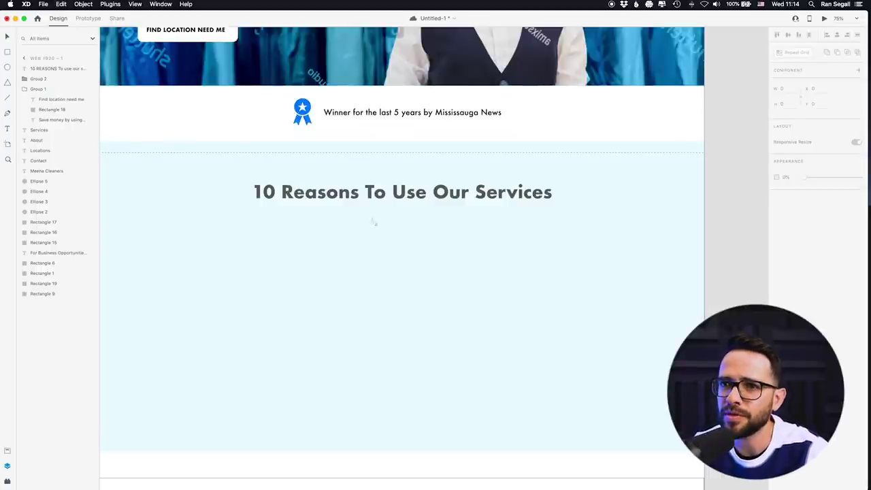
drag(374, 235, 400, 257)
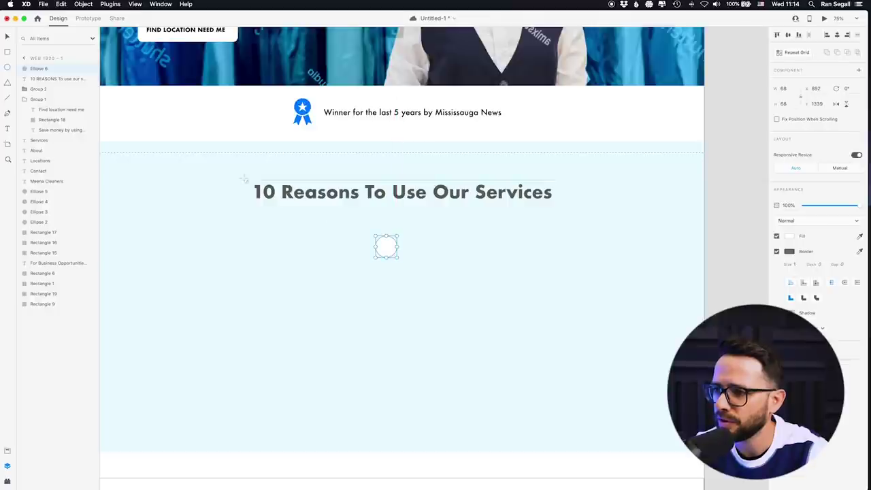
key(i)
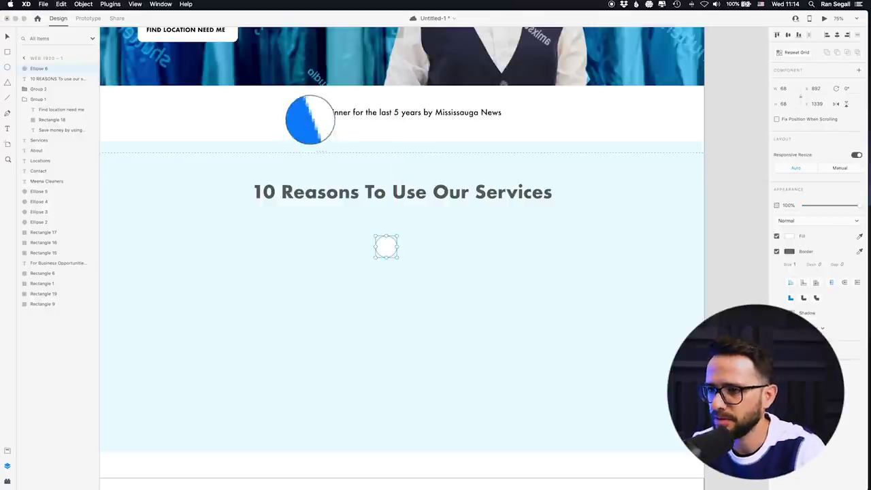
click(307, 116)
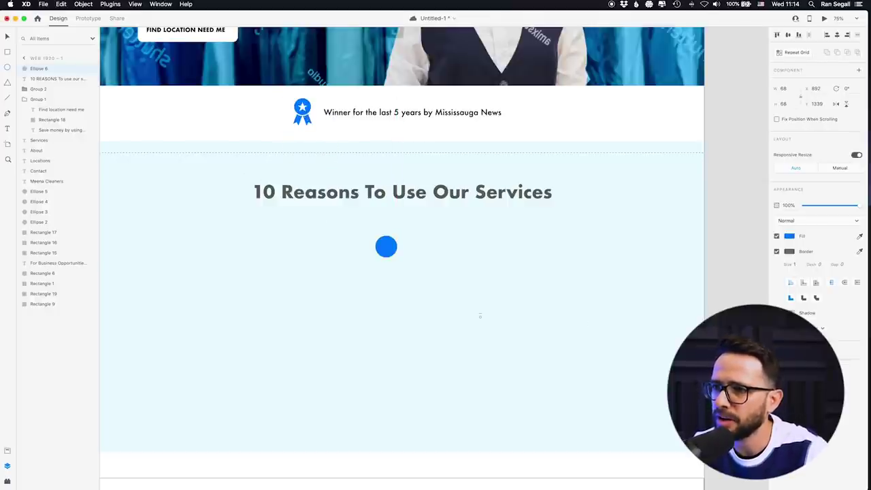
click(776, 251)
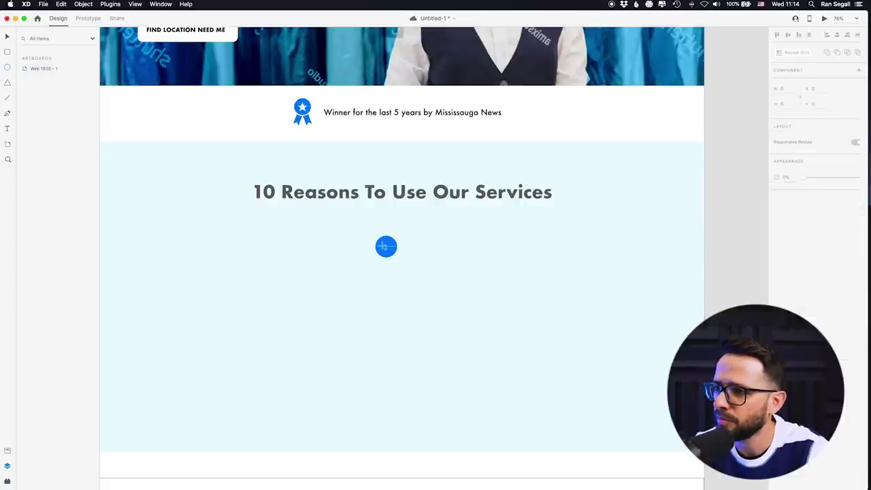
drag(385, 248, 385, 246)
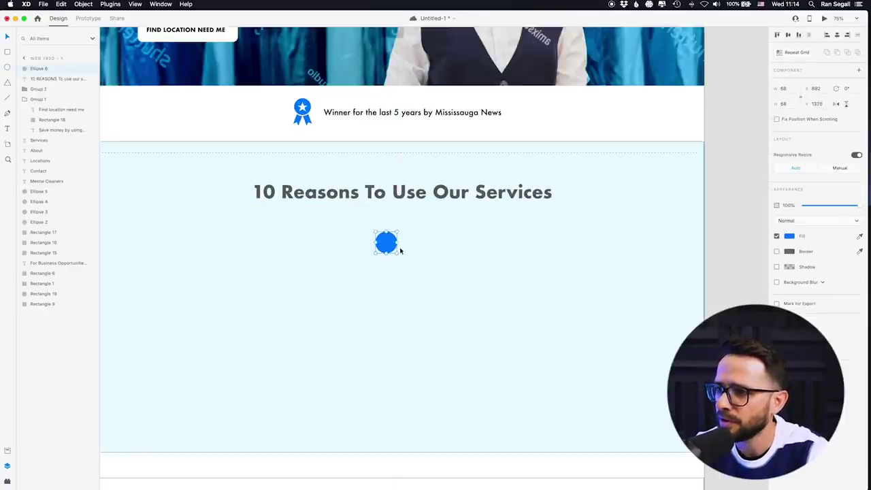
Step: Duplicate the heading, change the copy's text to "1", set its size to 35 and move it onto the blue circle
drag(387, 115, 405, 241)
key(super+z)
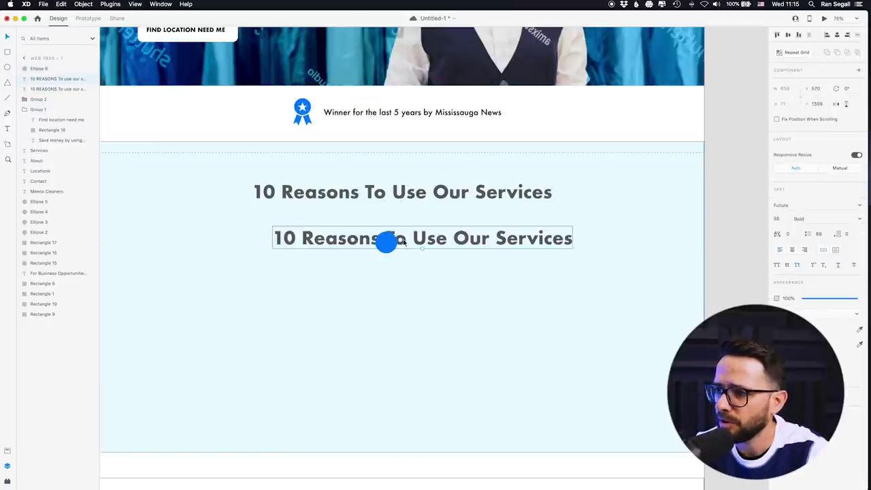
double_click(404, 242)
text(1)
key(Escape)
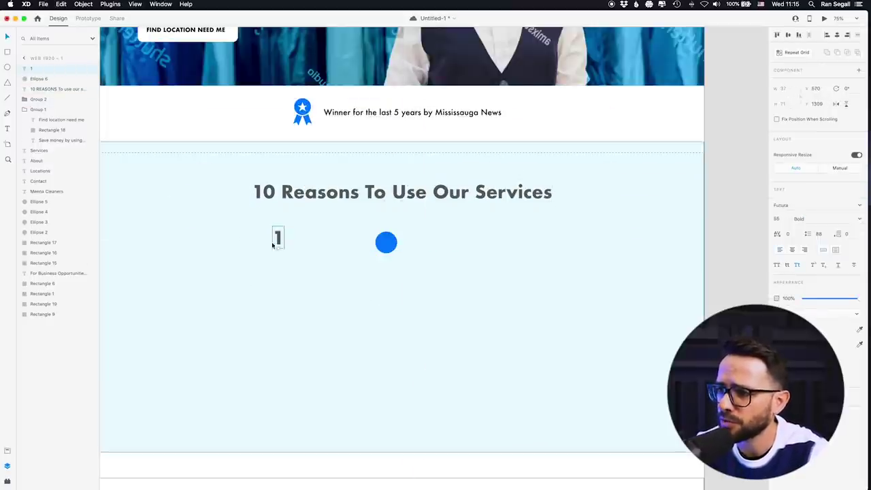
drag(278, 237, 383, 246)
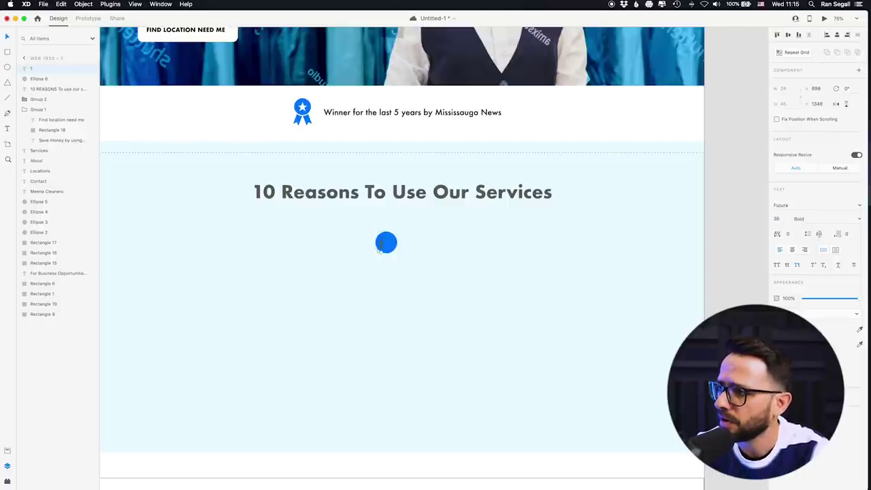
Step: Color the number 1 white and center it inside the blue circle
click(790, 329)
drag(687, 300, 640, 253)
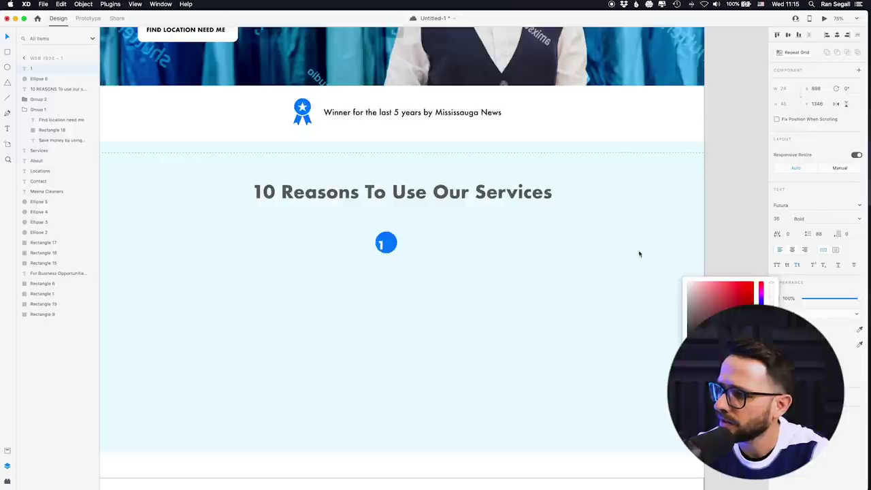
click(553, 255)
click(388, 245)
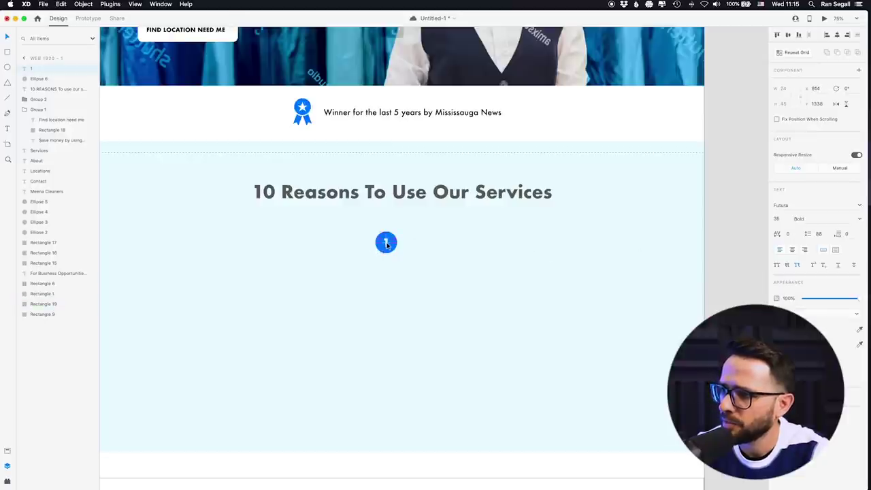
key(Up)
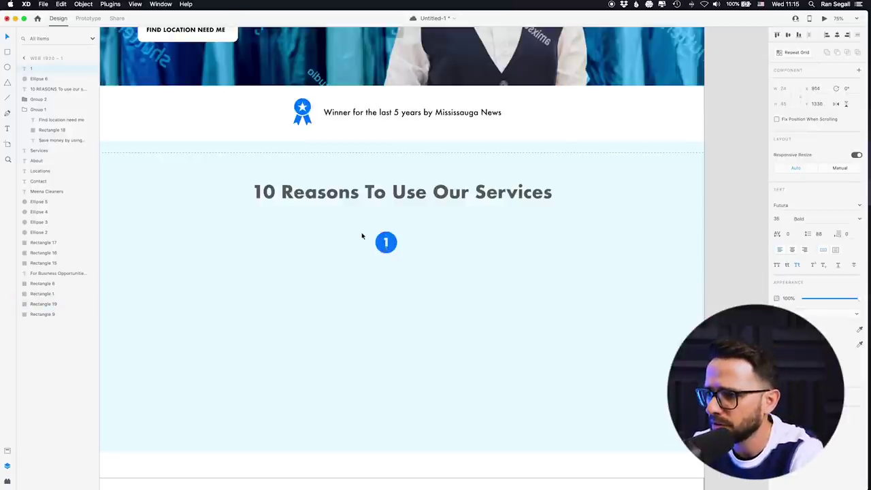
Step: Lock the section's pale blue background and group the circle with its number 1, slightly closer to the heading
click(361, 236)
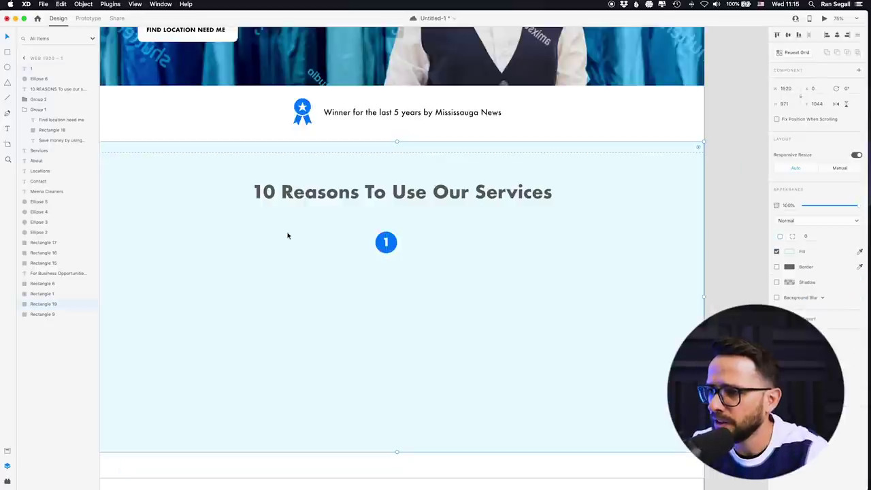
click(82, 304)
drag(463, 234, 392, 236)
key(ctrl+g)
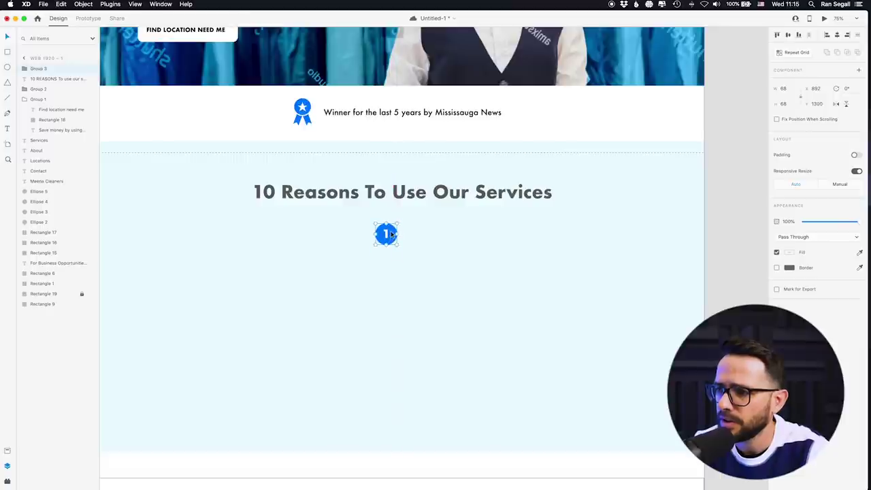
Step: Duplicate the "Winner for the last 5 years by Mississauga News" text and place the copy below the numbered circle
click(354, 194)
click(402, 113)
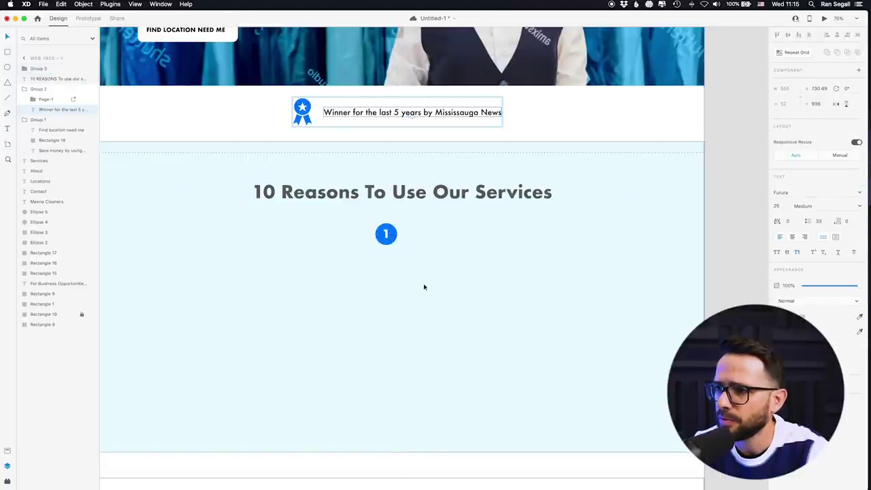
key(super+d)
drag(401, 114, 377, 263)
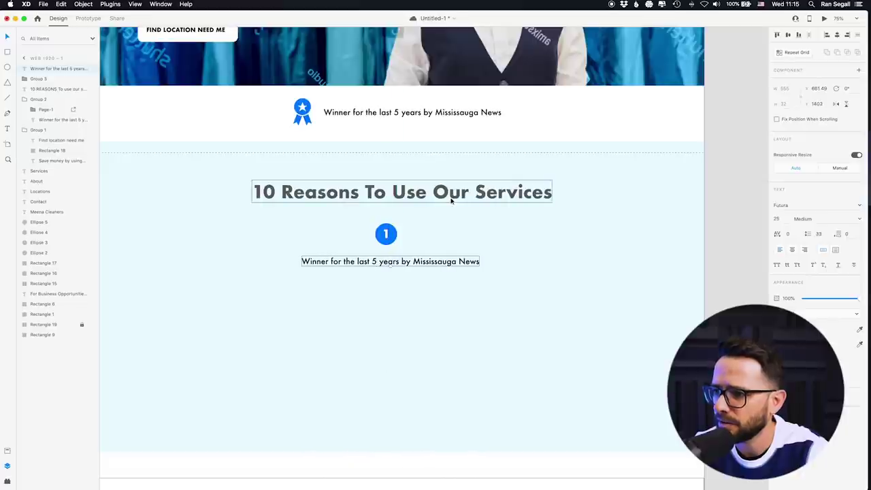
Step: Darken the "10 Reasons To Use Our Services" heading's text color to near black
click(461, 195)
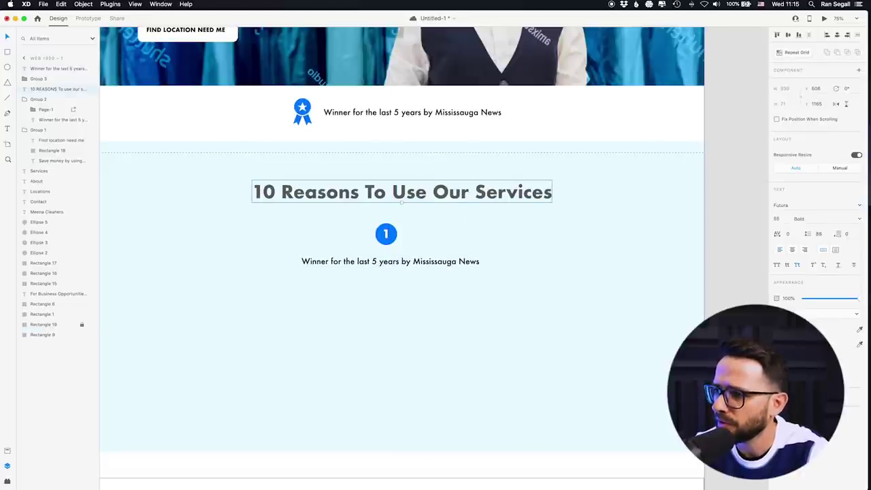
click(788, 329)
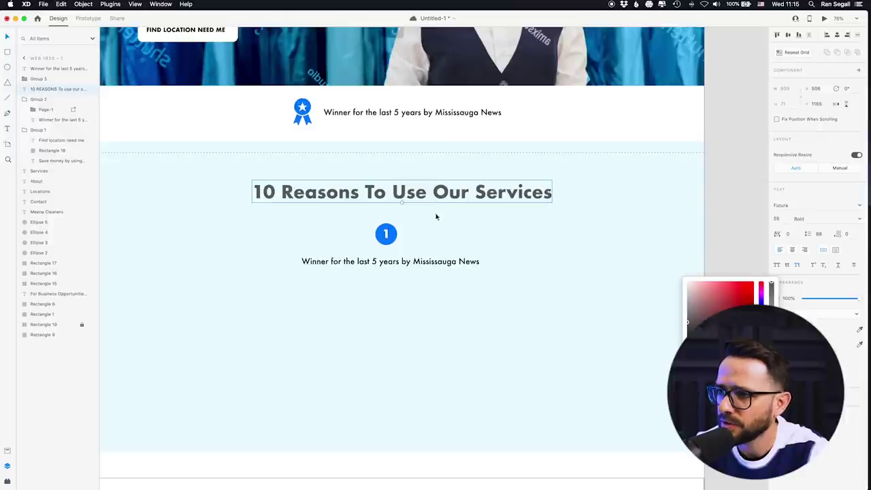
drag(687, 322, 632, 342)
click(568, 274)
Step: Copy "Convenience, pure and simple." from the Meena Cleaners site in Chrome and replace the duplicated caption's text in XD
click(314, 264)
key(super+Tab)
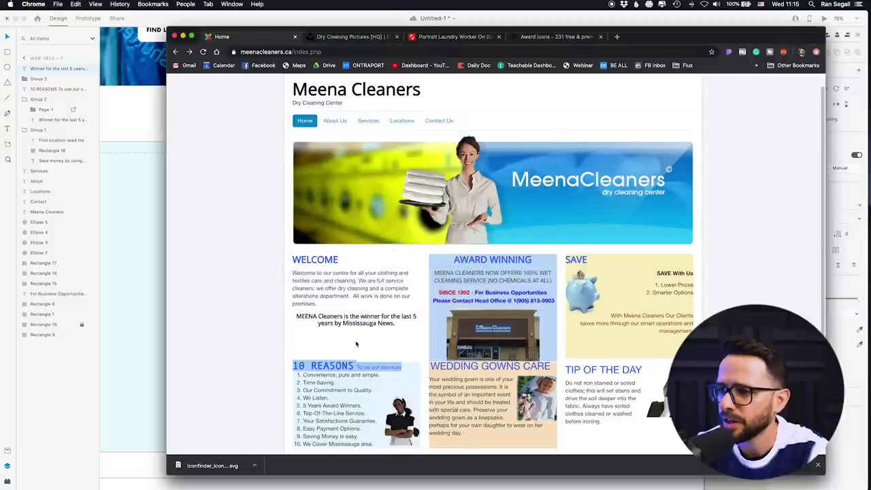
scroll(355, 344, down, 1)
drag(390, 379, 303, 377)
key(super+c)
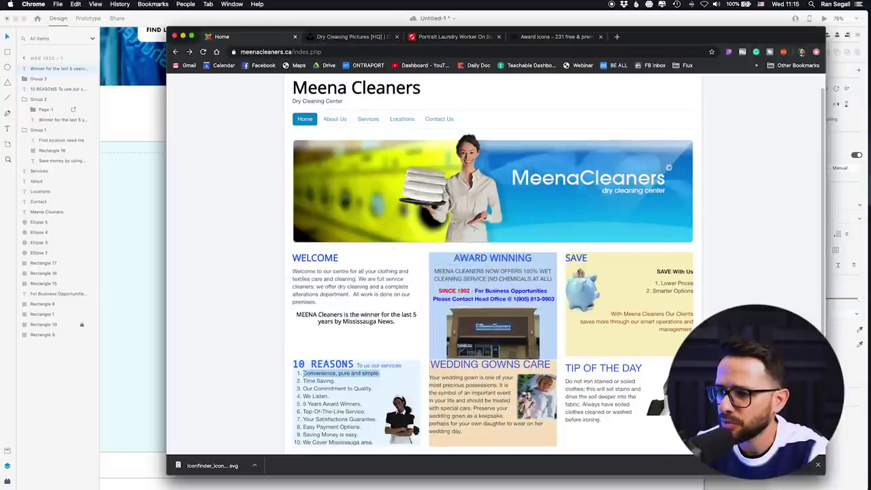
key(super+Tab)
double_click(331, 265)
key(super+a)
key(super+v)
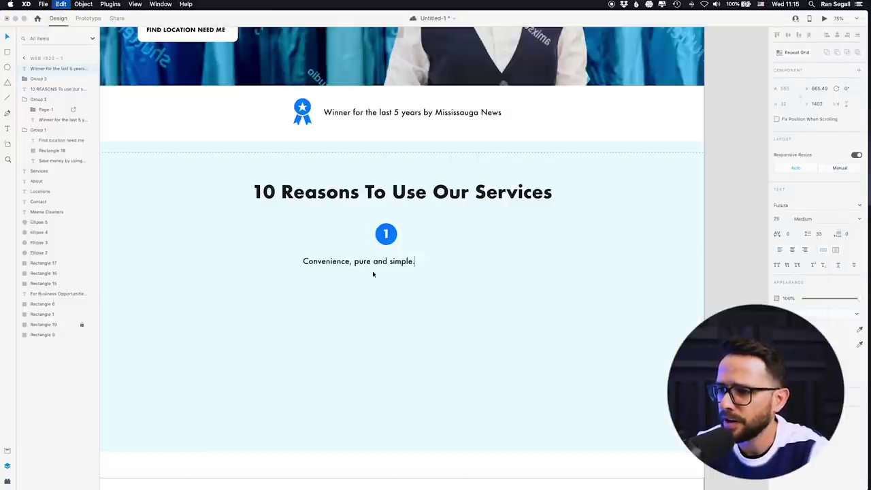
Step: Move the "Convenience, pure and simple." caption just below the numbered circle and align both horizontally centered with the heading
drag(378, 263, 420, 259)
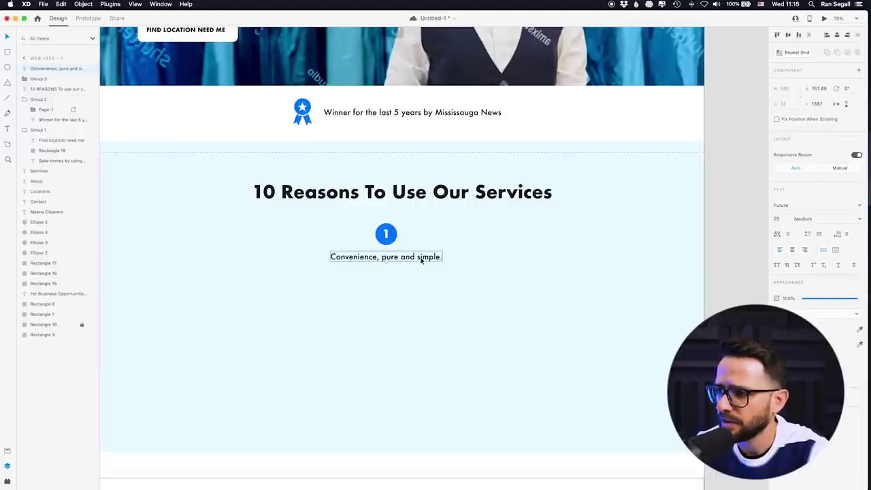
click(851, 40)
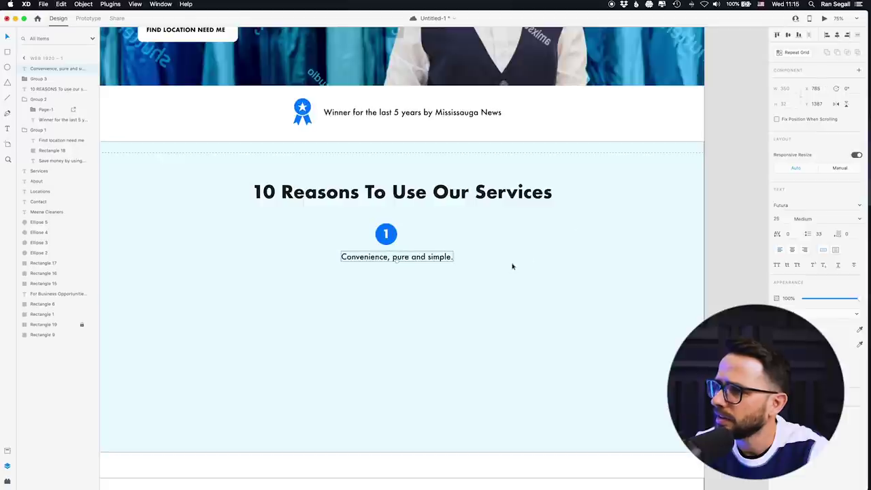
key(super+minus)
key(super+minus)
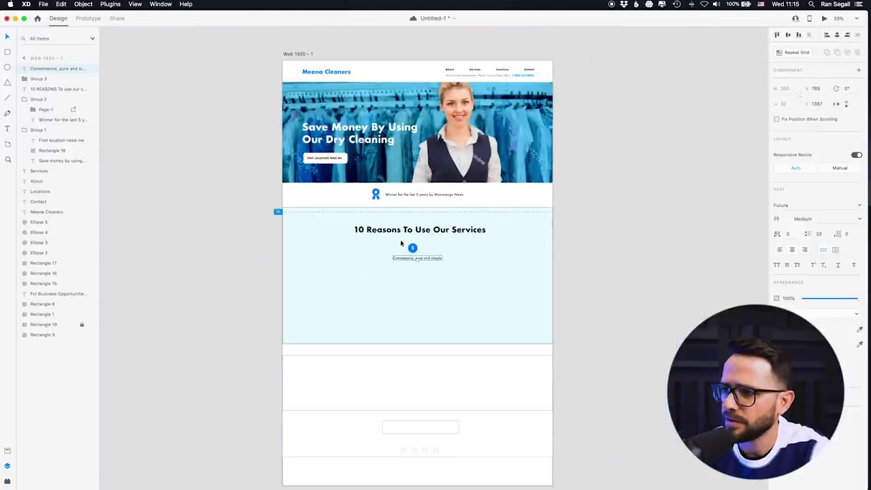
click(262, 210)
drag(322, 238, 471, 297)
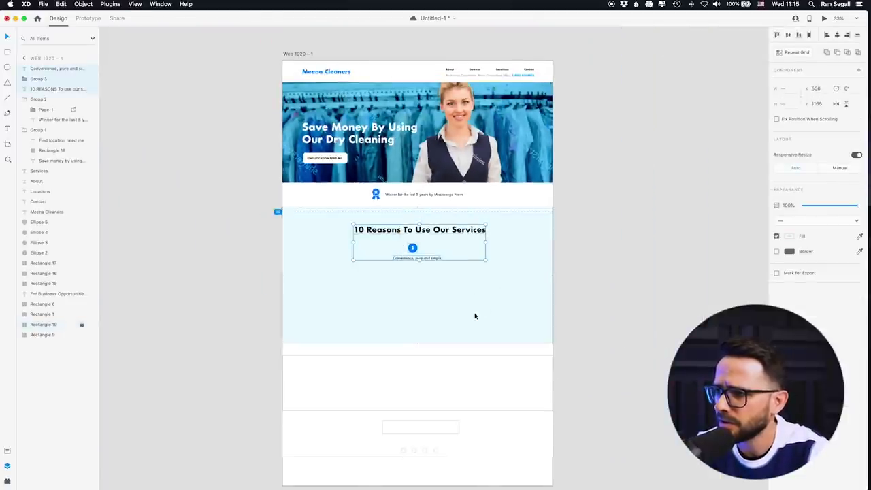
click(838, 36)
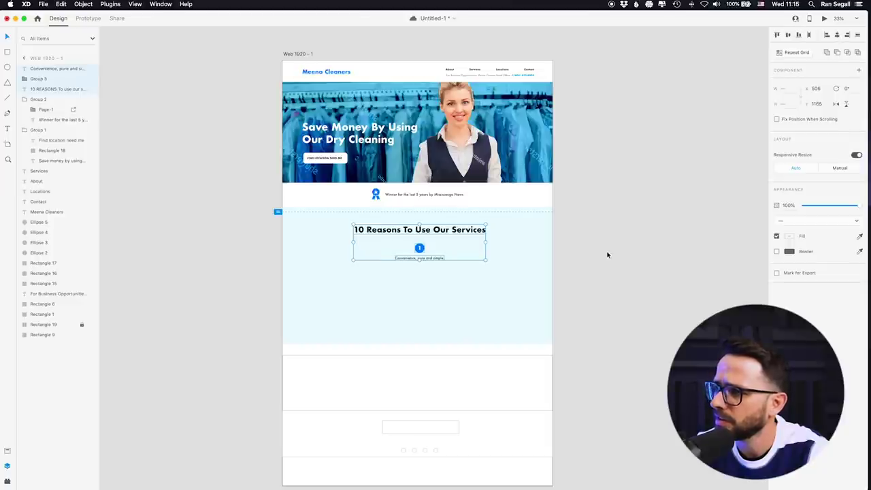
click(607, 253)
Step: Try stacking three more copies of the numbered circle and its caption below the first one
click(416, 256)
shift+click(420, 250)
alt+drag(420, 251, 420, 318)
key(super+z)
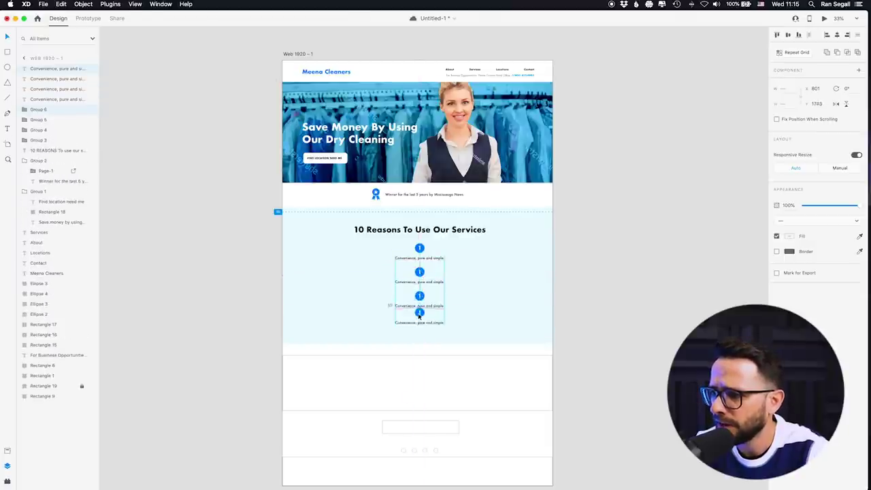
key(super+equal)
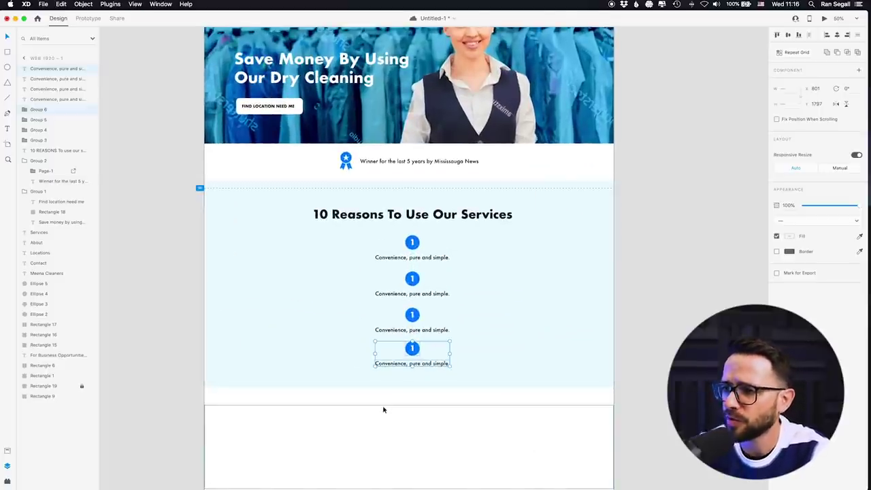
key(super+equal)
Step: Undo the stacked copies of the numbered circle and caption, leaving only the original pair
key(super+z)
key(super+z)
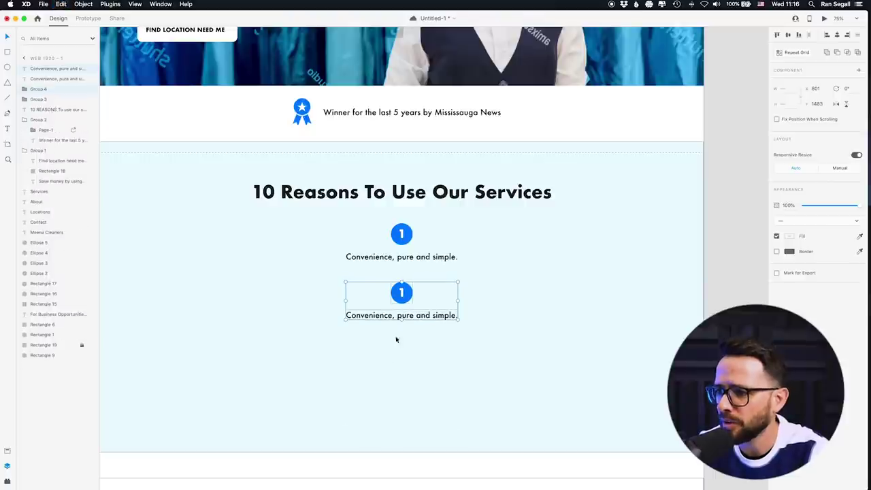
key(super+z)
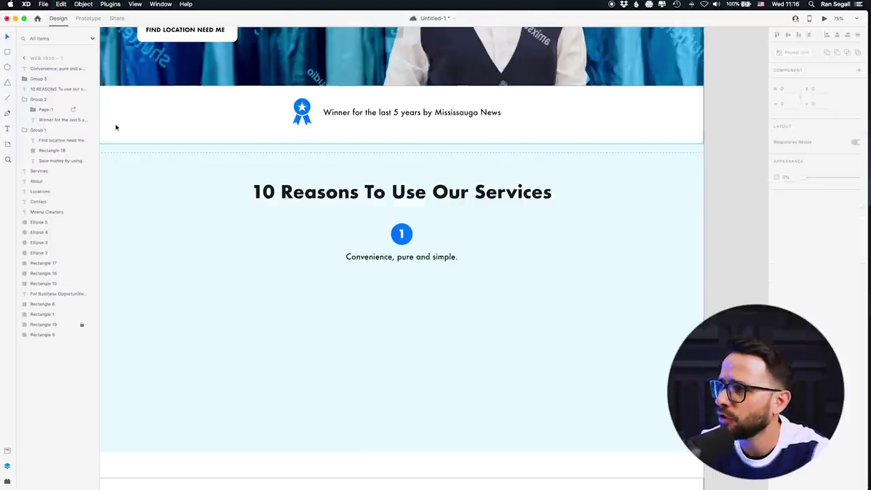
Step: Save the document and show the artboard's layout grid with 10 columns
key(super+minus)
click(211, 116)
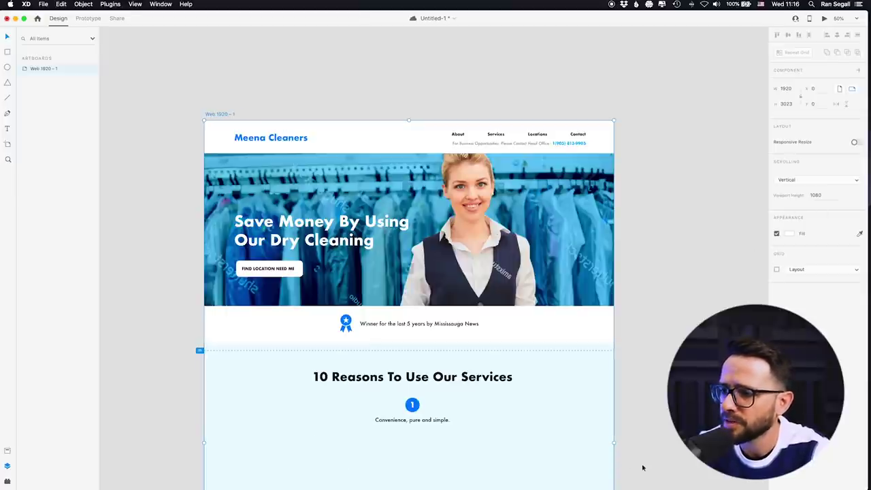
key(super+s)
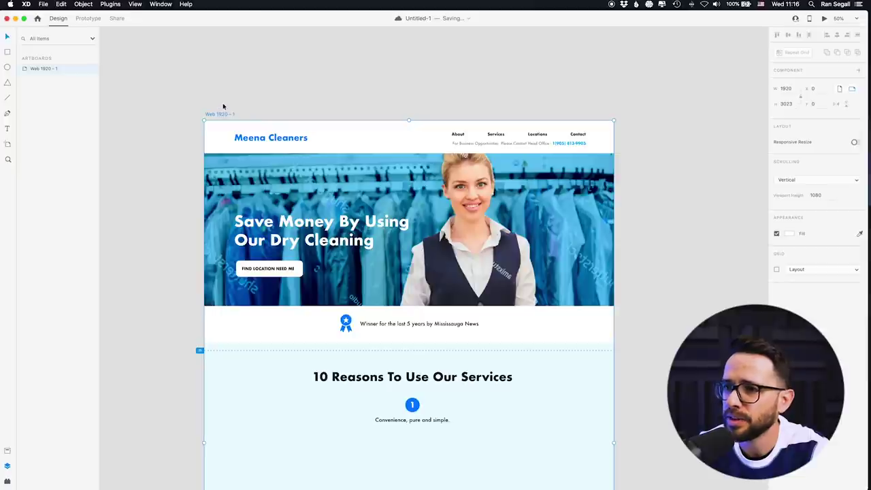
click(776, 270)
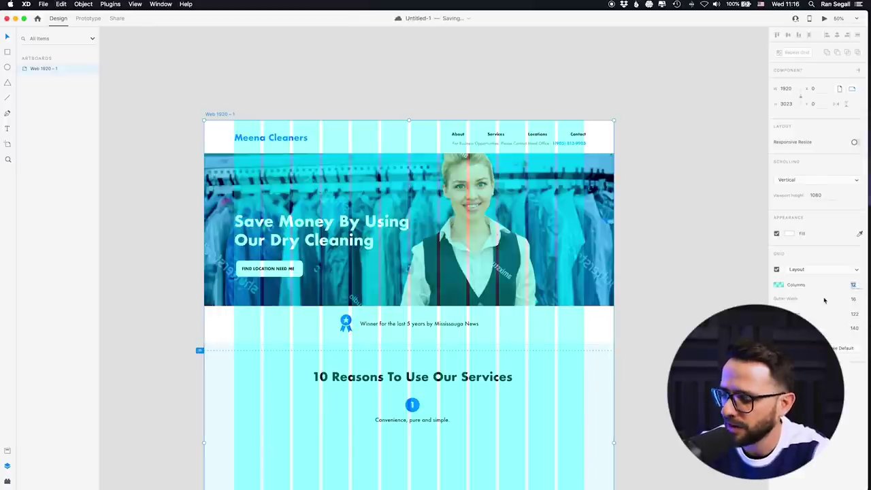
text(10)
key(Return)
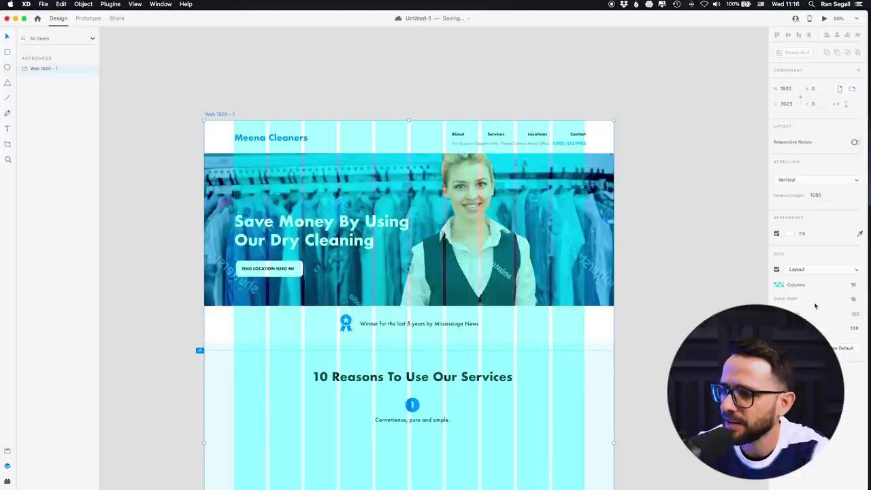
Step: Draw a 316 × 224 px placeholder rectangle two grid columns wide below the heading and duplicate it across to form a row of five
scroll(304, 414, down, 5)
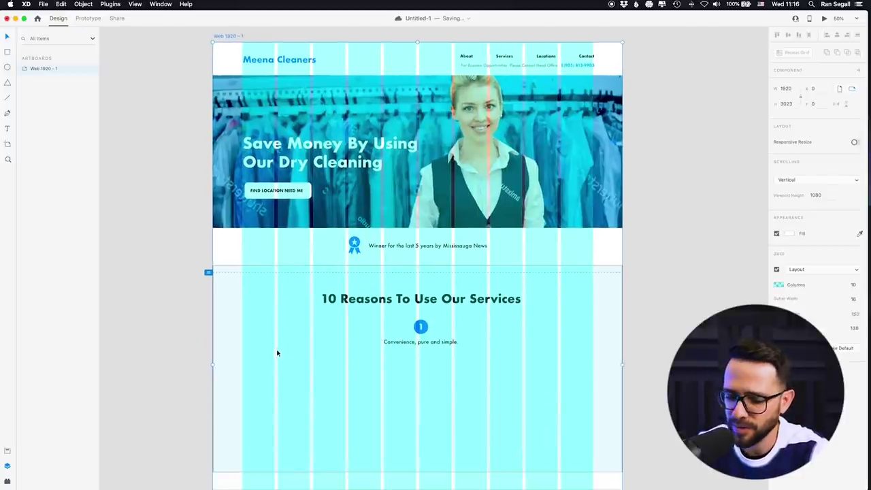
mouse_move(243, 335)
mouse_down()
mouse_move(308, 362)
mouse_move(309, 382)
mouse_move(339, 368)
mouse_move(486, 361)
mouse_up()
key(super+d)
drag(518, 359, 560, 366)
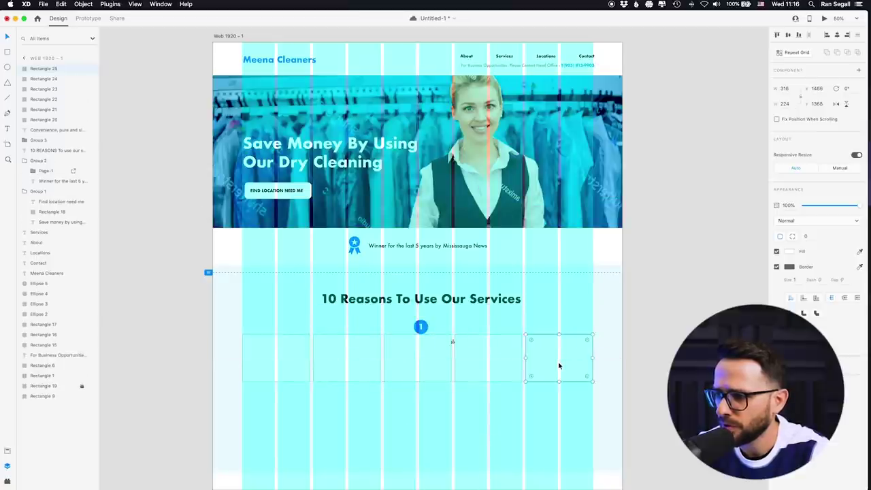
Step: Move the five placeholder rectangles down together, clear of the numbered circle and its caption
shift+click(489, 358)
shift+click(424, 365)
shift+click(347, 364)
shift+click(275, 366)
drag(275, 366, 275, 401)
Step: Hide the artboard's layout grid and delete the stray extra rectangle left above the second placeholder
click(235, 36)
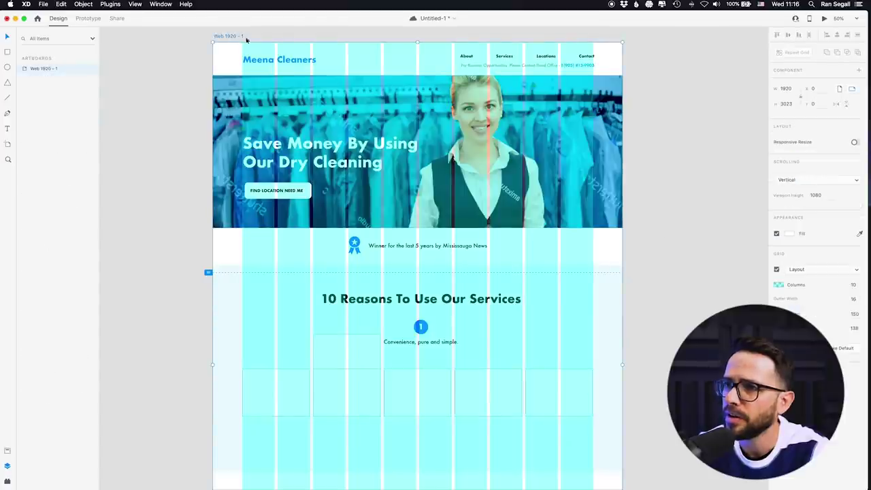
click(777, 270)
key(super+equal)
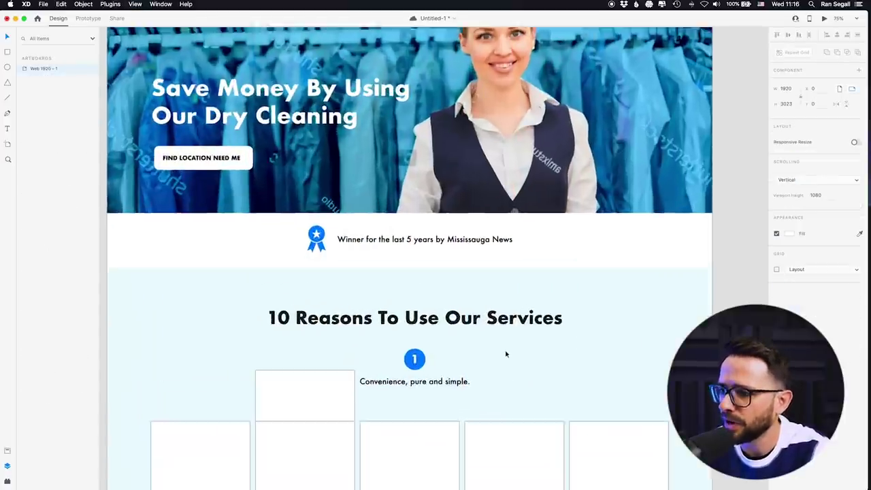
scroll(487, 384, down, 4)
click(347, 280)
key(Delete)
Step: Move the numbered circle and its caption together so they sit above the first placeholder rectangle
click(399, 271)
shift+click(427, 248)
drag(427, 247, 212, 247)
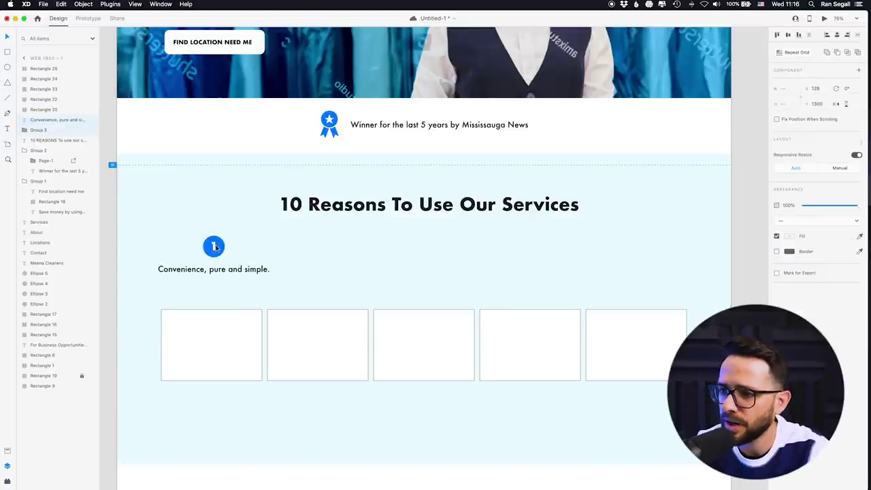
Step: Convert the caption to area text, fit its box to the first placeholder's width over two lines, and center the text
click(246, 270)
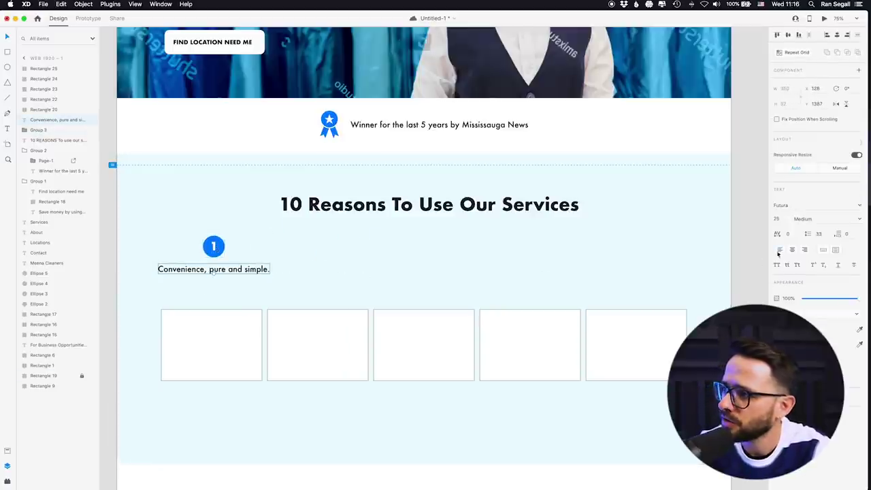
click(835, 251)
drag(272, 269, 263, 270)
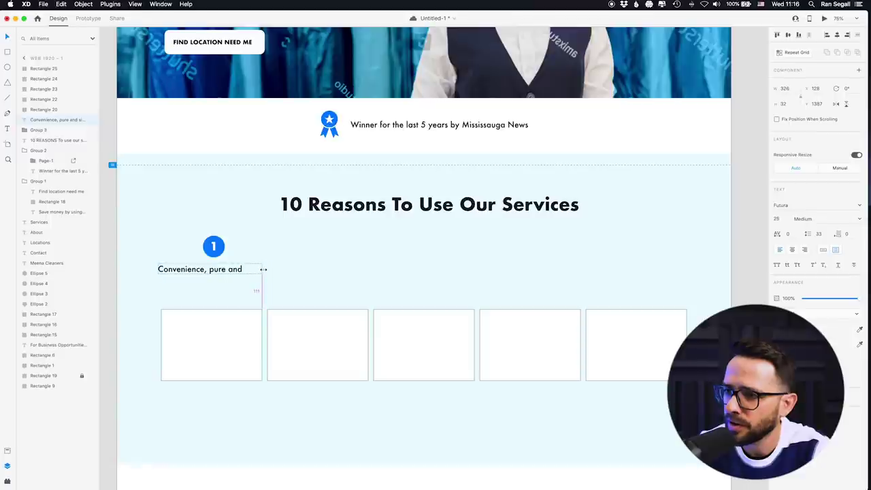
drag(211, 275, 205, 289)
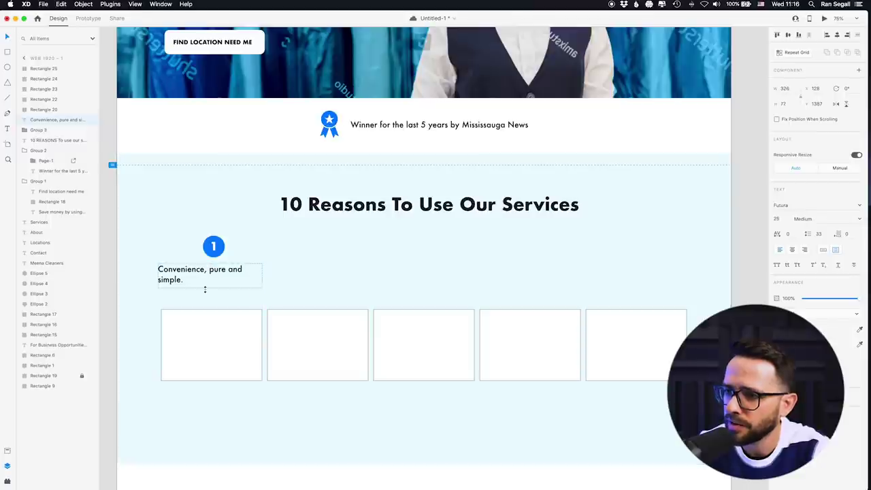
click(793, 250)
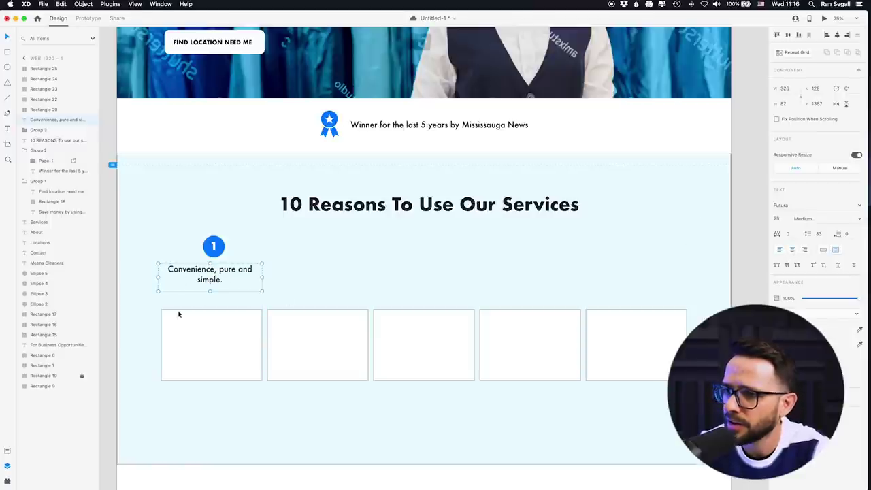
drag(158, 277, 162, 278)
Step: Align the numbered circle and caption horizontally centered with the first placeholder rectangle
shift+click(218, 245)
shift+click(214, 322)
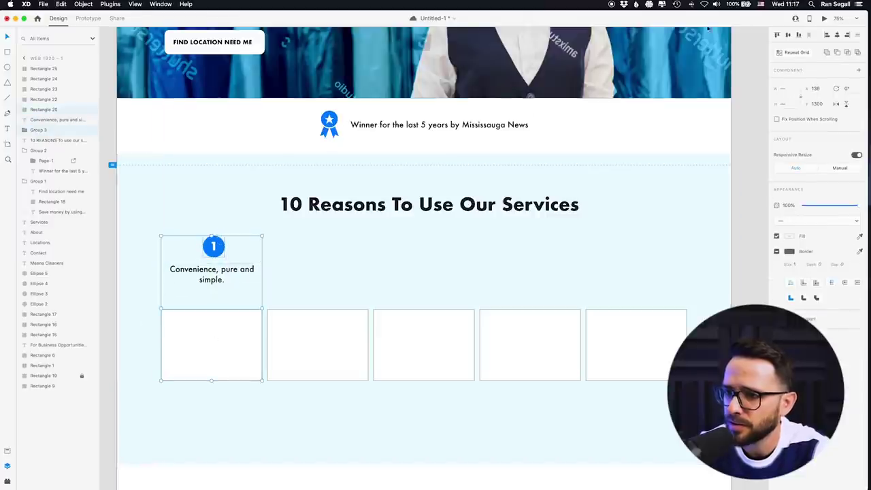
click(159, 331)
click(185, 339)
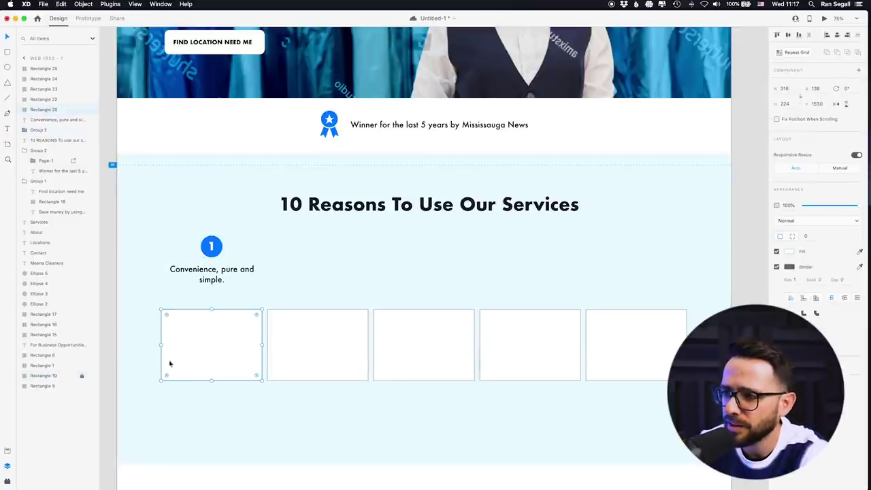
Step: Duplicate the numbered circle and caption across the row, one pair above each of the other four placeholders
click(215, 271)
shift+click(211, 247)
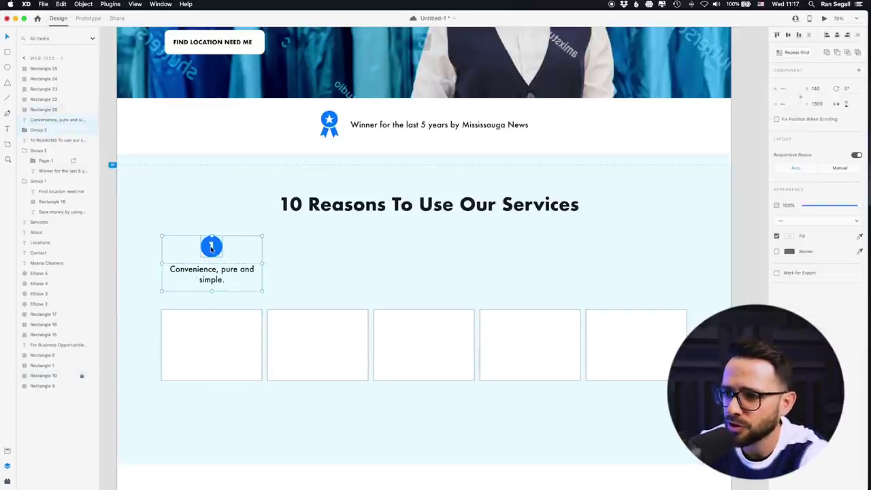
drag(208, 252, 627, 276)
key(super+d)
key(super+d)
key(super+d)
Step: Delete the placeholder rectangles below the row of numbered captions
click(640, 349)
key(Delete)
click(509, 342)
key(Delete)
click(424, 353)
key(Delete)
click(342, 345)
key(Delete)
key(Delete)
Step: Duplicate the row of five numbered captions as a second row beneath it and nudge that row further down
drag(746, 219, 210, 353)
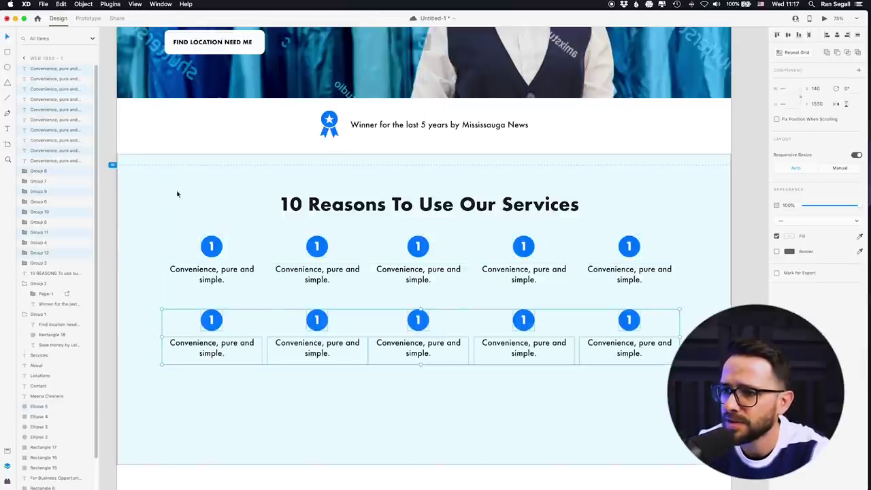
click(107, 204)
drag(752, 302, 159, 376)
key(shift+Down)
key(shift+Down)
key(shift+Down)
key(shift+Down)
key(shift+Down)
key(shift+Down)
key(shift+Down)
key(shift+Down)
key(shift+Down)
Step: Nudge the first row of numbered captions down to leave more space below the heading
click(757, 237)
drag(757, 237, 148, 309)
key(shift+Down)
key(shift+Down)
key(shift+Down)
key(shift+Down)
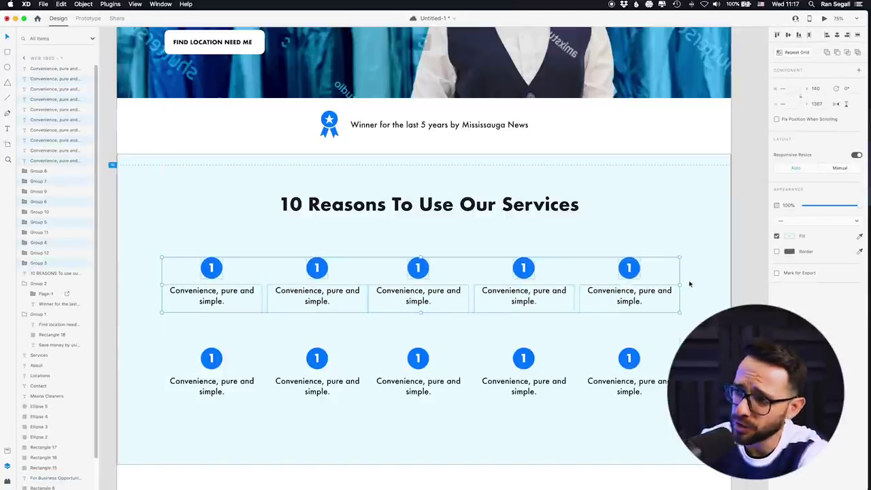
click(755, 239)
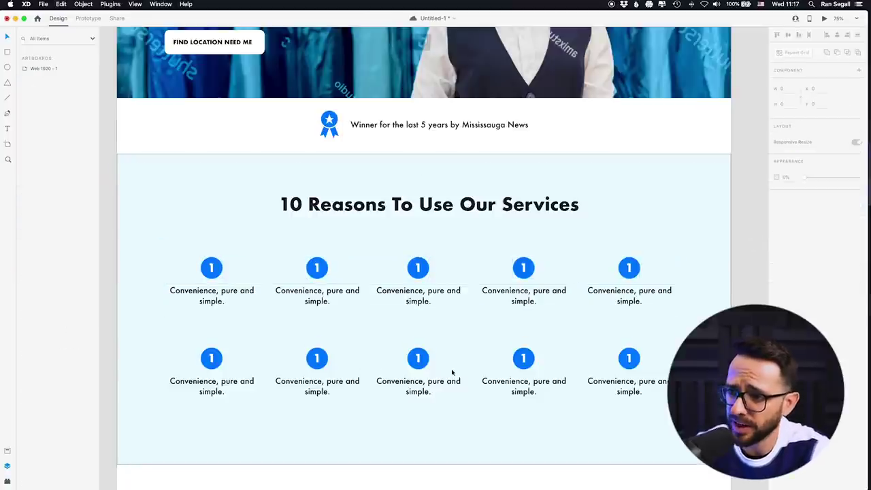
Step: Renumber the last four circles in the first row as 2, 3, 4 and 5
key(super+minus)
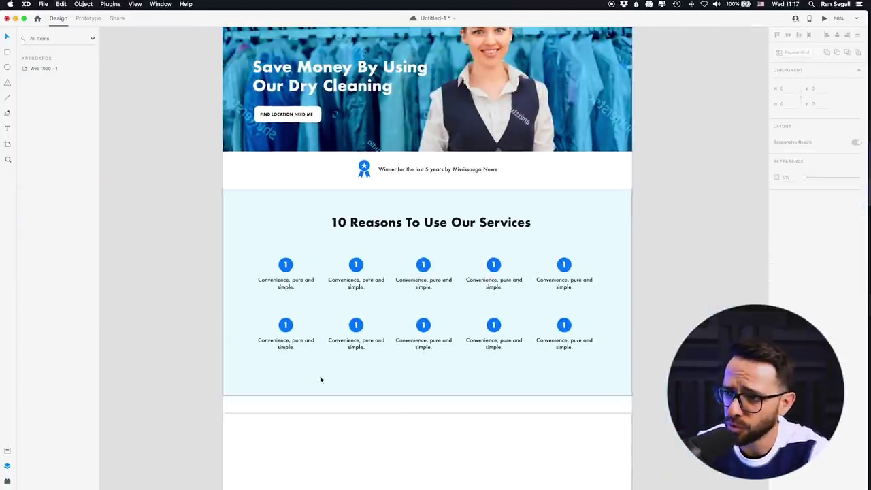
double_click(356, 264)
double_click(356, 265)
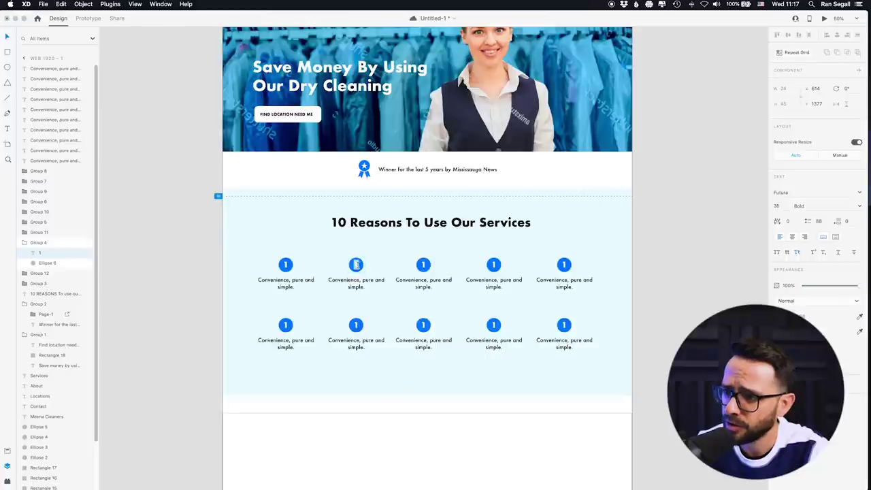
double_click(423, 266)
text(3)
double_click(494, 264)
double_click(493, 264)
double_click(565, 266)
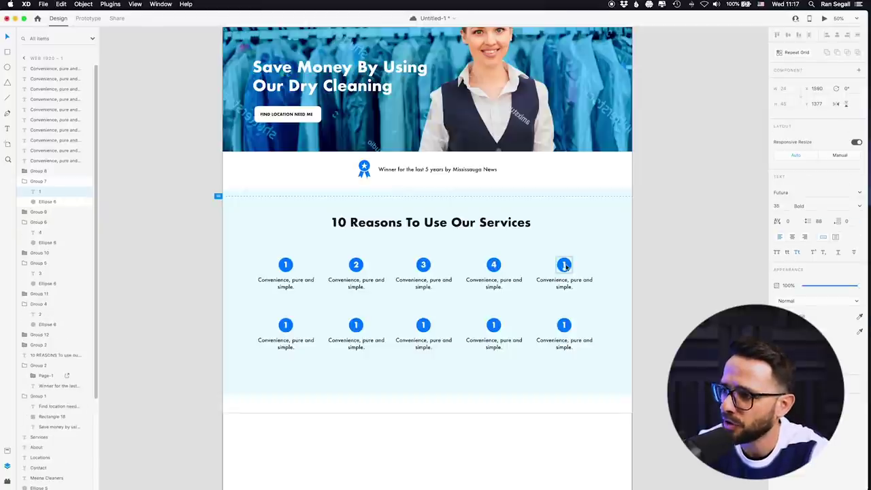
double_click(565, 266)
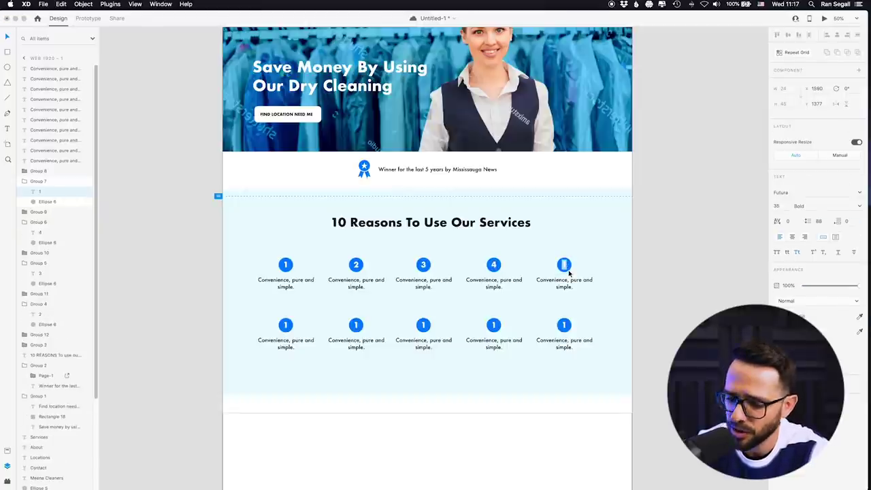
Step: Renumber the circles in the second row as 6, 7, 8, 9 and 10
double_click(285, 326)
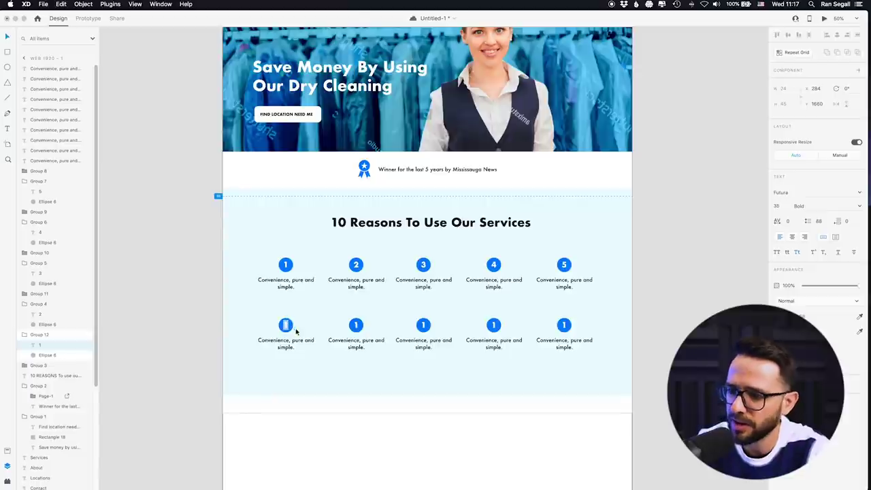
double_click(356, 327)
double_click(356, 327)
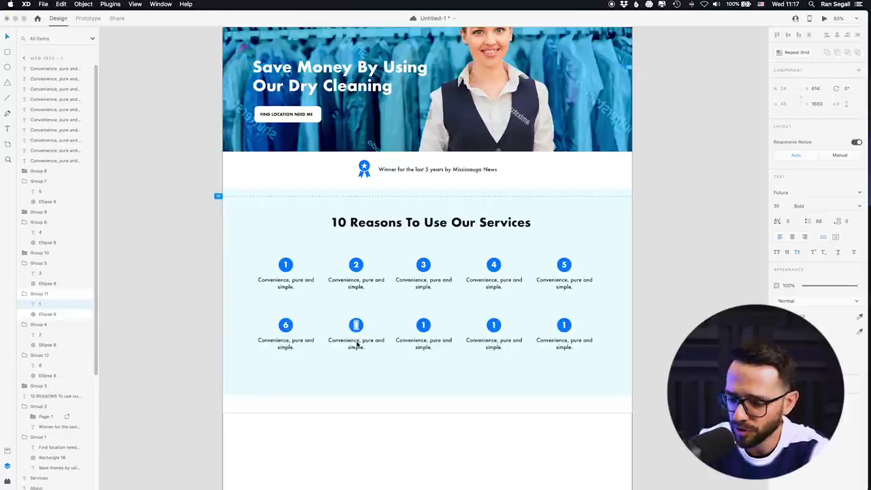
double_click(423, 326)
double_click(424, 325)
text(8)
double_click(494, 325)
double_click(494, 325)
text(9)
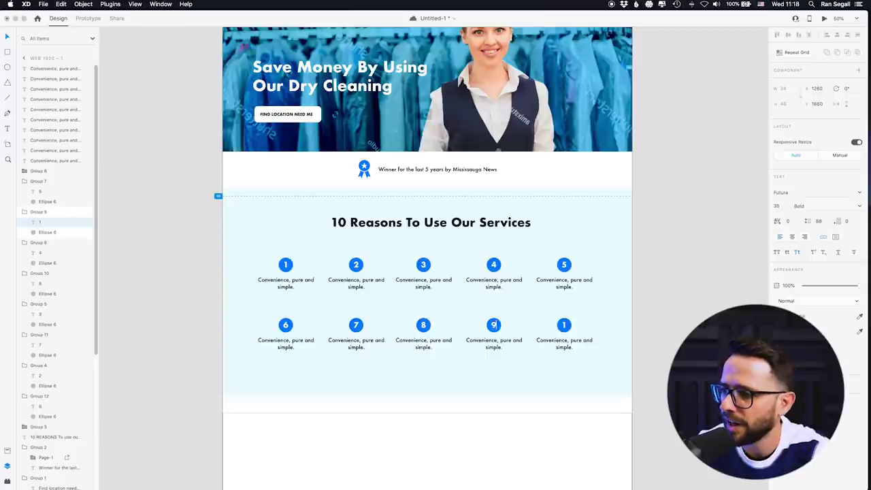
double_click(564, 325)
double_click(564, 325)
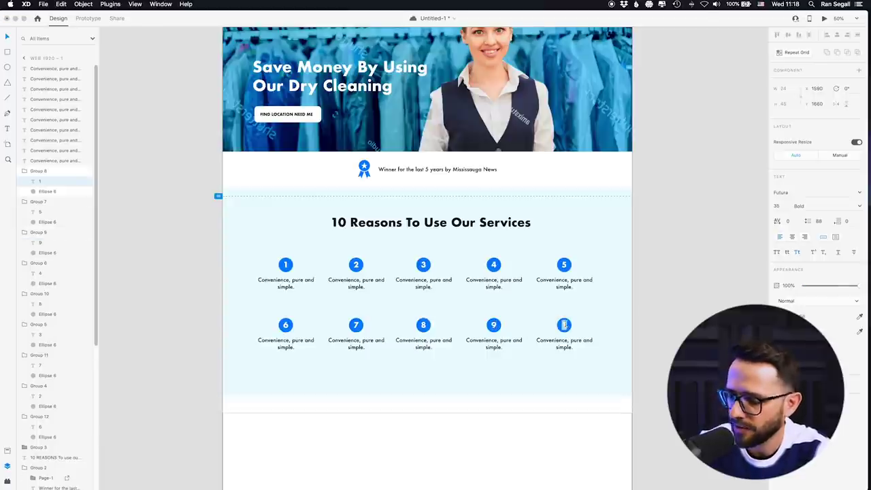
text(10)
key(Escape)
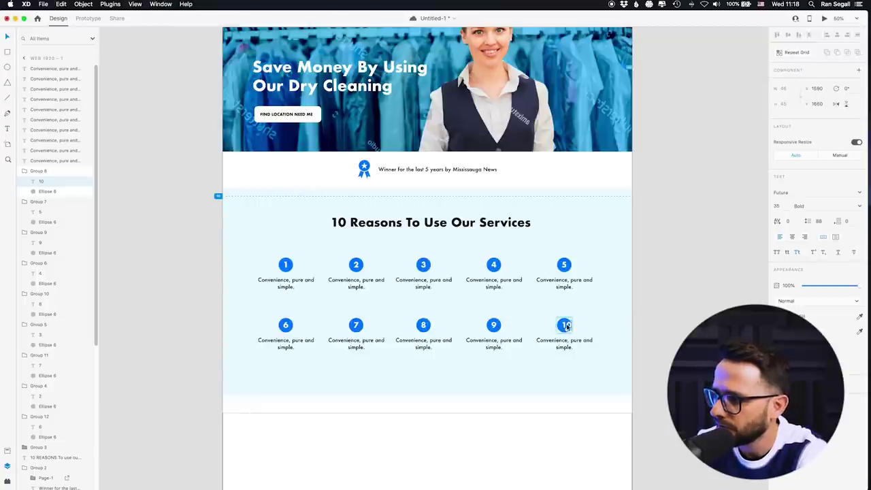
Step: Unlock the pale blue background rectangle behind the reasons section
click(670, 341)
click(386, 375)
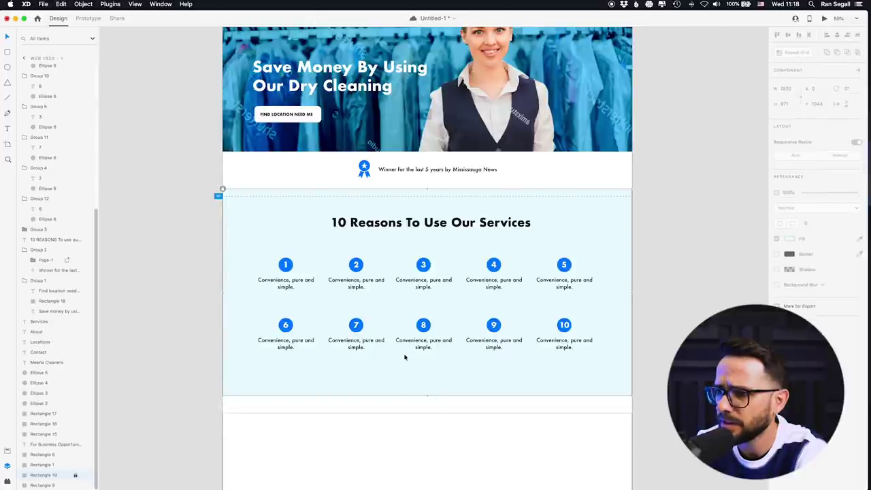
click(222, 188)
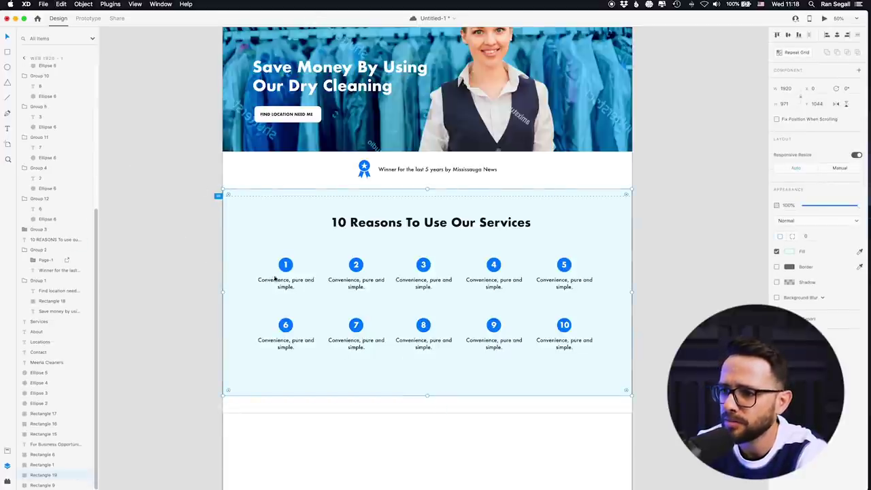
Step: Nudge the heading and all ten numbered captions up, and shorten the pale blue background to about 860 px tall
click(187, 222)
drag(190, 204, 585, 362)
key(Up)
key(Up)
key(Up)
key(Up)
key(Up)
key(Up)
key(Up)
key(Up)
key(Up)
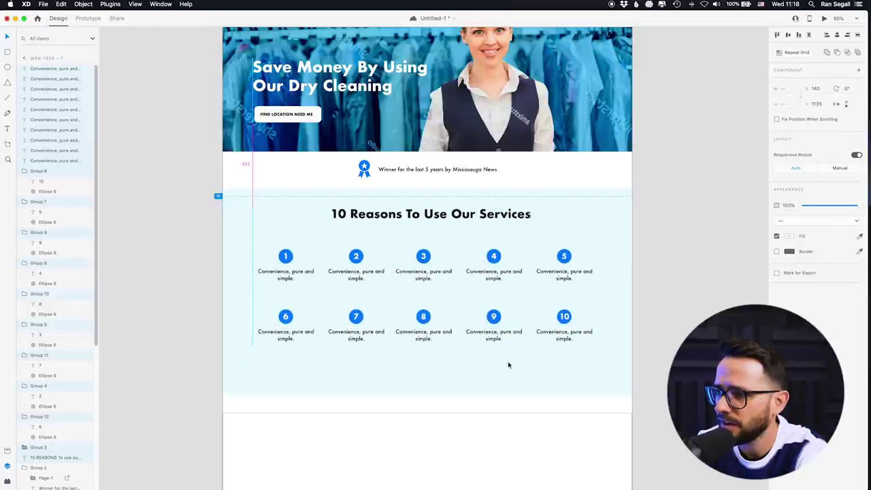
click(481, 393)
drag(427, 395, 425, 373)
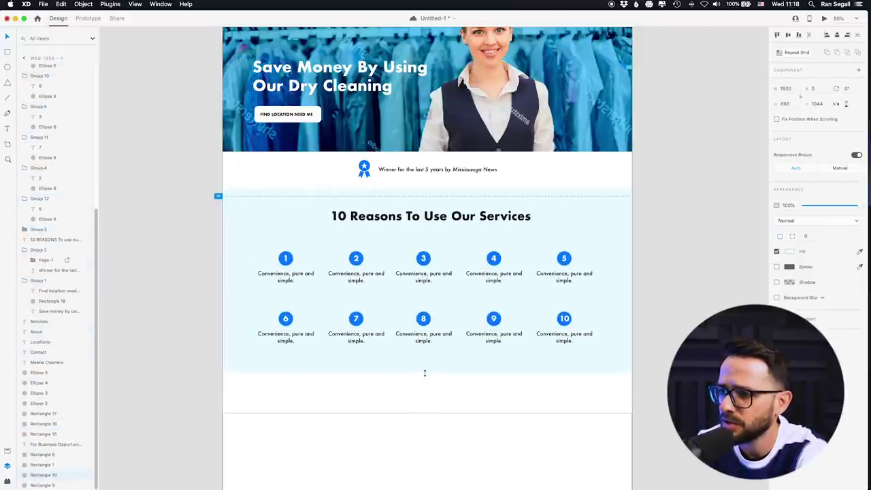
Step: Extend the white rectangle below up to the pale blue section's lower edge and turn off its border
scroll(374, 410, down, 4)
click(436, 322)
drag(427, 325, 427, 279)
click(776, 267)
Step: Switch to Chrome, open unsplash.com in a new tab and search for "wedding dress"
key(super+Tab)
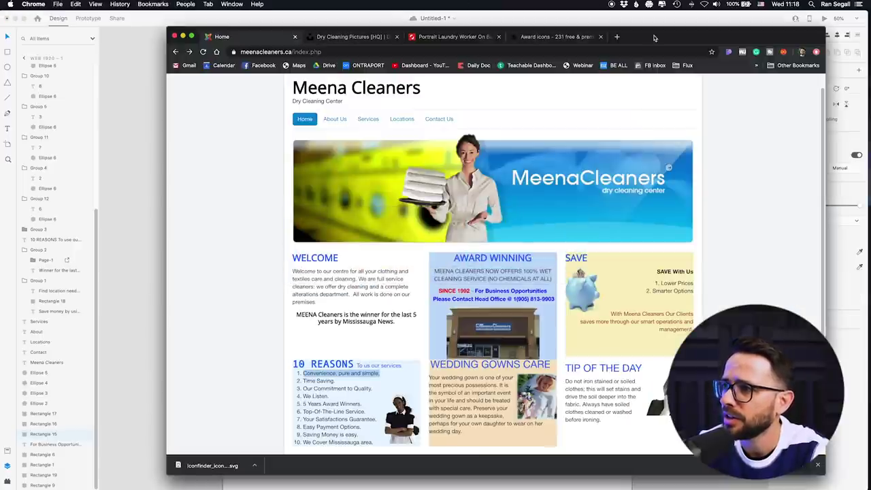
click(619, 37)
text(unsplash.com)
key(Return)
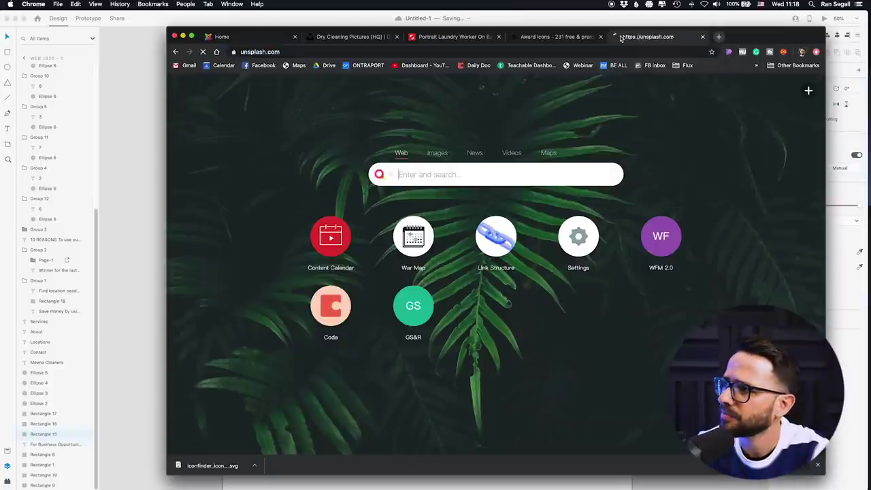
text(wedding dress)
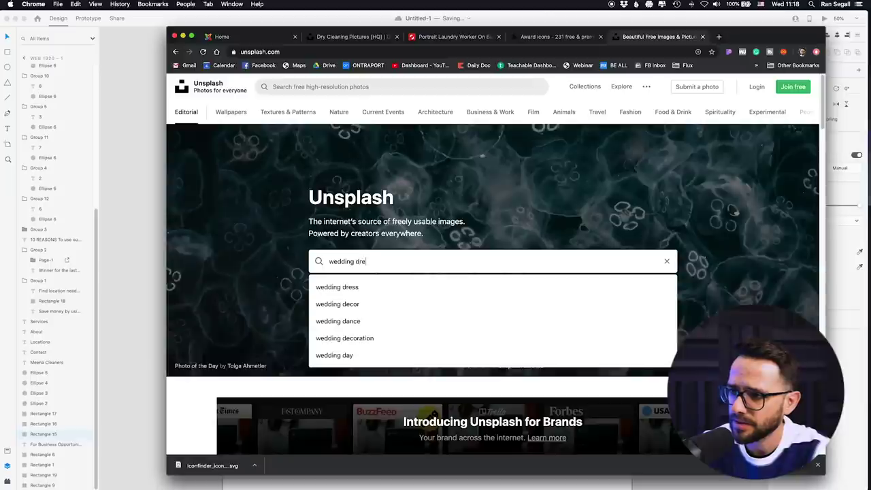
key(Return)
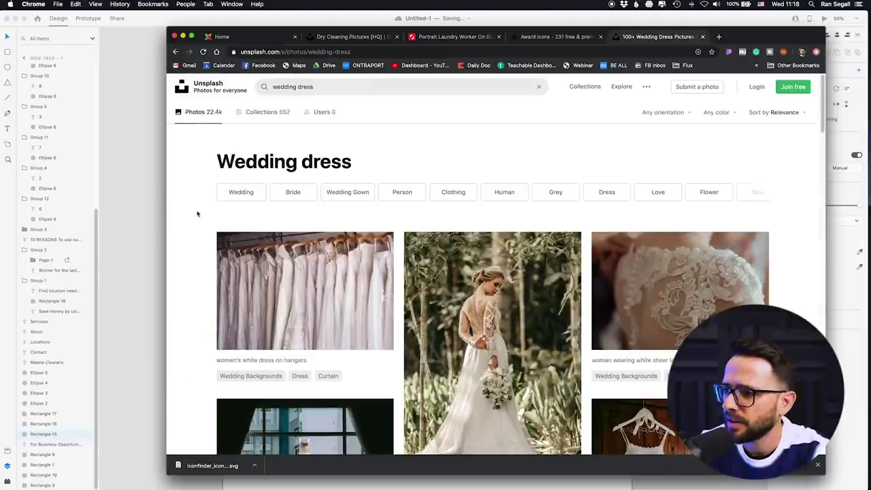
Step: Browse the wedding dress results and open the photo of the bride holding a bouquet against a purple wall in a new tab
scroll(200, 212, down, 5)
scroll(200, 212, down, 10)
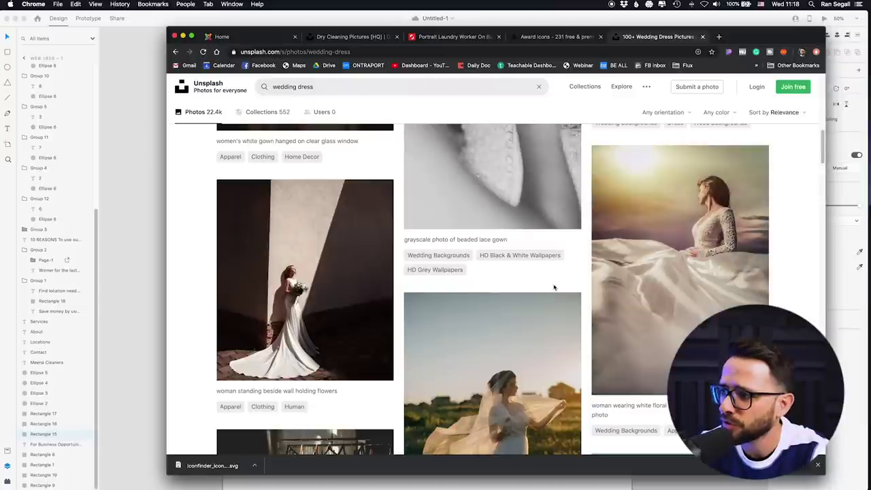
scroll(361, 229, down, 8)
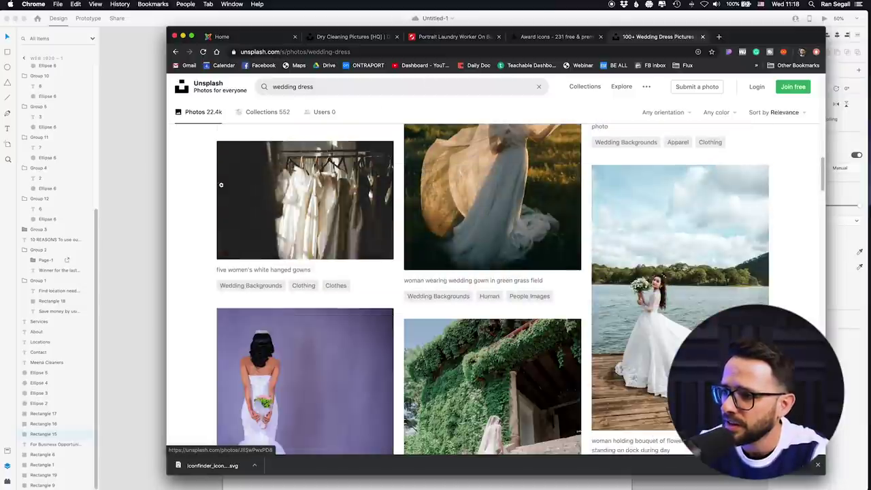
scroll(221, 184, up, 3)
scroll(297, 341, down, 4)
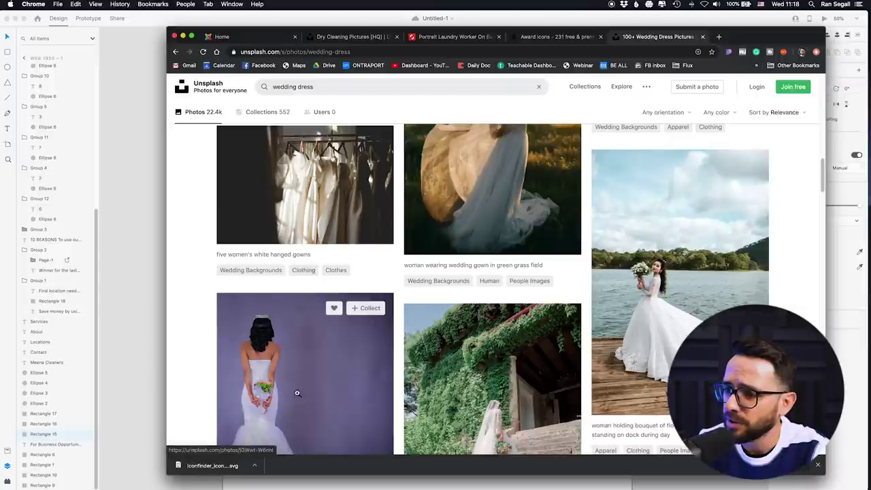
scroll(362, 340, down, 3)
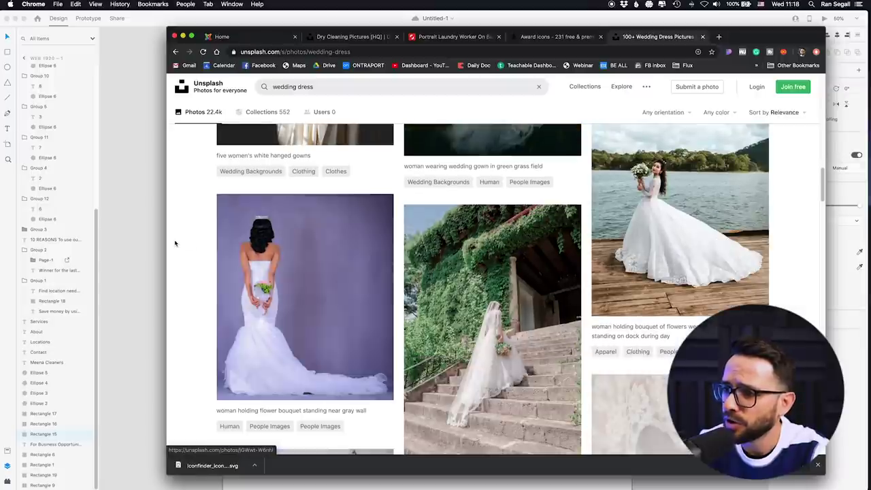
scroll(175, 243, down, 3)
scroll(175, 243, down, 3)
scroll(198, 246, up, 2)
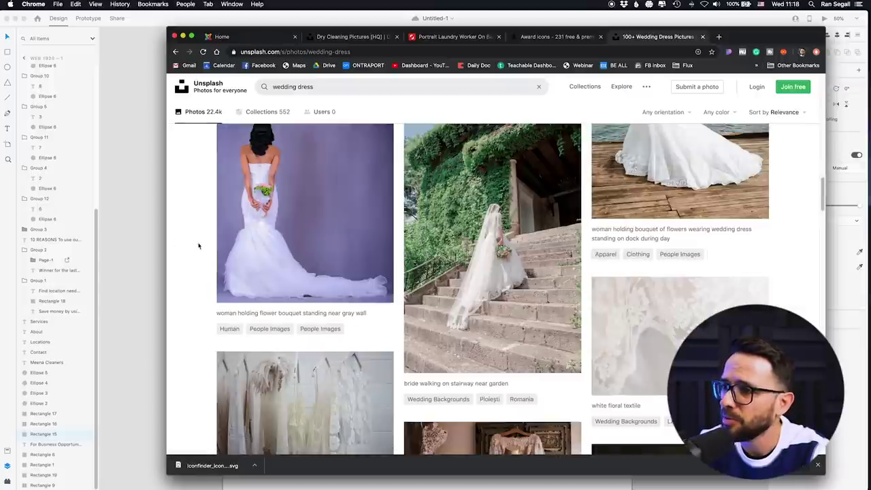
super+click(340, 187)
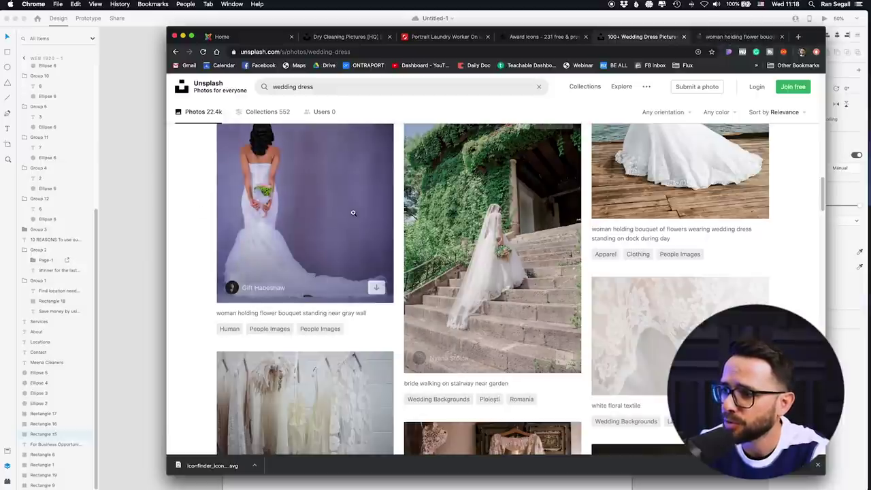
Step: Look through further wedding dress photos, return to the opened bride photo, enlarge it and copy the image
scroll(315, 204, down, 5)
scroll(315, 204, down, 10)
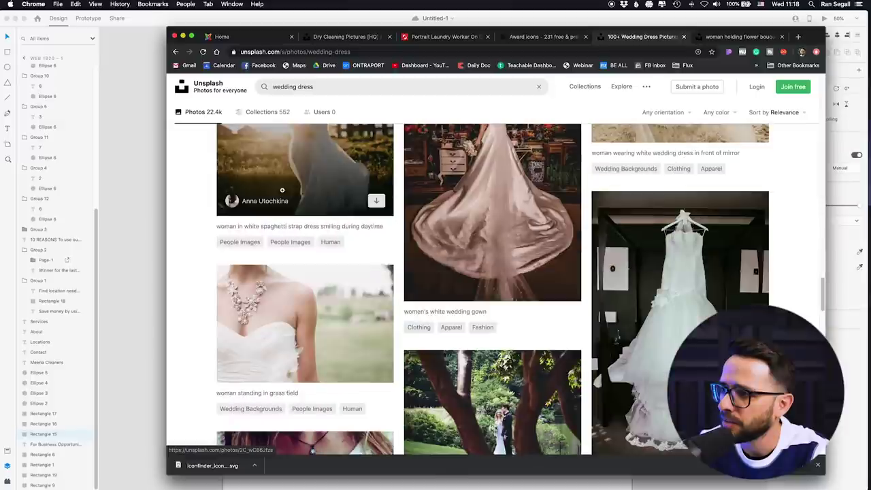
scroll(228, 176, down, 10)
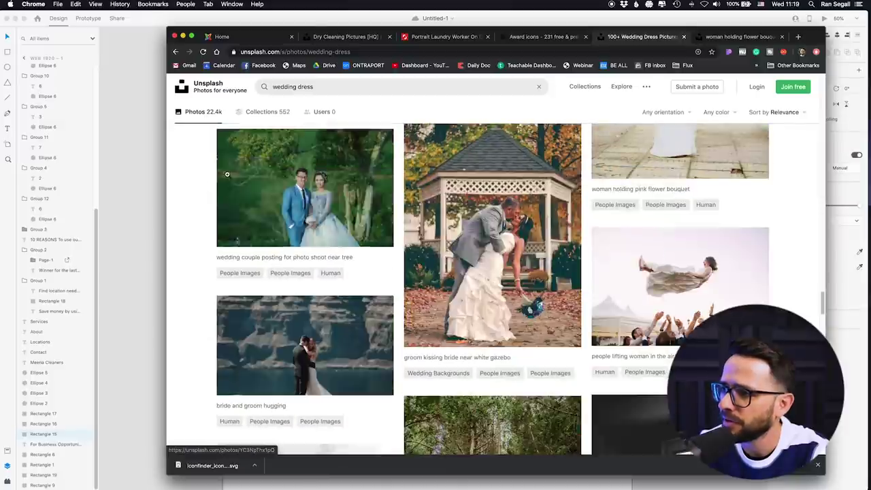
scroll(228, 176, down, 5)
click(744, 36)
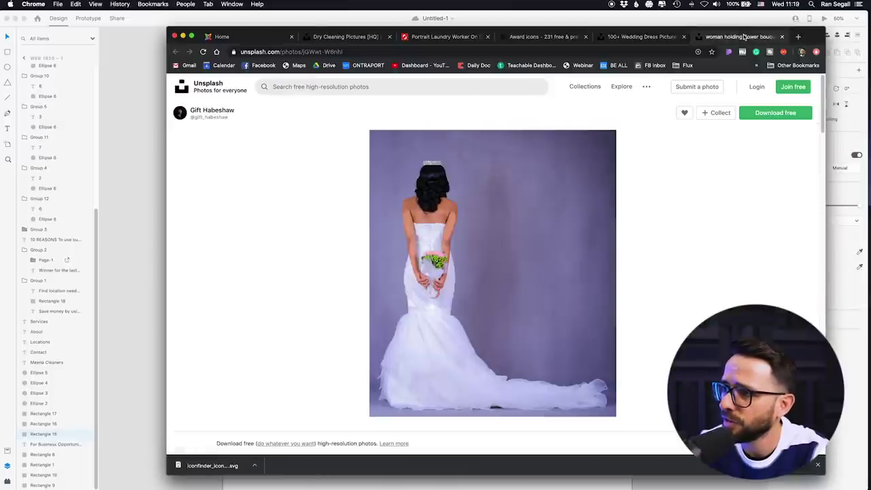
click(409, 271)
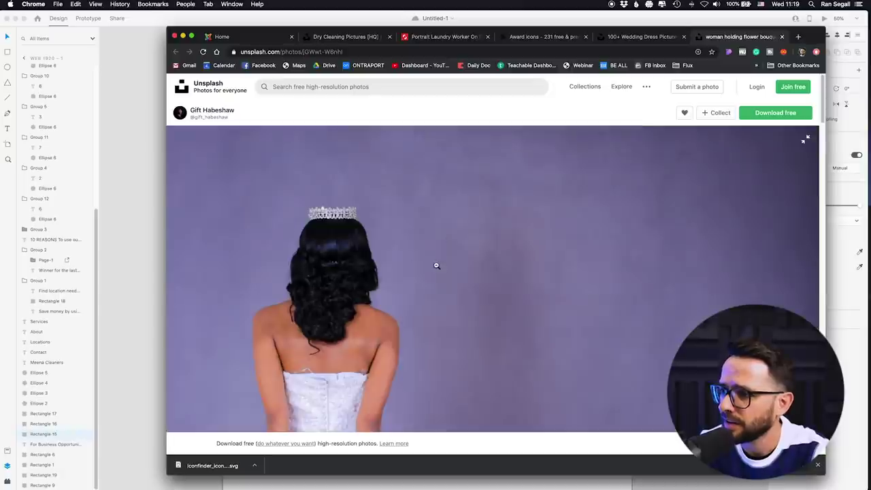
right_click(437, 265)
click(462, 284)
Step: Switch to Photoshop, create a new document at the clipboard size, paste the bride photo and show it in full-screen mode
key(super+Tab)
click(501, 239)
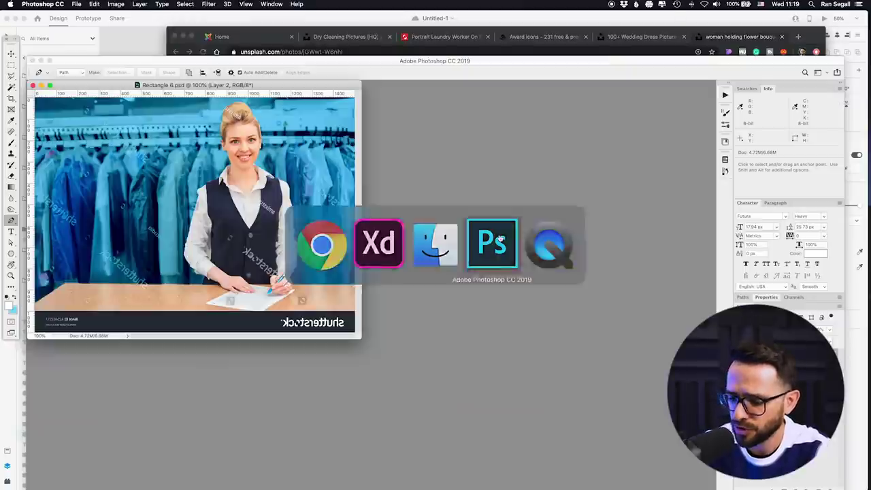
key(super+n)
key(Return)
key(super+v)
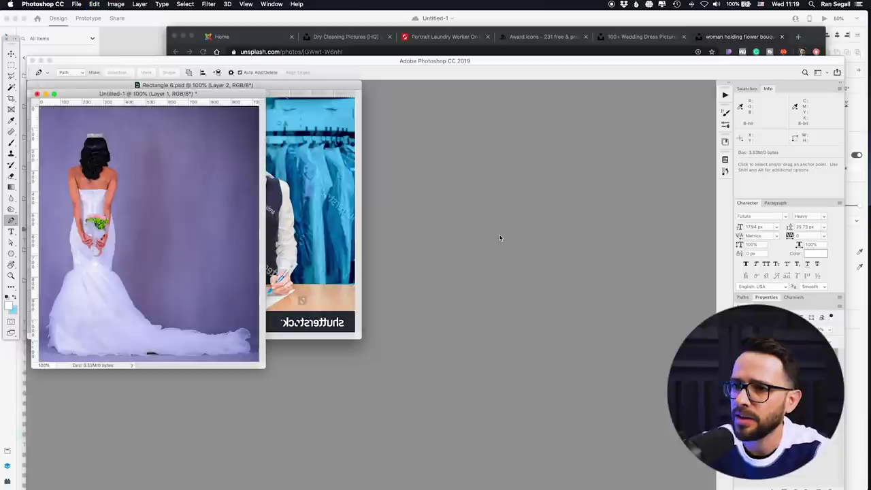
key(f)
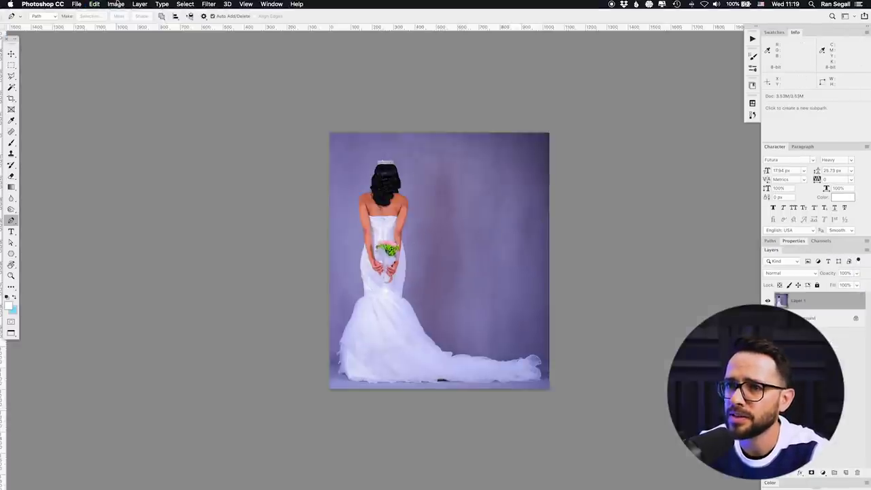
Step: Flip the canvas horizontally so the bride stands on the right side of the photo
click(118, 4)
mouse_move(136, 87)
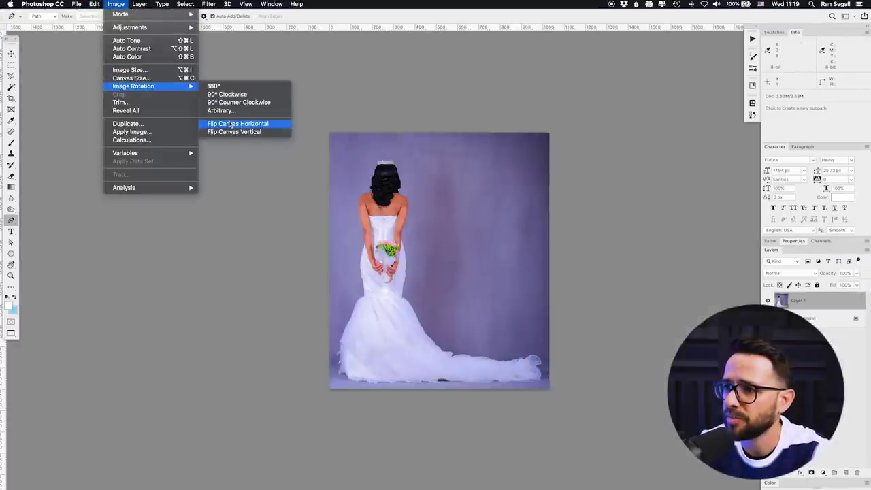
click(232, 124)
key(v)
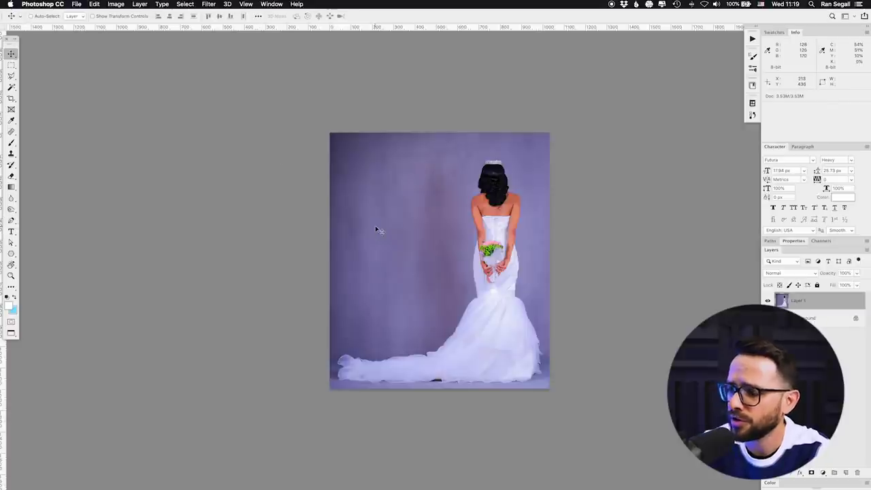
key(super+equal)
drag(383, 197, 294, 258)
key(super+minus)
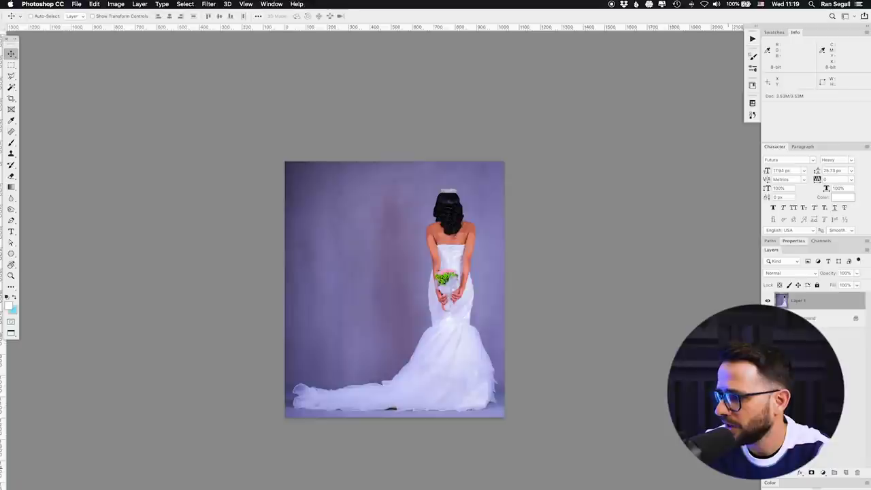
Step: Add a Hue/Saturation adjustment layer above the bride photo
click(823, 473)
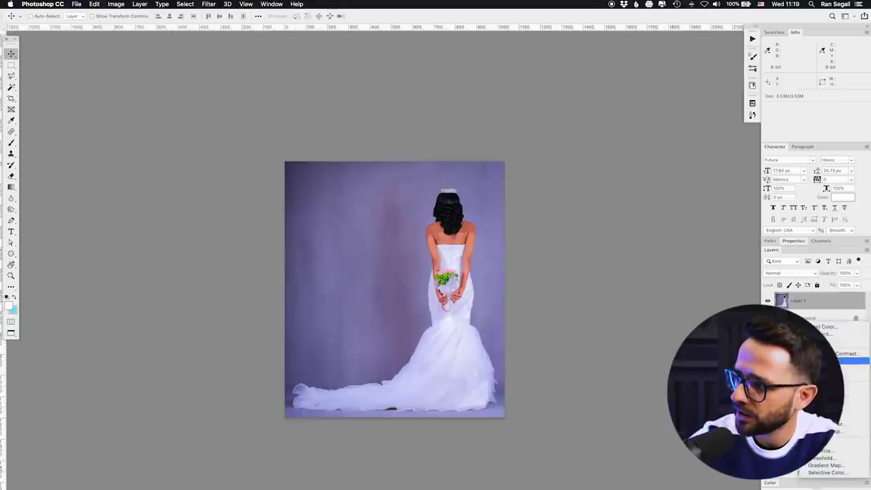
click(856, 402)
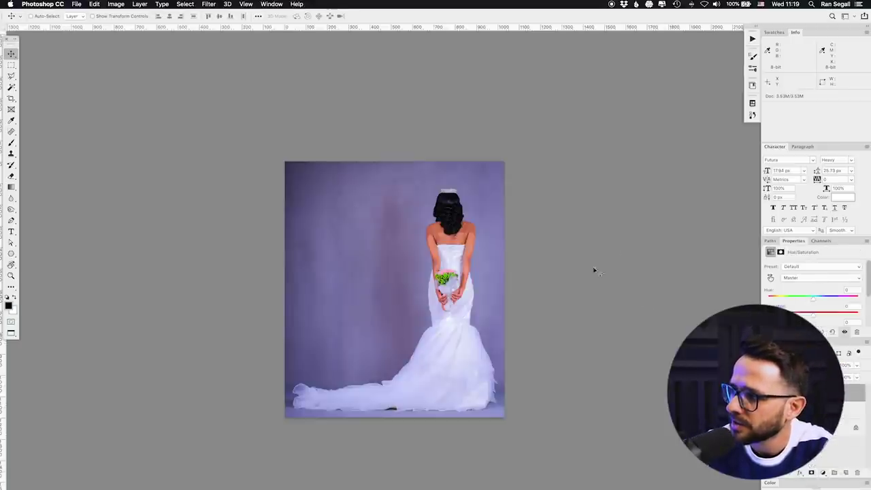
Step: Try shifting the hue of the Magentas range in the Hue/Saturation adjustment
click(805, 268)
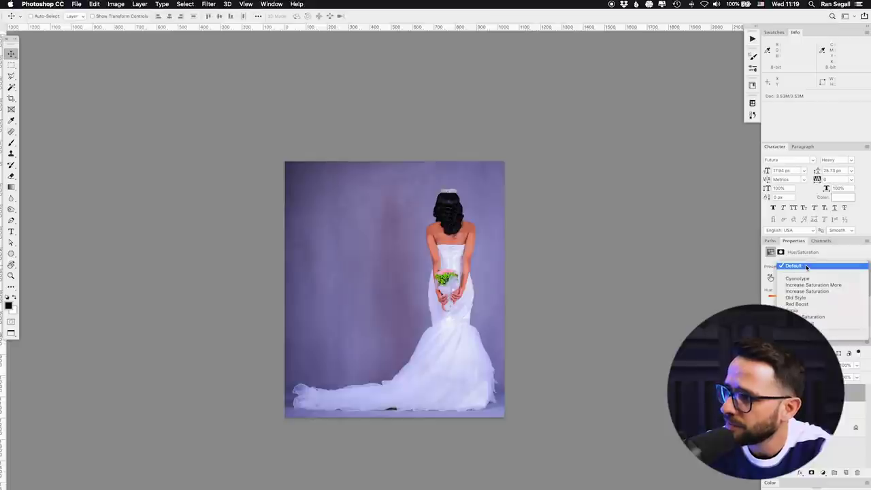
click(788, 266)
click(798, 279)
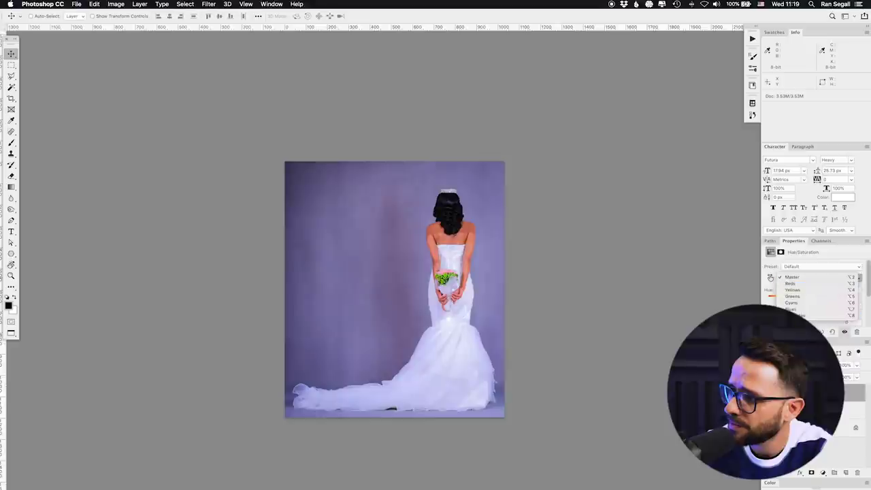
click(800, 315)
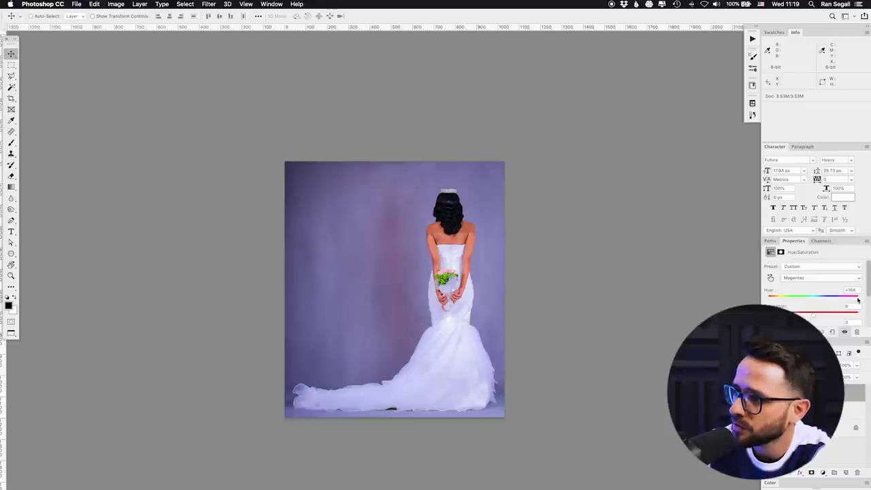
key(super+z)
Step: Set the hue of the Blues range to -32 in the Hue/Saturation adjustment
click(808, 280)
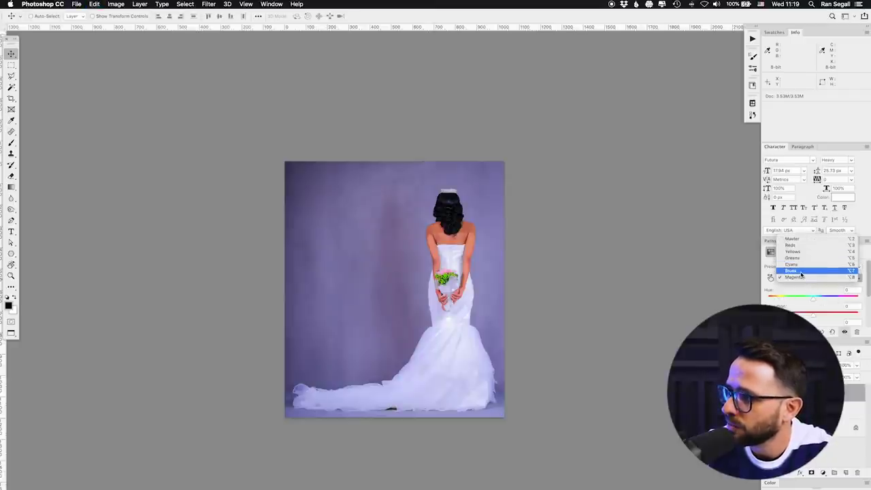
click(804, 272)
drag(813, 298, 796, 299)
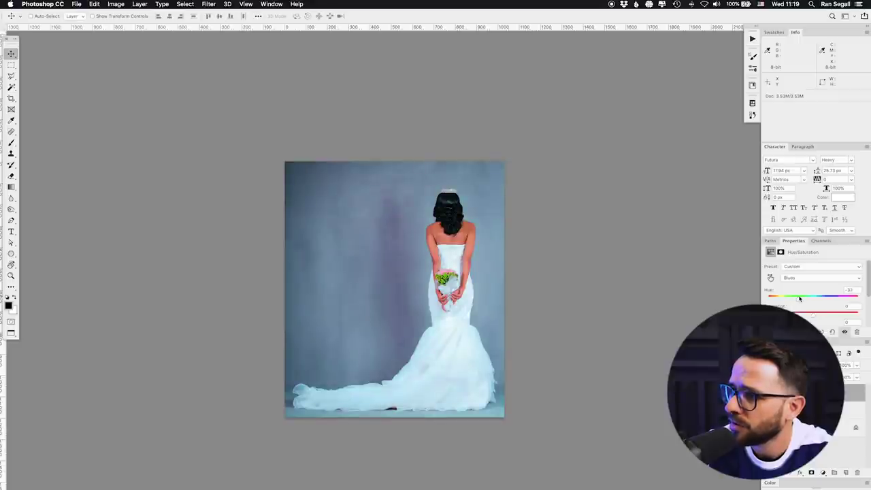
drag(799, 298, 799, 299)
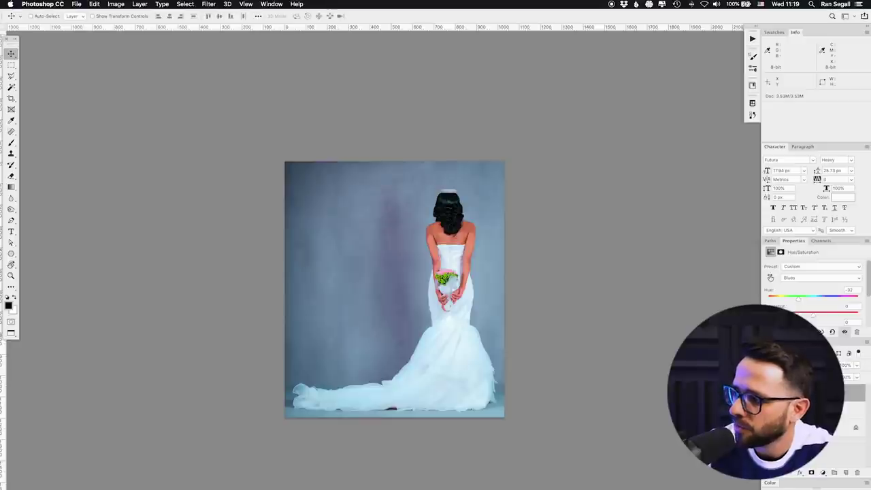
Step: Add a Curves adjustment layer and raise the midtones of its Blue channel to make the backdrop bluer
click(823, 473)
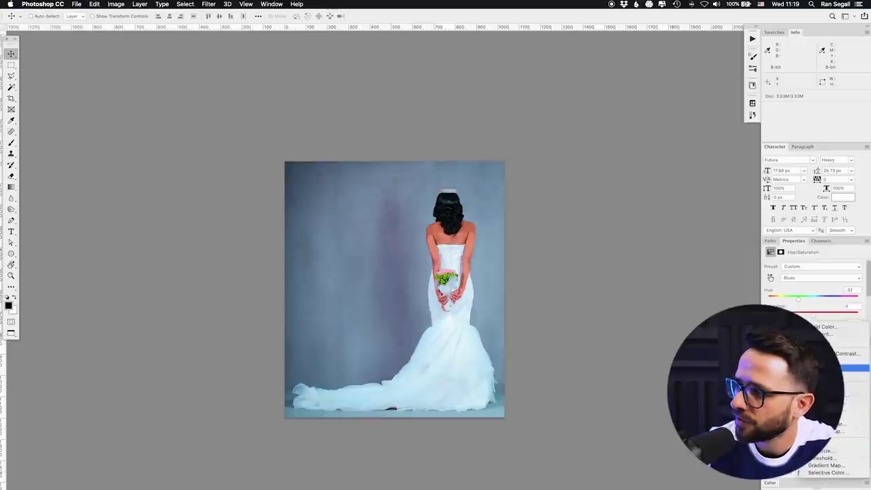
click(827, 367)
click(792, 278)
click(799, 279)
click(798, 278)
click(800, 303)
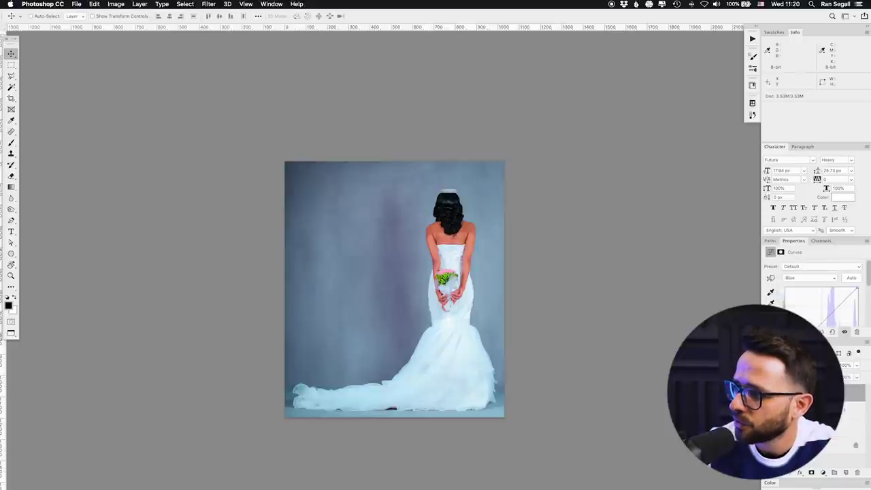
drag(823, 324, 819, 311)
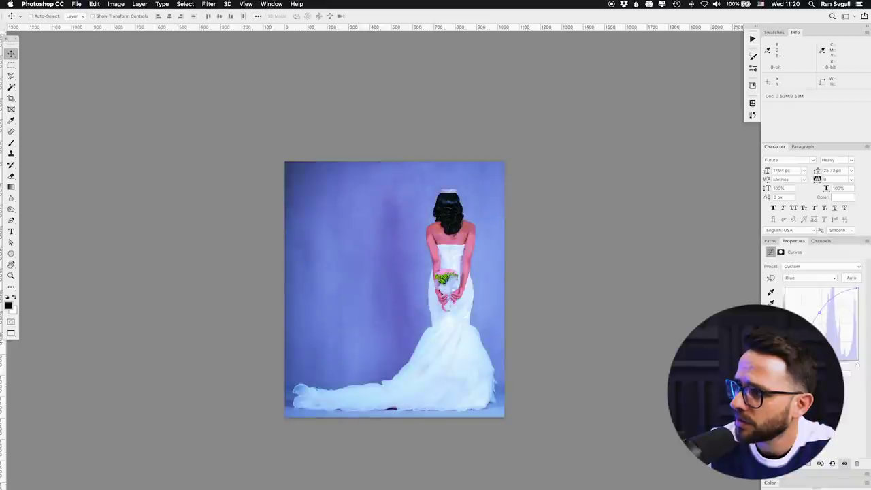
drag(821, 310, 822, 314)
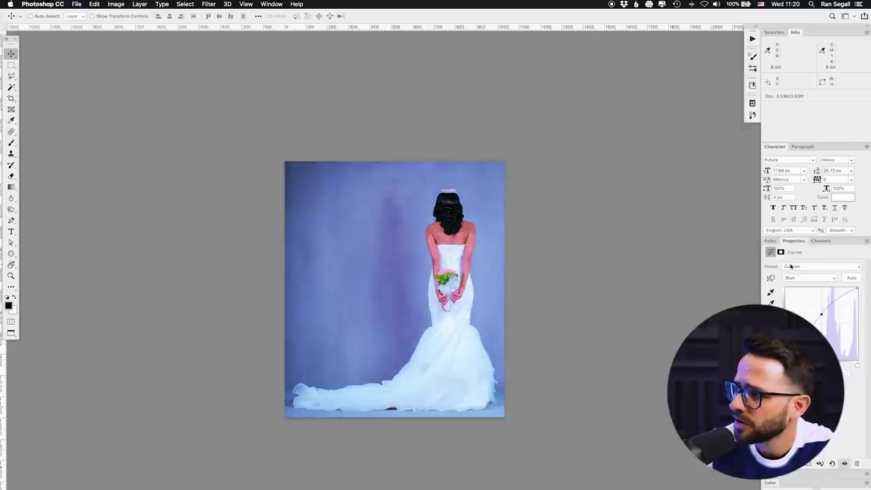
Step: Paint the bride out of the Curves layer mask with a 50% opacity brush and compare with the layer hidden
double_click(794, 241)
click(772, 249)
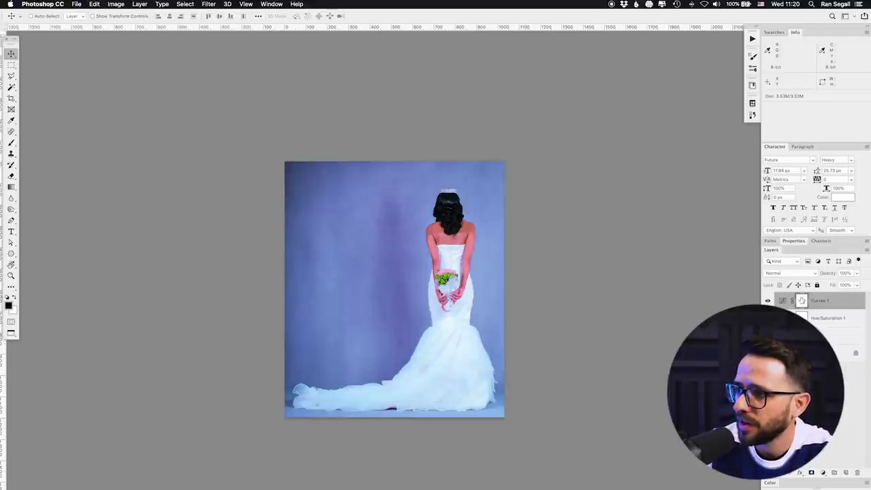
key(b)
key(5)
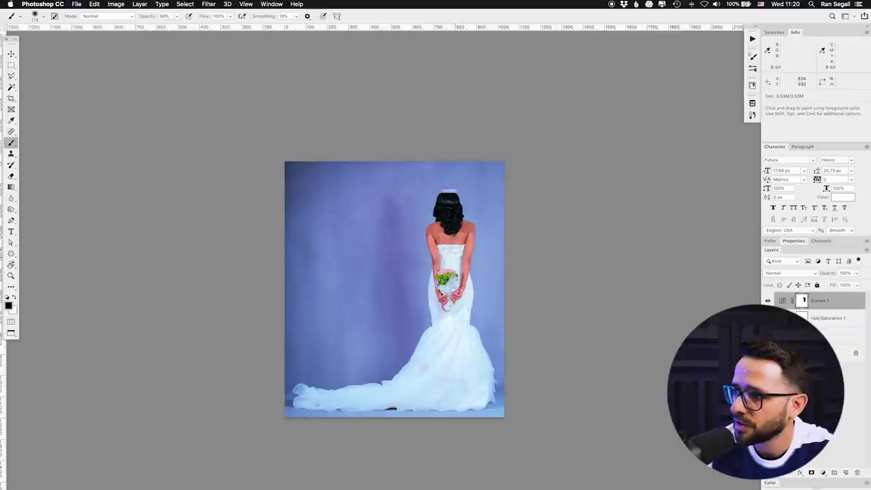
key([)
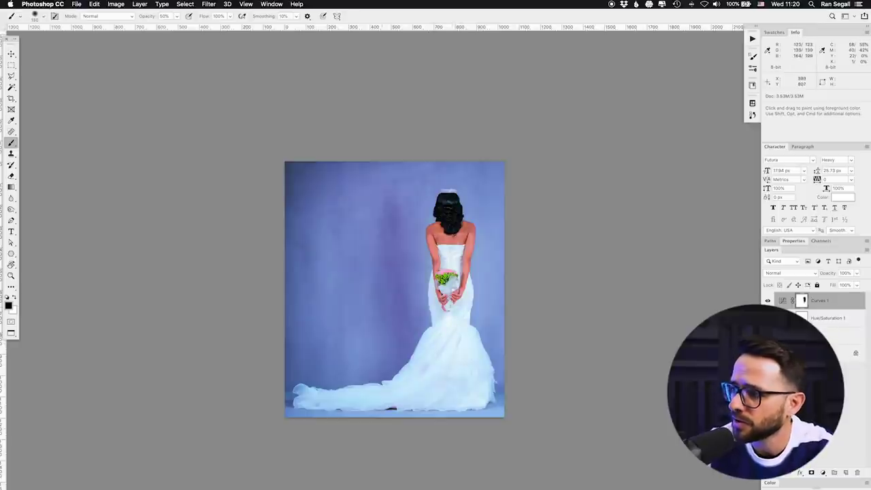
click(768, 300)
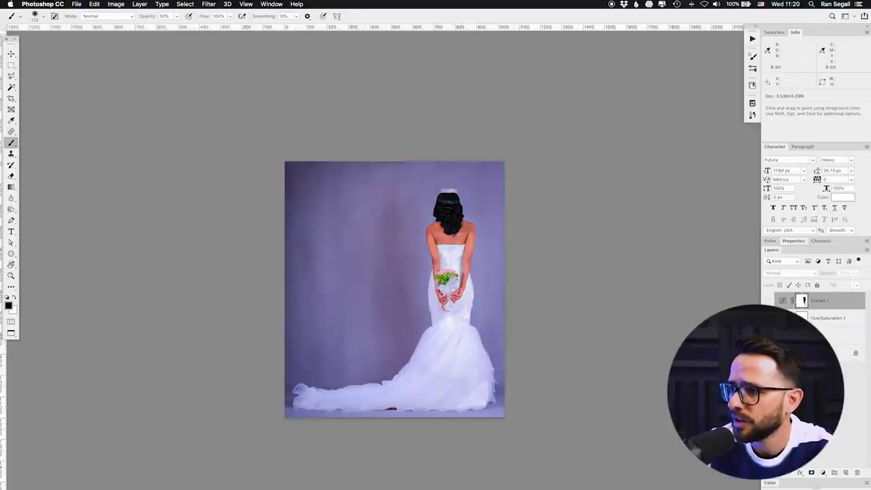
click(768, 300)
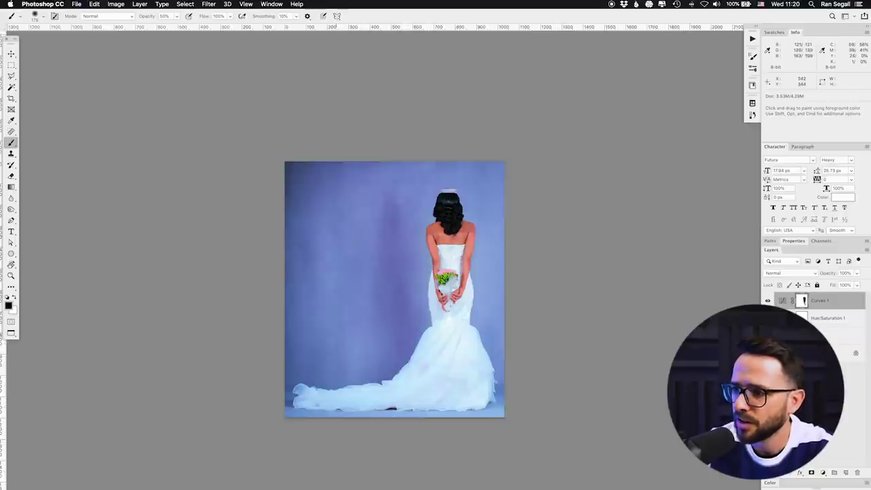
Step: Copy merged a full-width region of 1030 × 760 px around the bride and paste it into the empty section rectangle in XD
key(m)
mouse_move(248, 175)
mouse_down()
mouse_move(382, 226)
mouse_move(586, 386)
mouse_move(615, 336)
mouse_up()
click(94, 4)
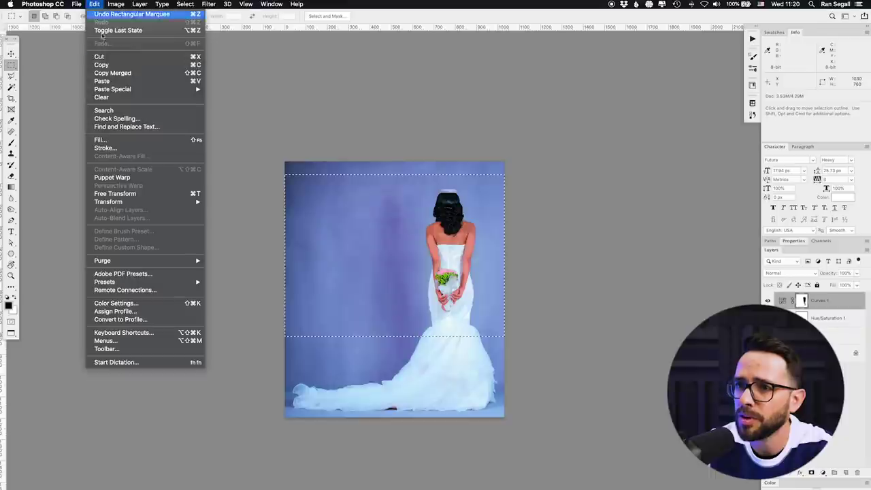
click(121, 73)
key(super+Tab)
key(super+Tab)
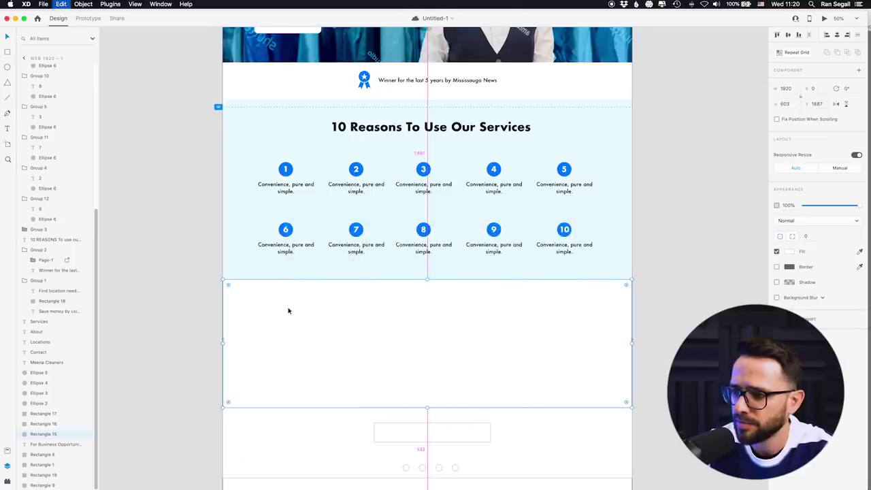
key(super+v)
scroll(227, 372, down, 2)
key(super+minus)
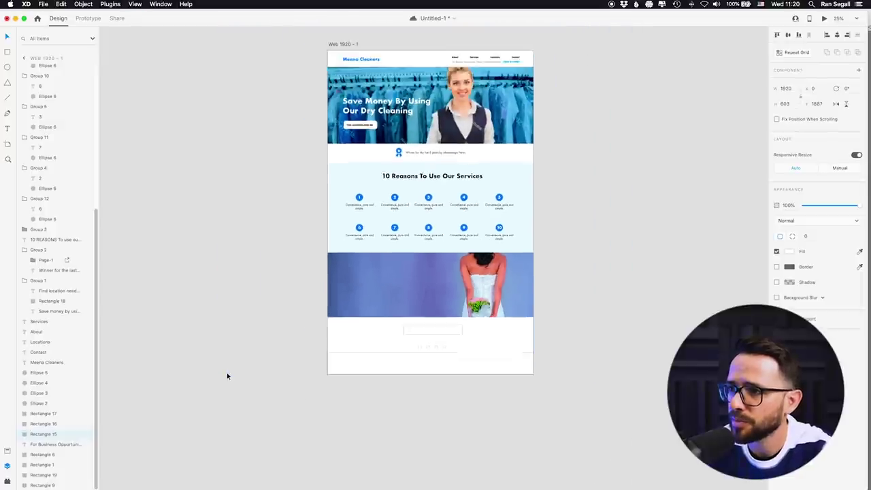
Step: Lengthen the Web 1920 artboard downward and move the placeholder shapes below the photo section down to Y 2831
click(345, 45)
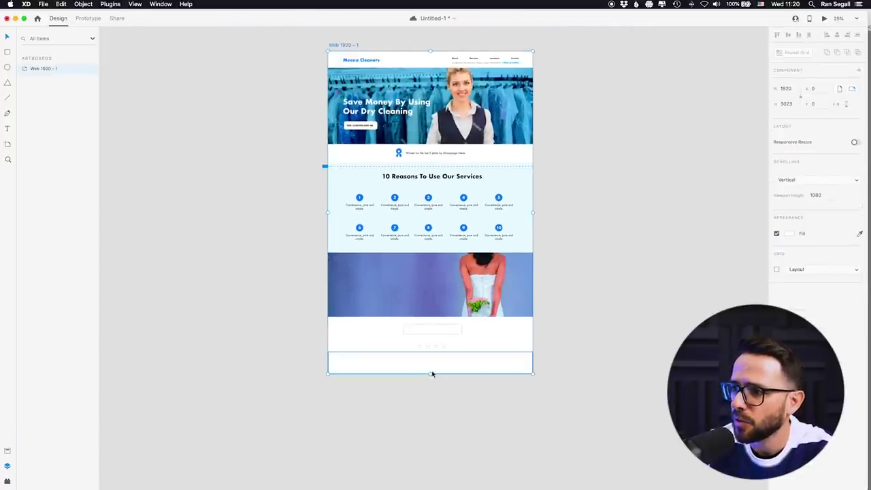
drag(430, 373, 427, 418)
click(272, 365)
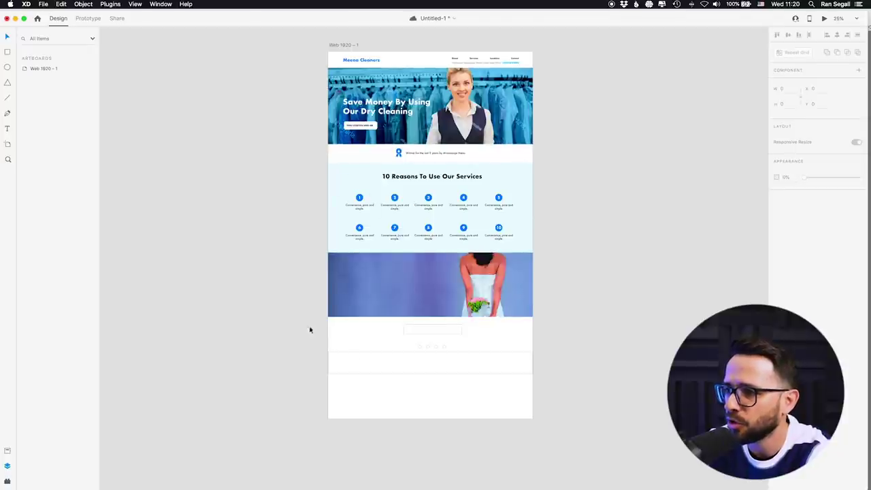
drag(316, 327, 505, 381)
click(386, 273)
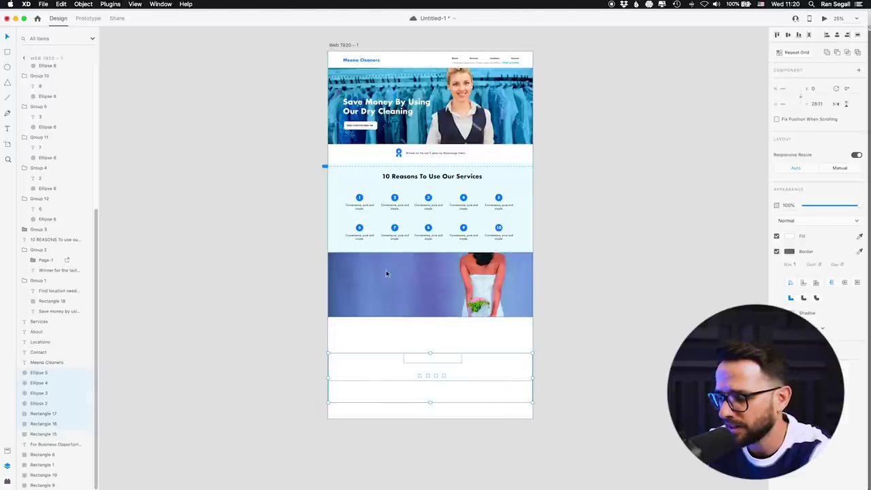
Step: Stretch the wedding photo rectangle downward to 796 px high
key(super+equal)
drag(430, 335, 435, 362)
double_click(427, 329)
click(232, 329)
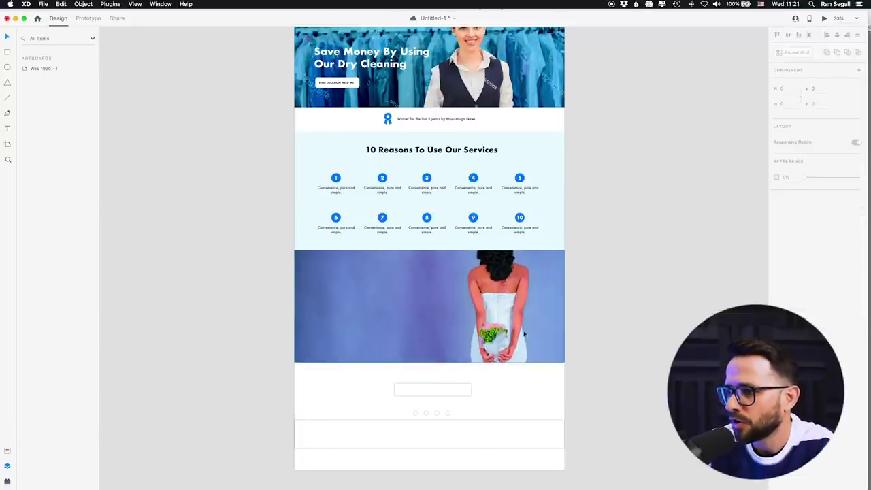
Step: Try to scale down and reposition the photo inside its frame so that the bride's whole head fits
click(444, 319)
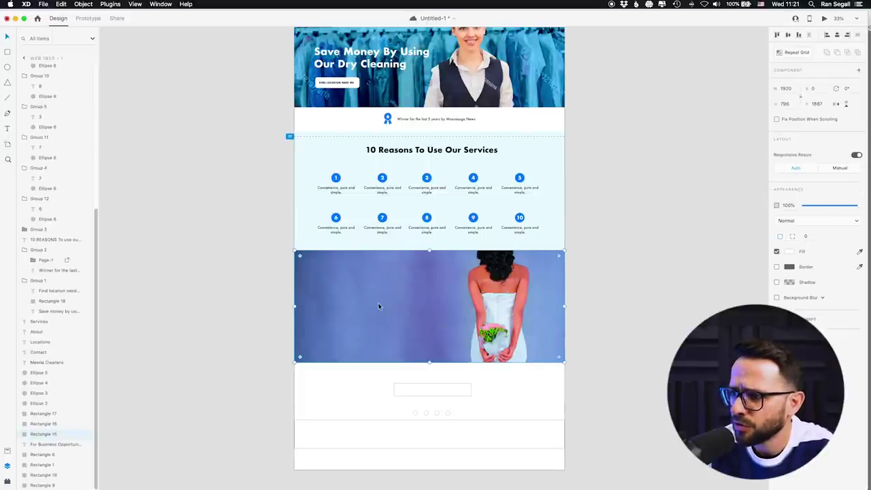
double_click(409, 309)
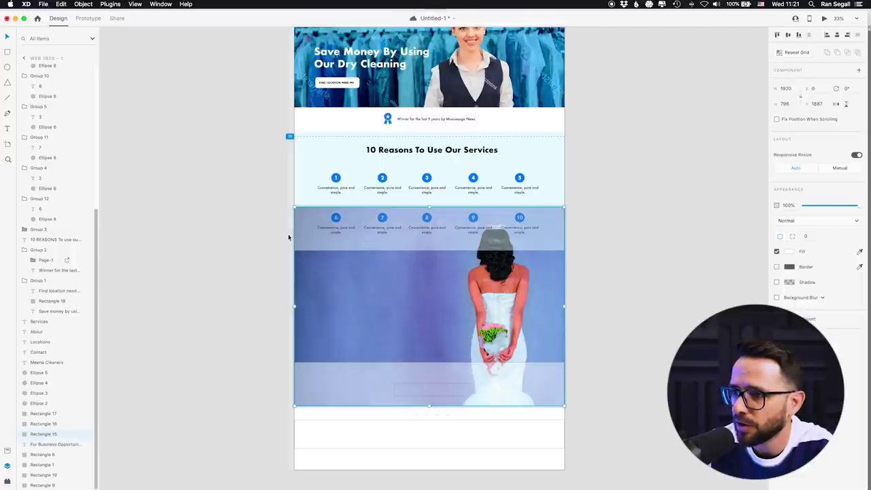
drag(294, 207, 353, 251)
drag(353, 405, 370, 395)
drag(368, 252, 357, 241)
click(247, 296)
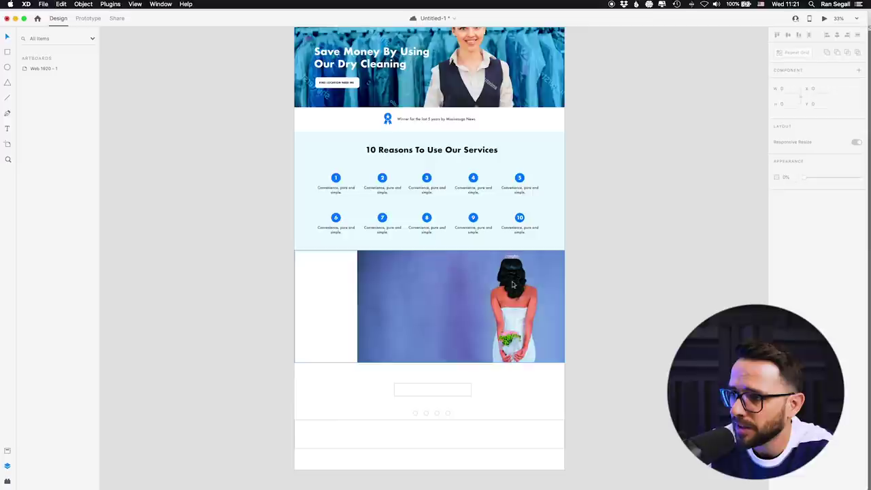
Step: Switch to Photoshop and extend the canvas to about 1563 px wide with the Crop tool, adding empty space beside the backdrop
key(super+Tab)
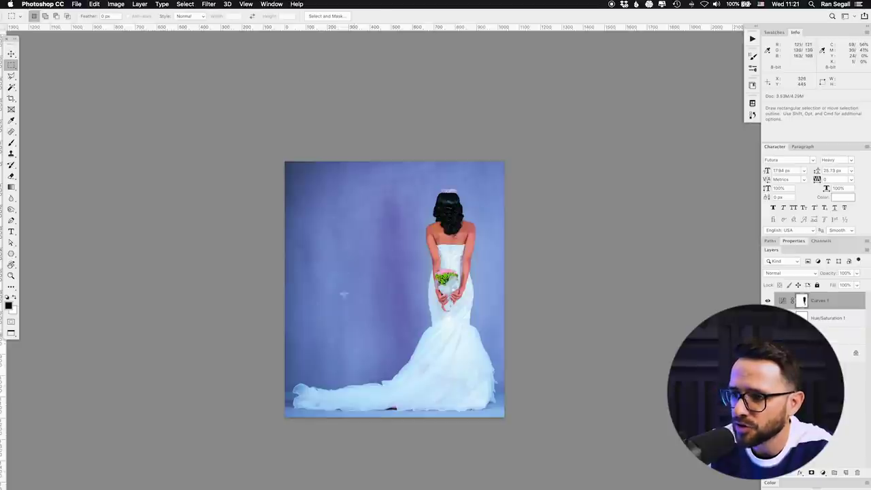
key(c)
drag(286, 289, 230, 289)
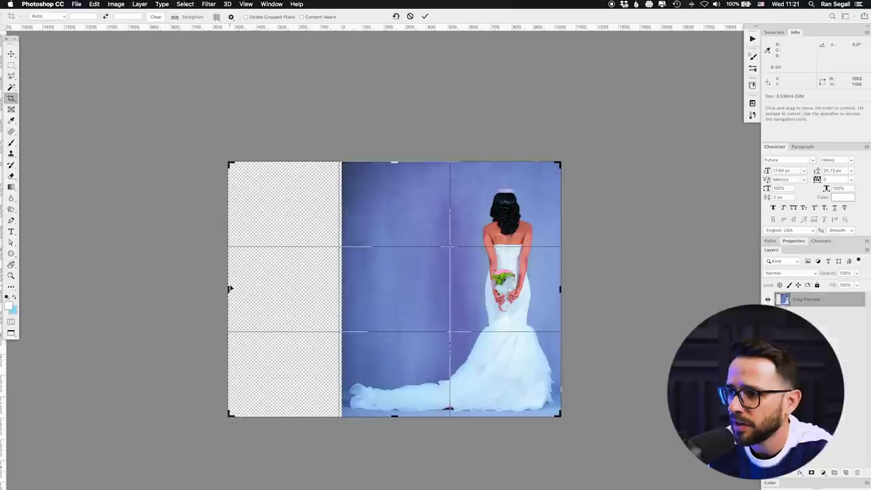
key(Return)
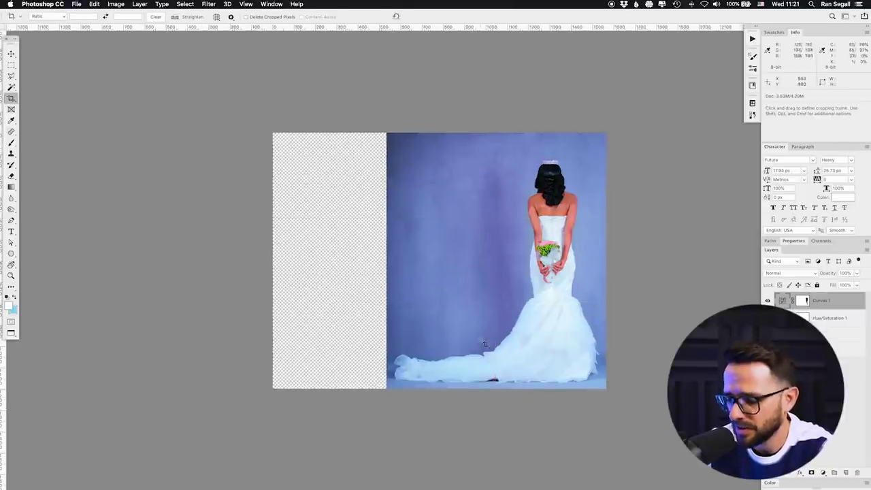
Step: Hide the rulers, clear the marquee selection and stamp all visible layers onto a new layer
key(m)
drag(385, 123, 523, 442)
key(super+r)
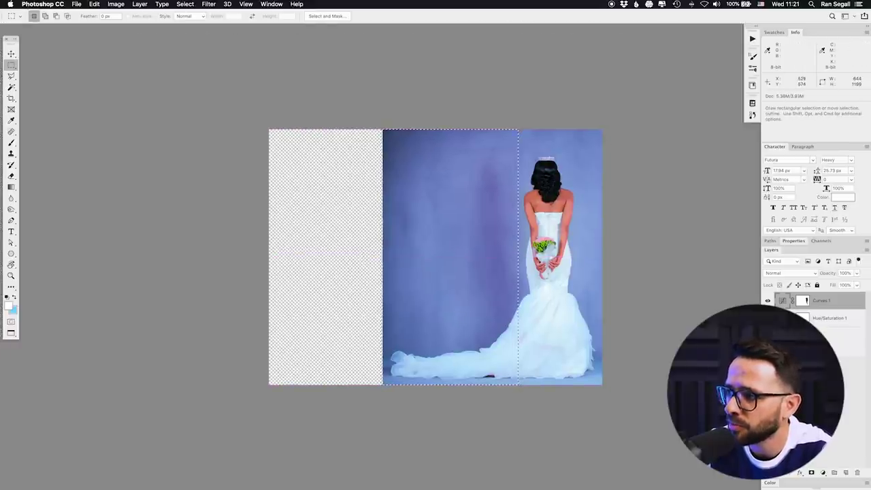
key(super+d)
key(super+alt+shift+e)
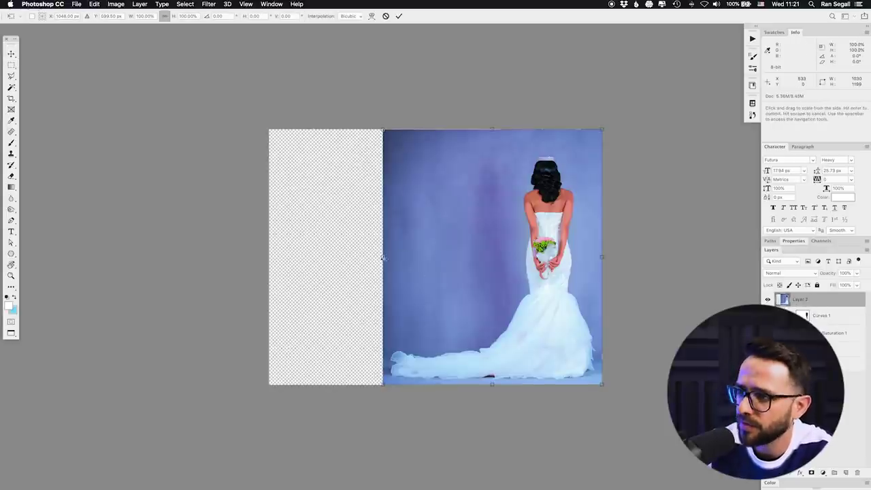
Step: Select the backdrop and dress train beside the bride and stretch them with Free Transform to fill the empty canvas
drag(384, 129, 515, 398)
key(super+t)
drag(383, 257, 258, 256)
key(Return)
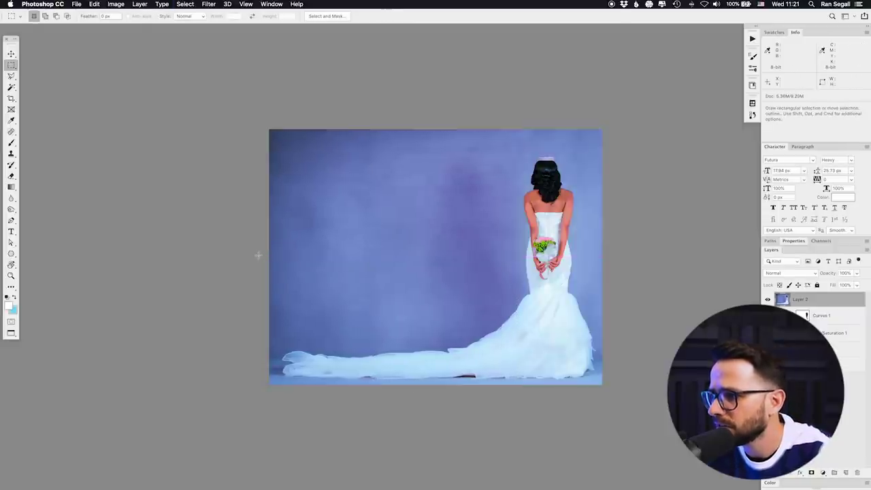
Step: Examine the stretched backdrop up close for distortion and pick the Blur tool for it
key(super+equal)
drag(396, 147, 362, 198)
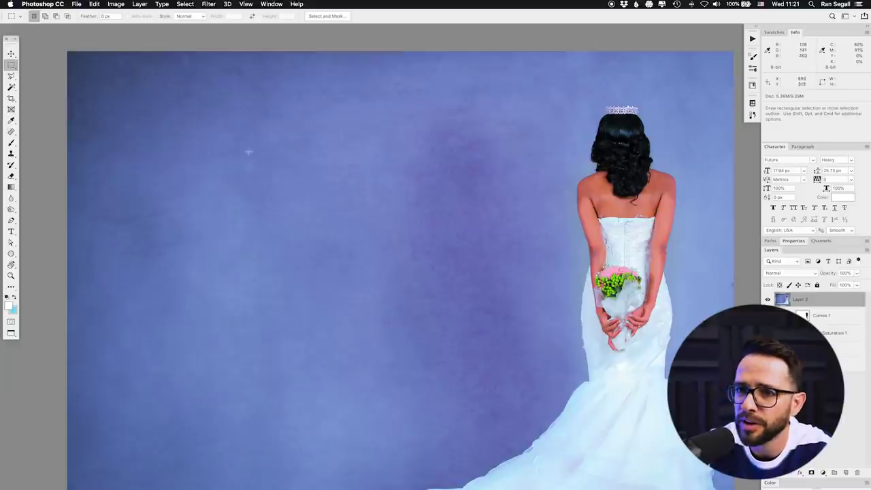
click(11, 198)
click(32, 198)
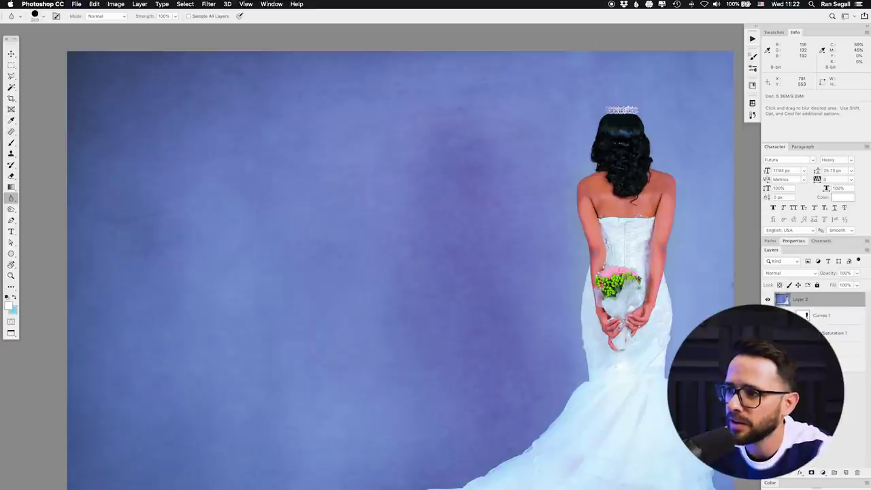
key(super+minus)
key(super+minus)
key(v)
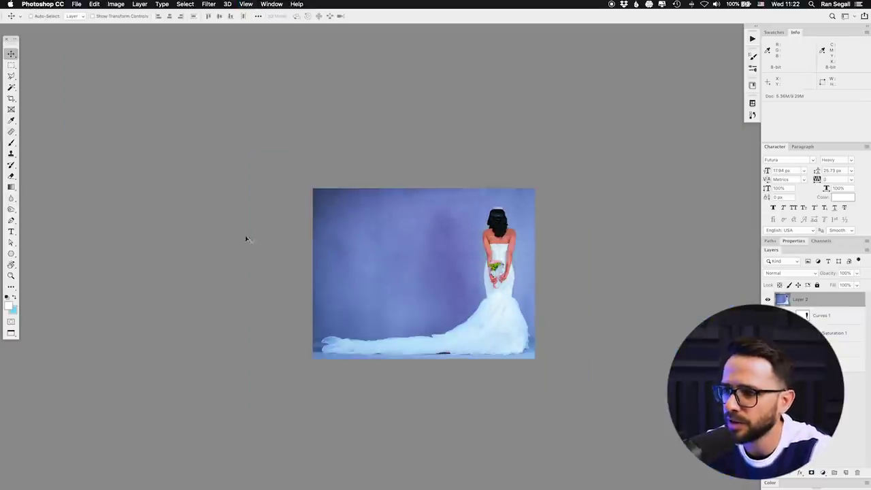
Step: Copy merged the upper 1563 × 1013 px of the widened photo and paste it into the wedding section rectangle in XD
key(m)
drag(315, 169, 564, 332)
click(93, 3)
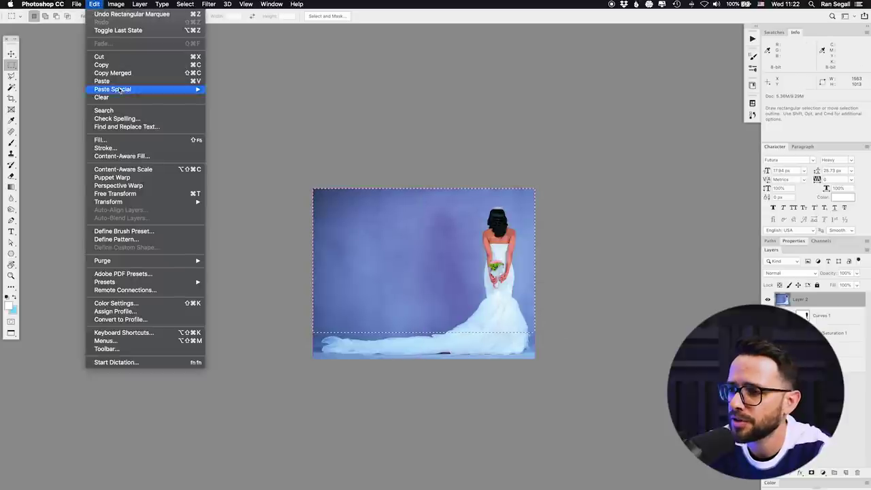
click(112, 73)
key(super+Tab)
key(super+v)
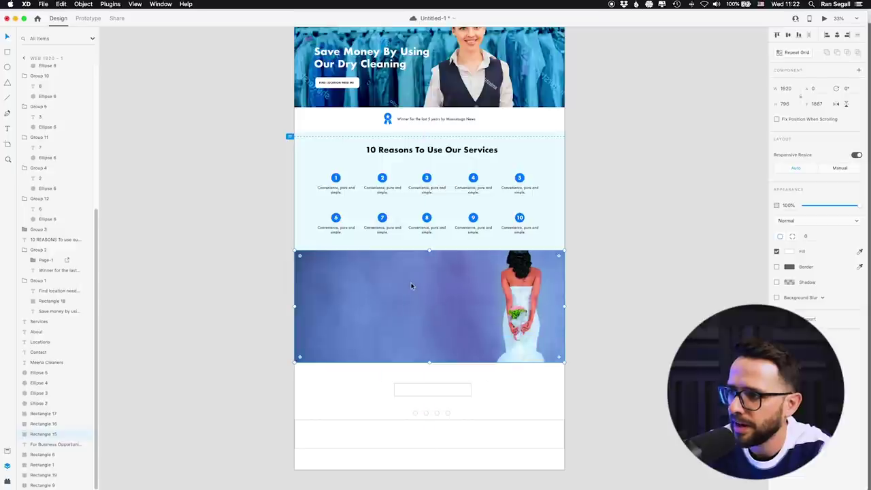
Step: Shift the photo down inside its frame so that the bride's whole head and tiara fit
double_click(428, 286)
drag(444, 276, 443, 295)
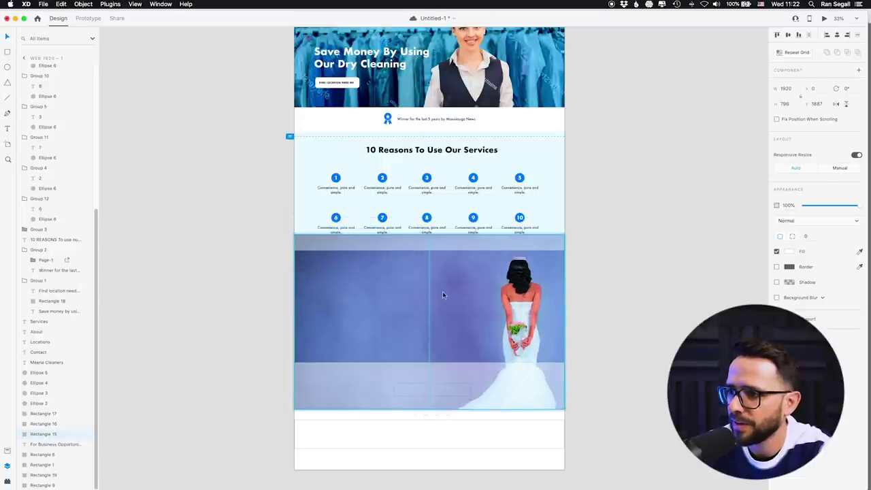
click(207, 295)
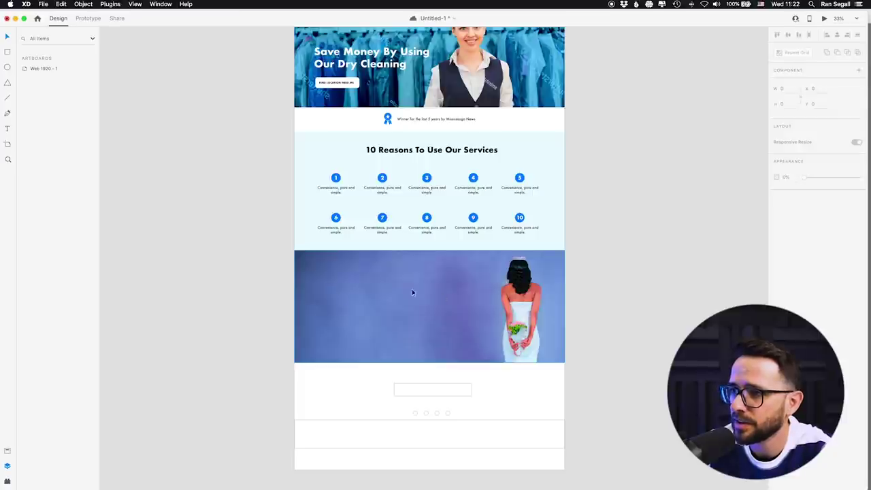
Step: Duplicate the "10 Reasons To Use Our Services" heading onto the photo's empty backdrop and make it white
scroll(209, 250, up, 1)
drag(426, 156, 373, 295)
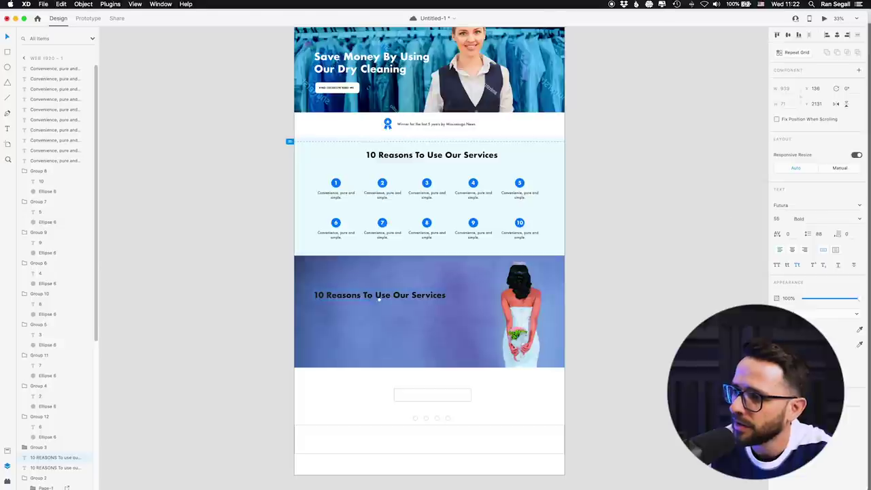
click(646, 256)
Step: Replace the duplicated heading's text with "Wedding Gowns Care", copied from the Meena Cleaners website in Chrome
key(super+Tab)
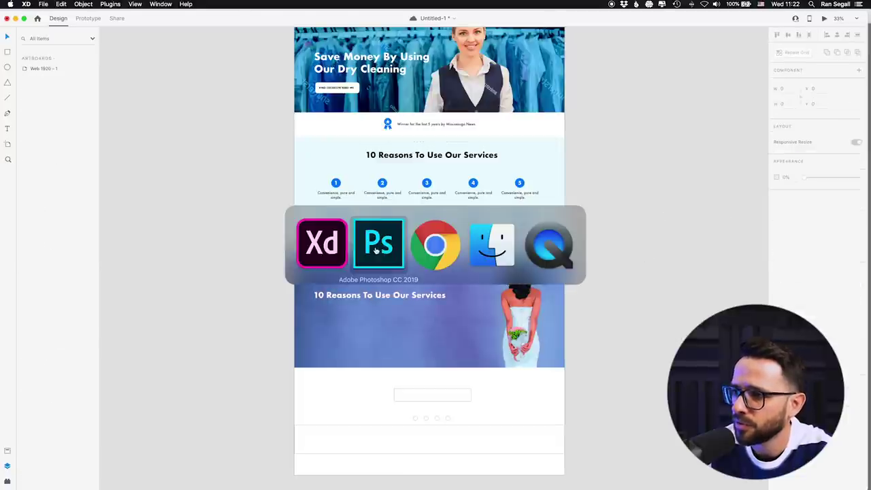
key(super+Tab)
key(Tab)
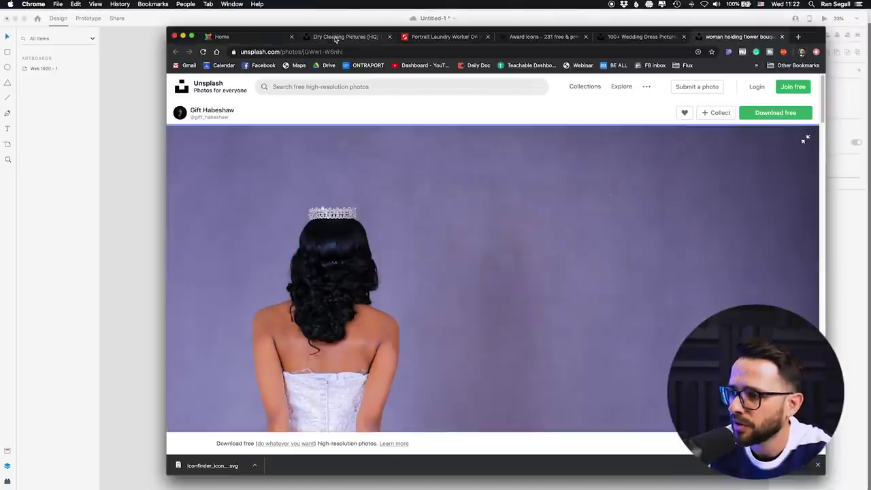
click(250, 38)
drag(431, 366, 548, 364)
key(super+c)
key(super+Tab)
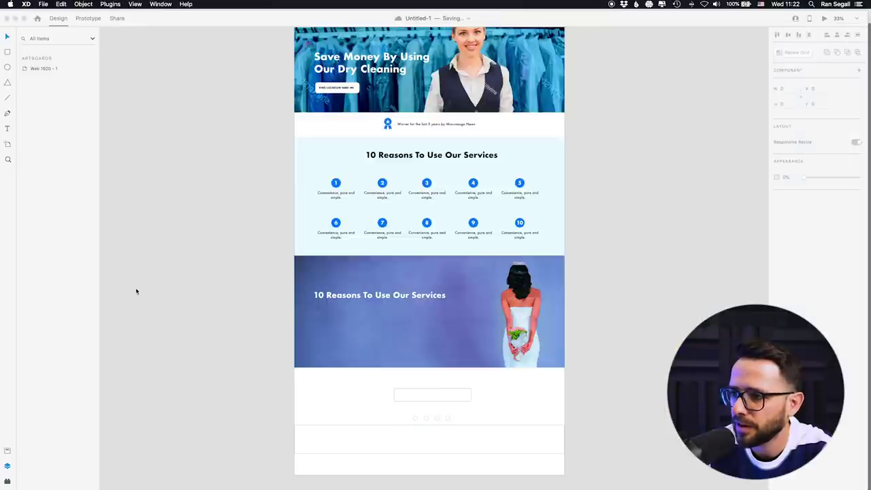
double_click(324, 300)
key(super+v)
key(Escape)
Step: Move the "Wedding Gowns Care" heading to X 228, Y 2106 on the wedding photo
drag(348, 297, 356, 297)
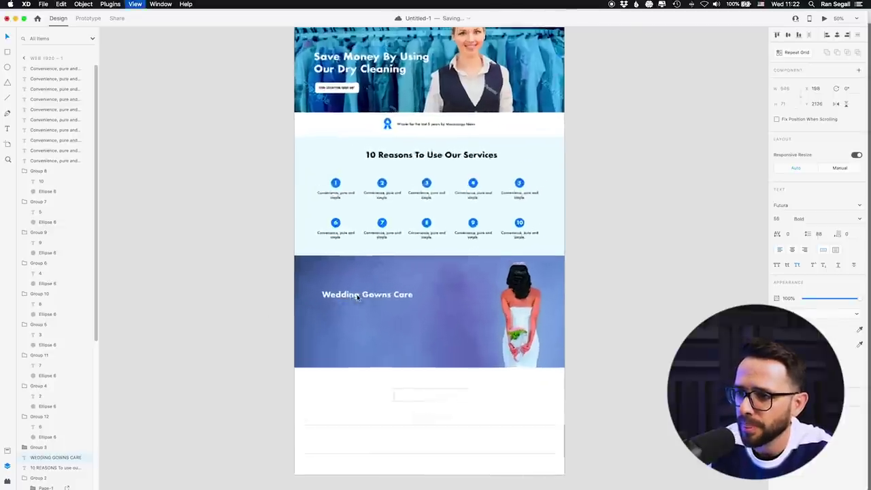
key(super+equal)
drag(356, 313, 362, 309)
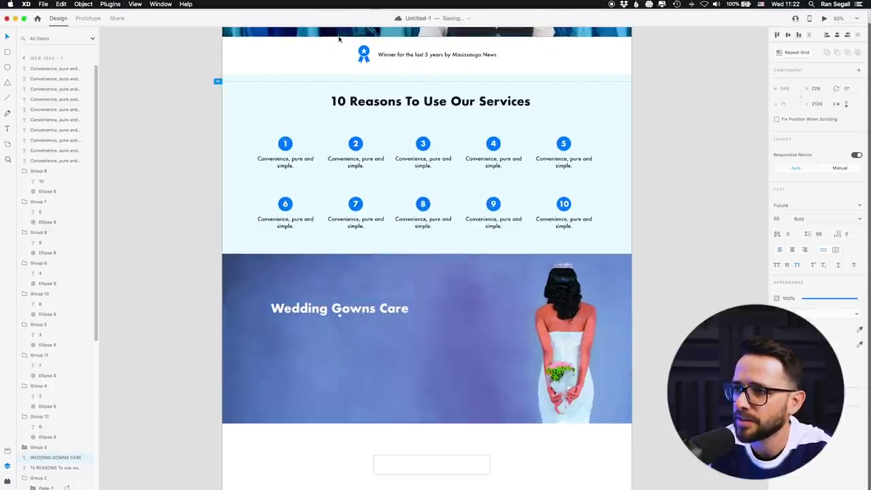
Step: Duplicate a reason caption below "Wedding Gowns Care" and replace its text with the wedding gown paragraph copied from the Meena Cleaners website in Chrome
click(353, 163)
drag(356, 164, 298, 335)
key(super+Tab)
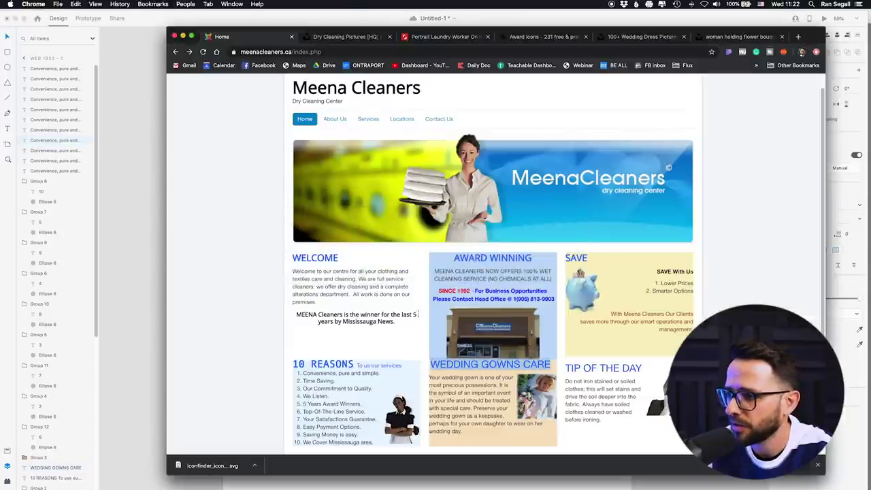
drag(430, 375, 467, 433)
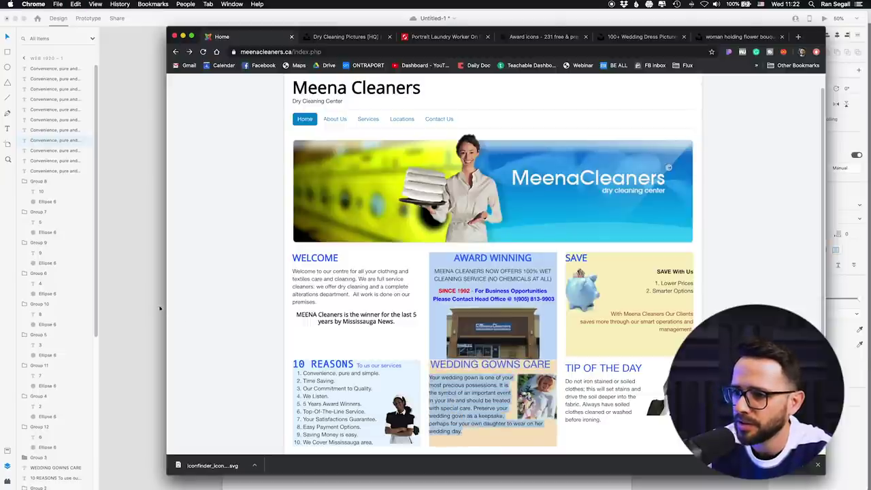
key(super+c)
key(super+Tab)
key(super+v)
key(Escape)
Step: Enlarge the wedding gown description's text box, left-align the text and colour it white
drag(340, 352, 423, 390)
key(super+z)
click(780, 250)
click(778, 329)
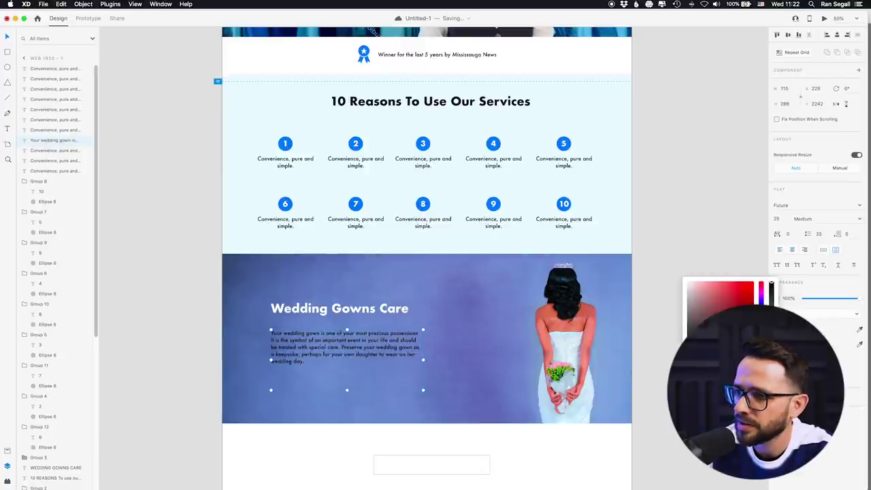
drag(707, 300, 627, 272)
key(Escape)
Step: Widen the description's text box to 872 and move it with its heading down toward the photo's vertical middle
drag(299, 344, 300, 338)
drag(423, 353, 457, 337)
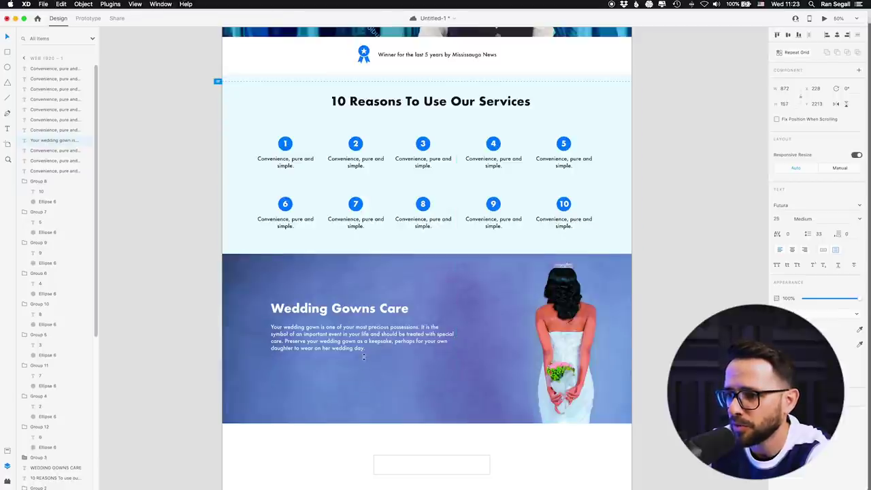
drag(352, 338, 334, 322)
shift+click(329, 312)
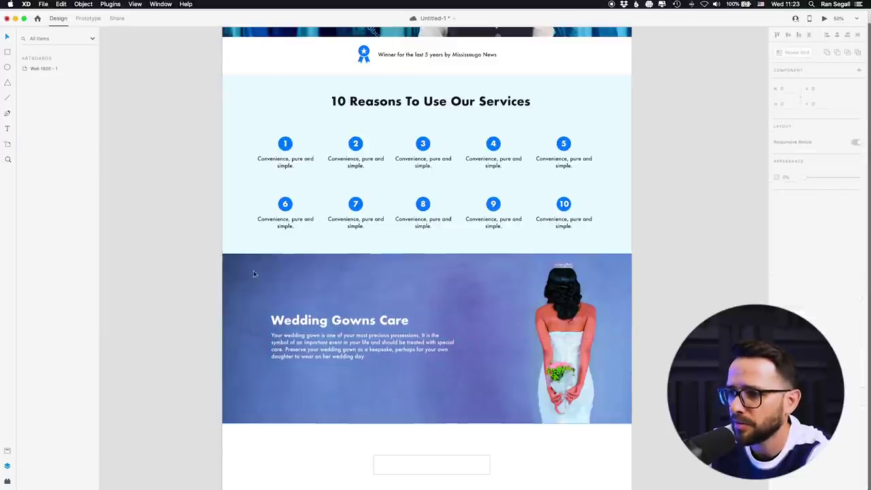
Step: Shift the fill hue of the "10 Reasons To Use Our Services" background from cyan to a pale periwinkle blue
scroll(153, 247, up, 3)
click(259, 291)
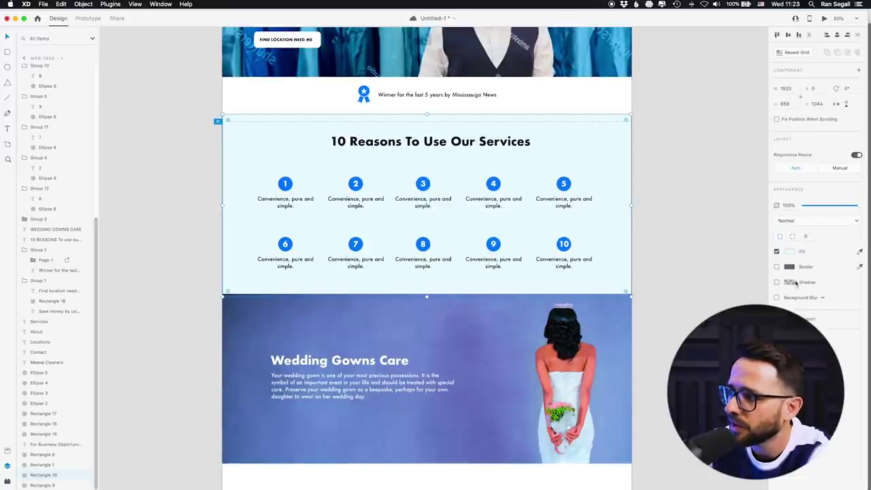
click(790, 252)
drag(761, 237, 761, 234)
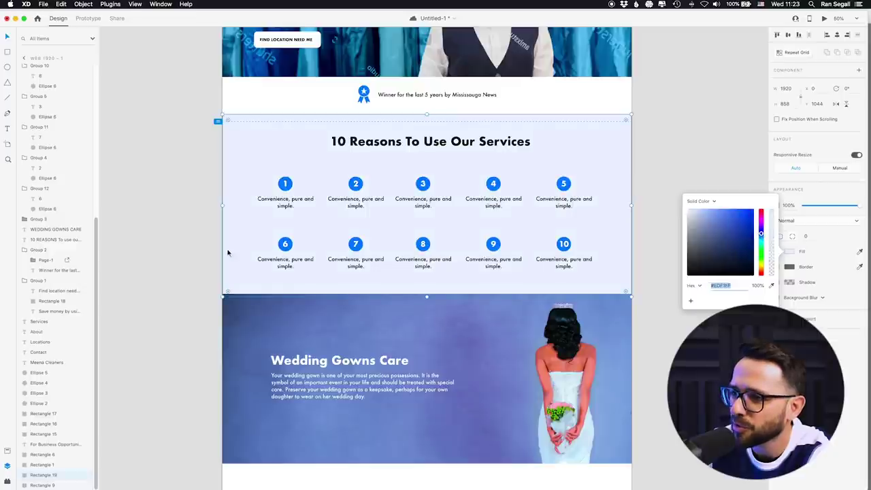
click(209, 290)
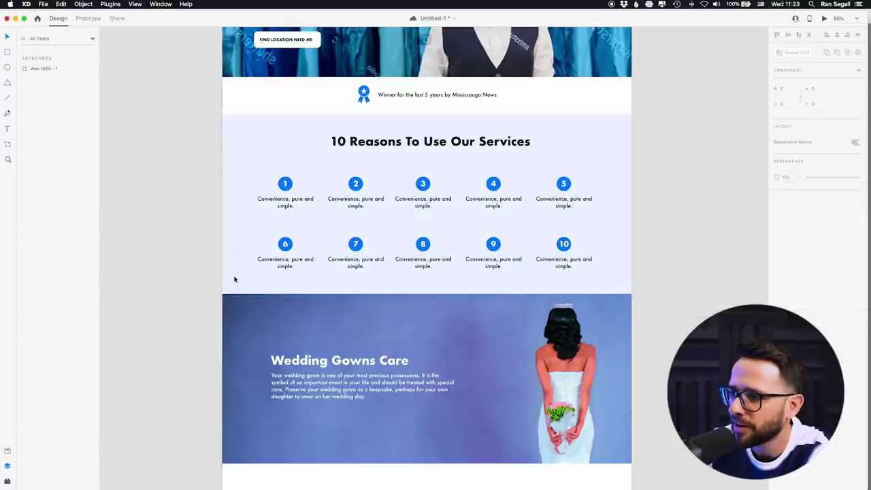
Step: Move the empty footer rectangle down to the artboard's bottom edge
scroll(194, 243, down, 5)
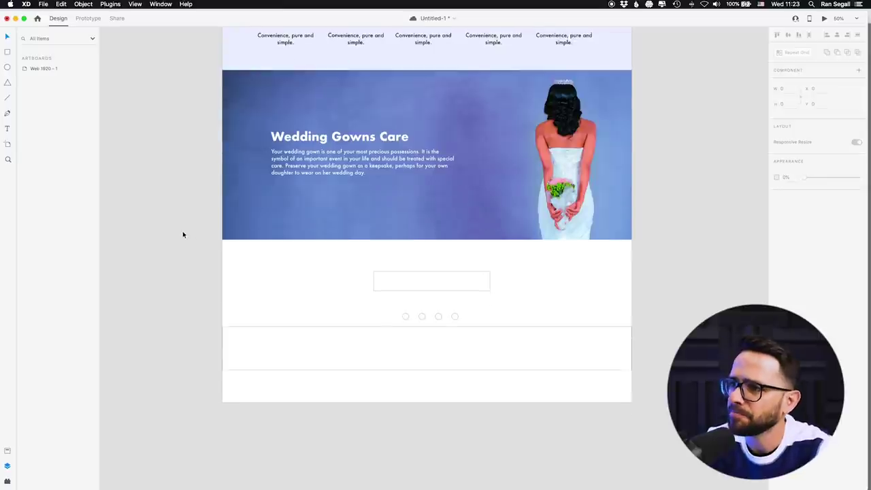
scroll(188, 232, up, 2)
scroll(340, 269, up, 5)
scroll(333, 260, up, 2)
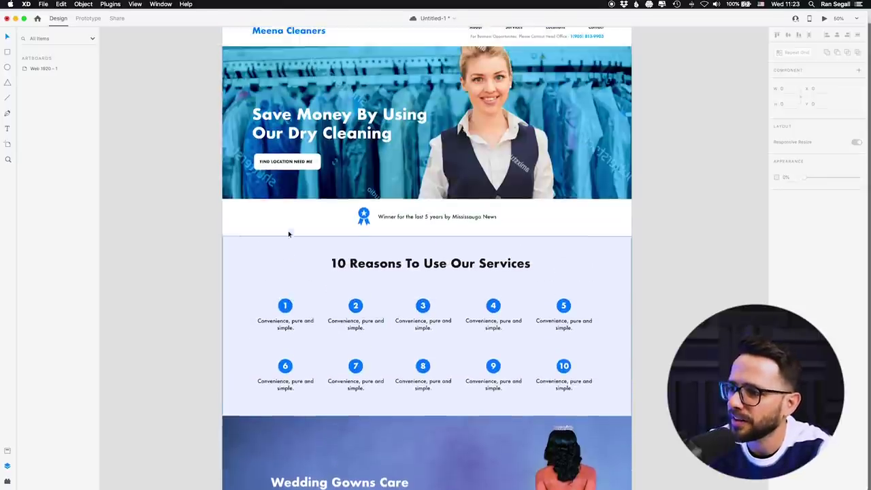
scroll(251, 171, down, 7)
scroll(272, 198, down, 3)
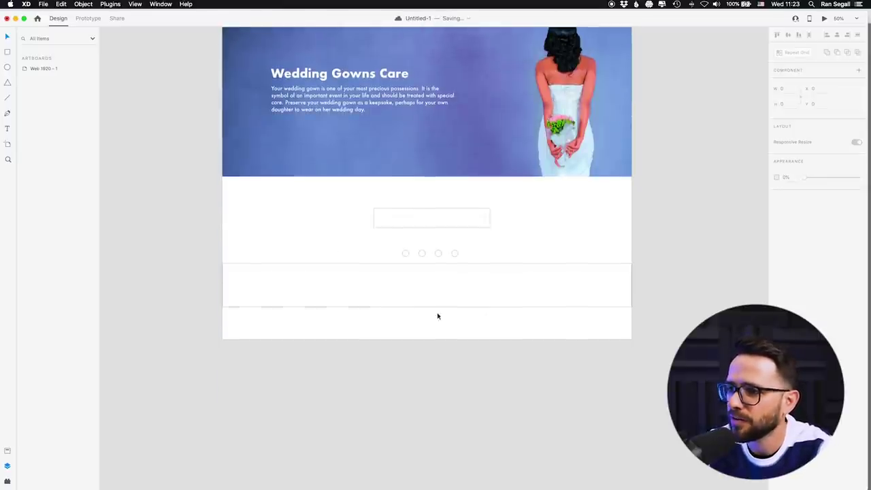
drag(274, 266, 268, 298)
Step: Move the row of four circles down to Y 3137, just above the footer rectangle
drag(358, 246, 485, 265)
key(shift+Down)
key(shift+Down)
key(shift+Down)
key(shift+Down)
key(shift+Down)
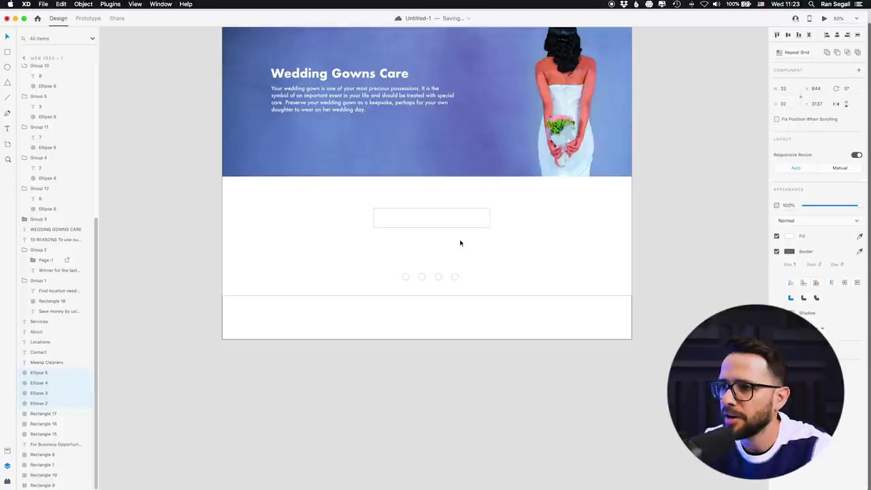
Step: Delete the empty placeholder rectangle and place a copy of the "10 Reasons To Use Our Services" heading below the wedding photo at Y 2748
click(460, 226)
key(BackSpace)
scroll(382, 186, up, 5)
drag(396, 168, 388, 473)
scroll(402, 357, down, 5)
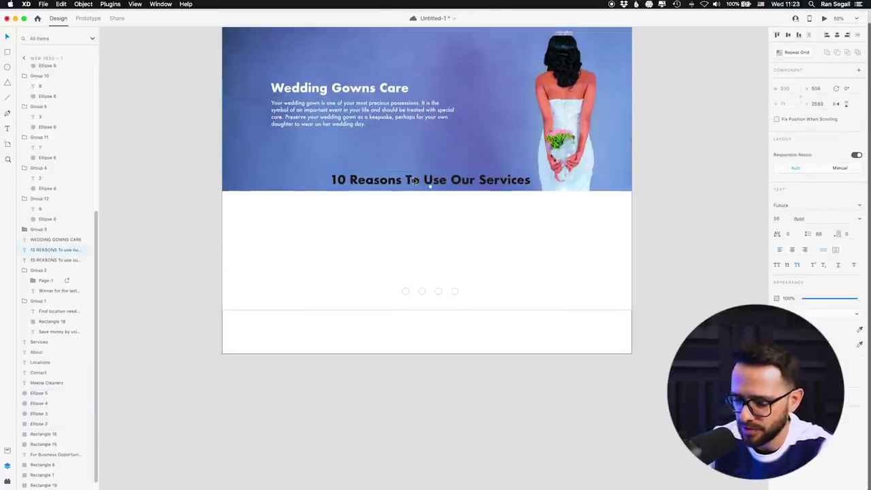
drag(414, 180, 414, 213)
Step: Replace the duplicated heading's text with "Tip Of The Day"
double_click(334, 212)
key(BackSpace)
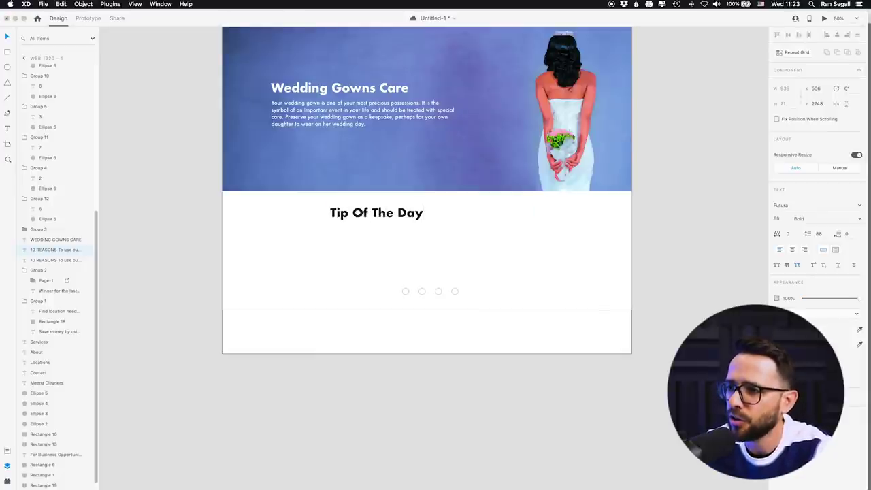
key(Escape)
Step: Review the Tip of the Day section on the Meena Cleaners website in Chrome
key(super+Tab)
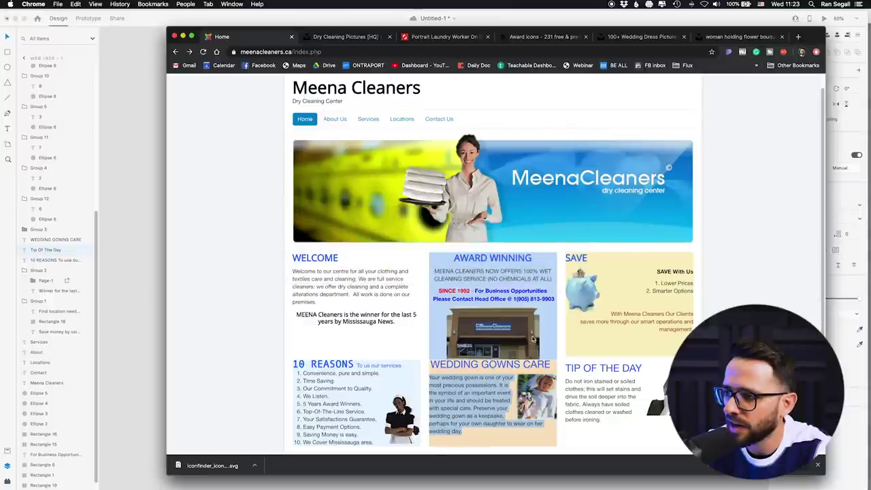
scroll(579, 334, down, 2)
click(597, 361)
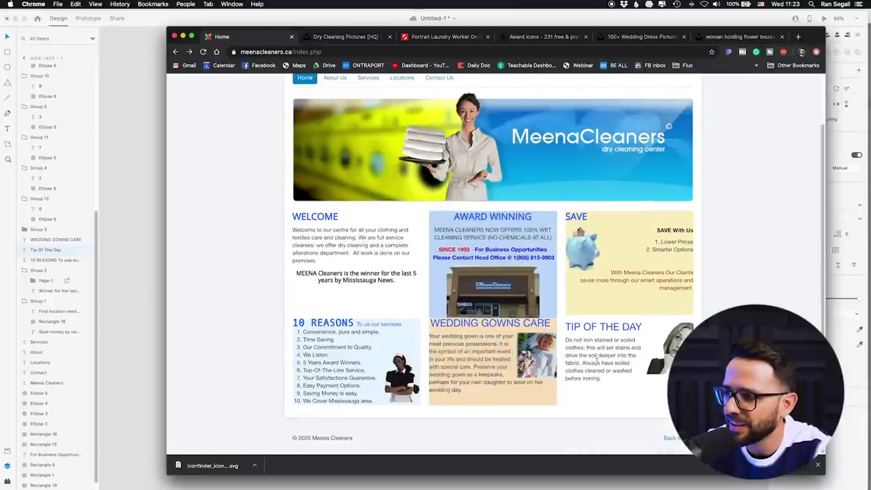
drag(600, 380, 578, 337)
click(577, 332)
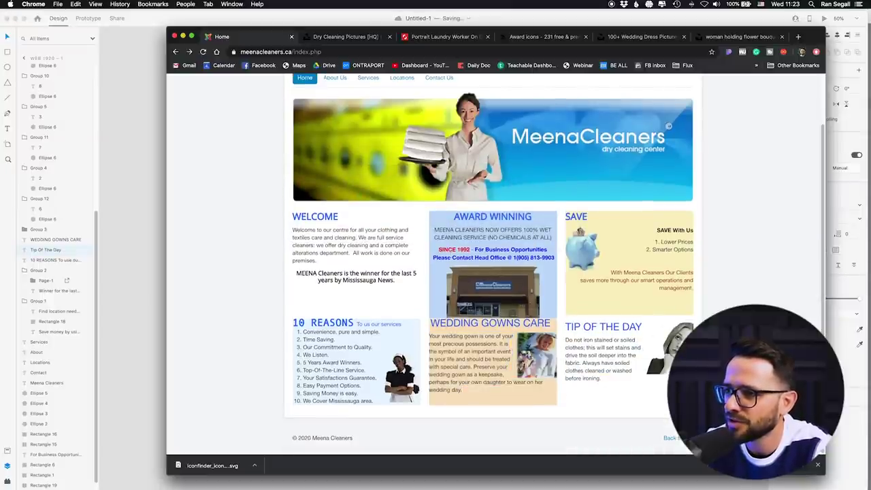
key(super+Tab)
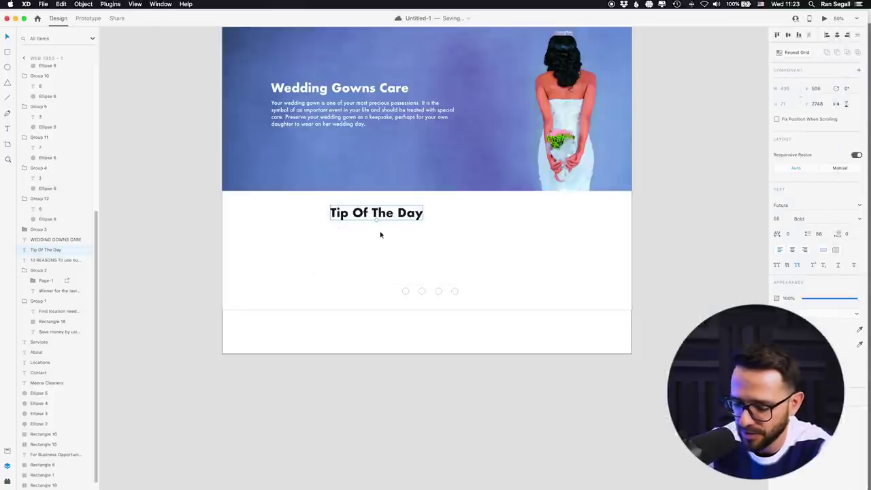
Step: Change the heading below the wedding photo to "Cleaning Tips", correcting its spelling
double_click(385, 214)
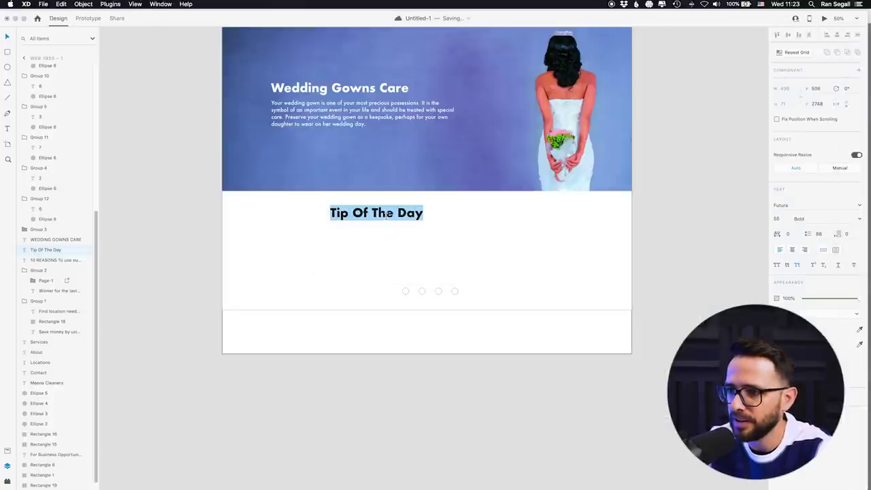
text(Cli)
text(ening Tips)
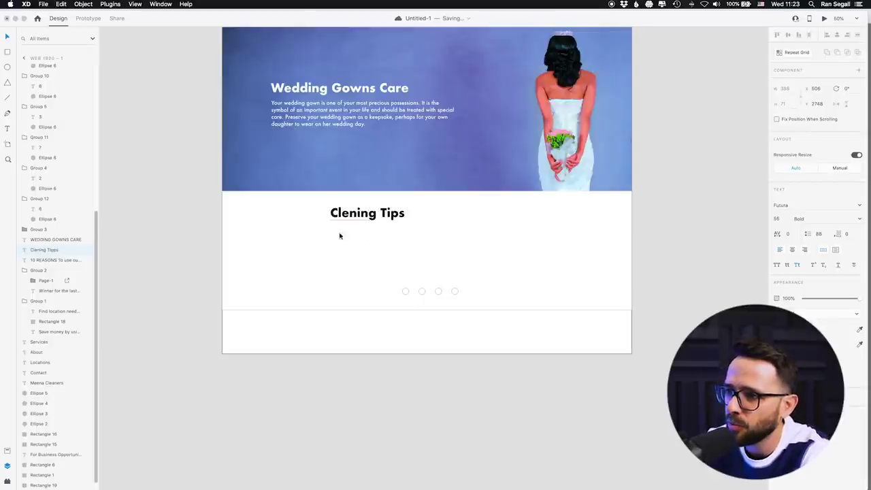
right_click(360, 213)
click(379, 215)
Step: Centre the "Cleaning Tips" heading horizontally on the artboard at X 766 and nudge it up slightly
drag(391, 217, 447, 216)
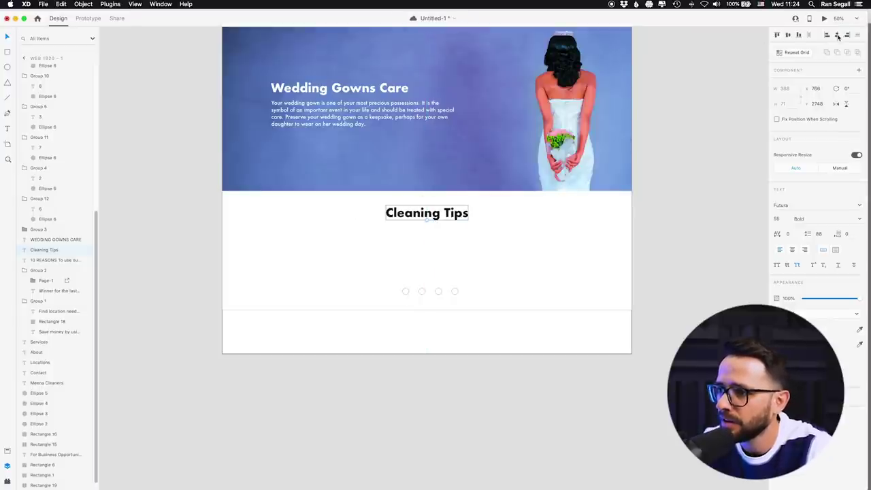
click(441, 320)
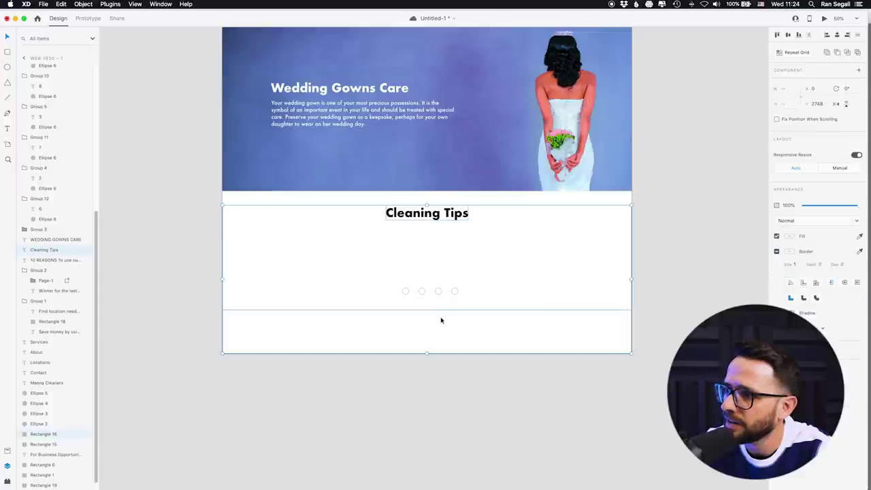
click(711, 198)
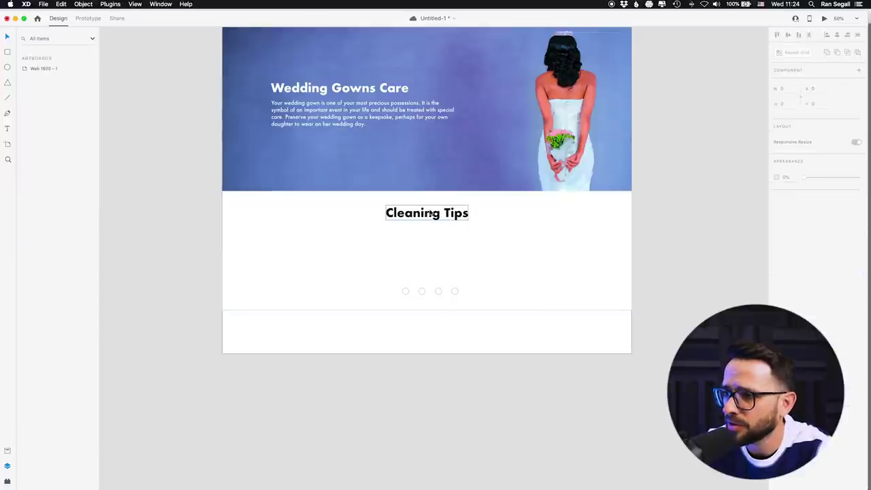
click(427, 213)
Step: Copy the Tip of the Day paragraph from the Meena Cleaners website in Chrome
key(super+Tab)
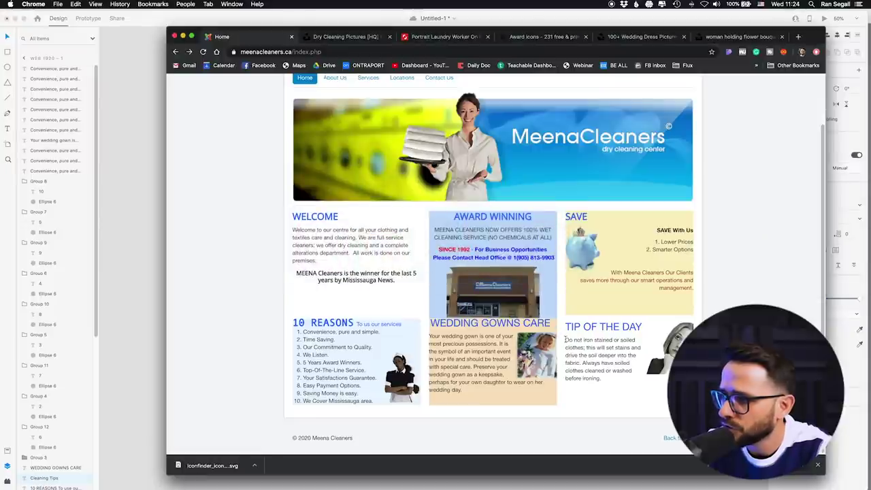
drag(565, 338, 599, 379)
key(super+c)
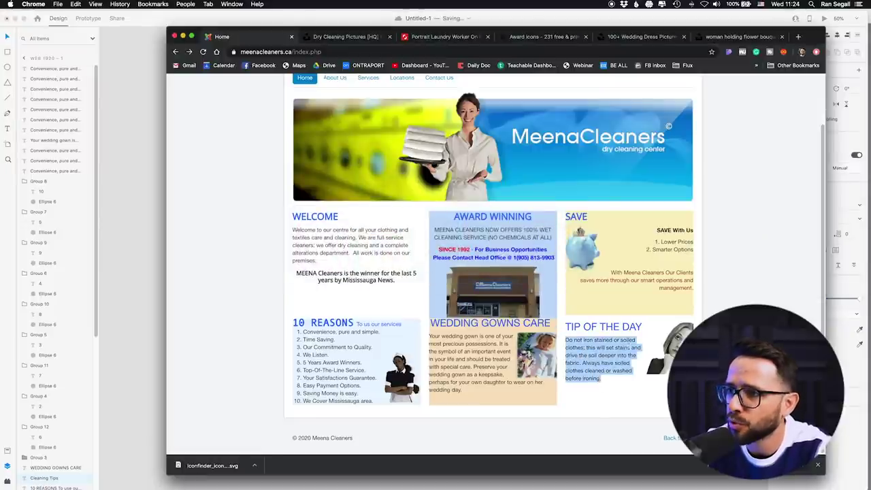
Step: Back in Adobe XD, duplicate the wedding gown description below the "Cleaning Tips" heading and make the copy black
click(144, 234)
click(316, 104)
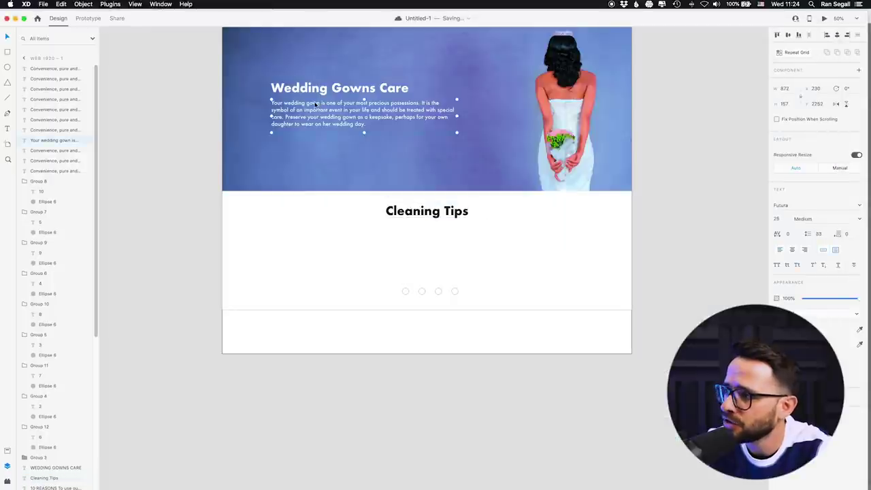
alt+drag(316, 104, 307, 242)
double_click(307, 244)
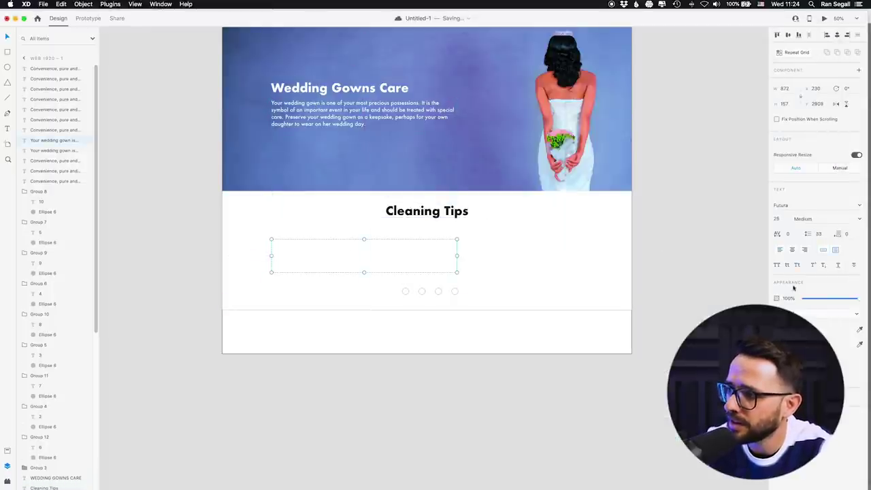
text(Your wedding gown is one of your most precious possessions. It is the symbol of an important event in your life and should be treated with special care. Preserve your wedding gown as a keepsake, perhaps for your own daughter to wear on her wedding day.)
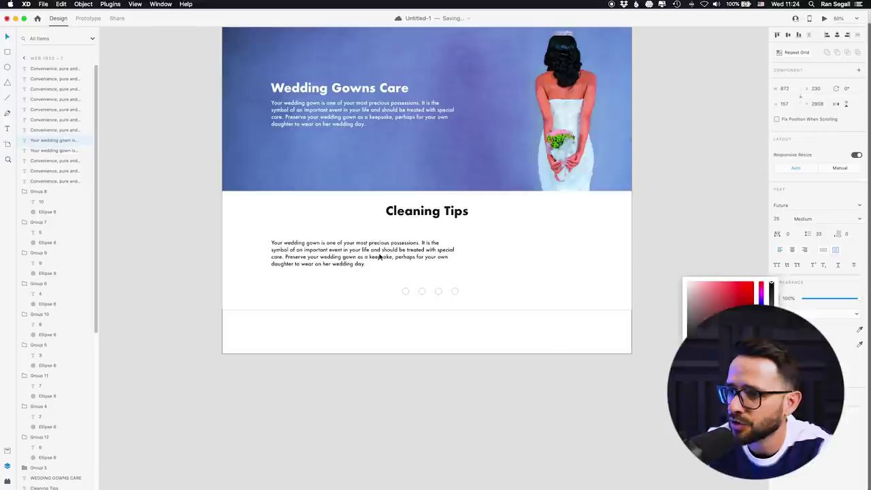
Step: Replace the duplicated description's text with the copied tip about not ironing stained or soiled clothes
key(super+a)
key(super+v)
key(Escape)
Step: Resize the ironing tip's text box to 661 by 124 and move it to X 1030, Y 2928
drag(457, 255, 412, 255)
drag(350, 246, 372, 243)
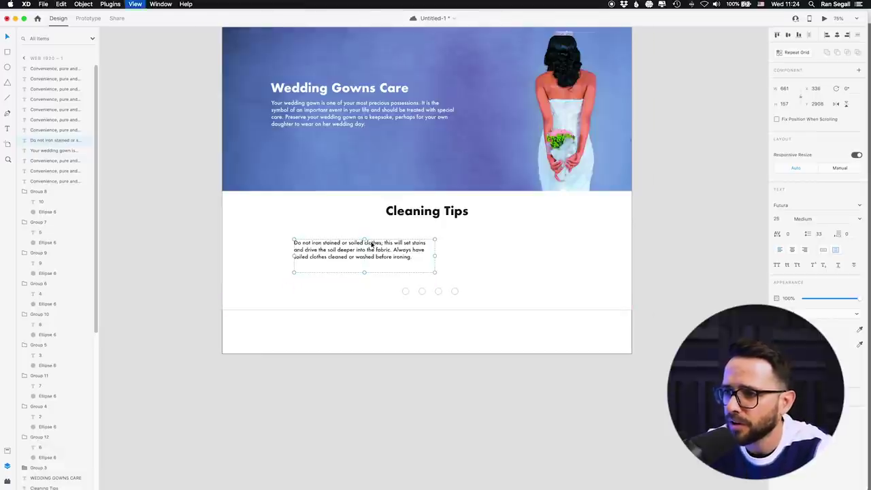
key(super+equal)
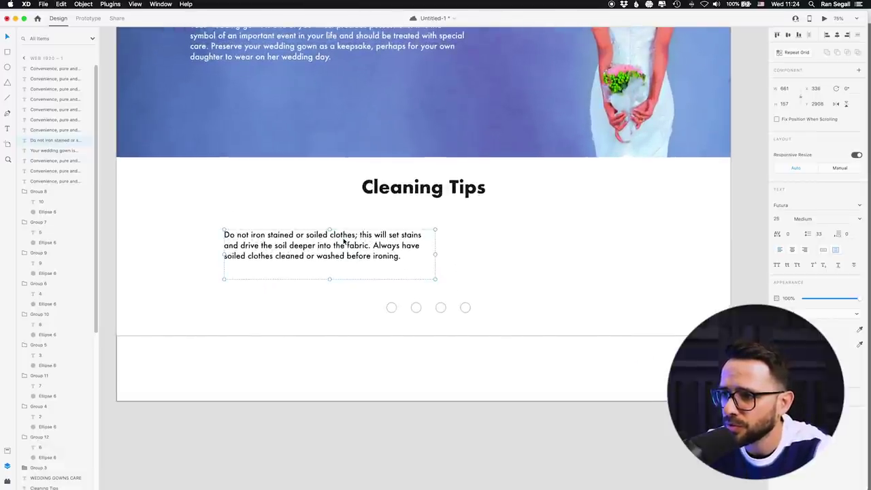
drag(330, 279, 545, 257)
Step: Switch to Iconfinder in Chrome and search its free vector icons for "iron"
key(super+Tab)
key(super+Tab)
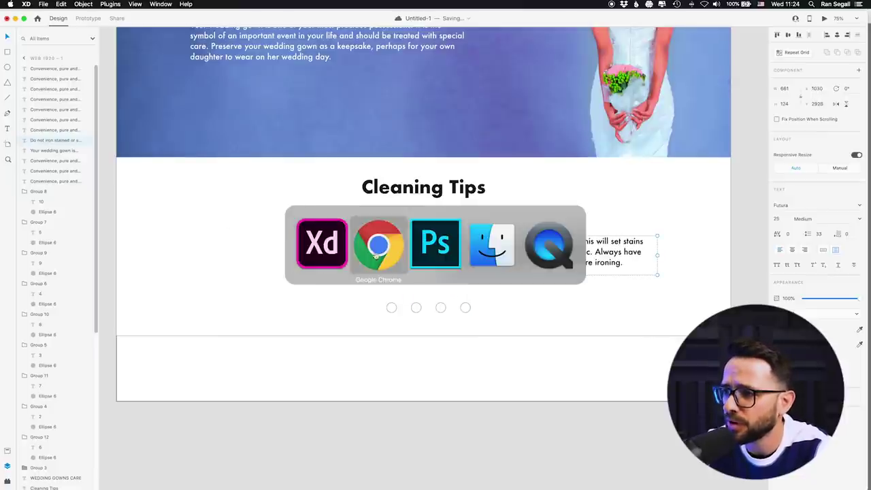
click(629, 37)
click(541, 36)
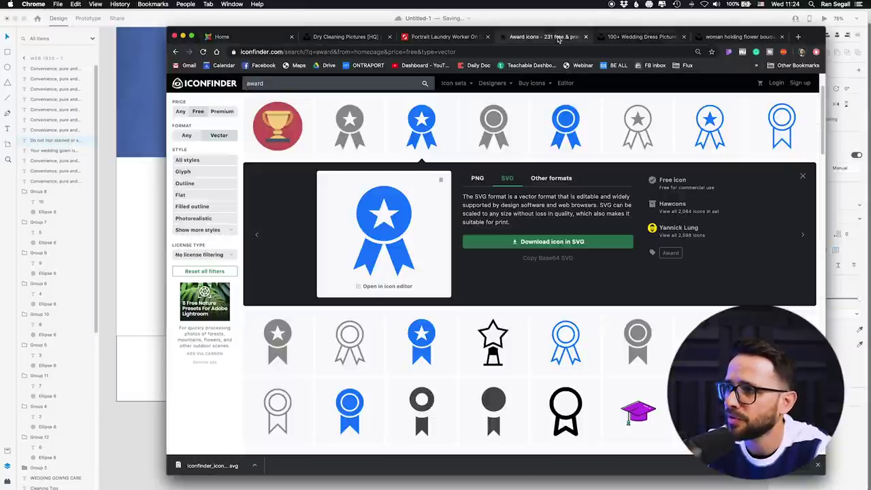
triple_click(292, 85)
text(iron)
key(Return)
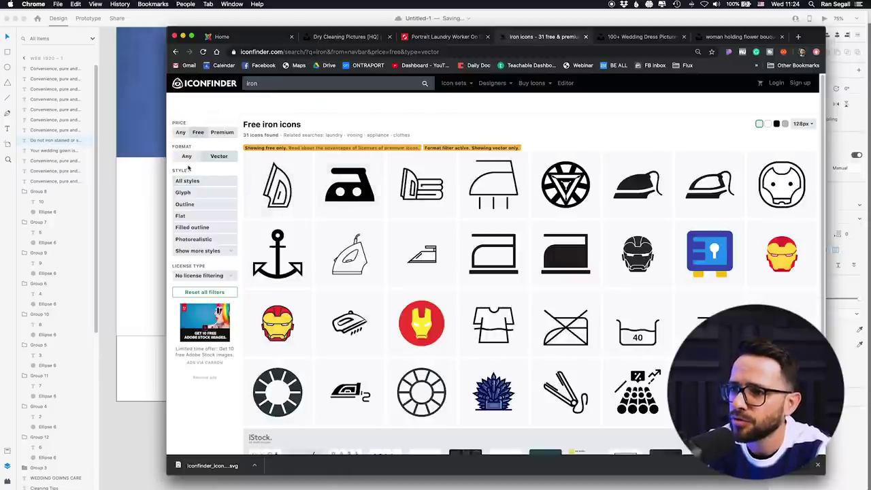
Step: Download the solid black steam iron icon as an SVG and save it to the Desktop
scroll(542, 219, down, 3)
scroll(543, 219, up, 3)
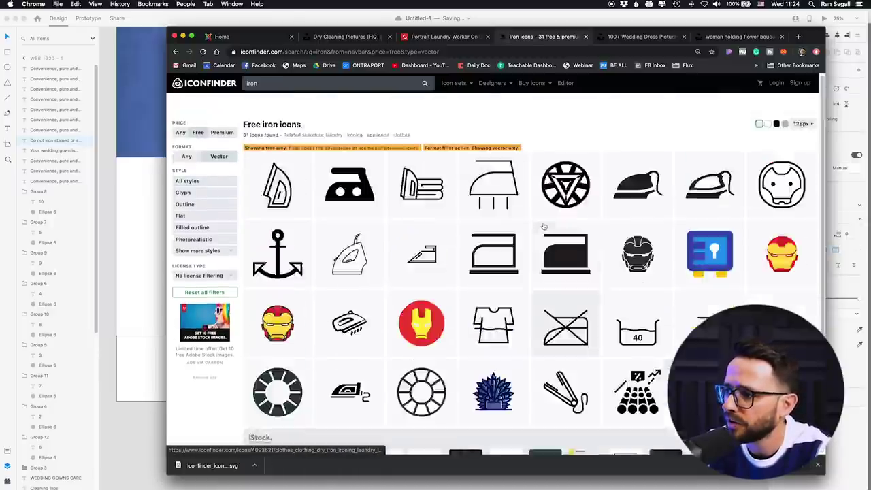
click(638, 180)
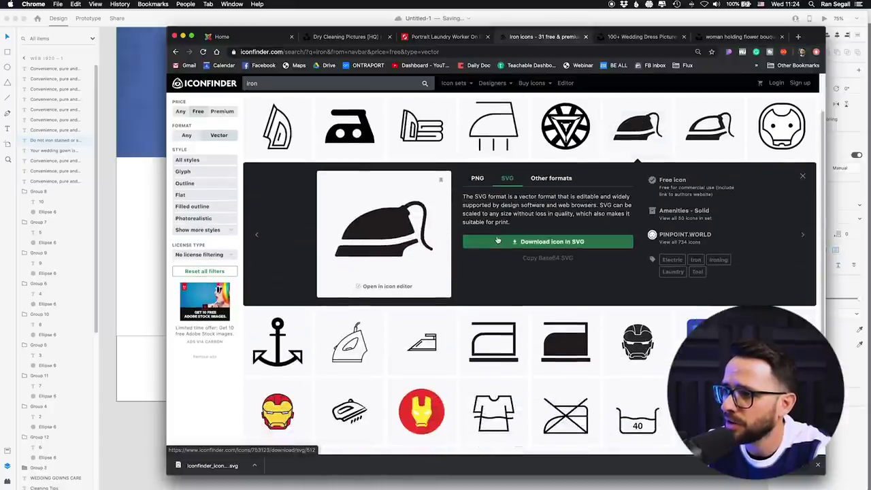
click(497, 241)
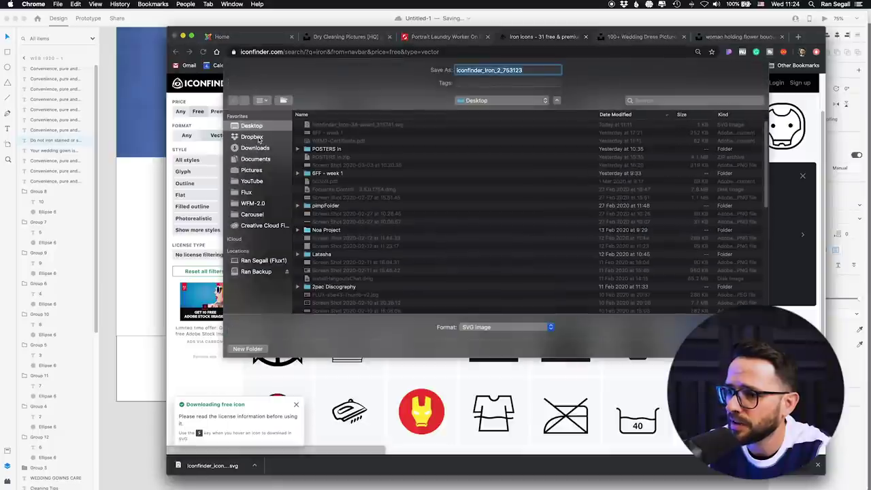
key(Return)
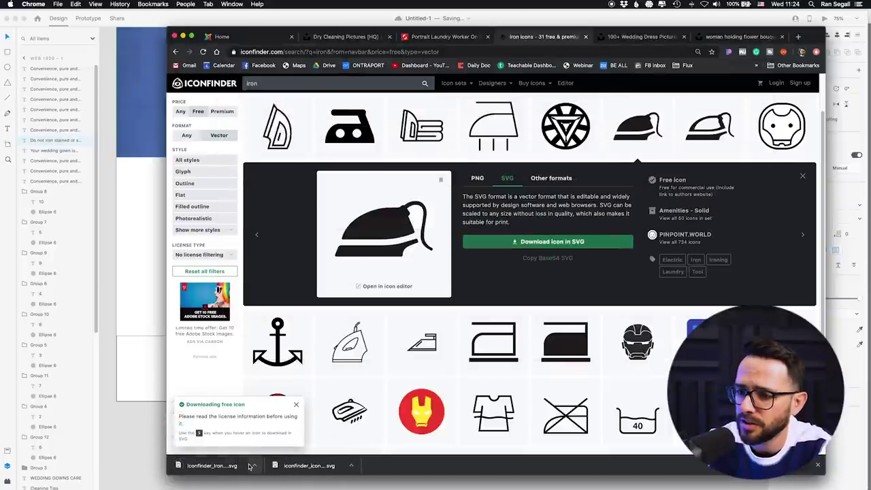
Step: Bring the downloaded iron SVG from Finder into the Cleaning Tips section of the Adobe XD design
click(266, 464)
click(269, 468)
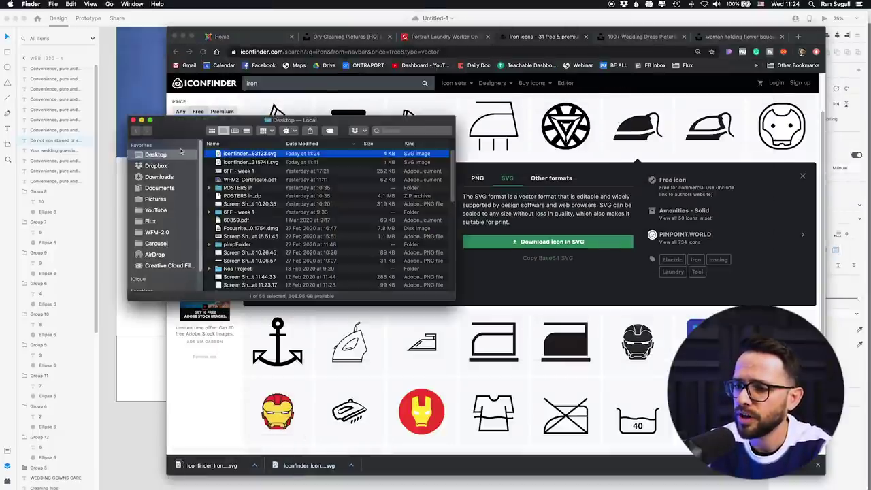
mouse_move(230, 156)
mouse_down()
mouse_move(428, 200)
mouse_move(418, 245)
mouse_move(307, 234)
mouse_move(360, 265)
mouse_up()
key(super+Tab)
key(r)
drag(304, 214, 369, 278)
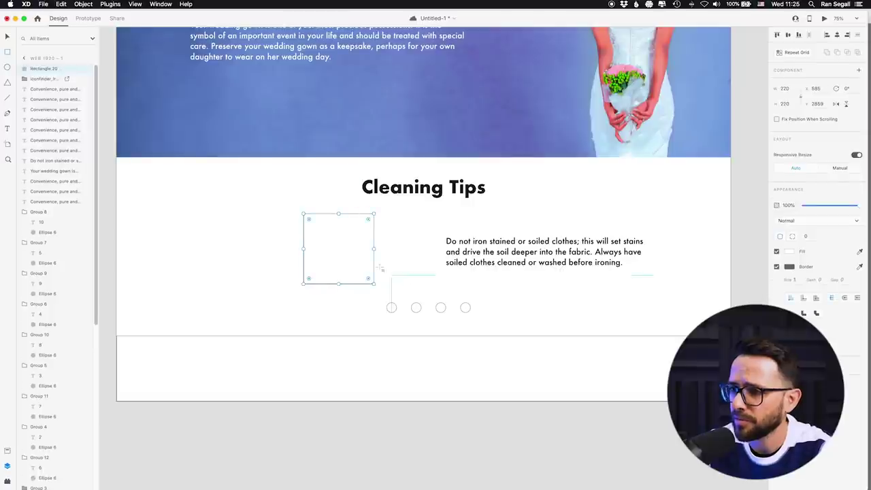
key(super+z)
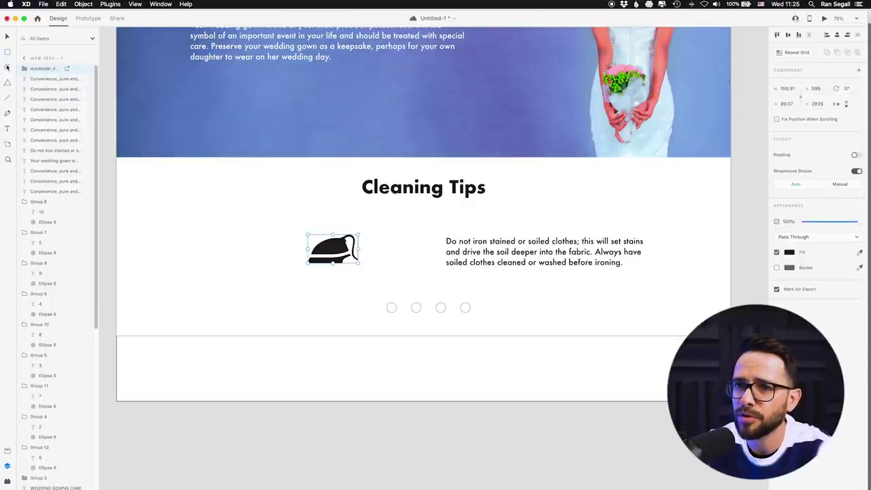
Step: Draw an unfilled circle about 242 px wide beside the tip text, its border sampled from the blue number badges
drag(366, 251, 405, 213)
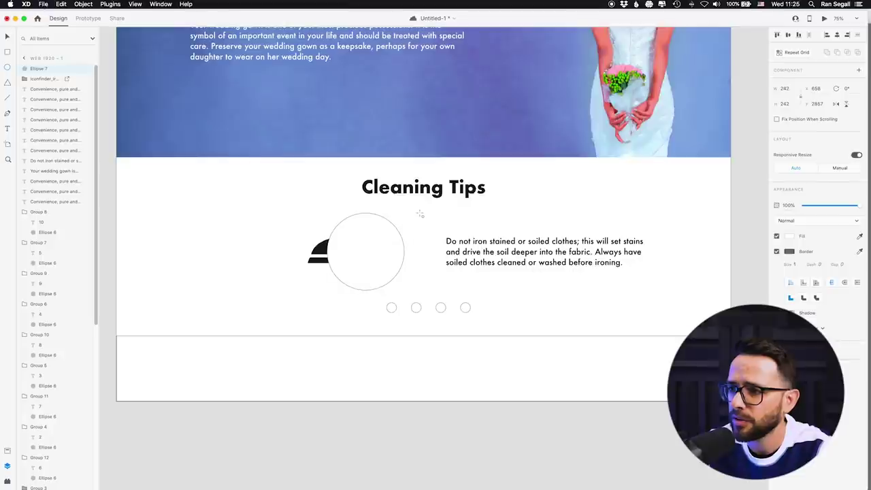
click(777, 237)
click(789, 237)
scroll(463, 230, up, 5)
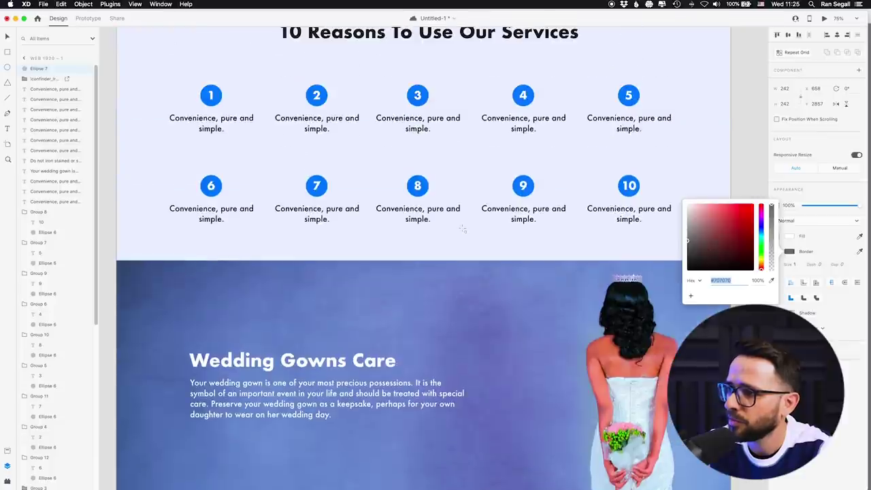
click(771, 280)
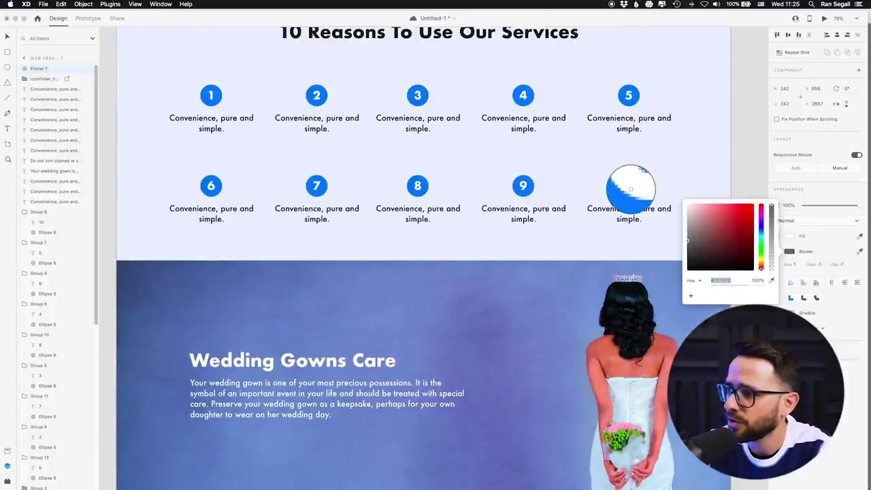
click(629, 191)
scroll(630, 197, down, 1)
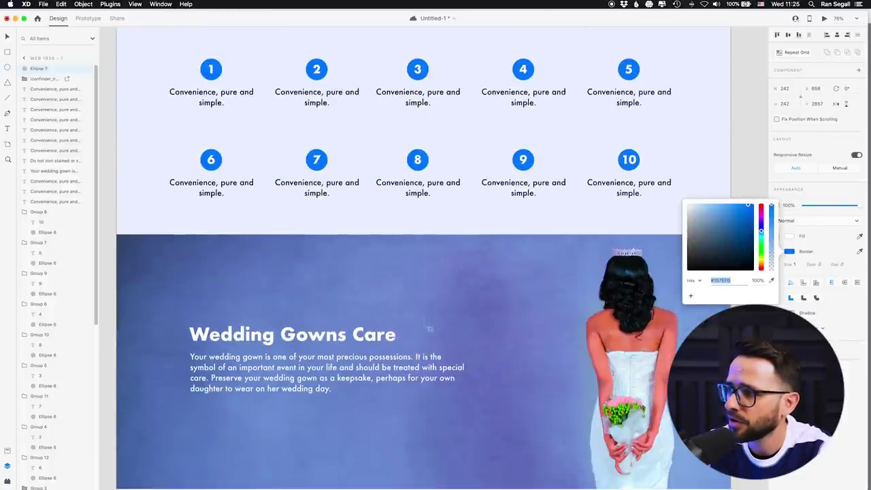
Step: Set the circle's border size to 3
scroll(429, 328, down, 8)
click(803, 264)
text(2)
key(Return)
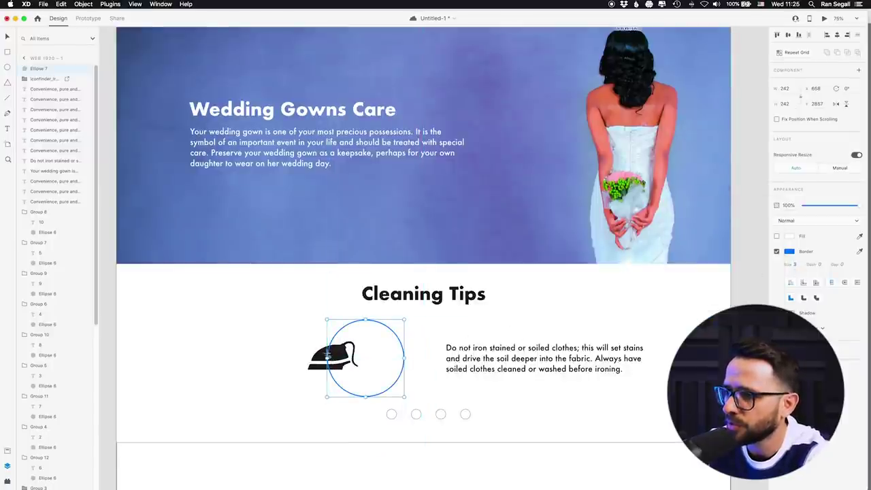
Step: Fit the iron icon inside the circle at about 136 by 77 and fill it with the circle's blue
drag(332, 356, 373, 349)
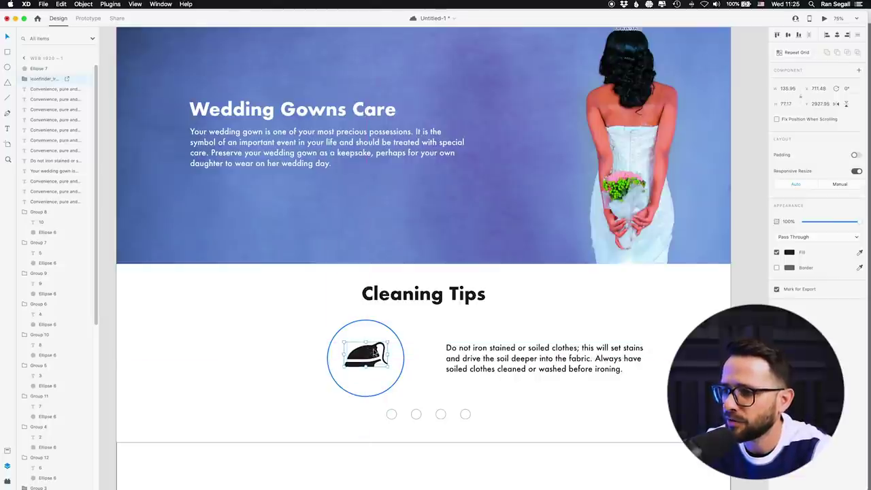
click(790, 252)
click(772, 287)
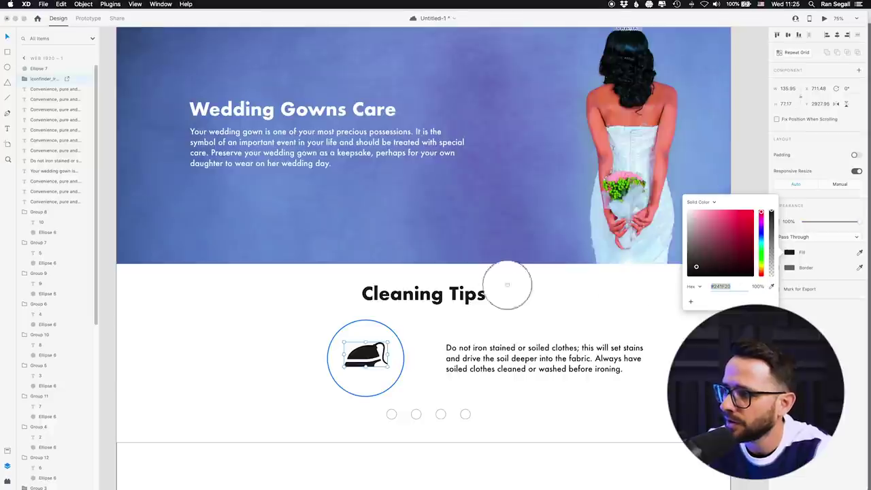
click(389, 330)
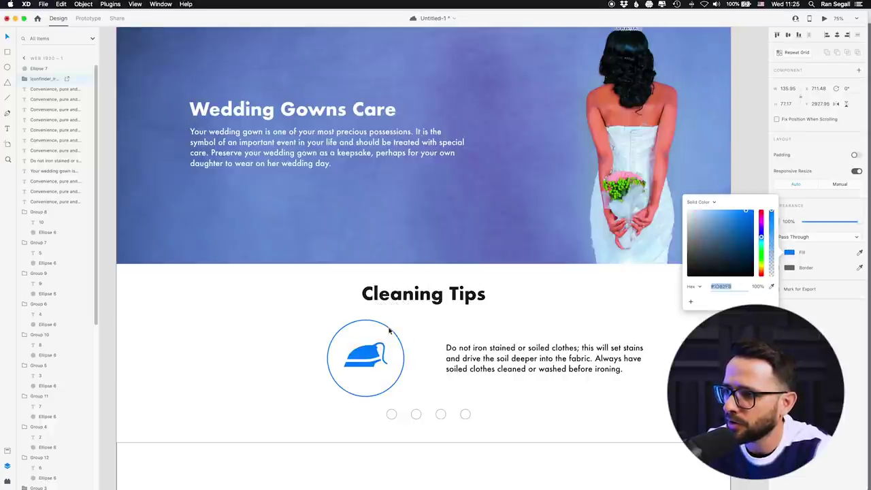
click(375, 359)
Step: Shrink the circle around the iron to about 199 px and nudge it down to Y 2873
click(377, 398)
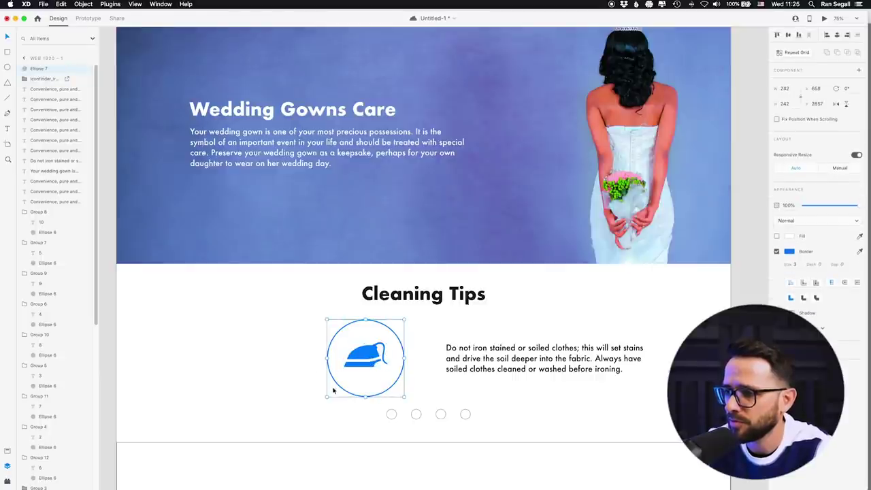
drag(326, 397, 332, 389)
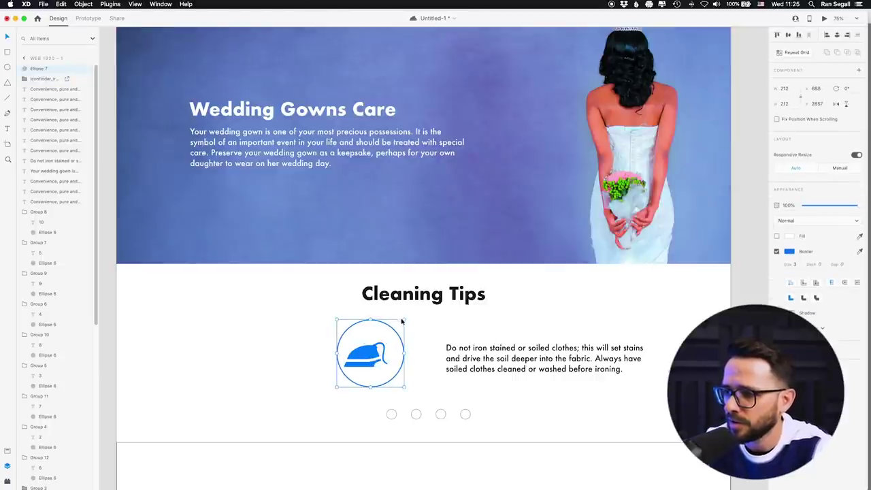
drag(402, 320, 398, 324)
key(Down)
key(Down)
key(Down)
Step: Thicken the circle's border to size 7
click(795, 264)
key(Up)
key(Up)
key(Up)
key(Up)
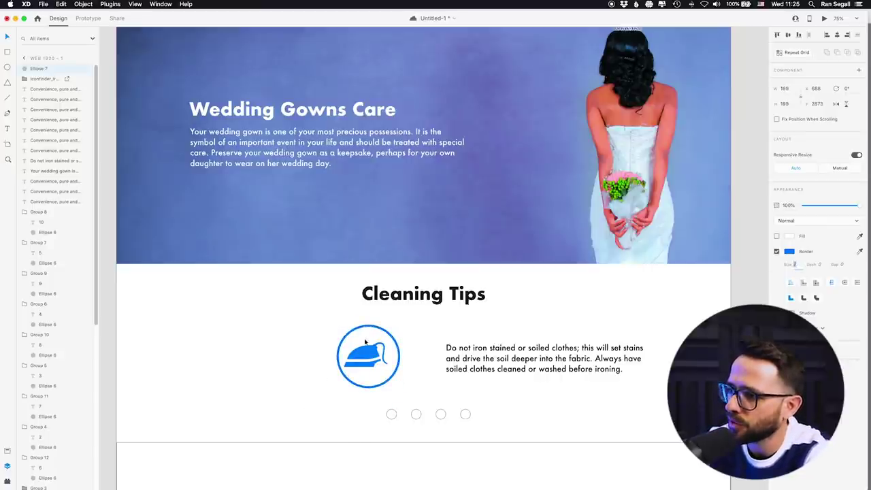
Step: Shrink the iron to about 117 by 67 centered in the circle, and group the two
click(372, 350)
key(Down)
mouse_move(374, 352)
mouse_down()
mouse_move(395, 342)
mouse_move(388, 349)
mouse_up()
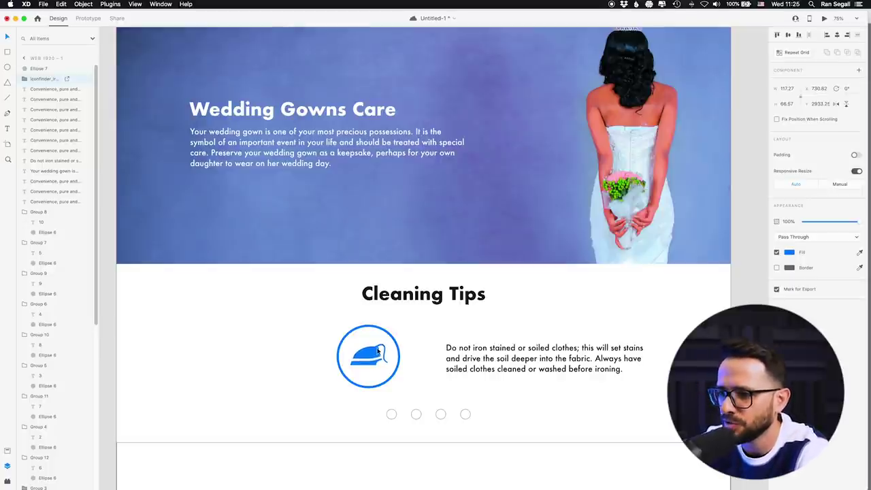
click(383, 333)
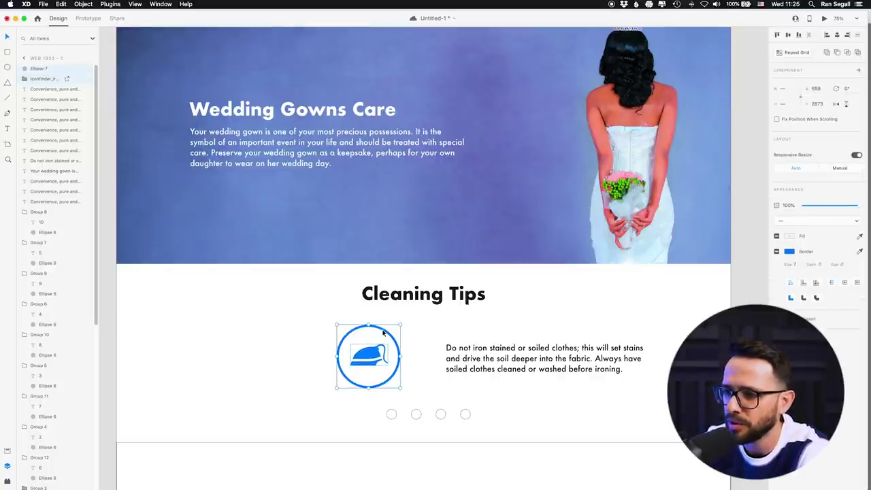
key(super+g)
Step: Colour the ironing tip text with the icon's blue and move it closer to the icon, at about X 943, Y 2923
drag(488, 350, 469, 351)
key(i)
click(369, 356)
drag(457, 358, 444, 356)
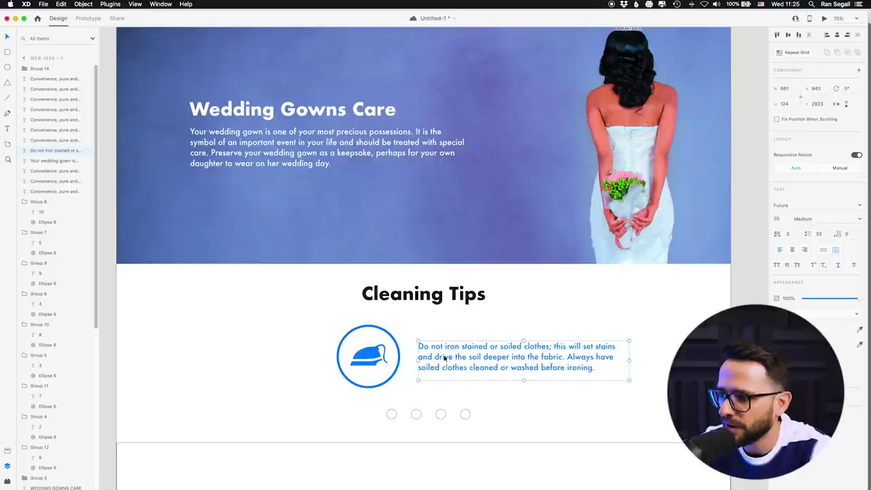
Step: Group the icon with the tip text, center the group horizontally on the page and move it slightly up
shift+click(368, 356)
key(super+g)
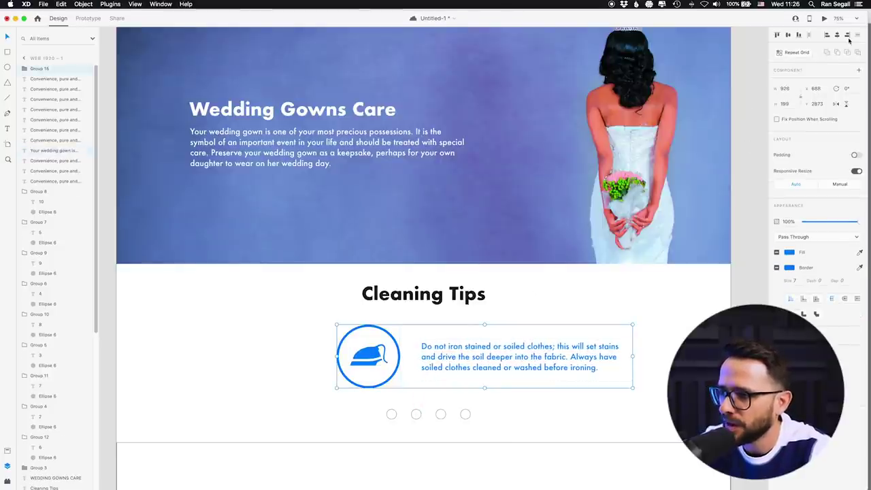
click(838, 35)
drag(511, 356, 512, 350)
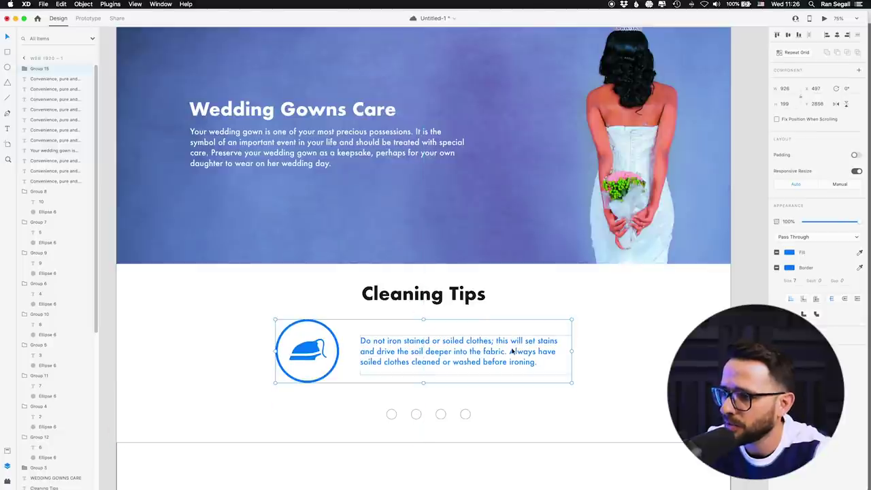
Step: Delete the last three pagination circles below the tip, keeping only the first
drag(366, 406, 487, 419)
click(426, 427)
drag(410, 397, 478, 420)
key(Delete)
Step: Turn the remaining pagination circle into an 18 px dot without a border, filled with the icon's blue
click(393, 416)
drag(395, 419, 392, 416)
click(777, 251)
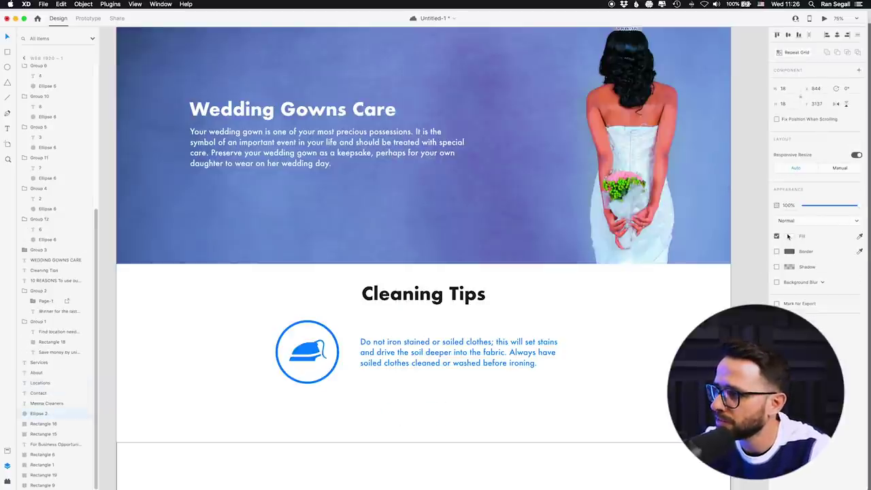
click(789, 237)
click(772, 271)
click(307, 352)
key(Escape)
Step: Duplicate the blue dot into an evenly spaced row of four and group the dots
drag(389, 413, 429, 414)
click(592, 448)
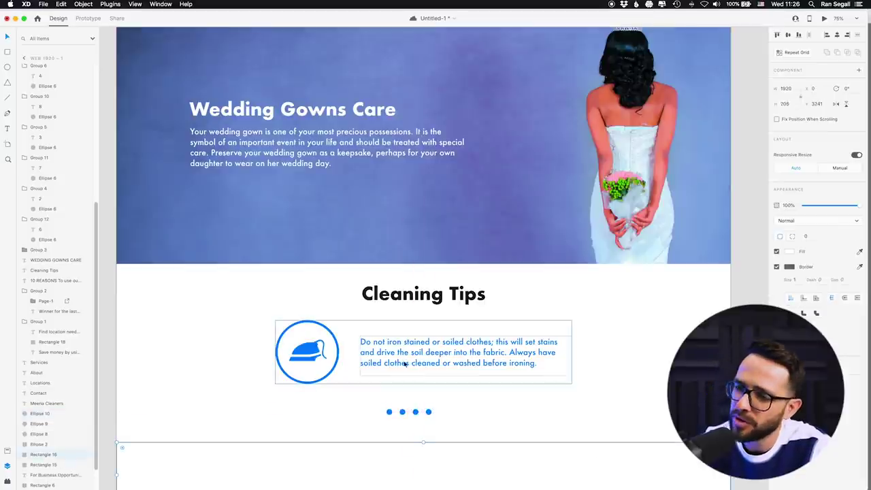
click(472, 419)
drag(461, 406, 377, 415)
key(super+g)
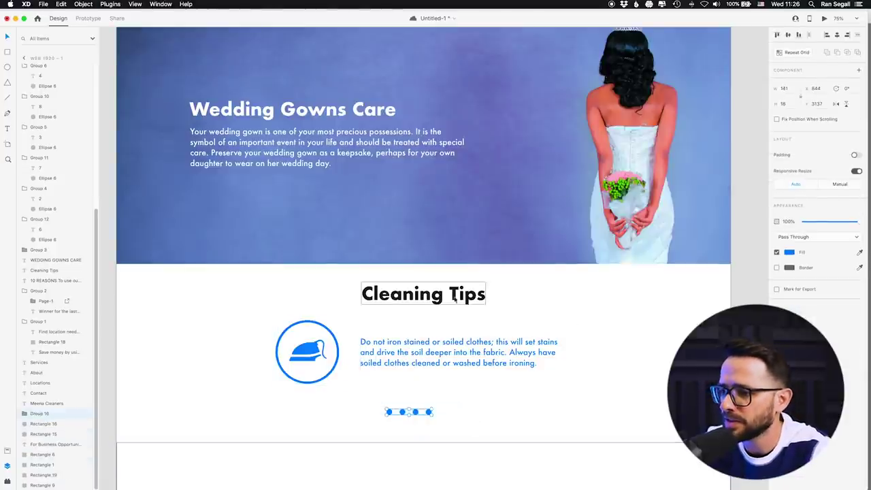
Step: Center the group of dots horizontally against the full-width footer rectangle
click(505, 435)
click(837, 35)
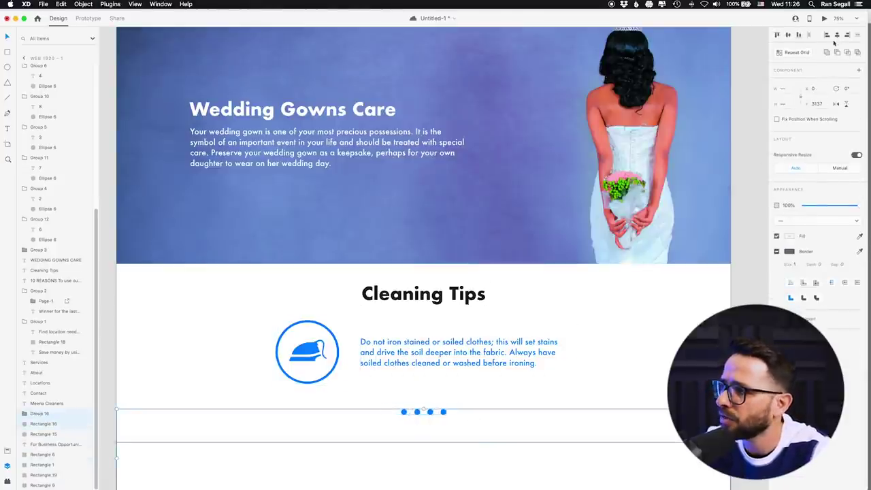
click(685, 284)
Step: Move the icon and tip group slightly down and right, to about X 504, Y 2870
key(super+minus)
key(super+minus)
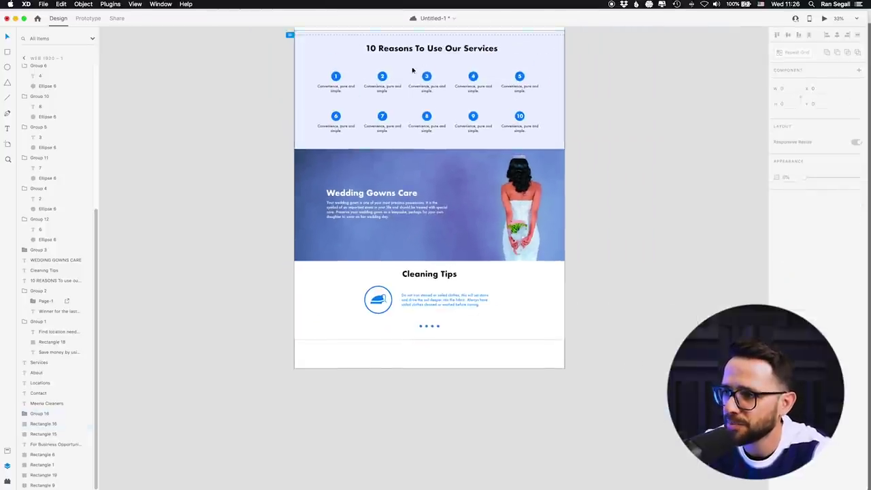
scroll(605, 328, up, 5)
scroll(345, 362, down, 4)
scroll(345, 363, down, 2)
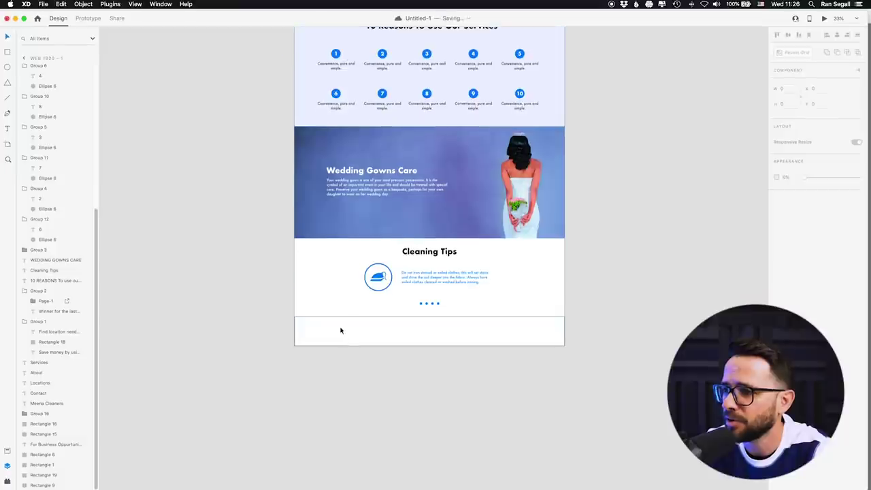
key(super+plus)
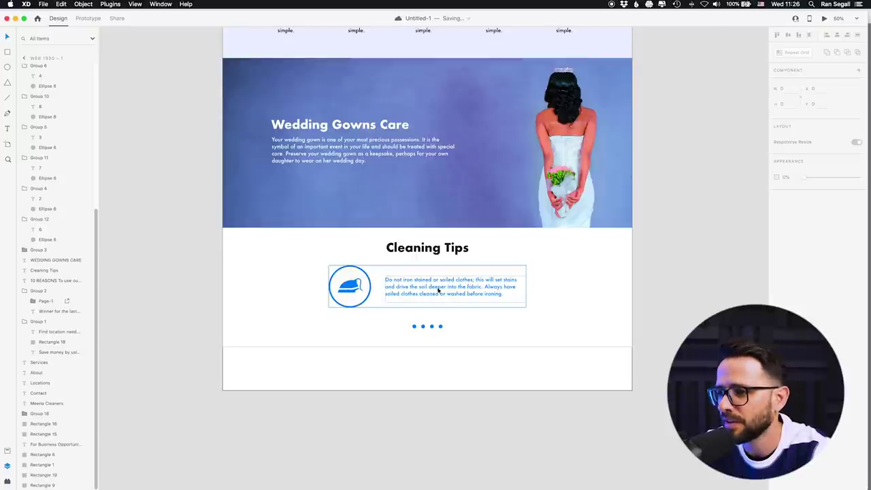
click(414, 291)
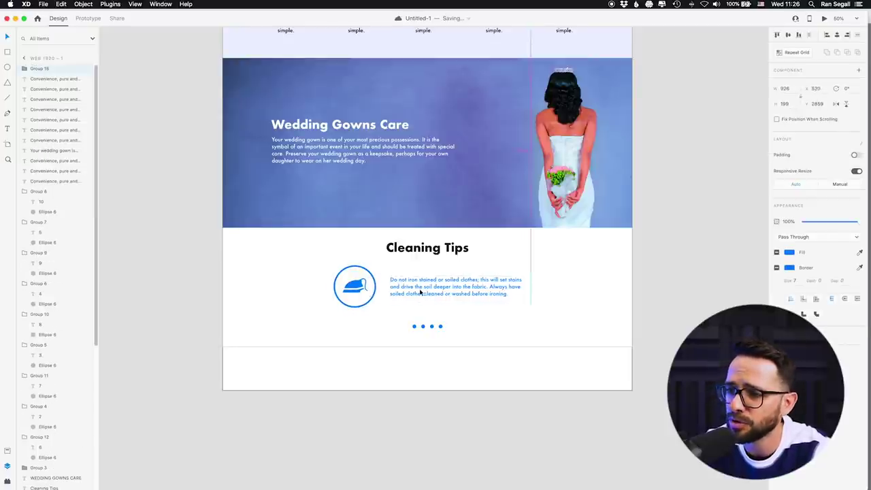
drag(413, 289, 414, 295)
key(Down)
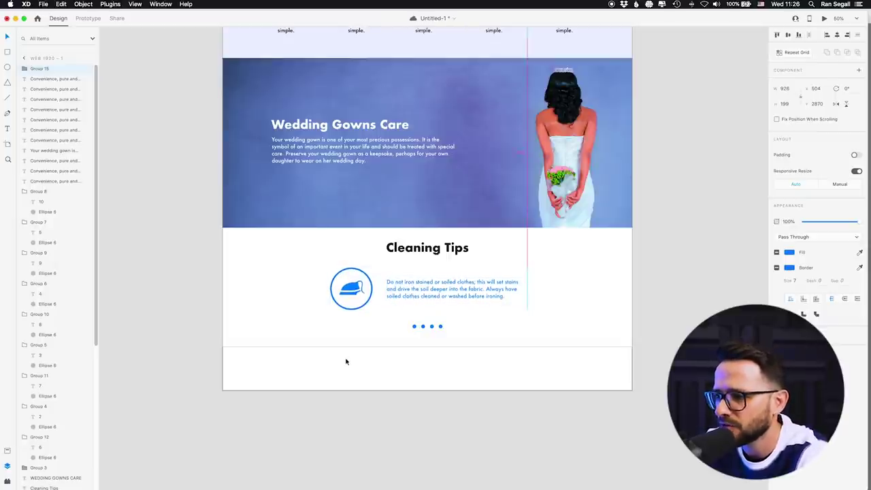
Step: Lower the footer rectangle's top edge to about Y 3254 and fill the rectangle with the icon's blue
click(293, 339)
click(399, 349)
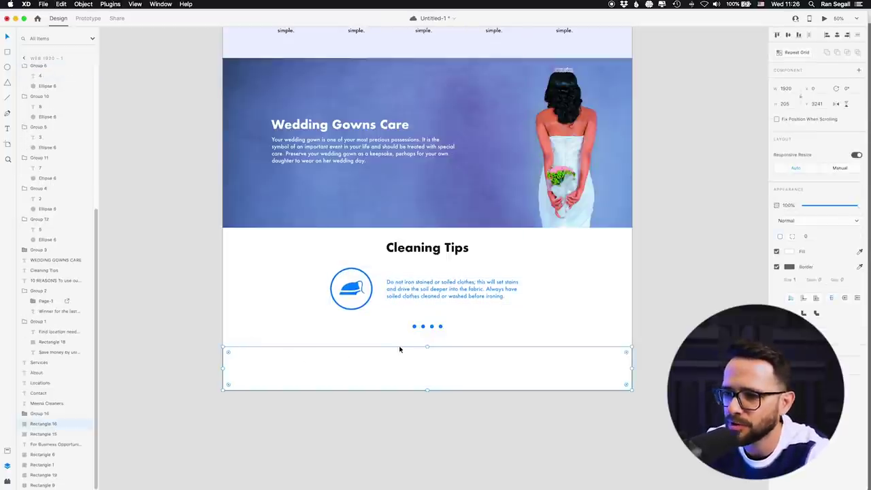
drag(426, 347, 428, 350)
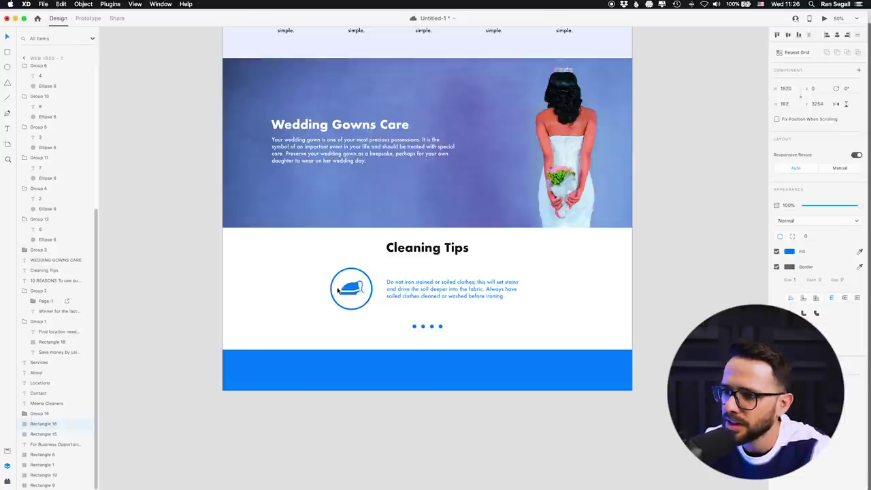
click(311, 299)
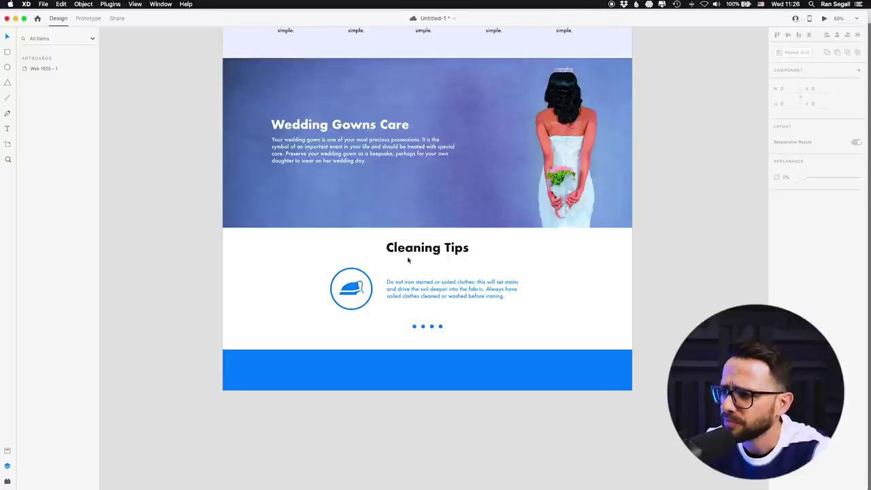
Step: Copy the header's Meena Cleaners logo text and business contact line, placing the copies just above the footer rectangle at about X 136, Y 3155
scroll(345, 252, up, 20)
scroll(344, 252, down, 20)
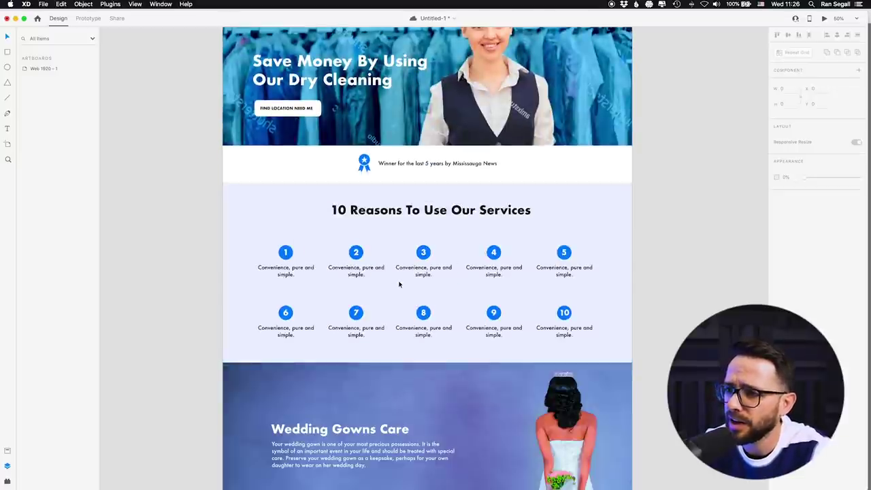
scroll(385, 267, up, 15)
click(289, 218)
shift+click(510, 225)
scroll(395, 225, down, 15)
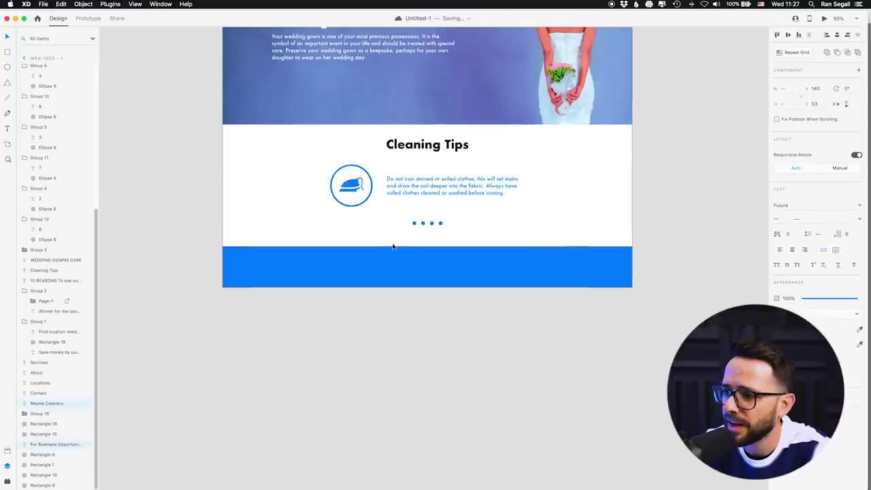
key(super+v)
drag(301, 166, 303, 239)
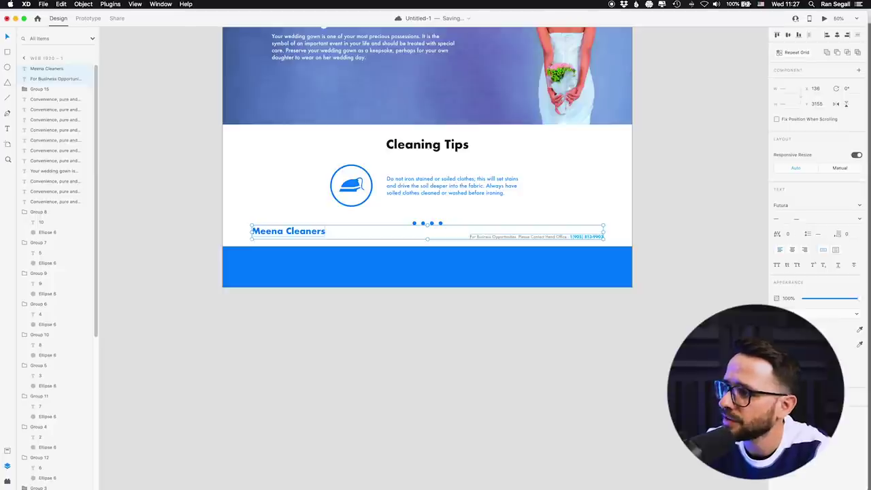
Step: Fill both copied texts with white and move them down onto the blue footer rectangle
click(781, 330)
drag(705, 297, 684, 279)
drag(305, 236, 305, 270)
click(500, 292)
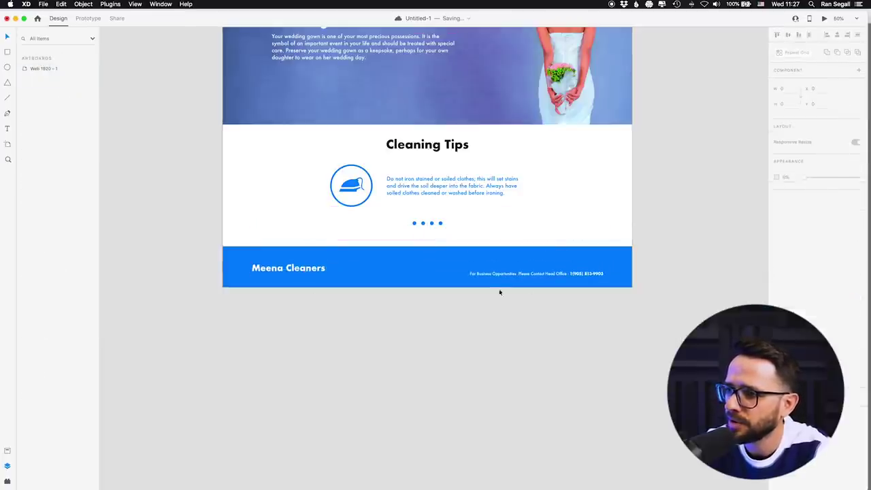
Step: Raise the footer's business contact line so it lines up vertically with the Meena Cleaners logo text, both centered in the footer
drag(533, 273, 535, 265)
shift+click(278, 271)
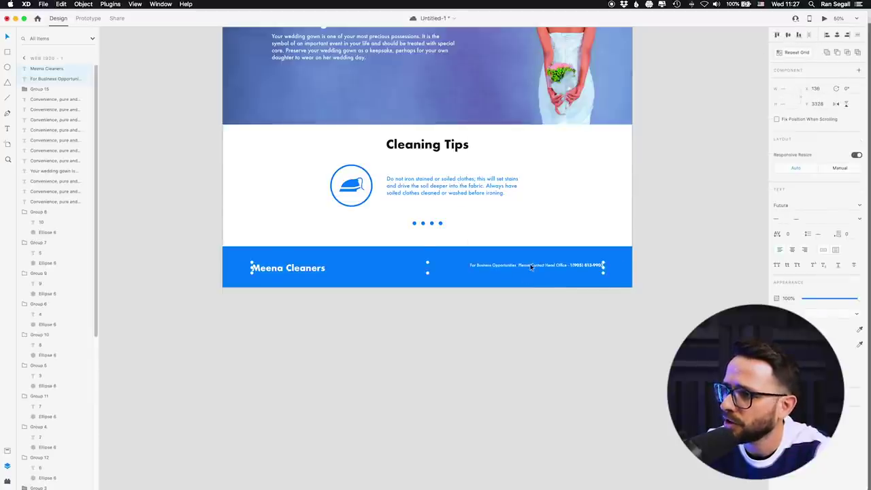
key(Escape)
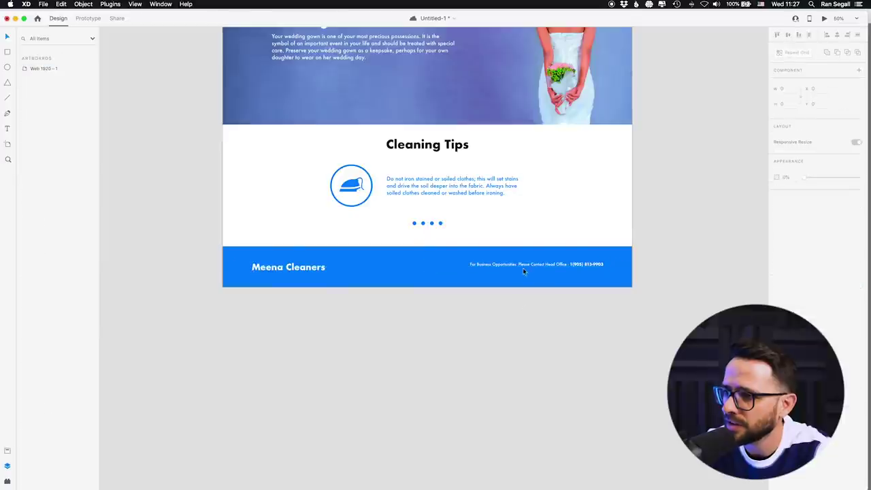
drag(526, 266, 526, 269)
click(518, 311)
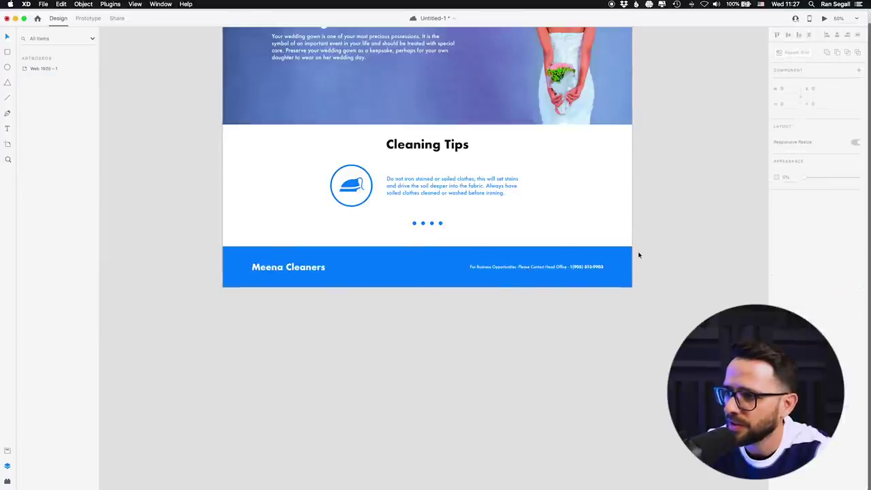
Step: Review the redesigned homepage from header to footer and compare it with the original Meena Cleaners website in Chrome
scroll(637, 248, up, 15)
scroll(623, 225, right, 3)
scroll(623, 225, down, 2)
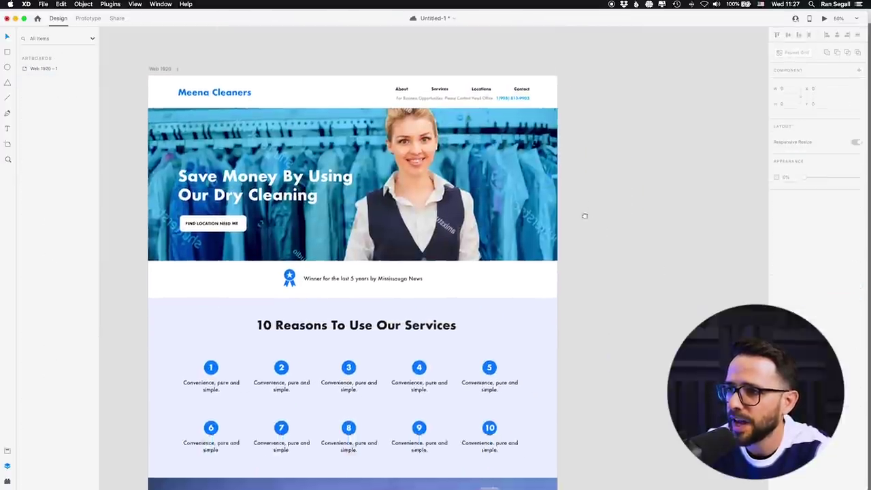
drag(585, 215, 564, 189)
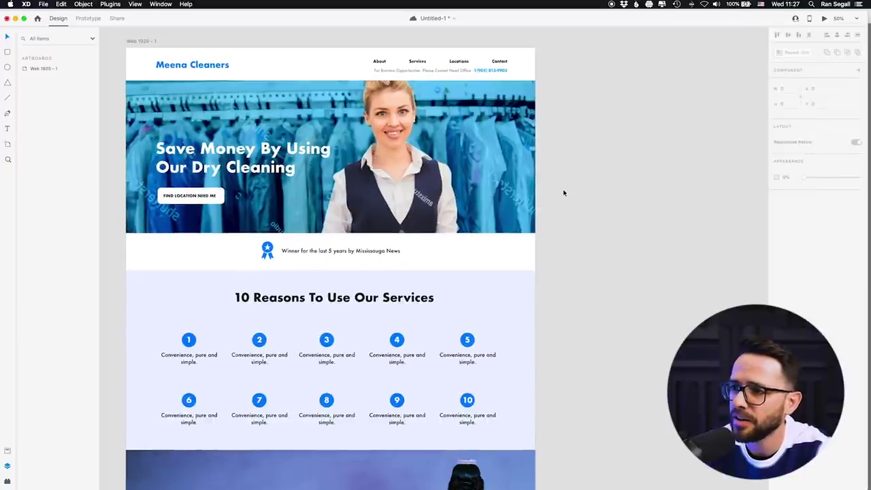
key(super+Tab)
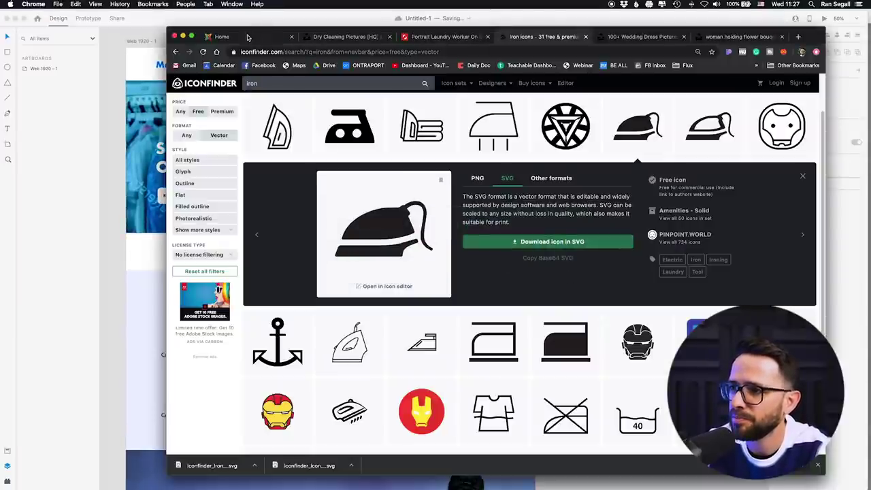
click(249, 37)
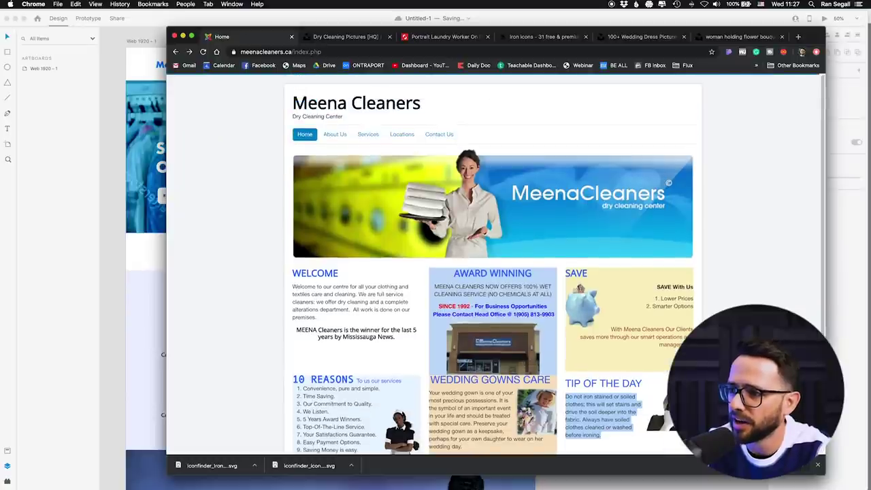
click(155, 280)
scroll(606, 284, left, 3)
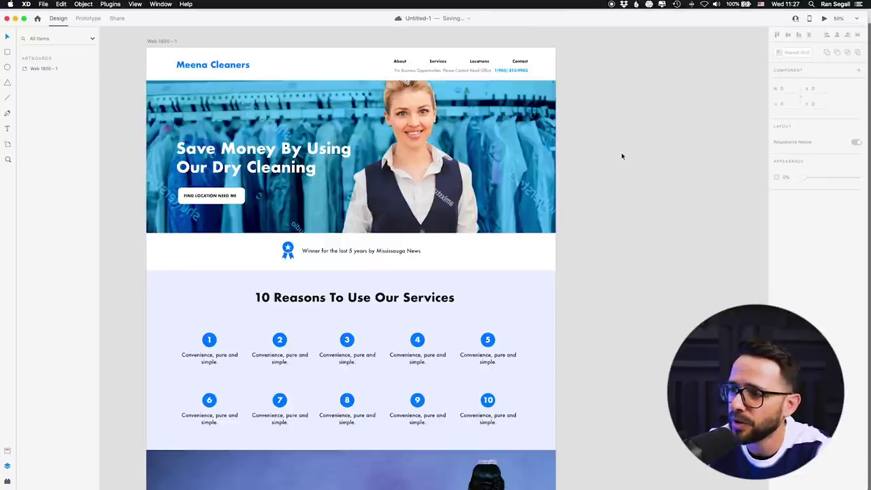
scroll(622, 156, down, 10)
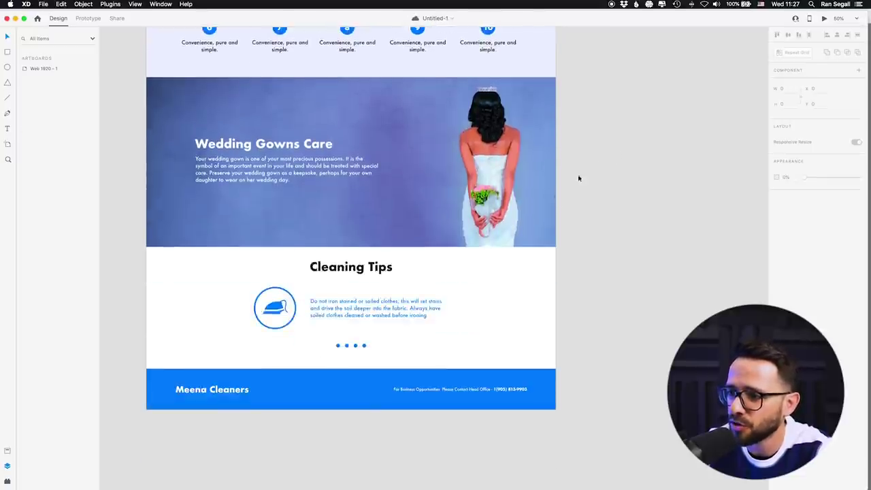